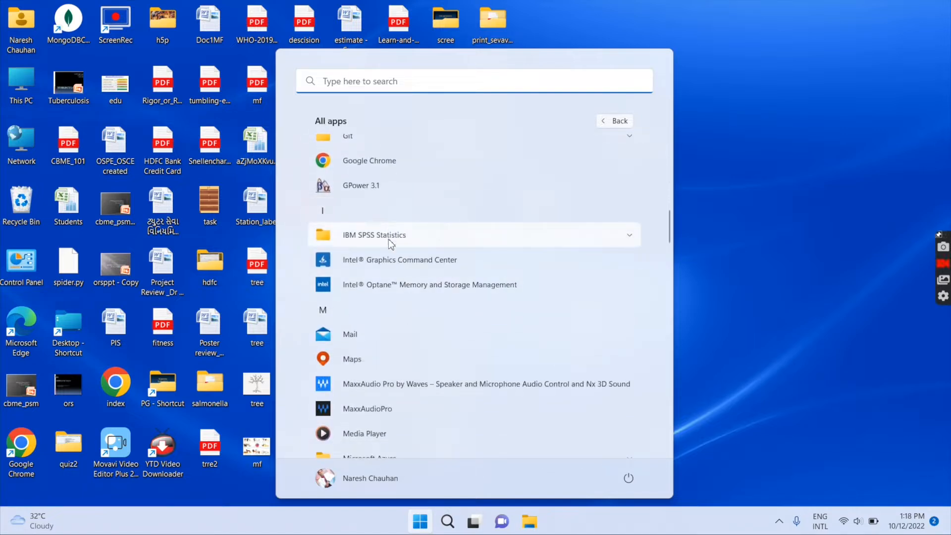
# Open the file location of the IBM SPSS Statistics 23 shortcut from the list of installed apps
pyautogui.click(420, 237)
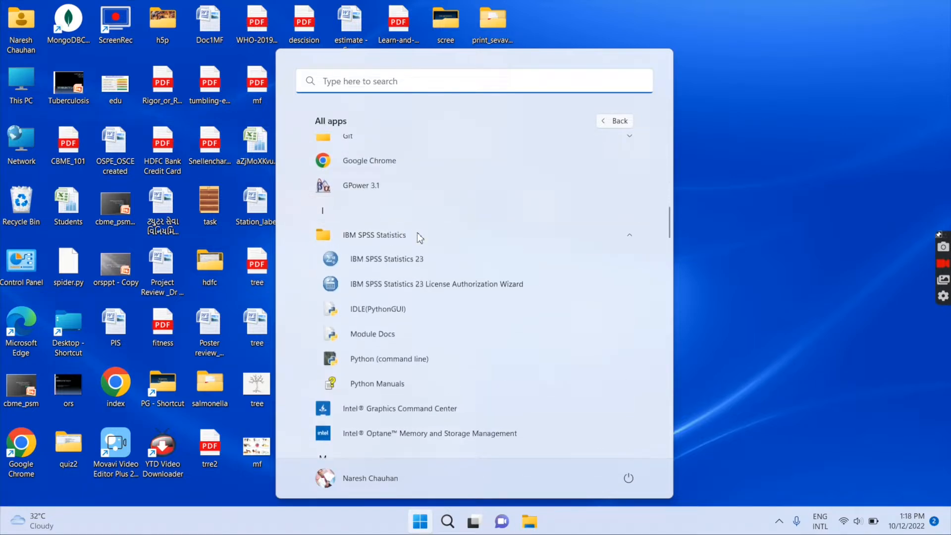
pyautogui.rightClick(394, 266)
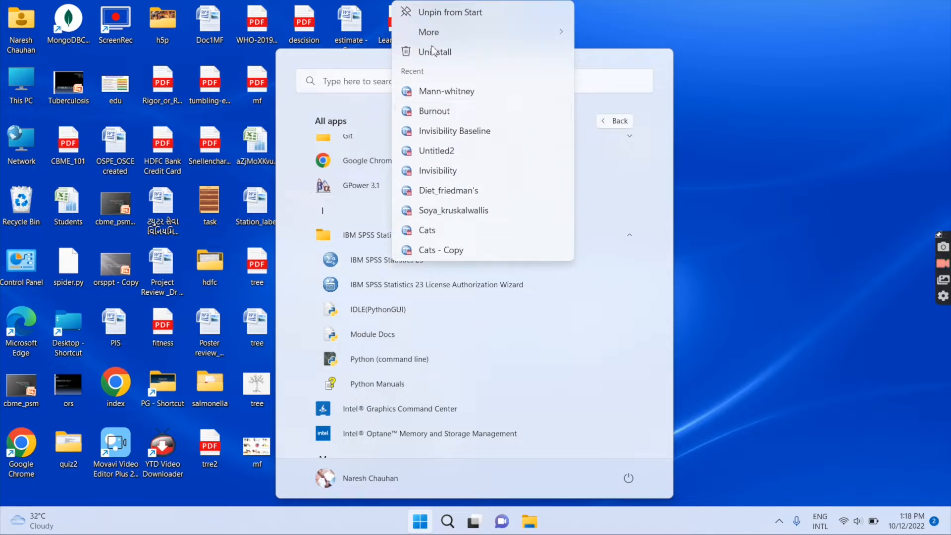
pyautogui.moveTo(448, 36)
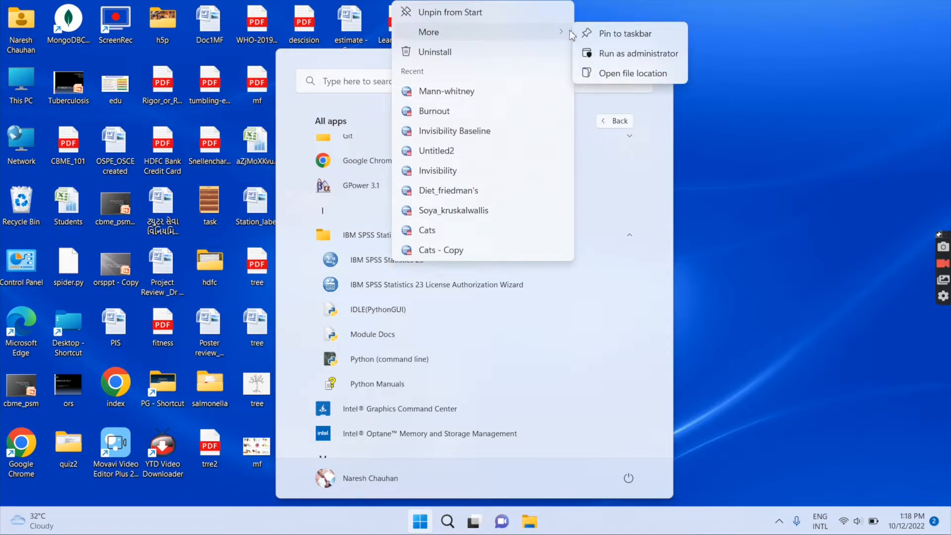
pyautogui.click(635, 76)
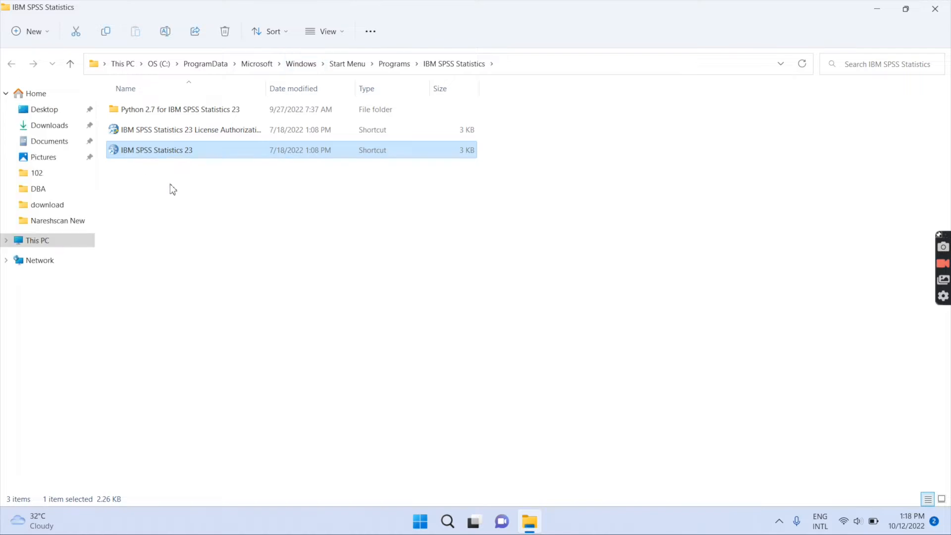
# Copy the IBM SPSS Statistics 23 shortcut from its folder onto the desktop
pyautogui.rightClick(157, 153)
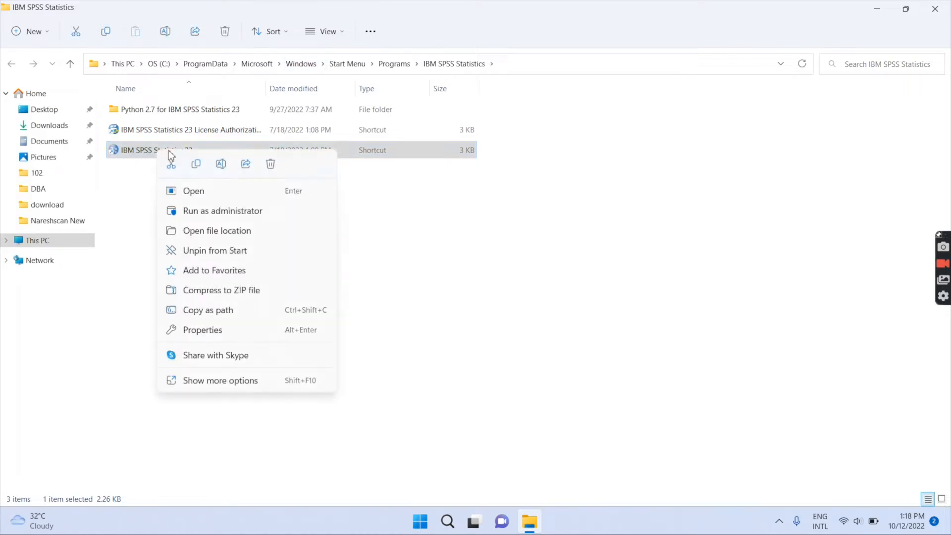
pyautogui.click(193, 166)
pyautogui.click(935, 9)
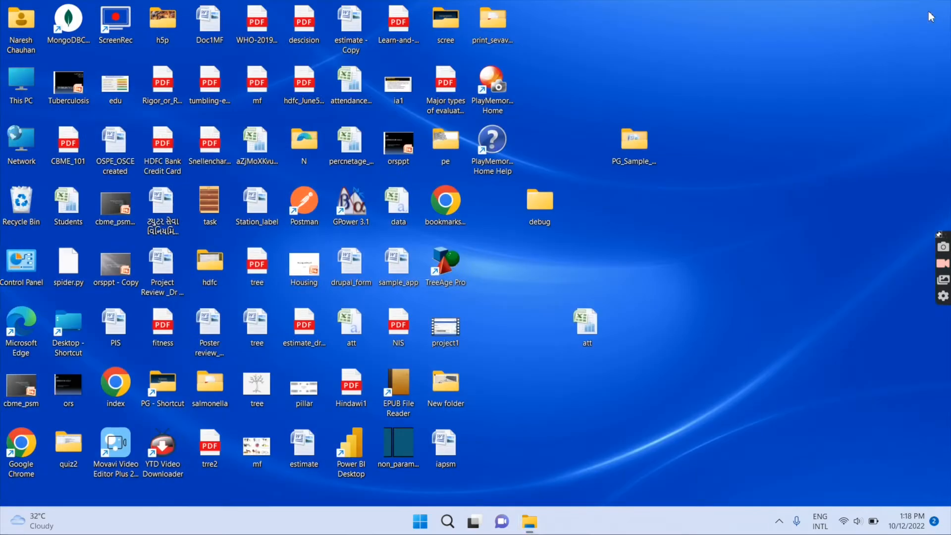
pyautogui.rightClick(554, 79)
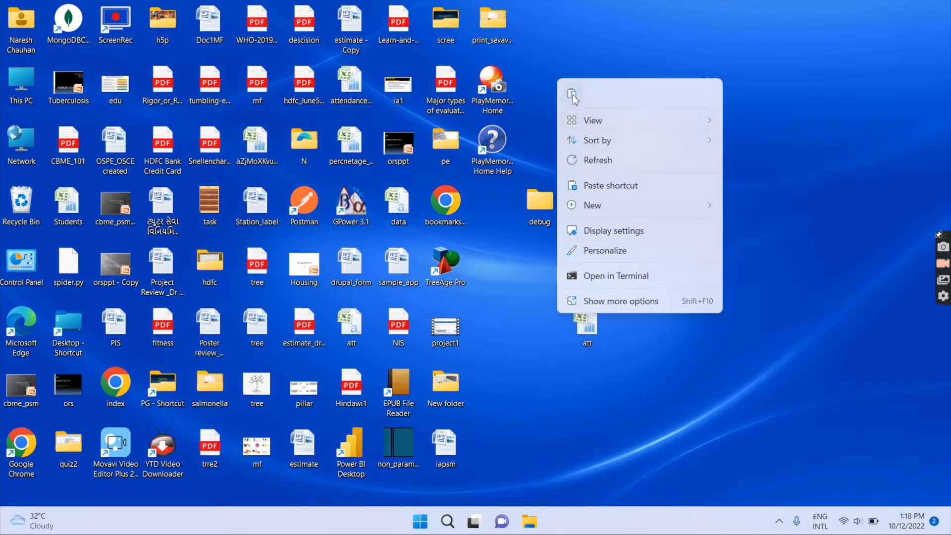
pyautogui.click(572, 94)
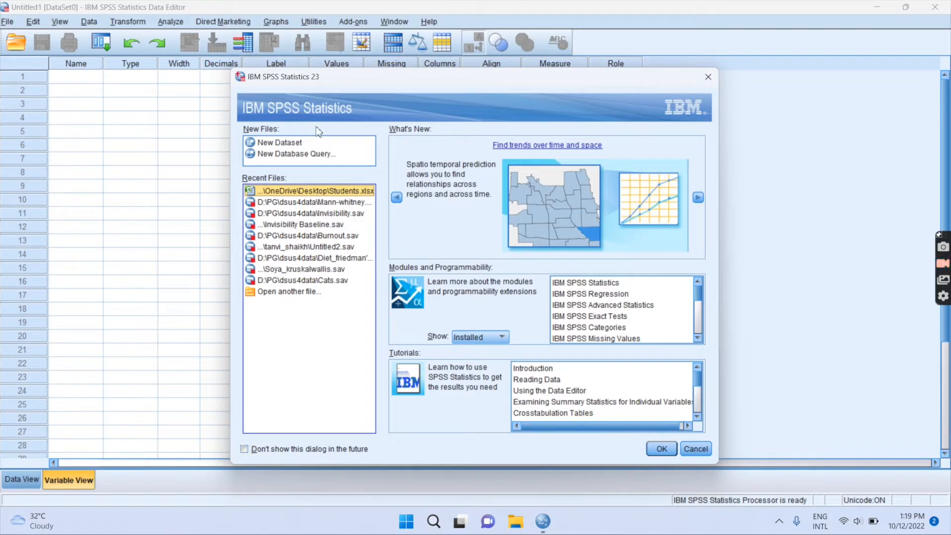
# Set the IBM SPSS Statistics 23 welcome dialog not to show in the future and dismiss it
pyautogui.moveTo(419, 84); pyautogui.dragTo(376, 37)
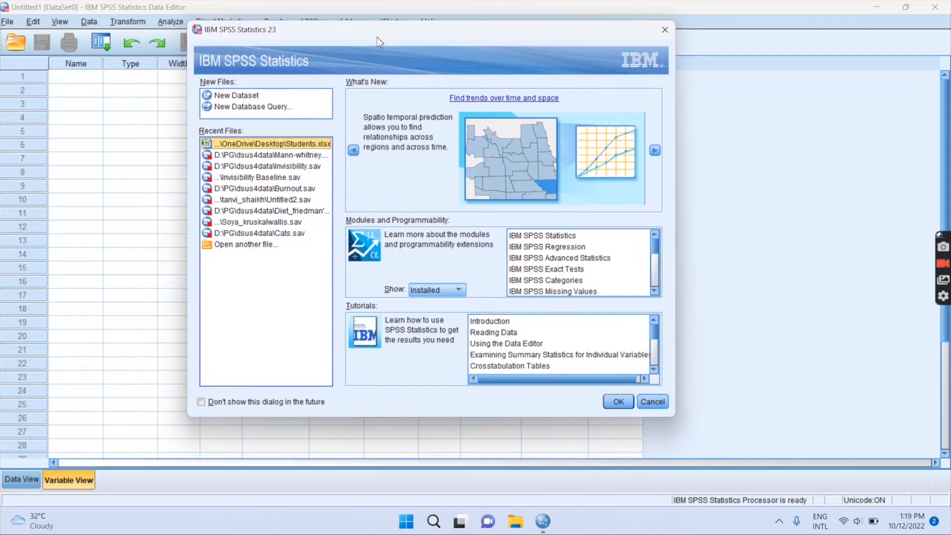
pyautogui.click(201, 402)
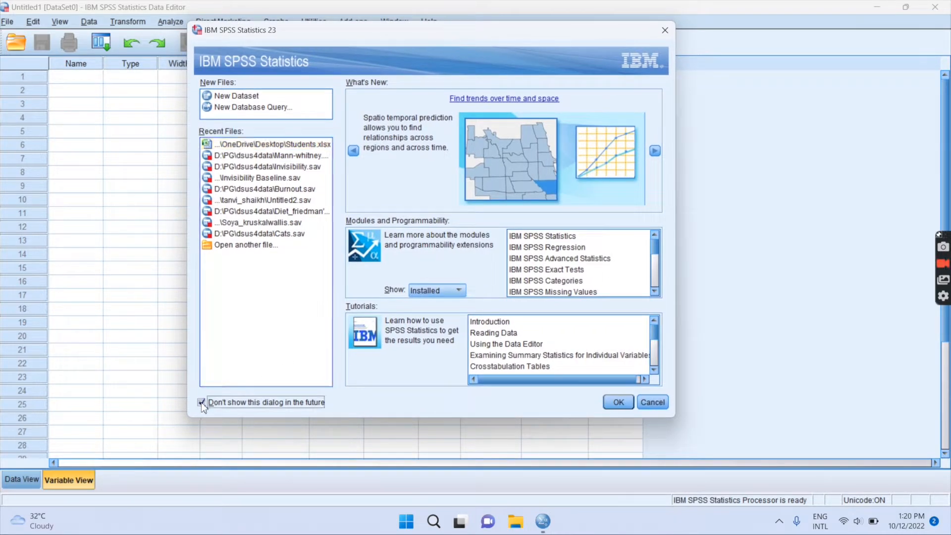
pyautogui.click(618, 402)
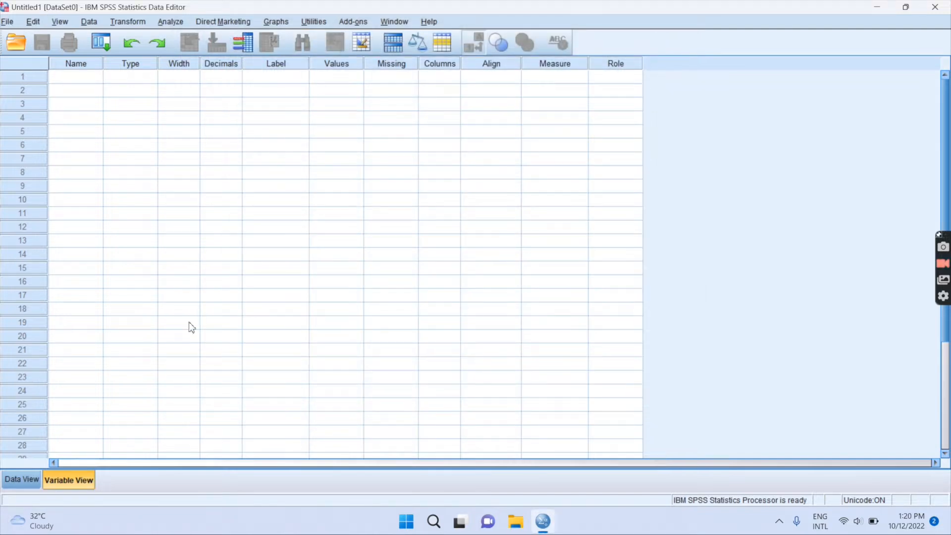
# Look over the empty dataset's Data View and Variable View and the available file, analysis, graph, window and help commands
pyautogui.click(22, 480)
pyautogui.click(63, 480)
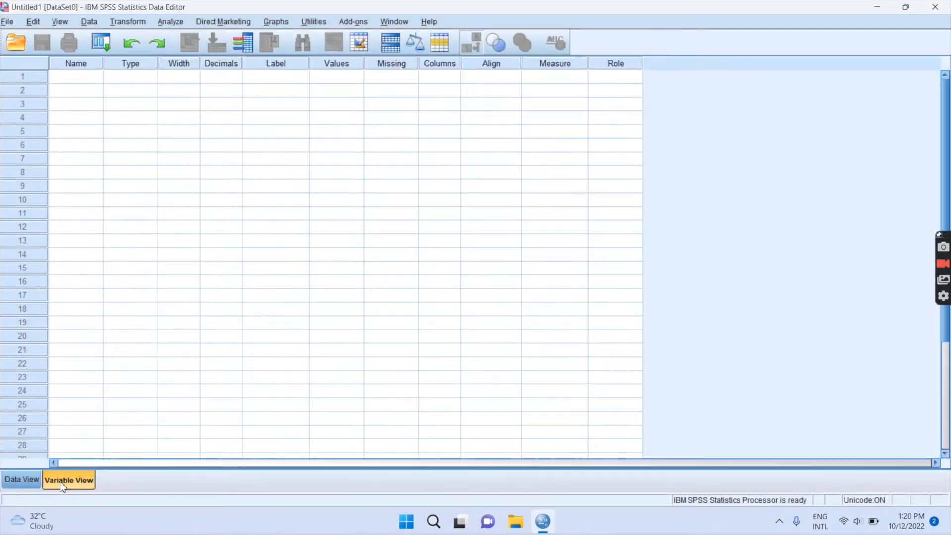
pyautogui.click(6, 22)
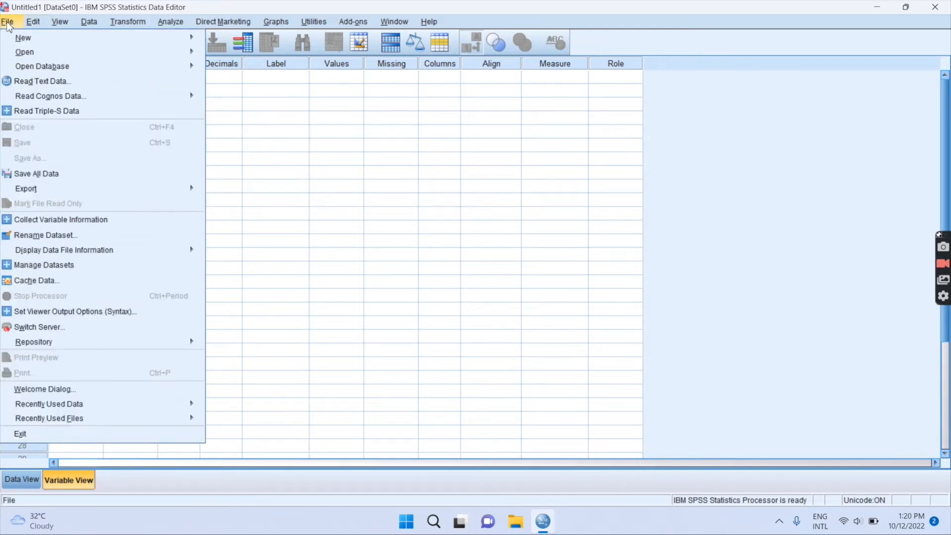
pyautogui.moveTo(173, 28)
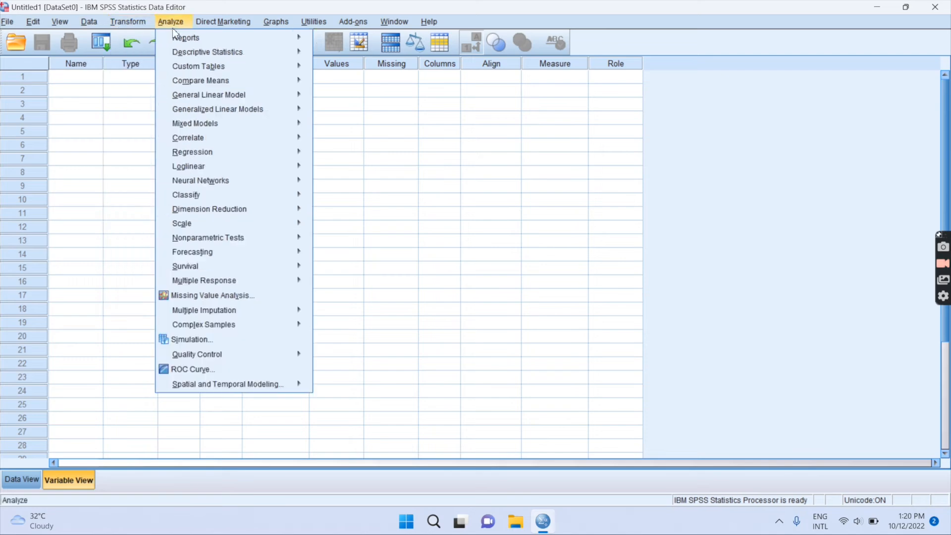
pyautogui.moveTo(275, 29)
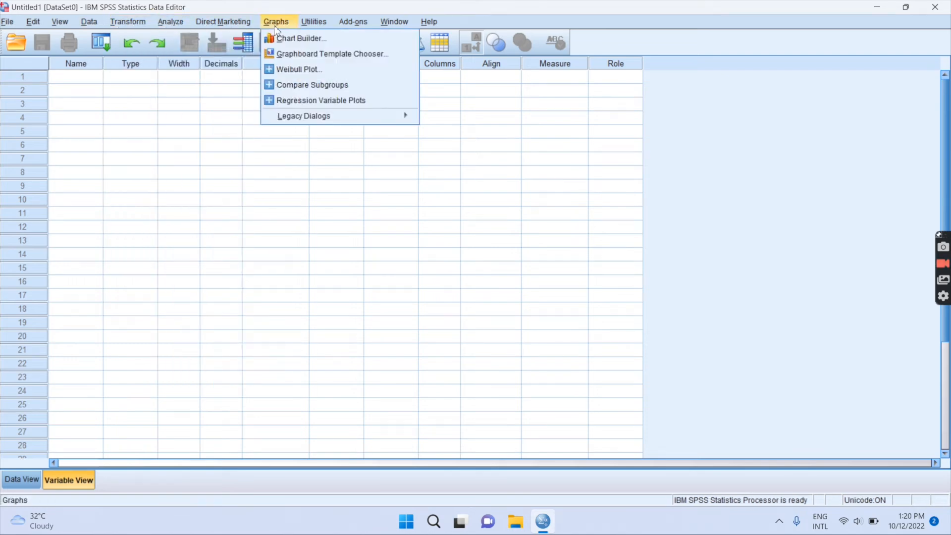
pyautogui.moveTo(422, 27)
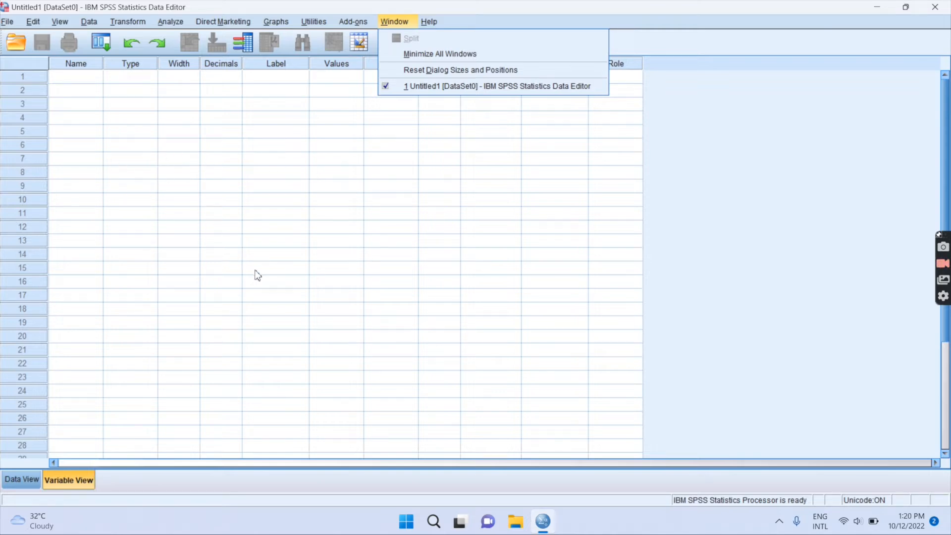
pyautogui.moveTo(59, 22)
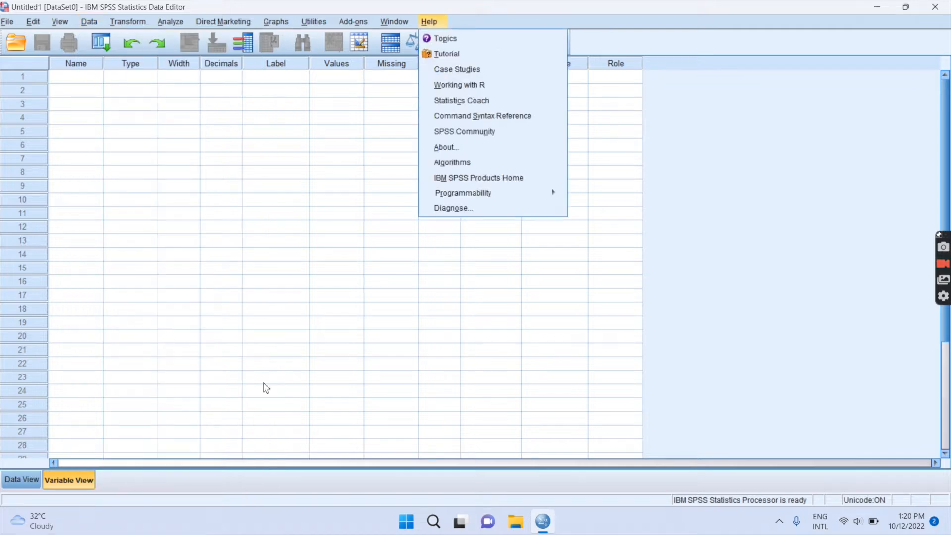
pyautogui.click(543, 525)
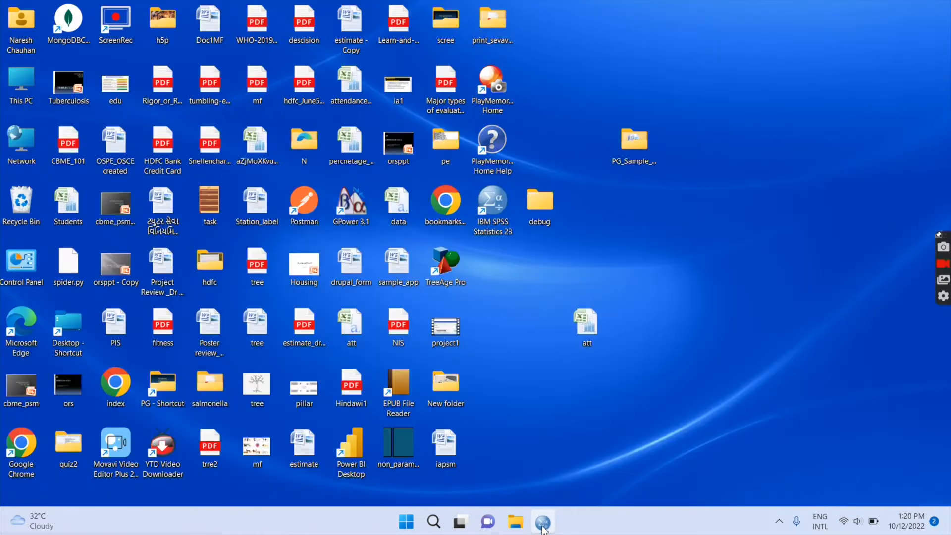
pyautogui.click(543, 526)
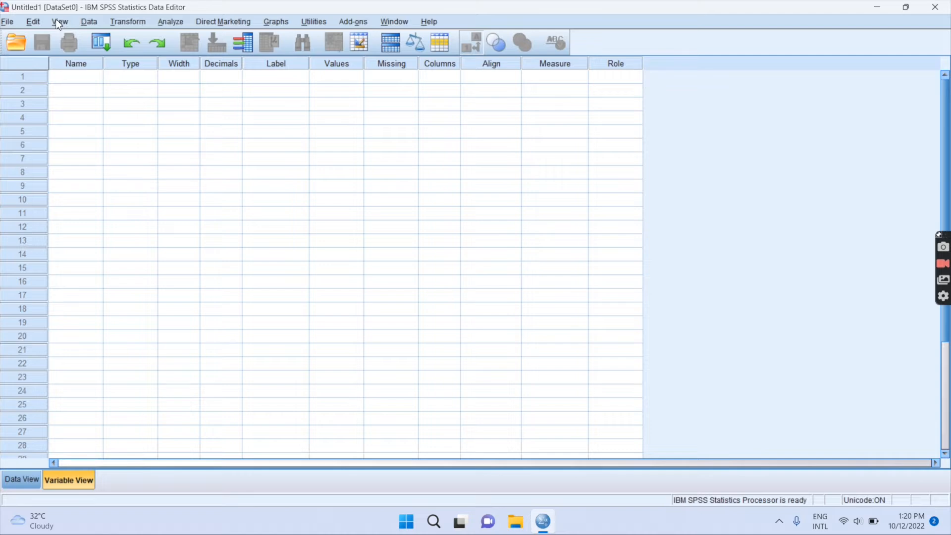
# Create a new empty dataset in its own Data Editor window
pyautogui.click(8, 23)
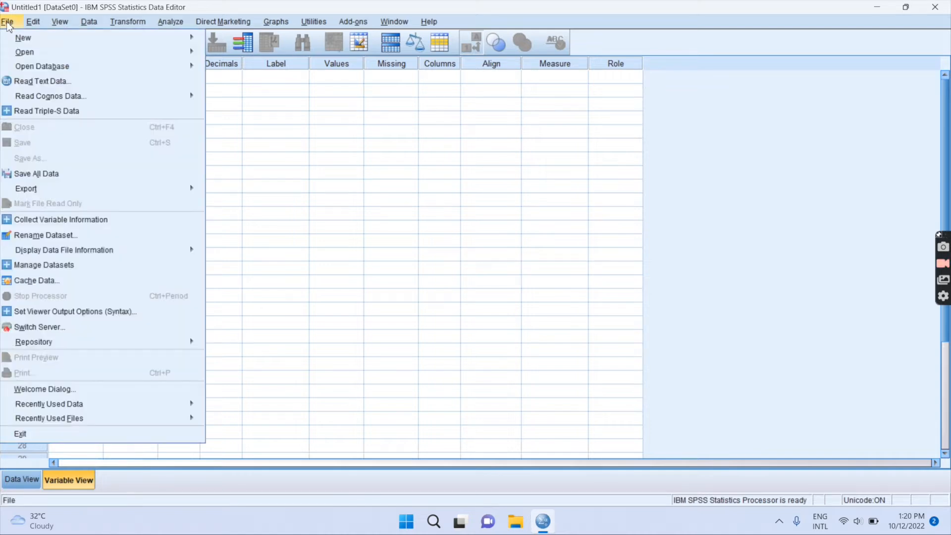
pyautogui.moveTo(23, 40)
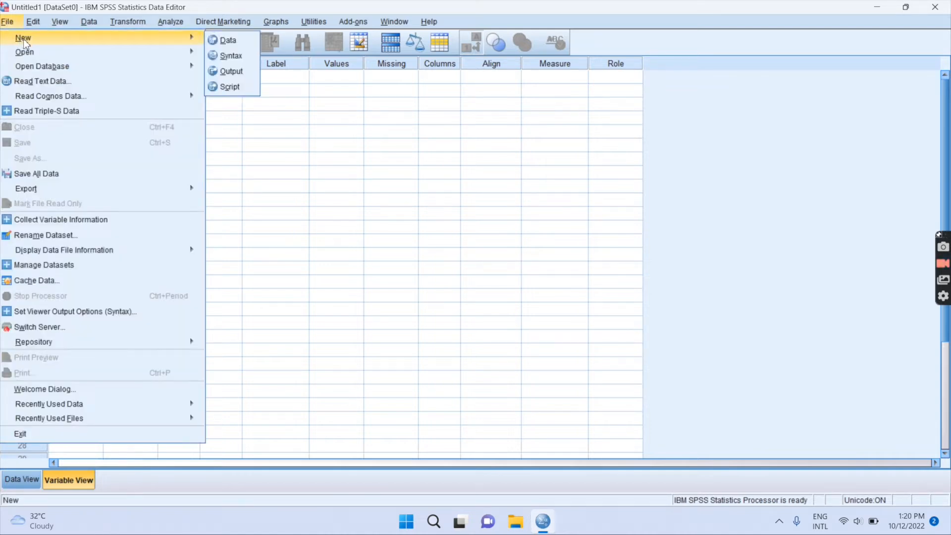
pyautogui.click(231, 42)
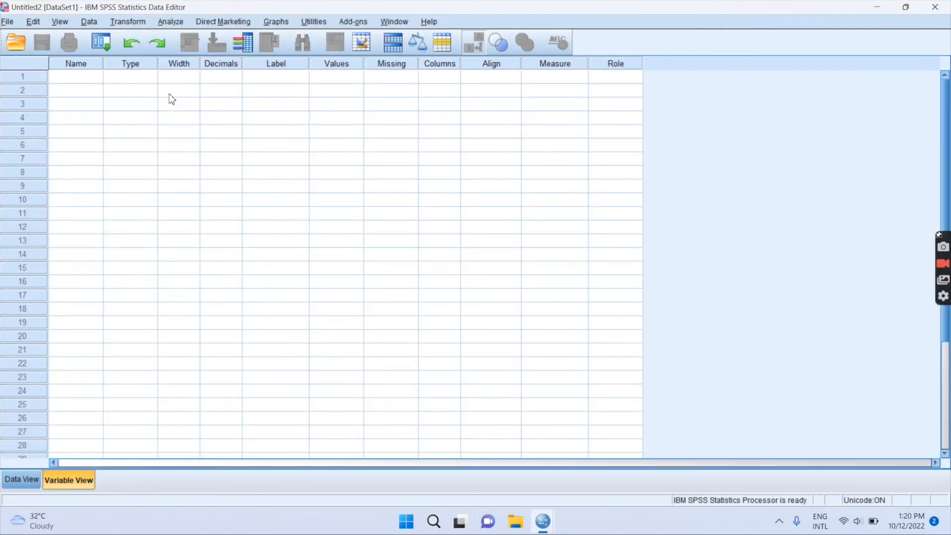
# Try to name the first variable in Variable View with sample text starting with "fbg"
pyautogui.click(85, 79)
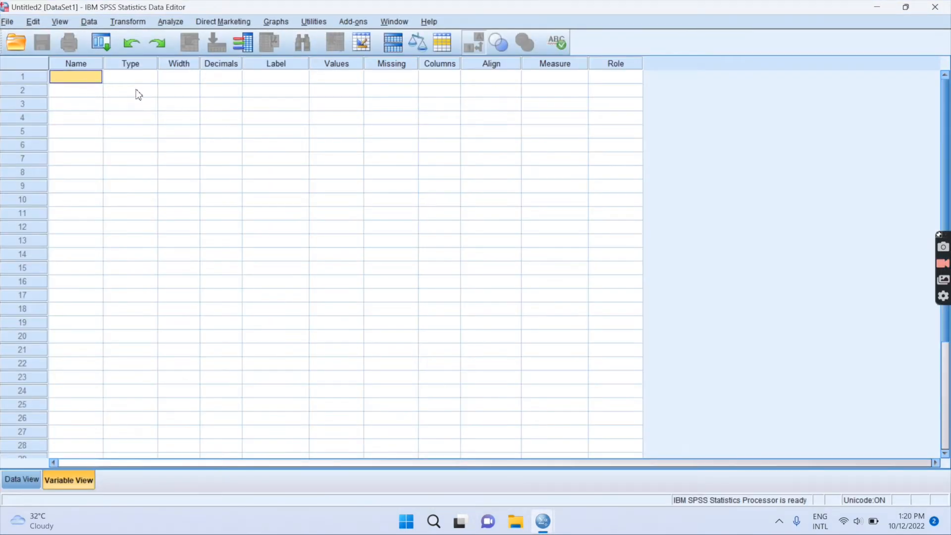
pyautogui.write('fbghv')
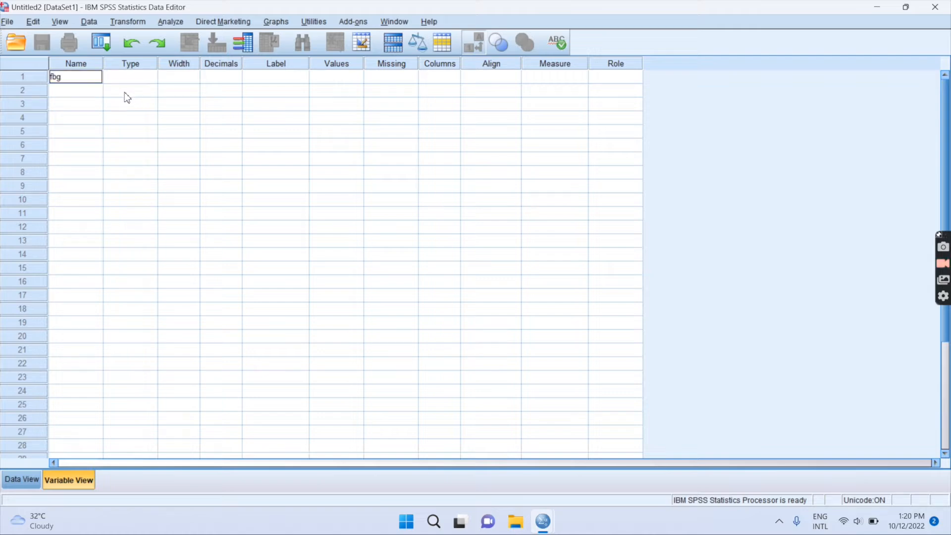
pyautogui.click(92, 92)
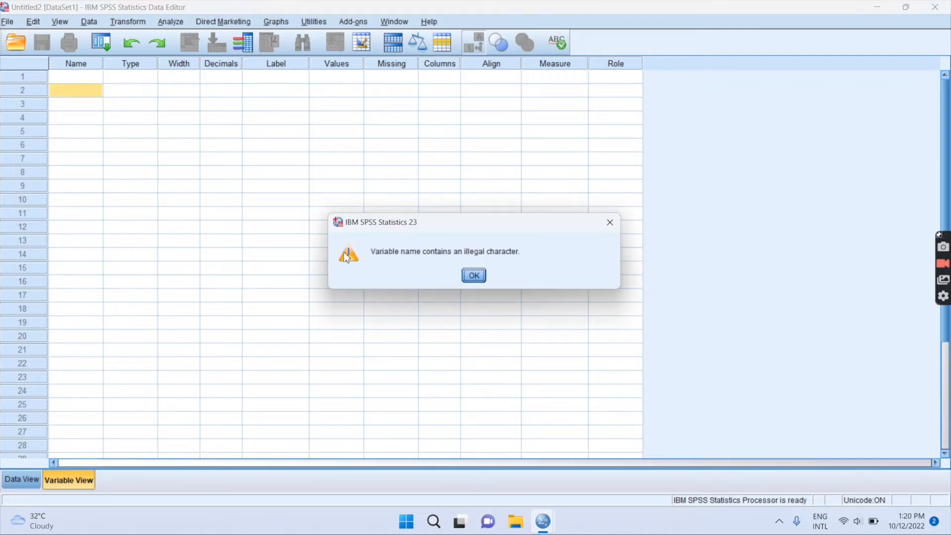
pyautogui.click(475, 276)
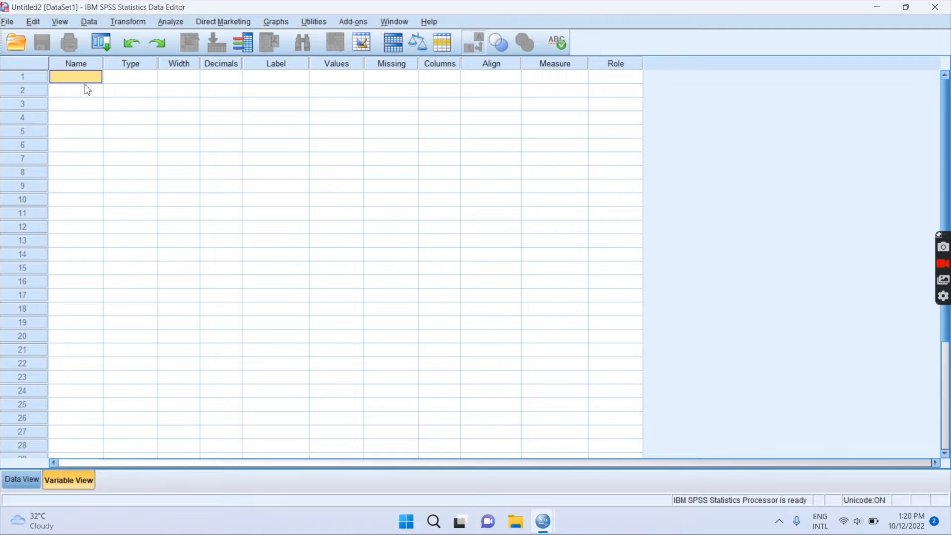
# Enter cvcb in row 1 of the first Data View column and check the column's definition in Variable View
pyautogui.click(28, 479)
pyautogui.click(78, 99)
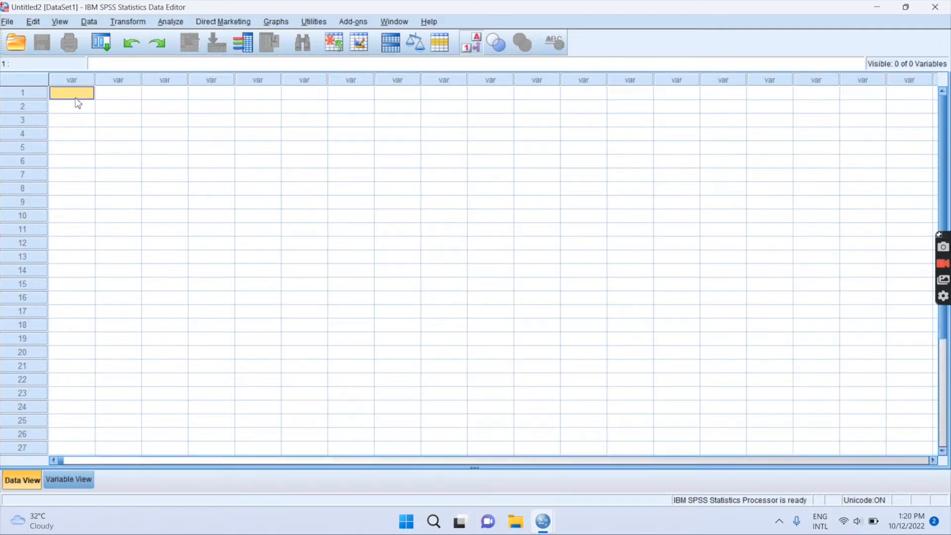
pyautogui.write('cvcb')
pyautogui.click(85, 106)
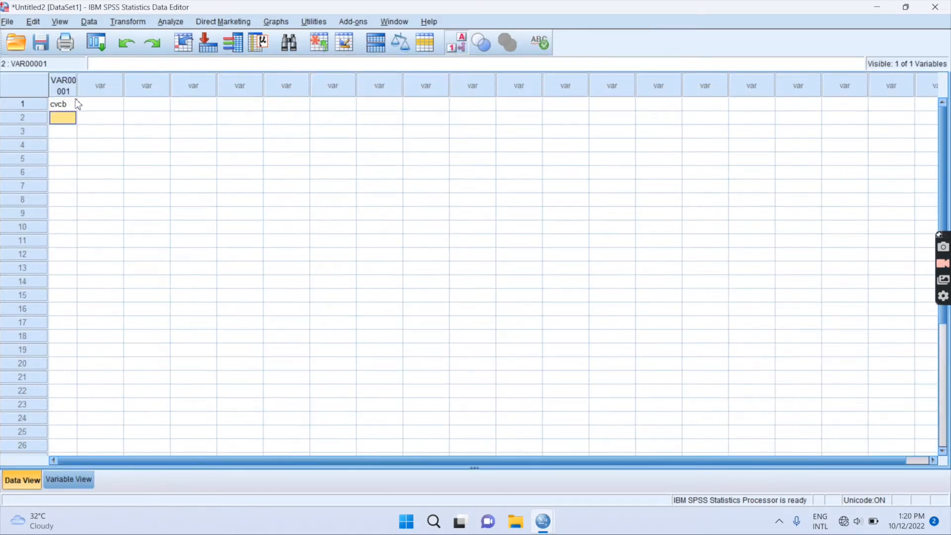
pyautogui.click(63, 480)
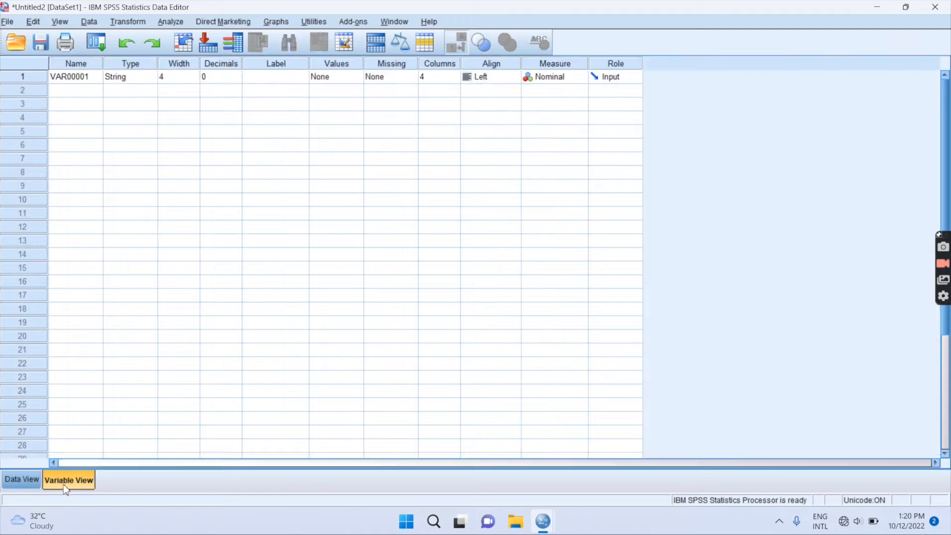
pyautogui.click(22, 479)
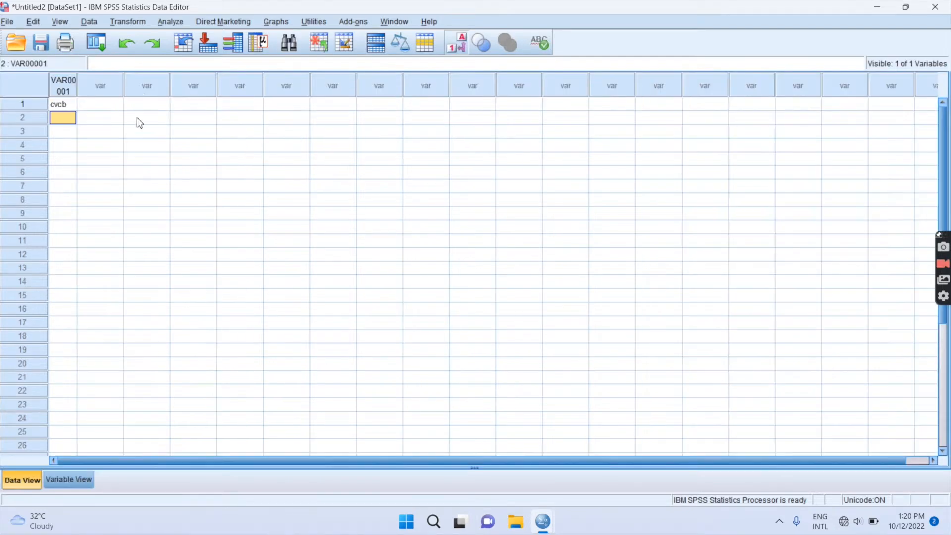
# Start opening an existing data file and review the file types that can be selected
pyautogui.click(8, 22)
pyautogui.moveTo(52, 43)
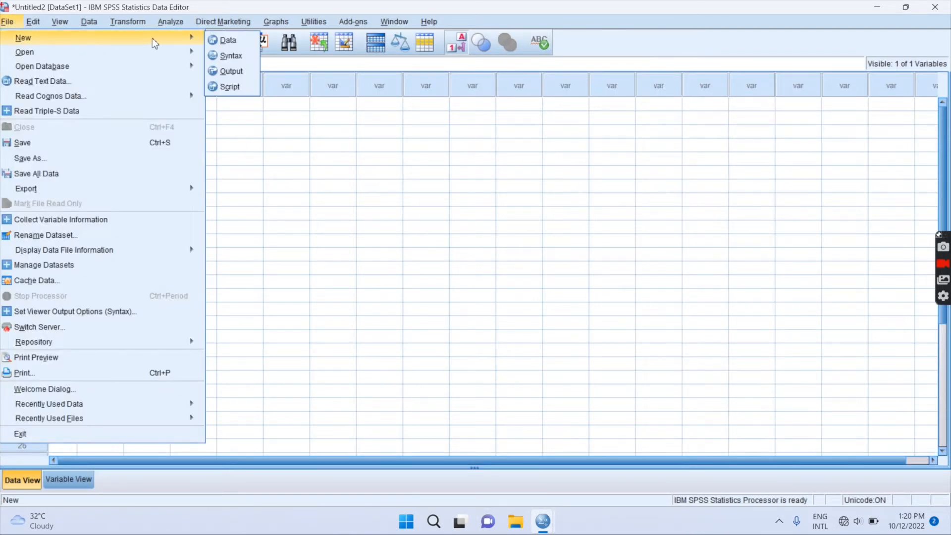
pyautogui.moveTo(145, 50)
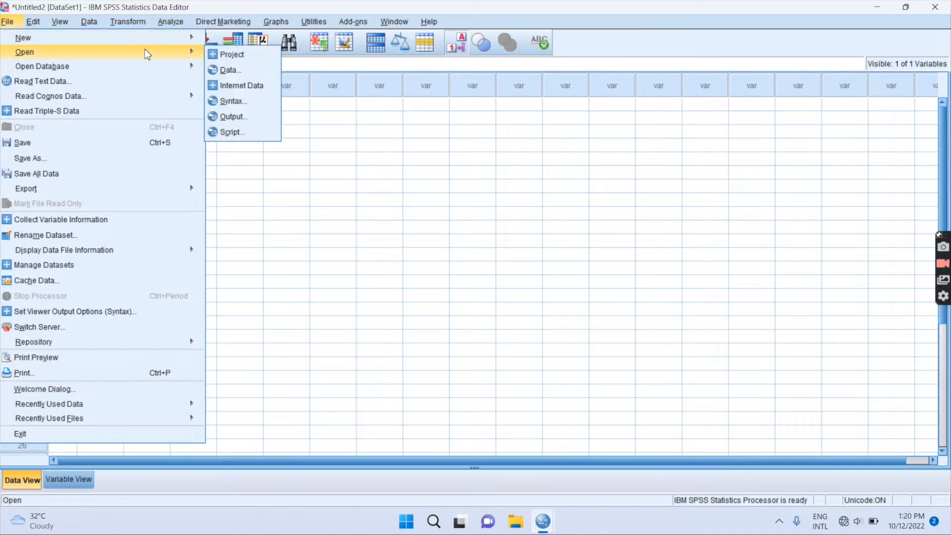
pyautogui.click(233, 72)
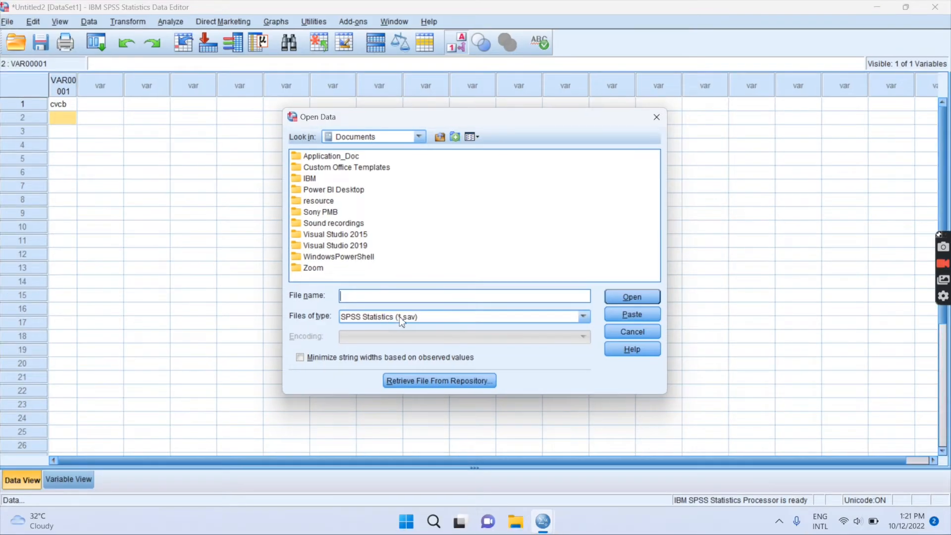
pyautogui.click(406, 308)
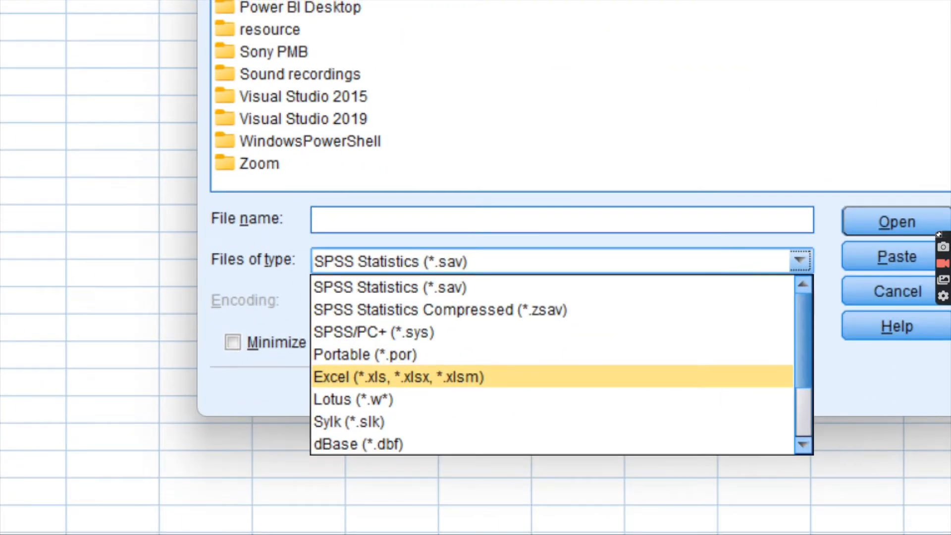
pyautogui.press('Escape')
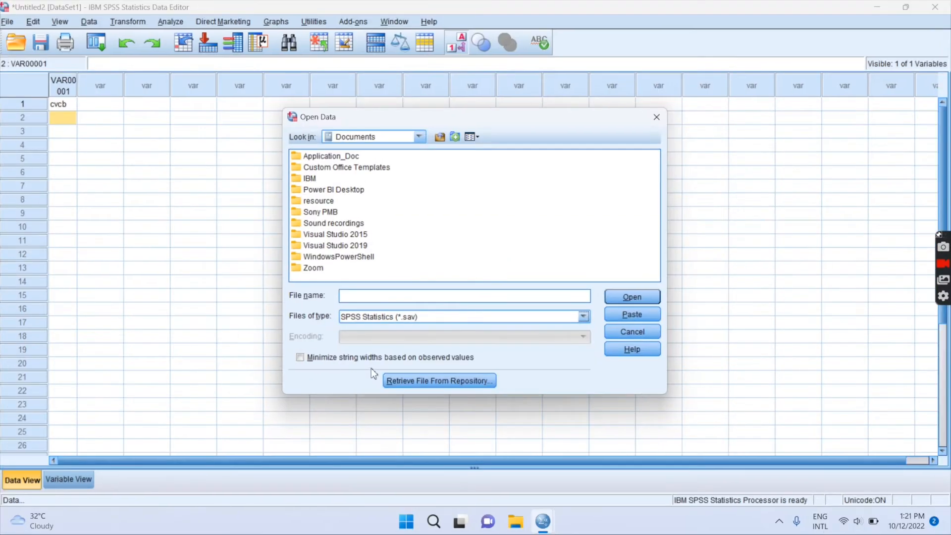
# Set the file type to Excel (*.xls, *.xlsx, *.xlsm) and open PATRAK.xlsx from New Volume (D:)
pyautogui.click(383, 267)
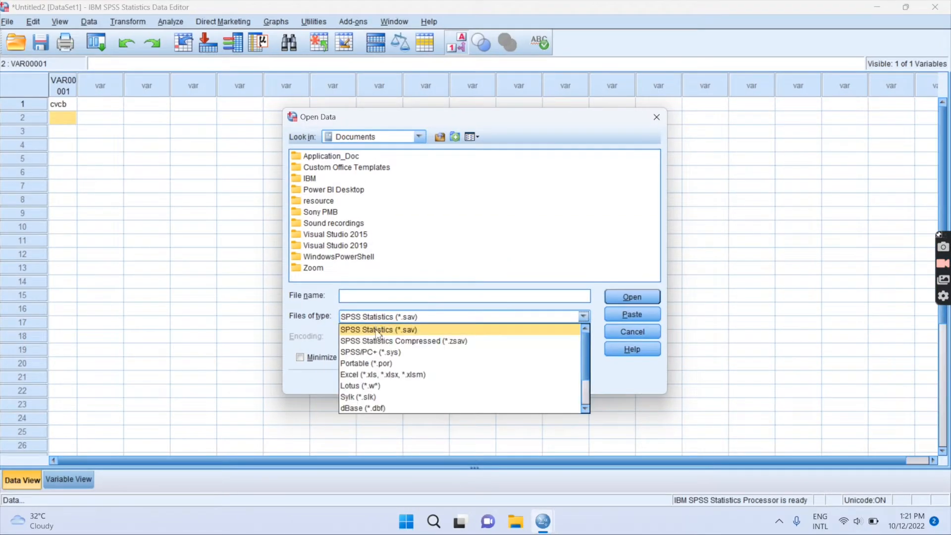
pyautogui.click(373, 376)
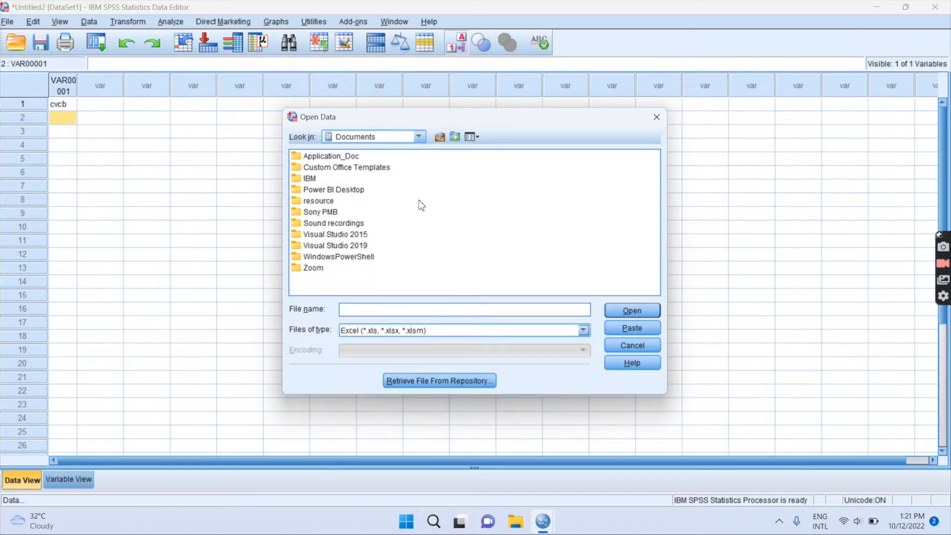
pyautogui.click(419, 136)
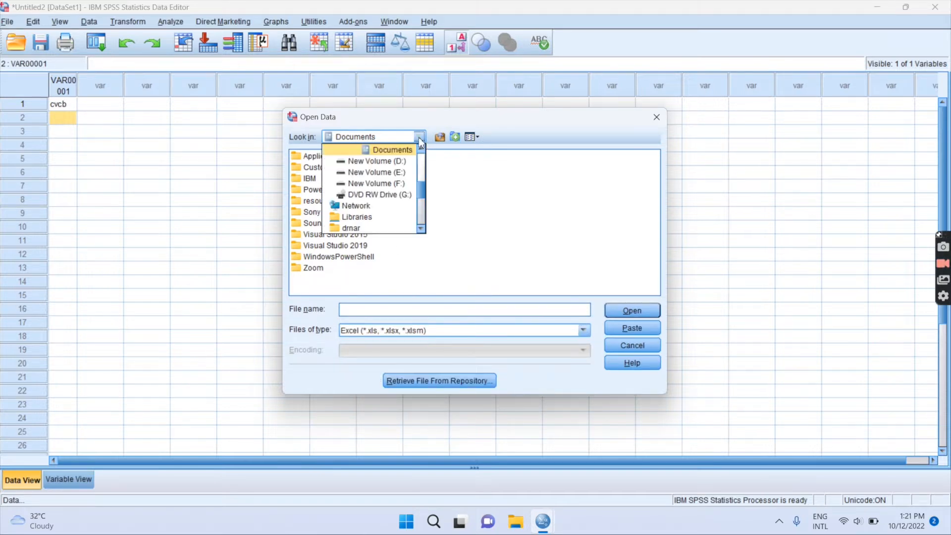
pyautogui.click(376, 163)
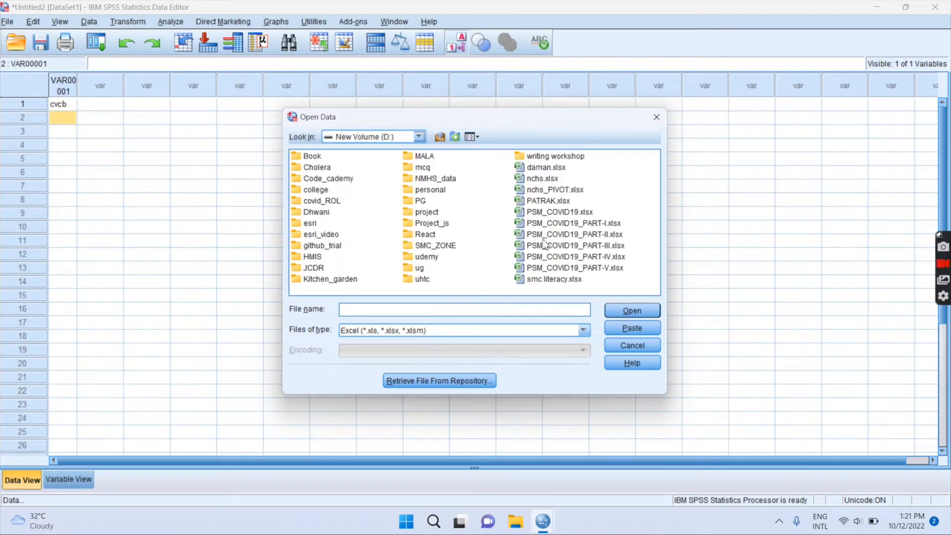
pyautogui.click(543, 200)
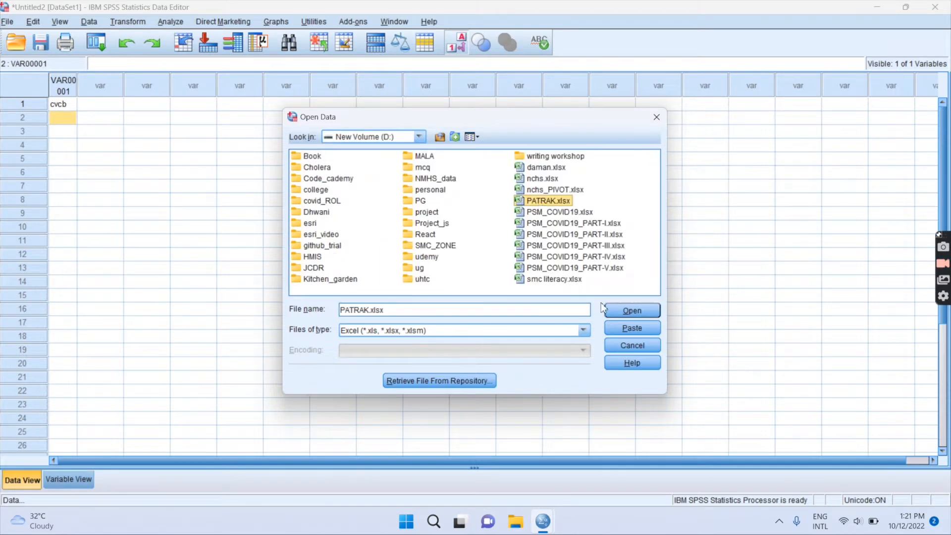
pyautogui.click(628, 310)
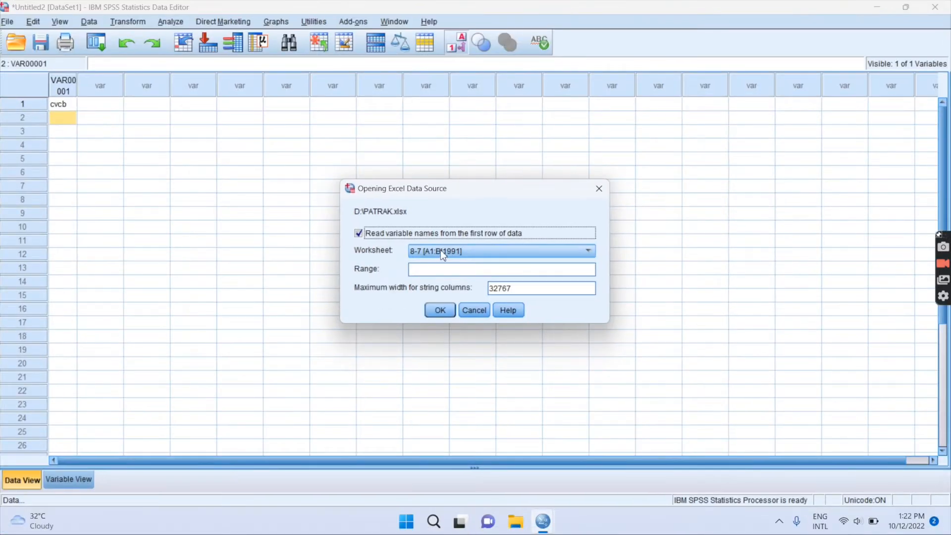
# Choose PCA [A1:AY1549] as the worksheet to read and import it as a new dataset
pyautogui.click(441, 251)
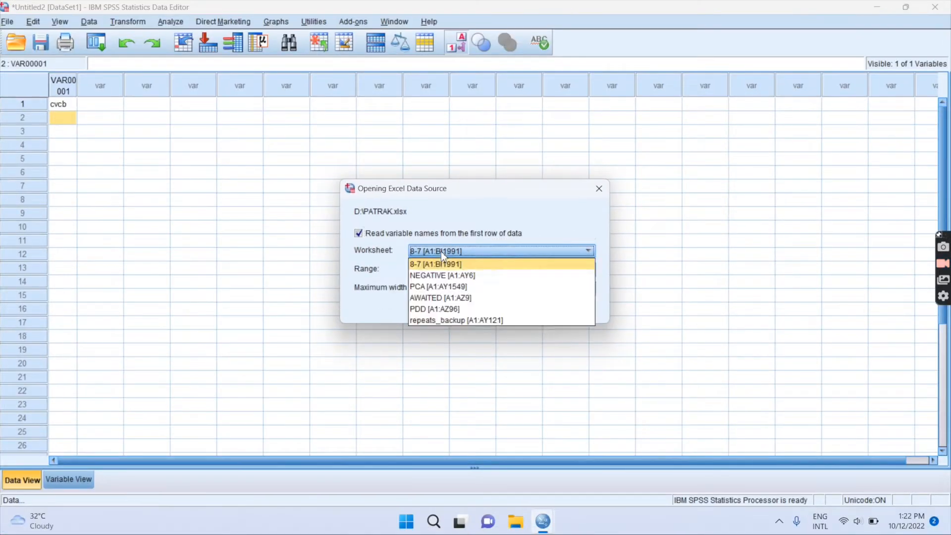
pyautogui.click(452, 286)
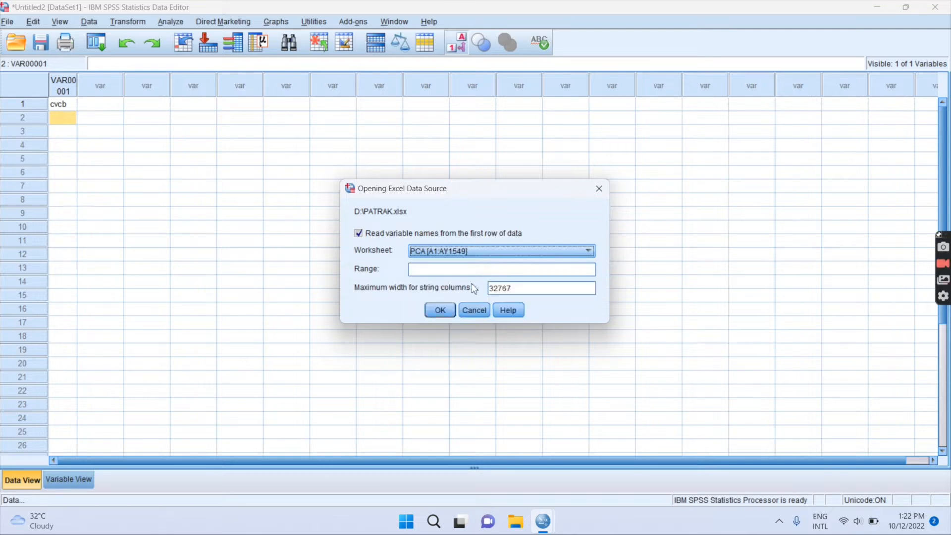
pyautogui.click(440, 311)
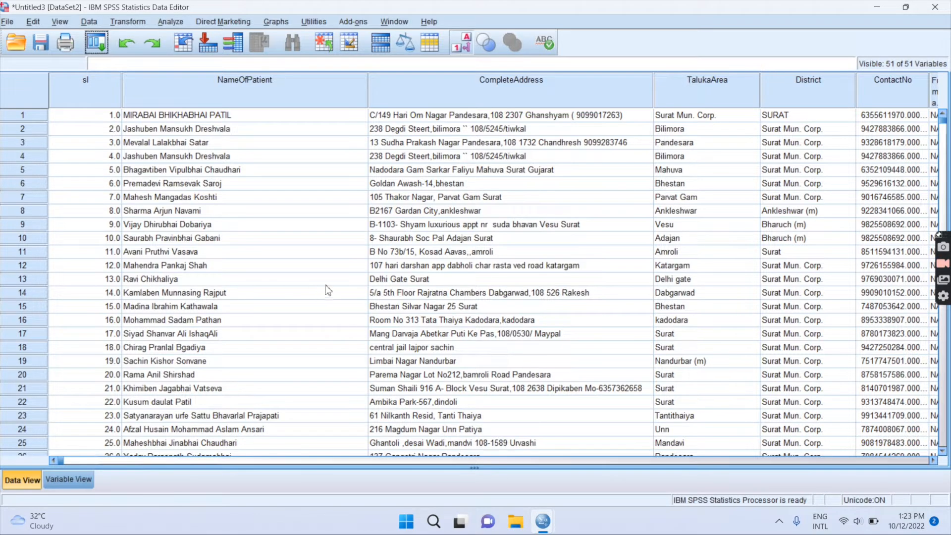
# Start saving the imported dataset under a new name and review the file types it can be saved as
pyautogui.click(7, 21)
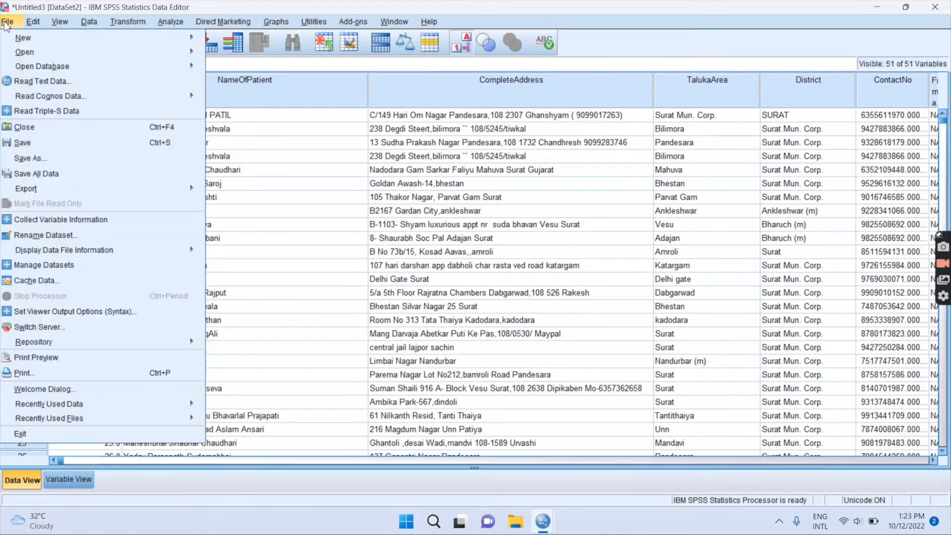
pyautogui.moveTo(32, 58)
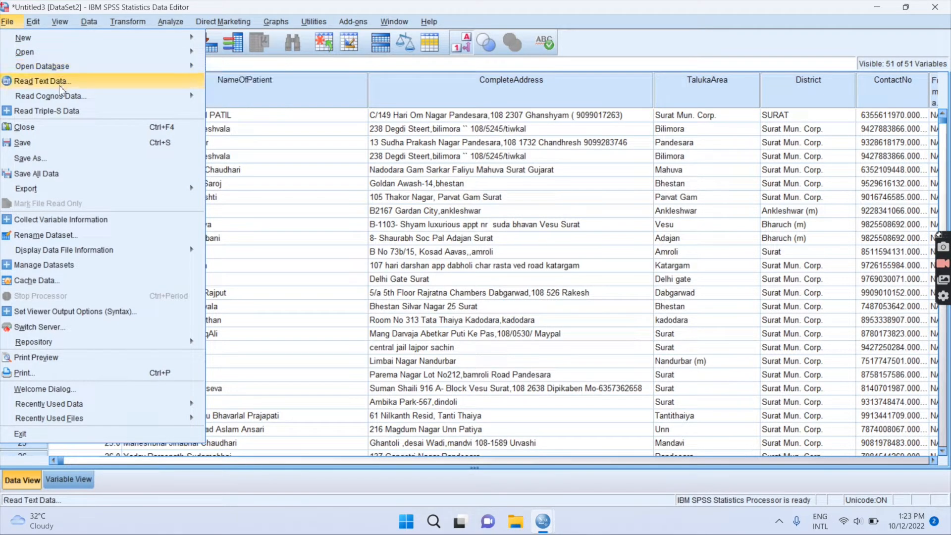
pyautogui.moveTo(68, 100)
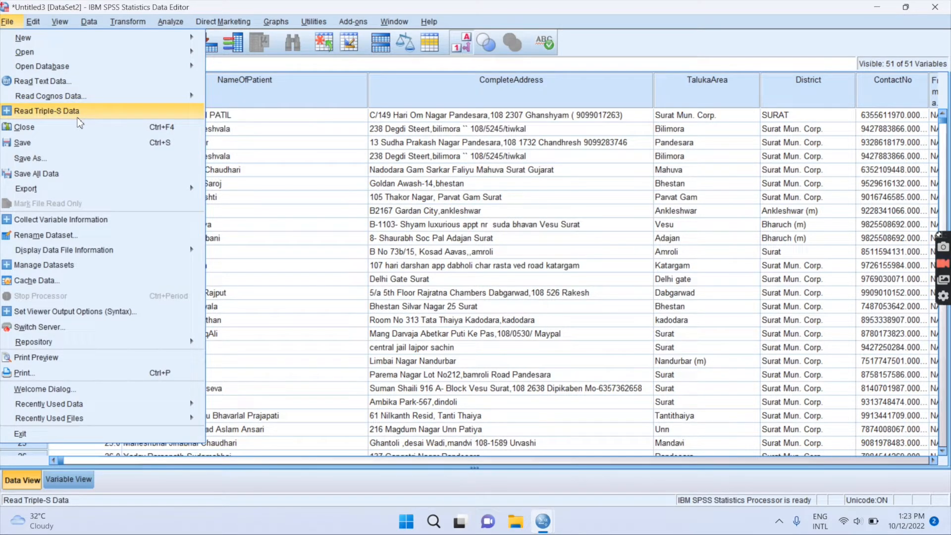
pyautogui.click(51, 163)
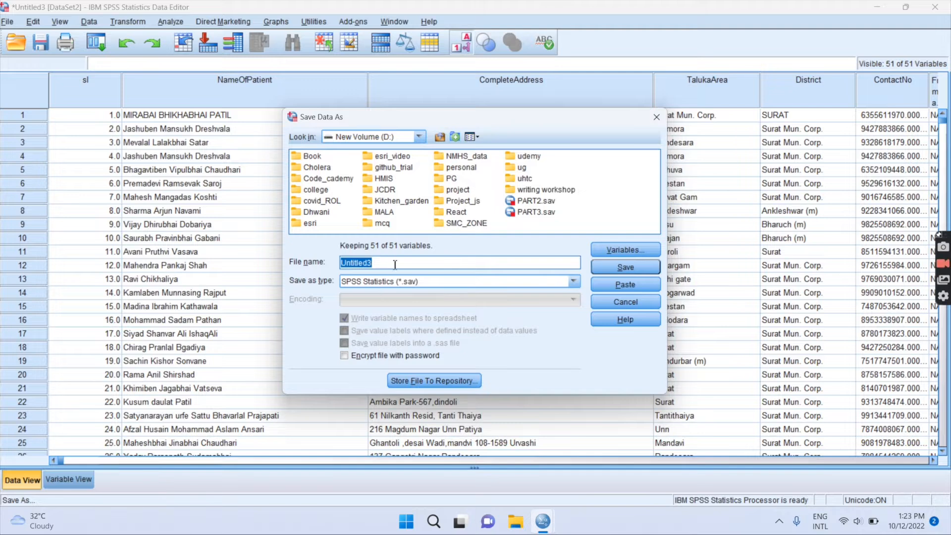
pyautogui.click(403, 283)
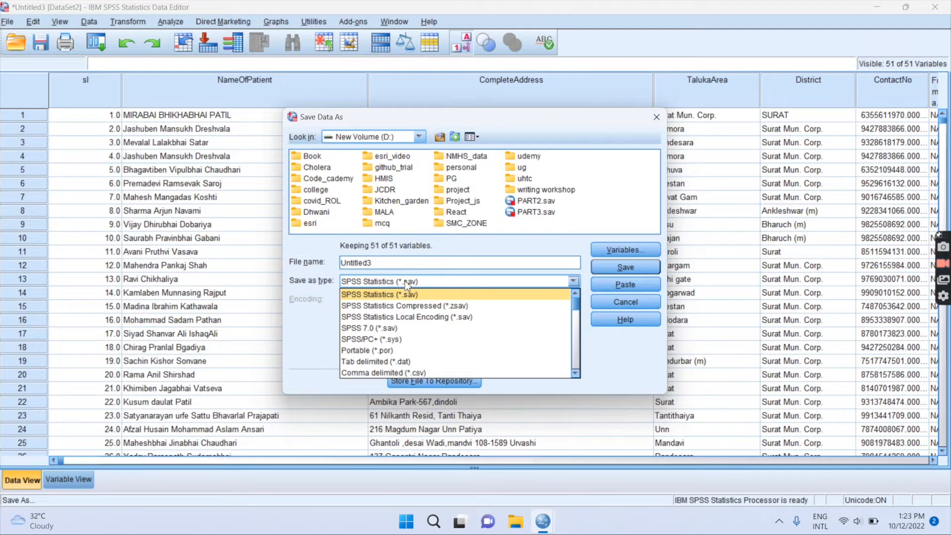
pyautogui.click(405, 284)
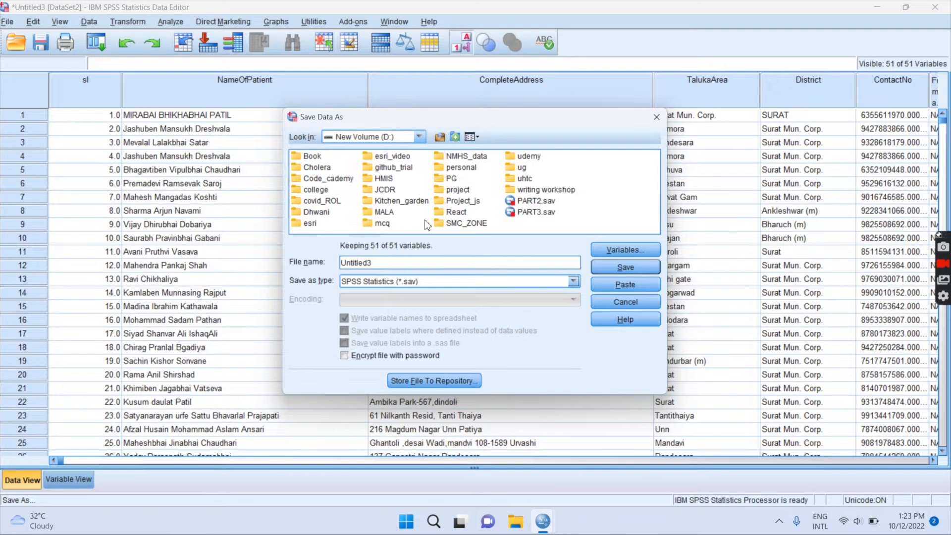
pyautogui.click(382, 283)
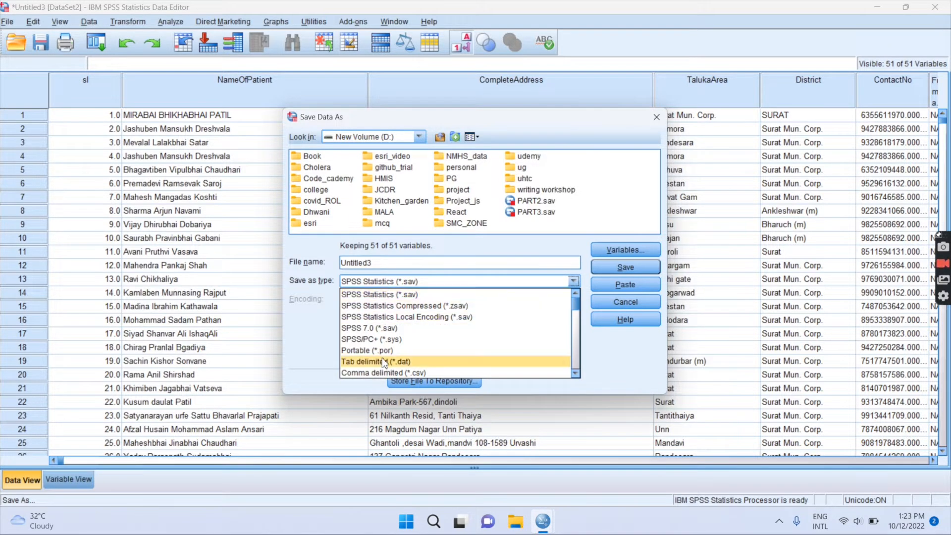
# Fill in newfile as the name for the SPSS Statistics (*.sav) file and leave without saving
pyautogui.click(388, 264)
pyautogui.doubleClick(365, 262)
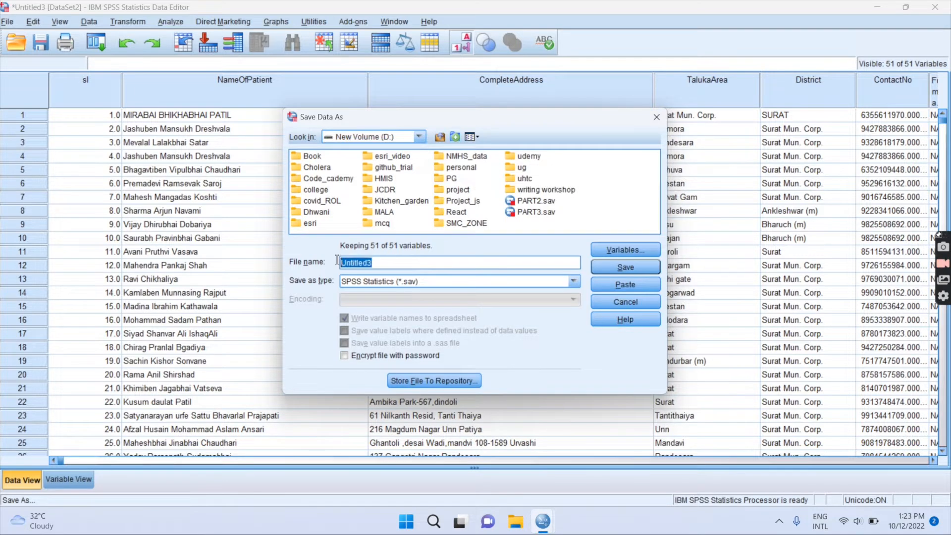
pyautogui.write('newfile')
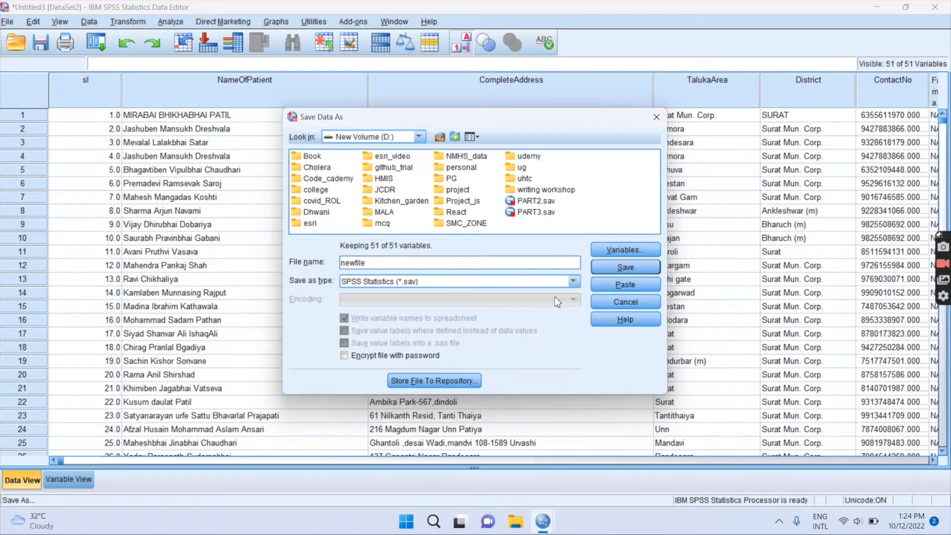
pyautogui.click(656, 117)
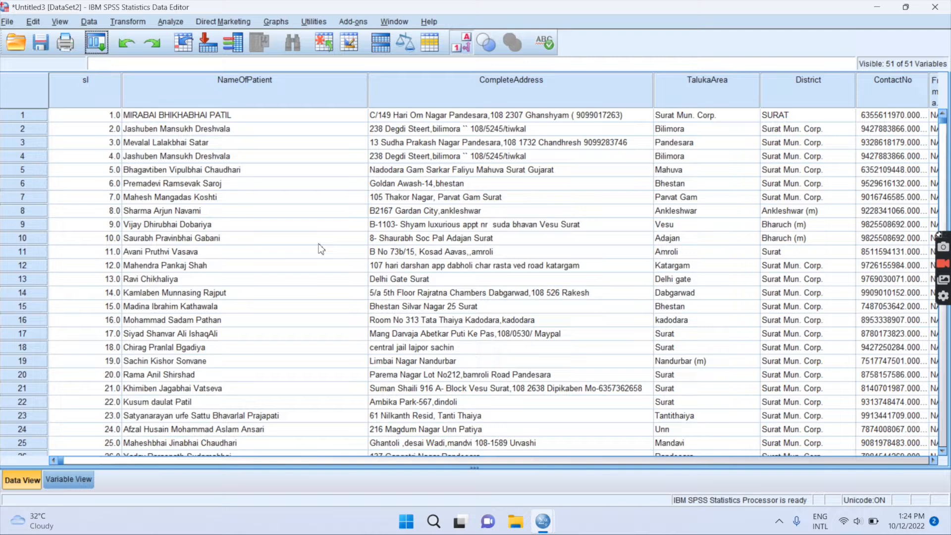
# Narrow the NameOfPatient and CompleteAddress columns in Data View and widen the Name, Width, Decimals, Values and Missing columns in Variable View
pyautogui.moveTo(368, 87); pyautogui.dragTo(250, 89)
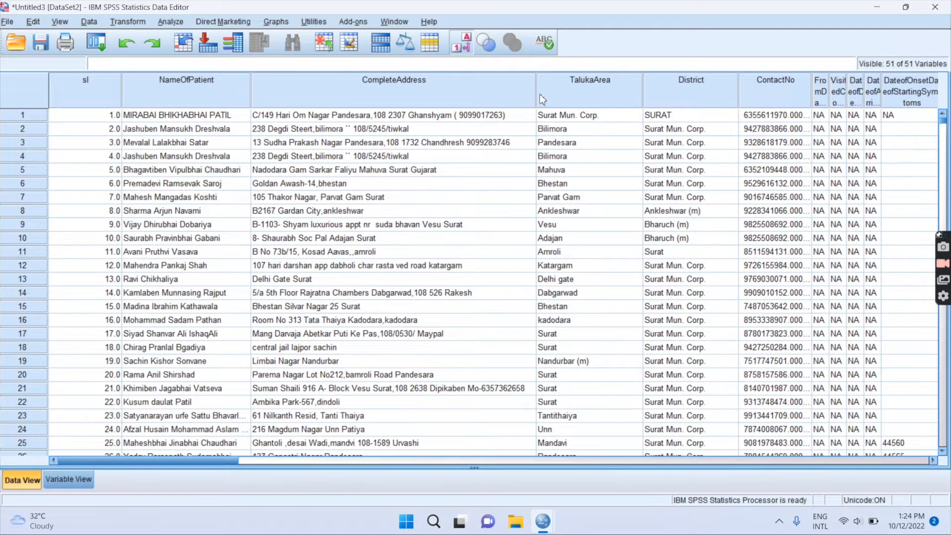
pyautogui.moveTo(536, 94); pyautogui.dragTo(447, 94)
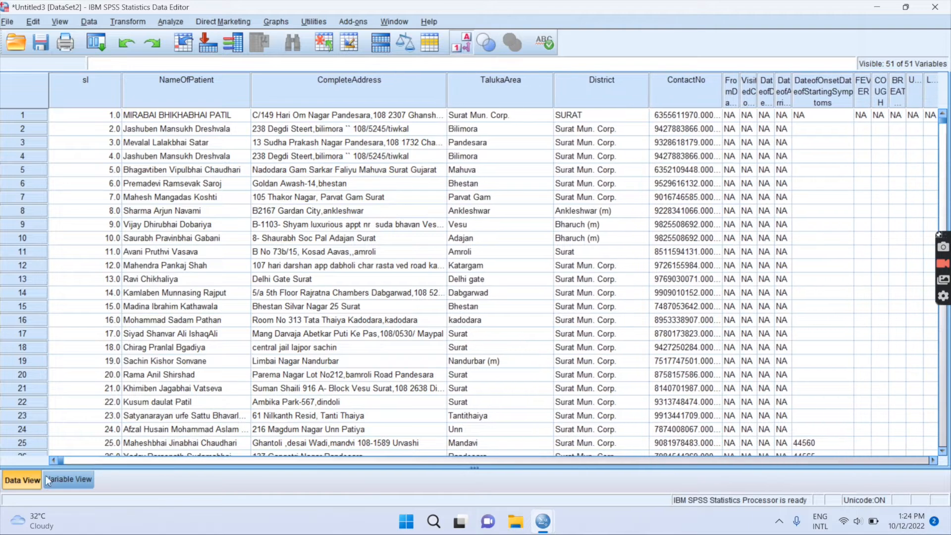
pyautogui.click(69, 479)
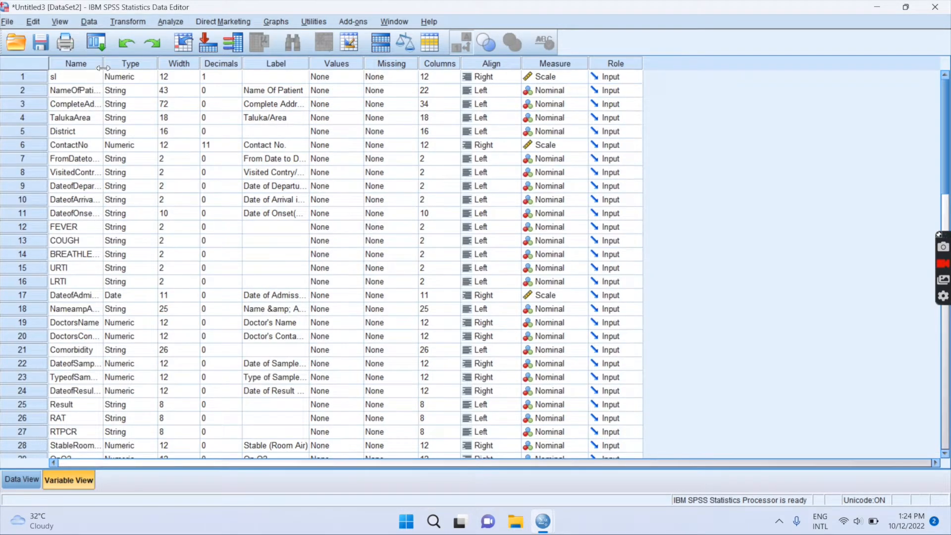
pyautogui.moveTo(103, 66); pyautogui.dragTo(116, 66)
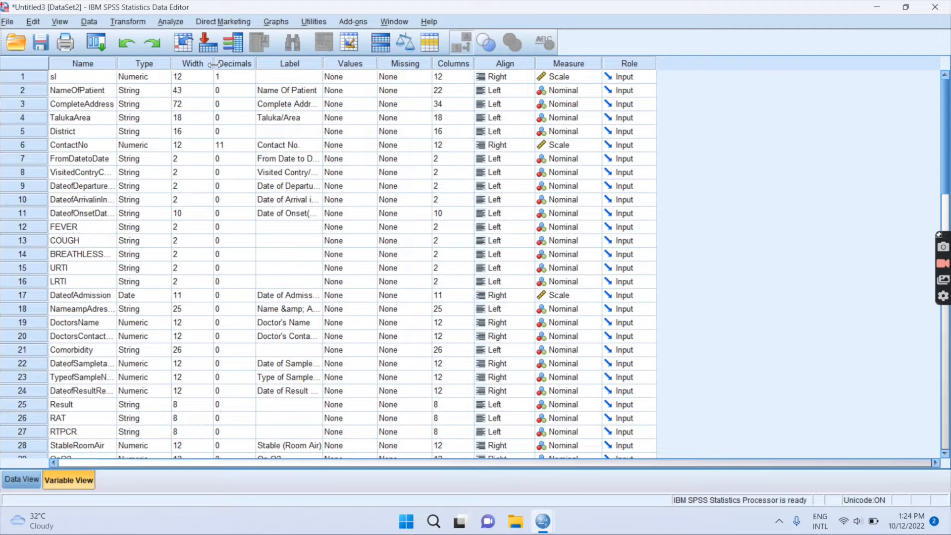
pyautogui.moveTo(214, 65); pyautogui.dragTo(262, 67)
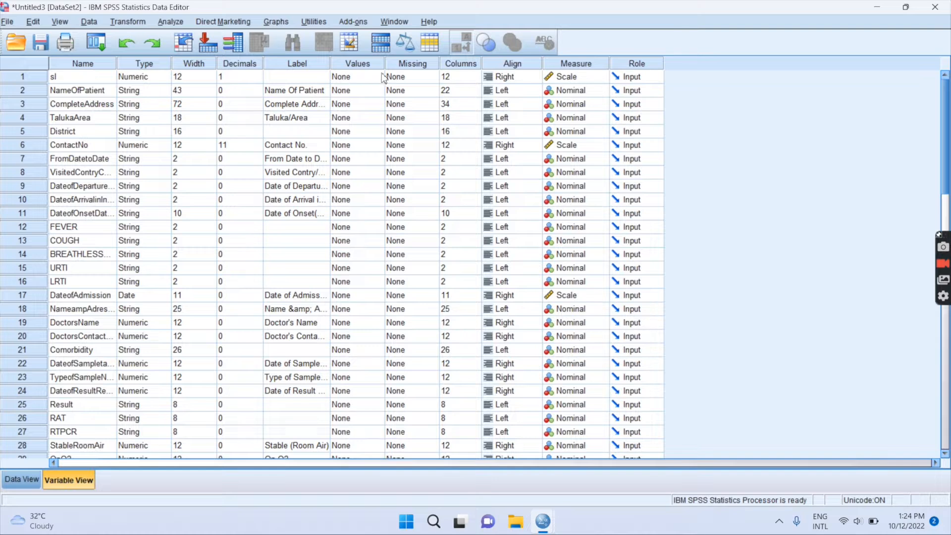
pyautogui.moveTo(385, 65); pyautogui.dragTo(448, 63)
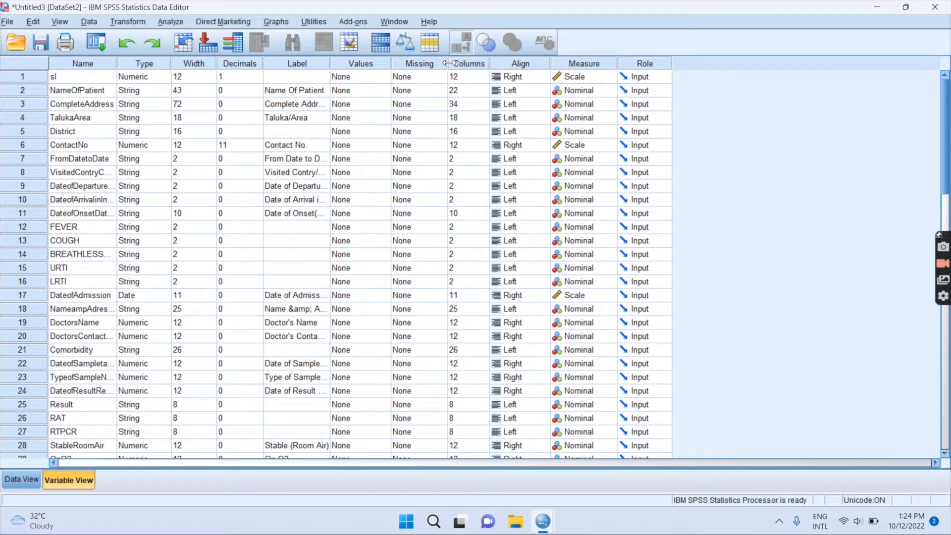
# Examine the measurement level, label and value label settings of the sl variable
pyautogui.click(575, 77)
pyautogui.click(576, 80)
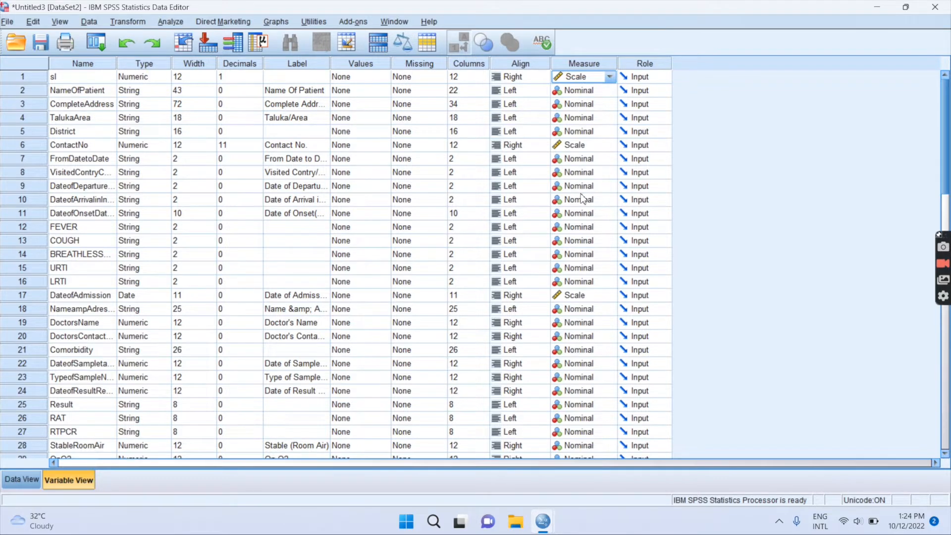
pyautogui.click(292, 77)
pyautogui.click(375, 78)
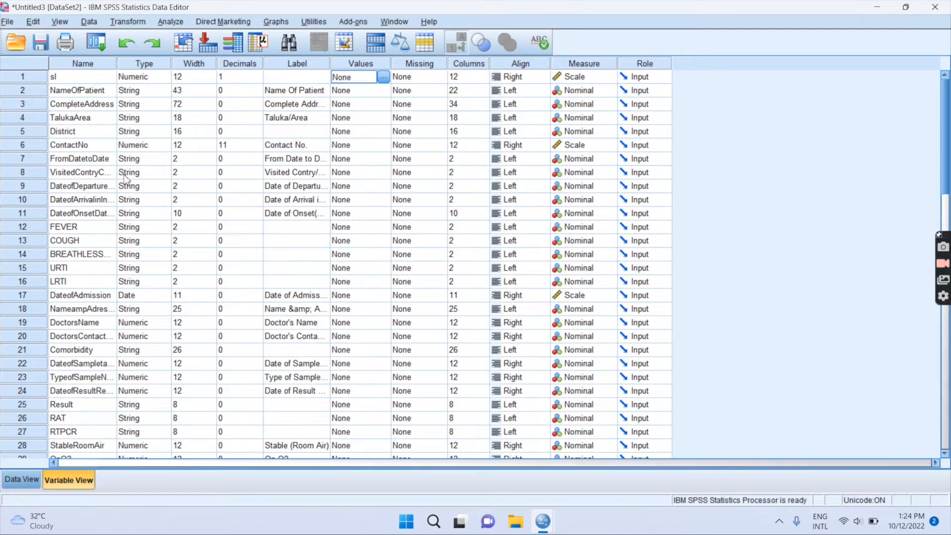
pyautogui.click(9, 23)
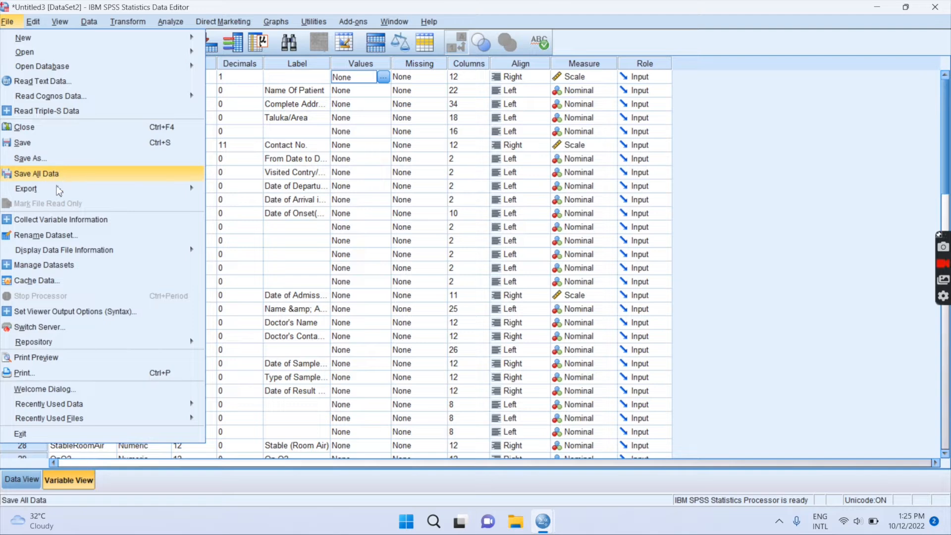
pyautogui.moveTo(63, 191)
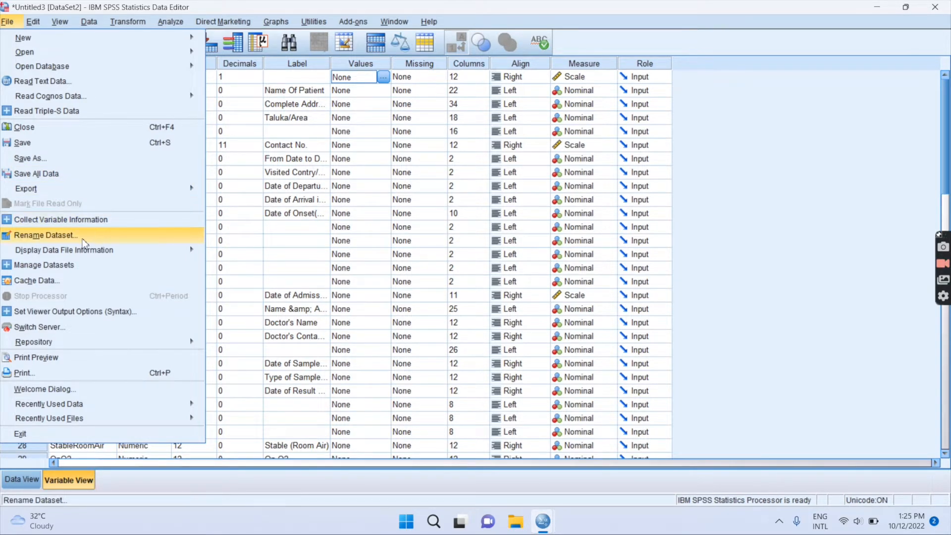
pyautogui.moveTo(94, 257)
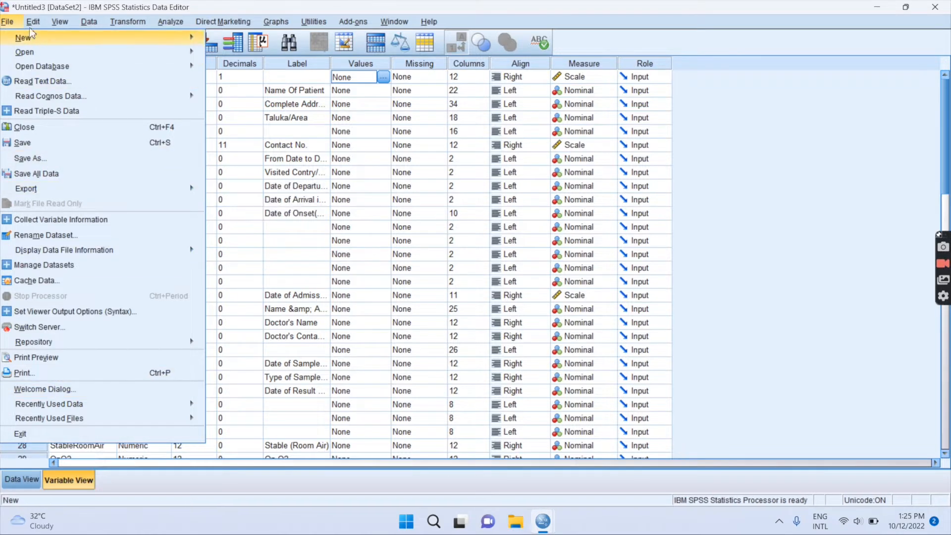
# Insert a new variable above sl at the start of the variable list and select its name
pyautogui.moveTo(22, 39)
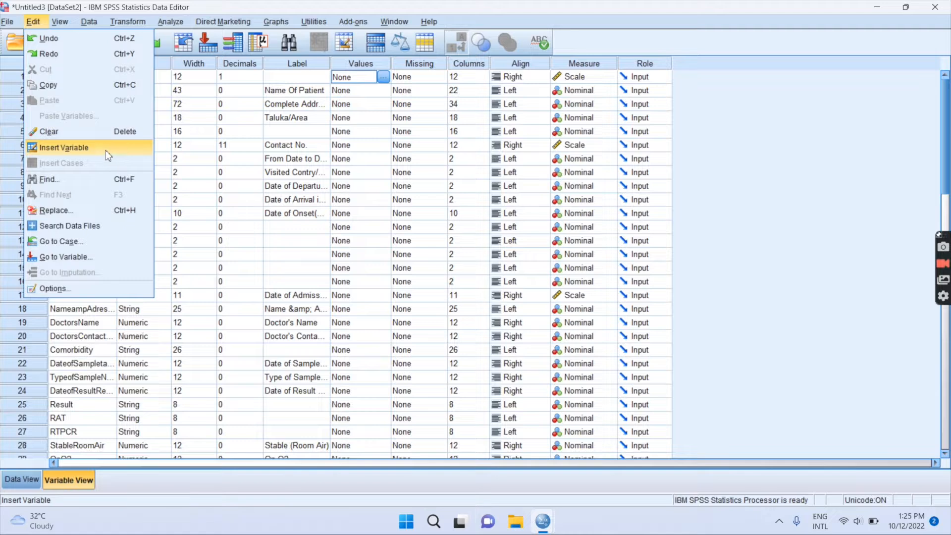
pyautogui.click(81, 153)
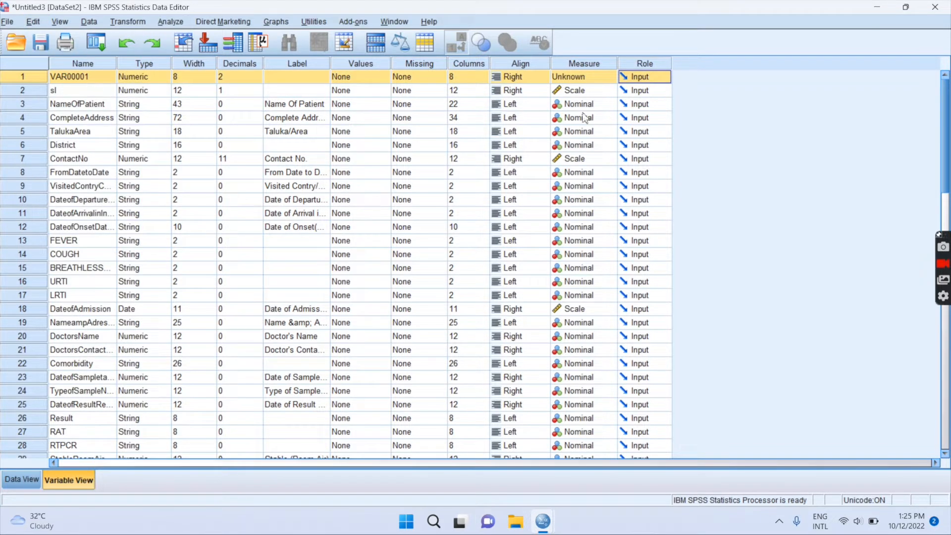
pyautogui.click(67, 80)
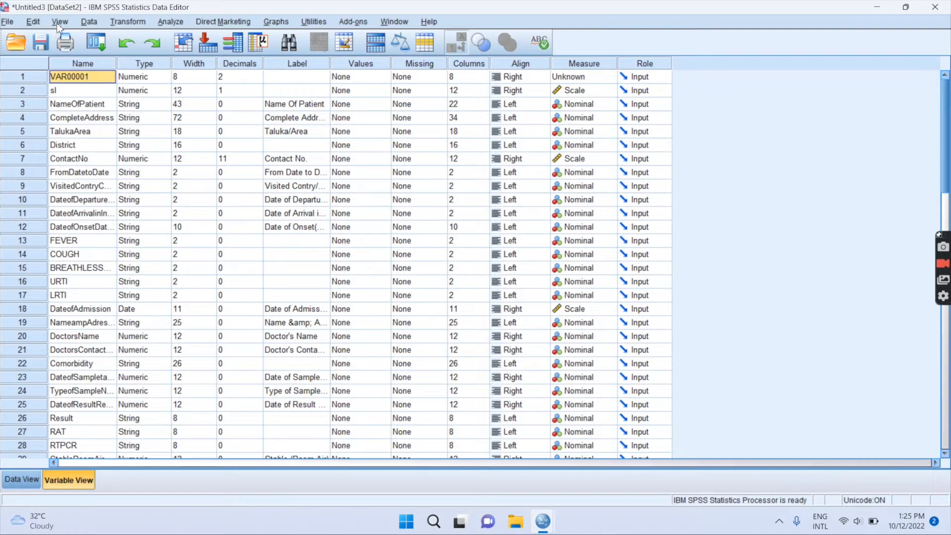
pyautogui.click(30, 21)
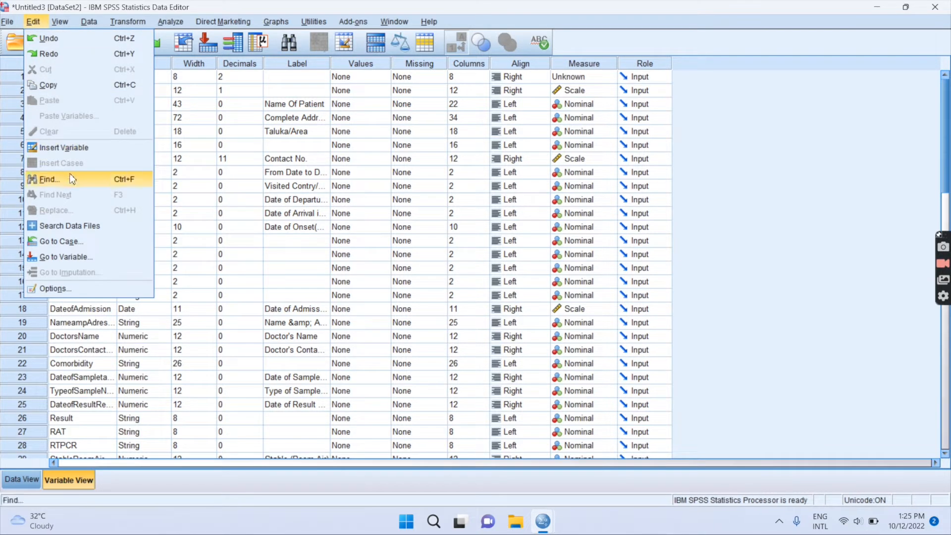
pyautogui.click(200, 146)
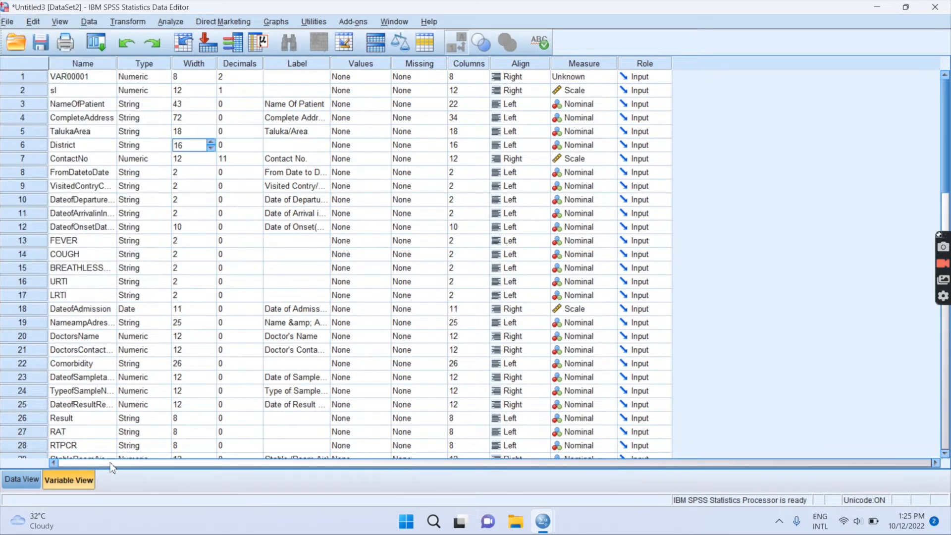
# Insert a blank case above the first row of the dataset in Data View
pyautogui.click(21, 479)
pyautogui.click(62, 118)
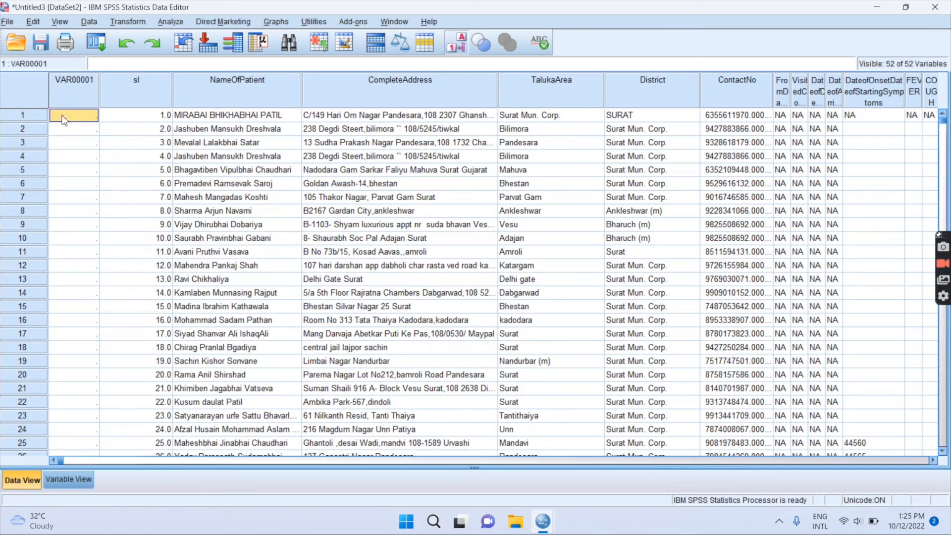
pyautogui.click(33, 21)
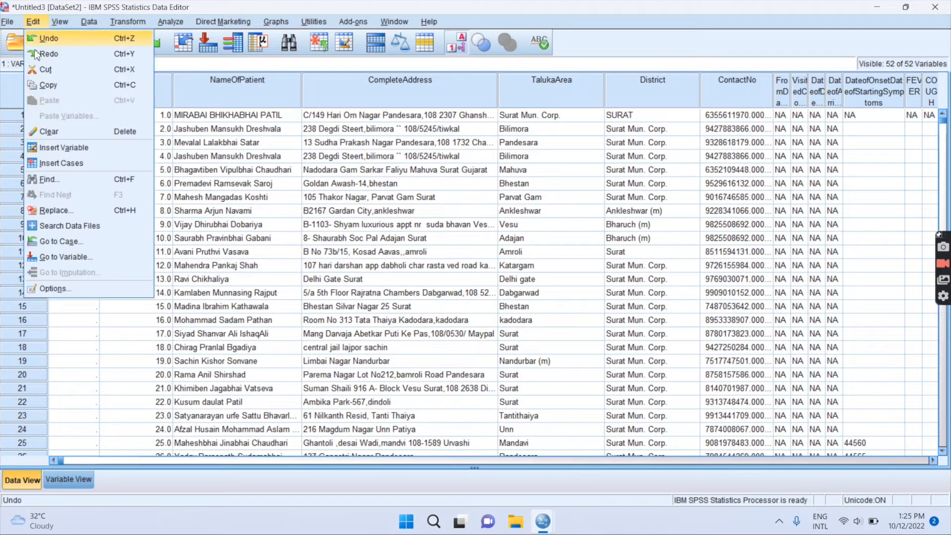
pyautogui.click(59, 164)
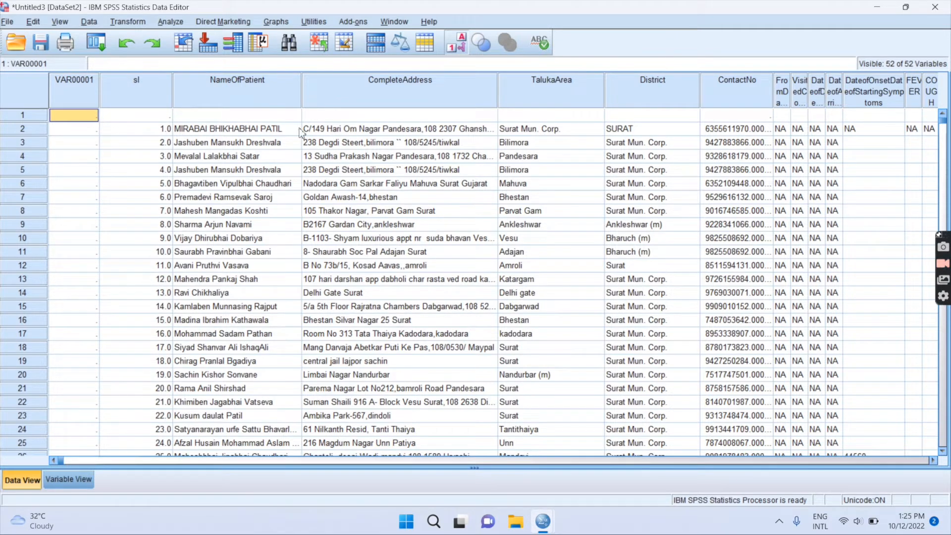
pyautogui.click(32, 21)
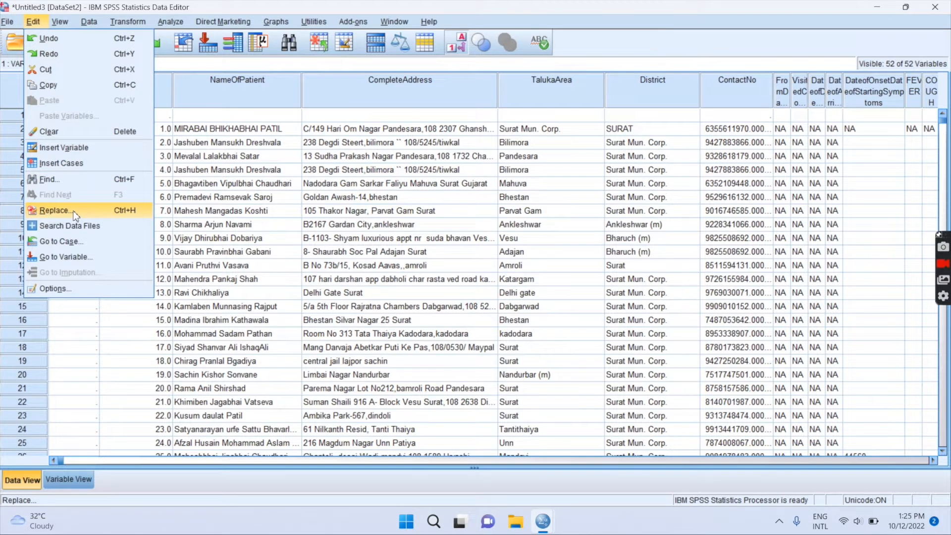
pyautogui.click(54, 210)
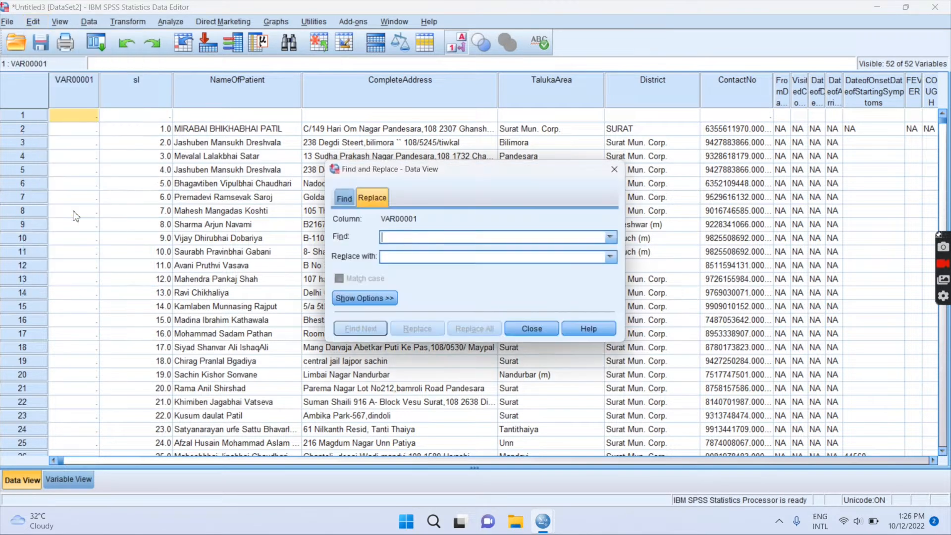
pyautogui.click(615, 170)
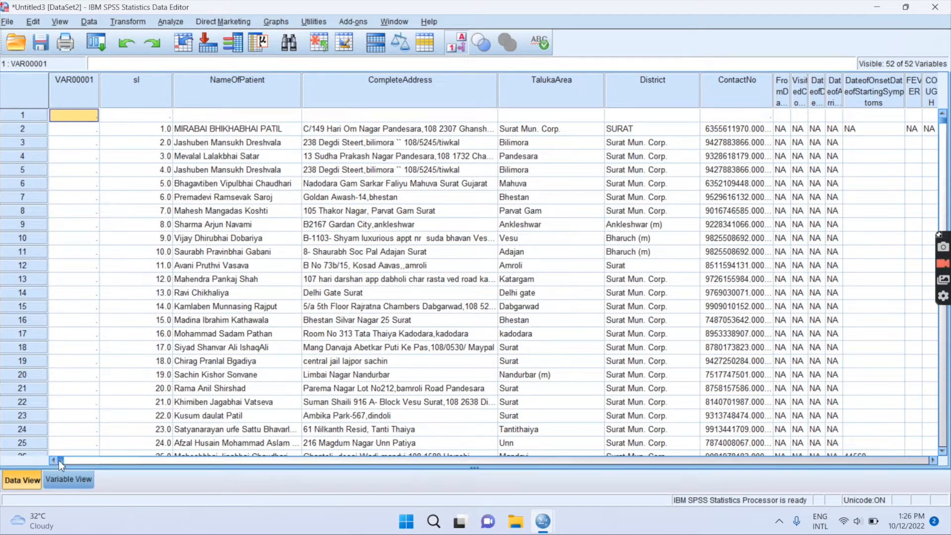
# Replace all POSITIVE entries in the RAT column with 1
pyautogui.moveTo(58, 460); pyautogui.dragTo(354, 456)
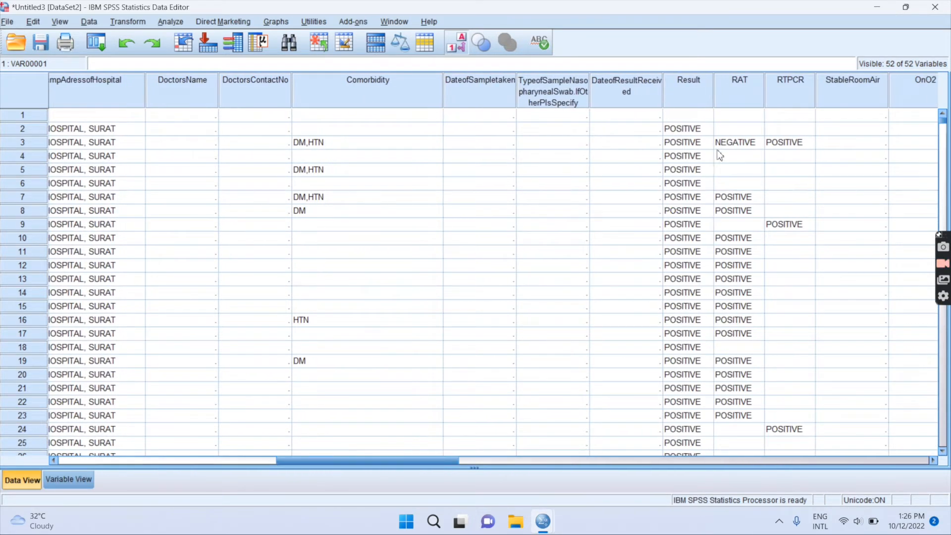
pyautogui.click(739, 92)
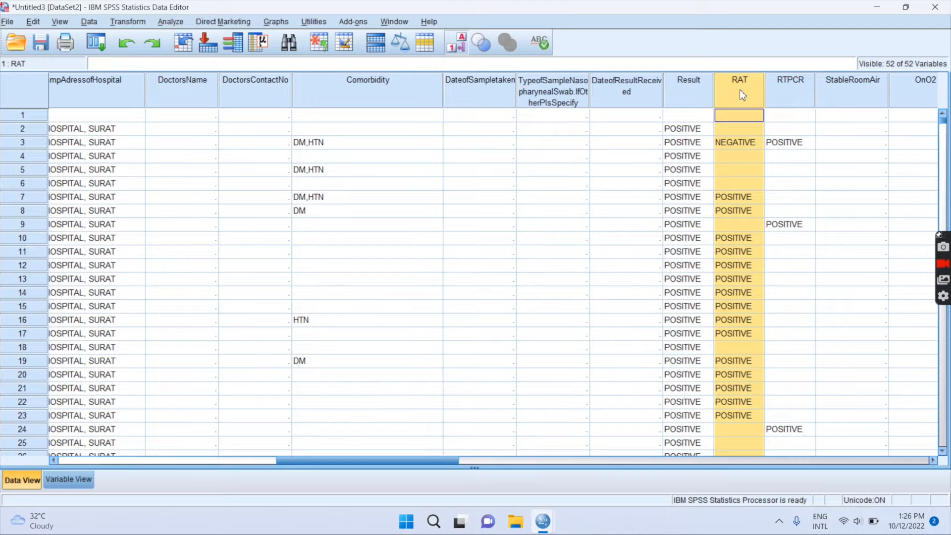
pyautogui.hotkey('ctrl', 'f')
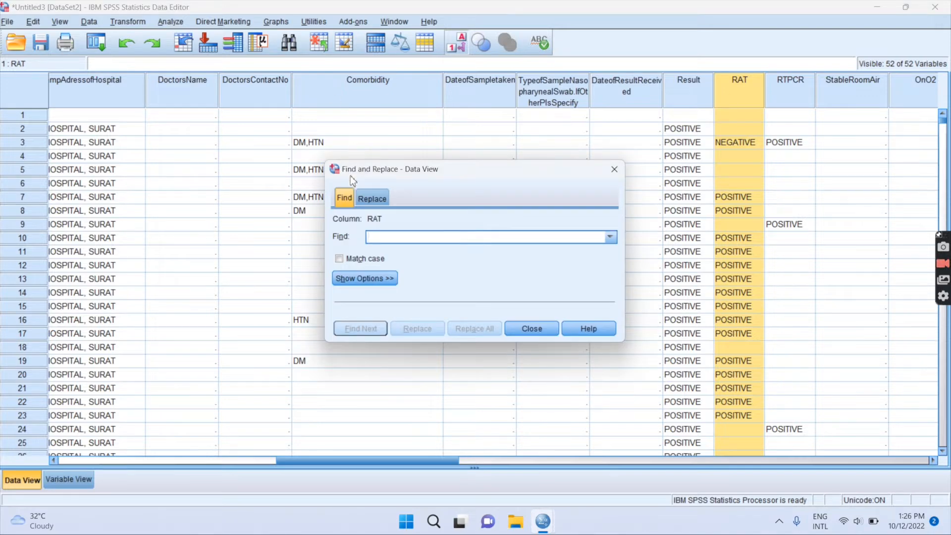
pyautogui.click(373, 198)
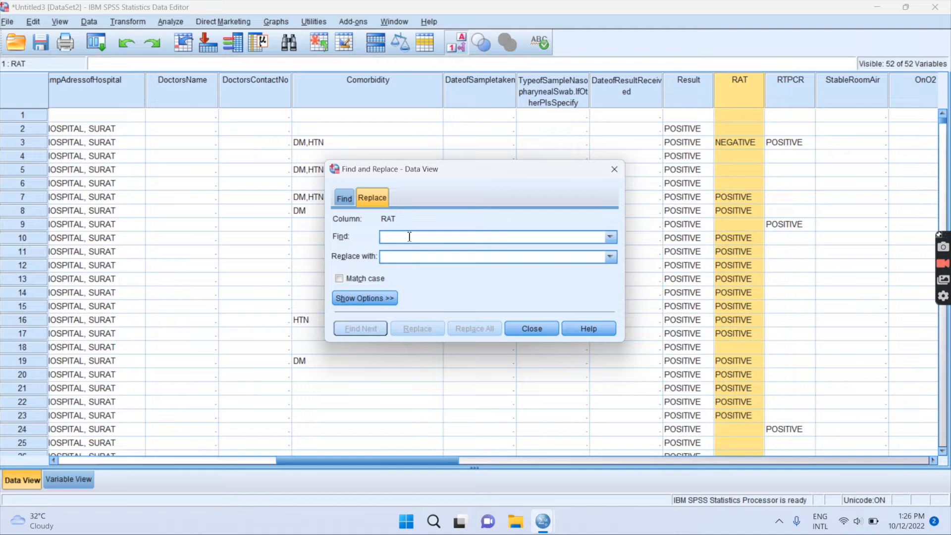
pyautogui.write('POSITIVE')
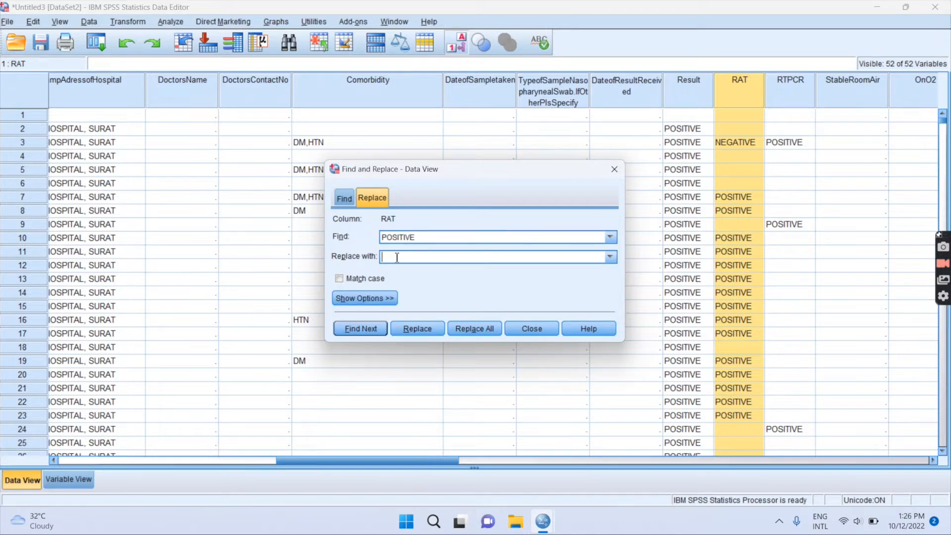
pyautogui.click(477, 327)
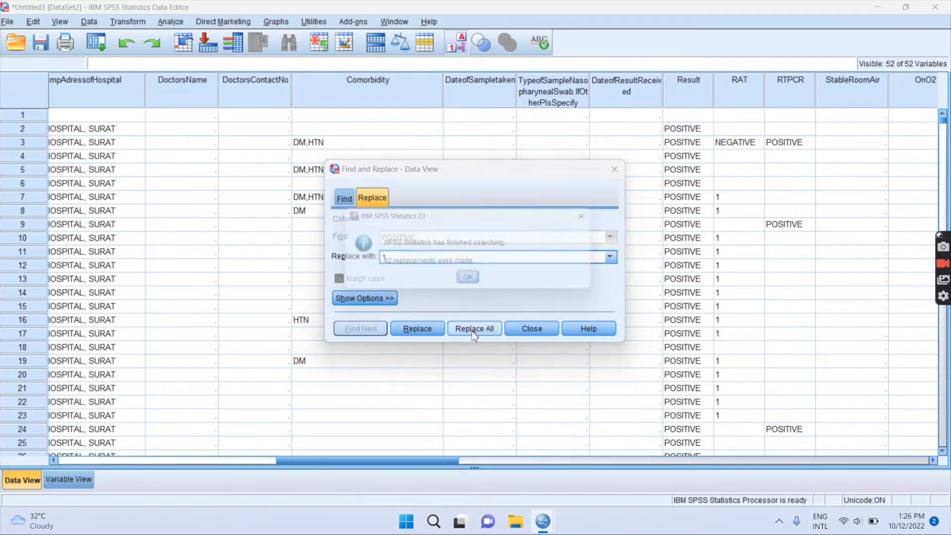
pyautogui.click(475, 283)
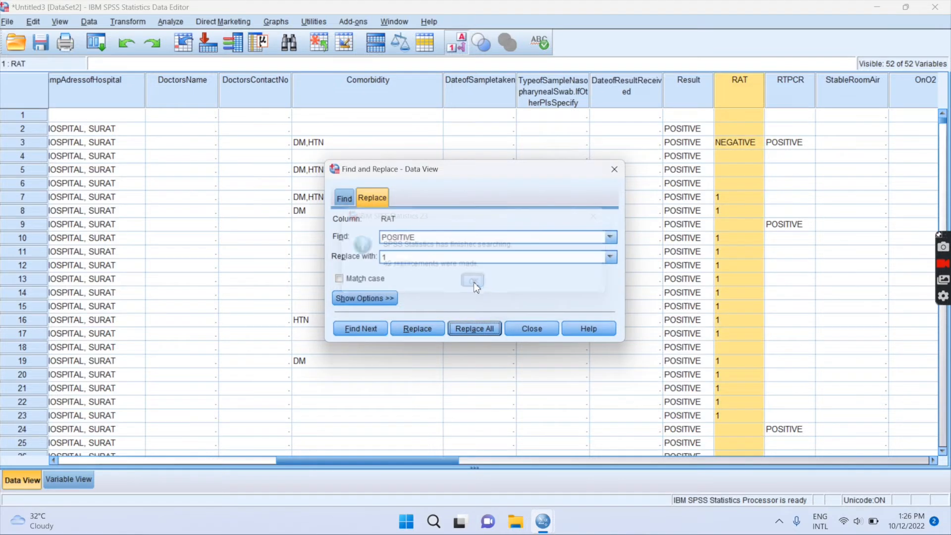
pyautogui.click(532, 328)
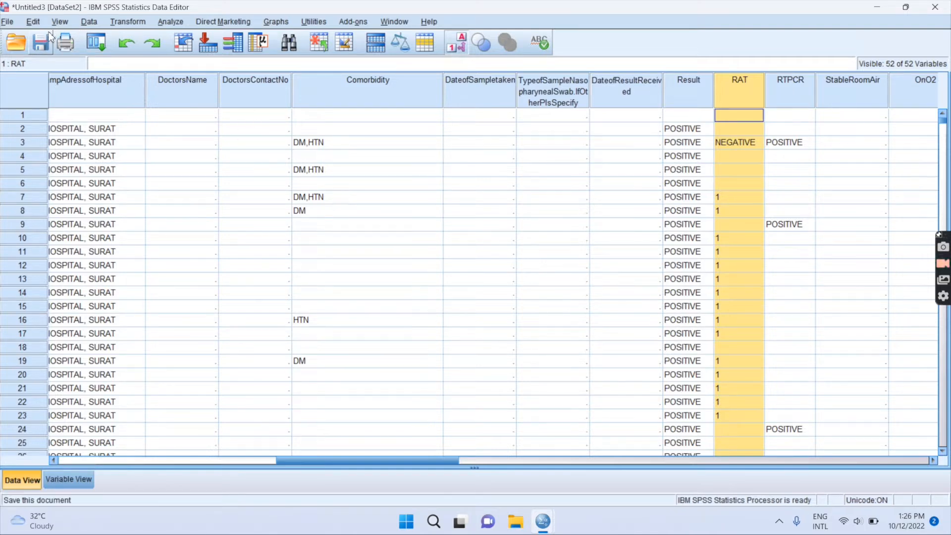
# Go to case number 199 in the dataset
pyautogui.click(34, 22)
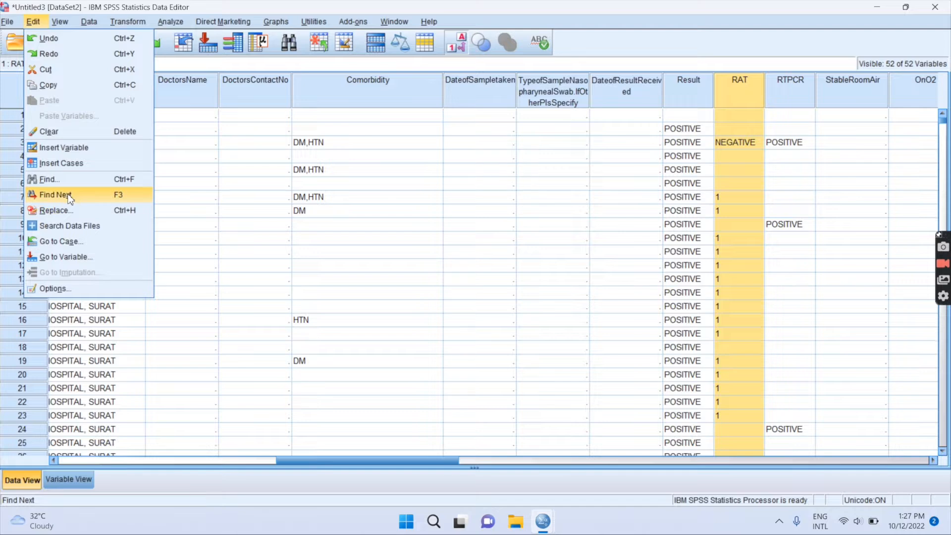
pyautogui.click(68, 242)
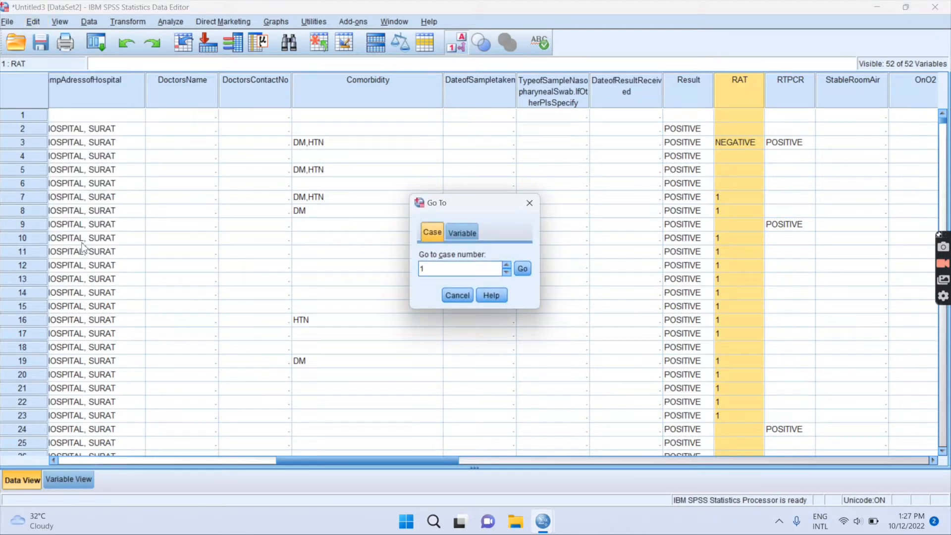
pyautogui.write('99')
pyautogui.click(522, 268)
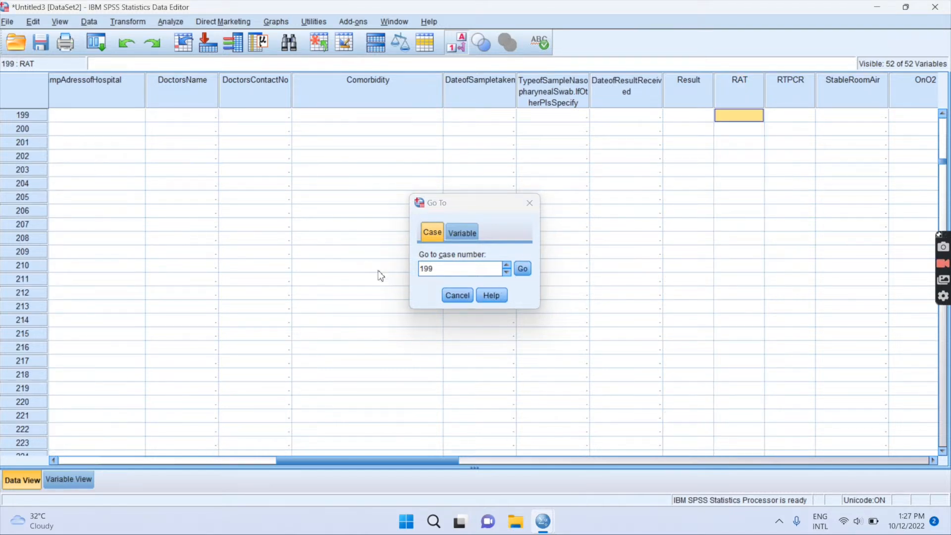
pyautogui.click(462, 236)
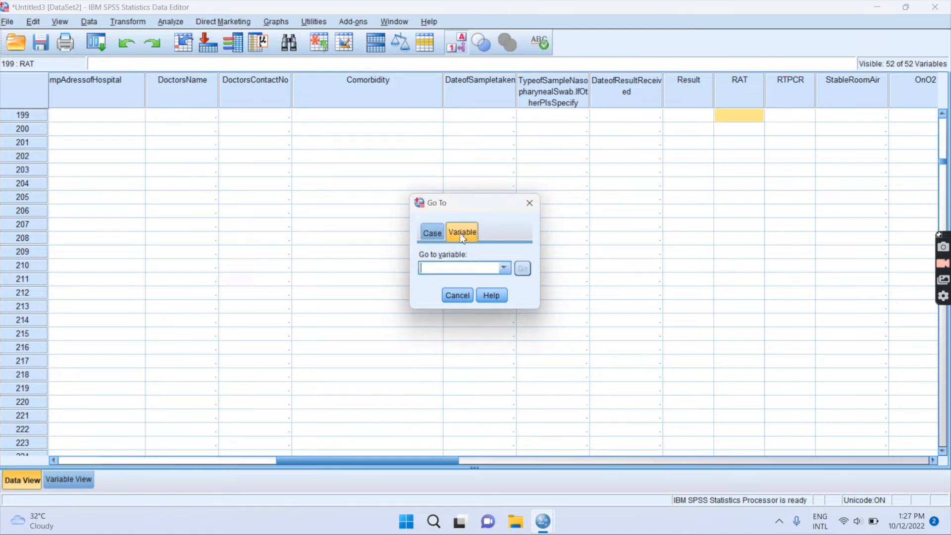
pyautogui.click(457, 295)
# Go to the Comorbidity variable in the dataset
pyautogui.click(34, 21)
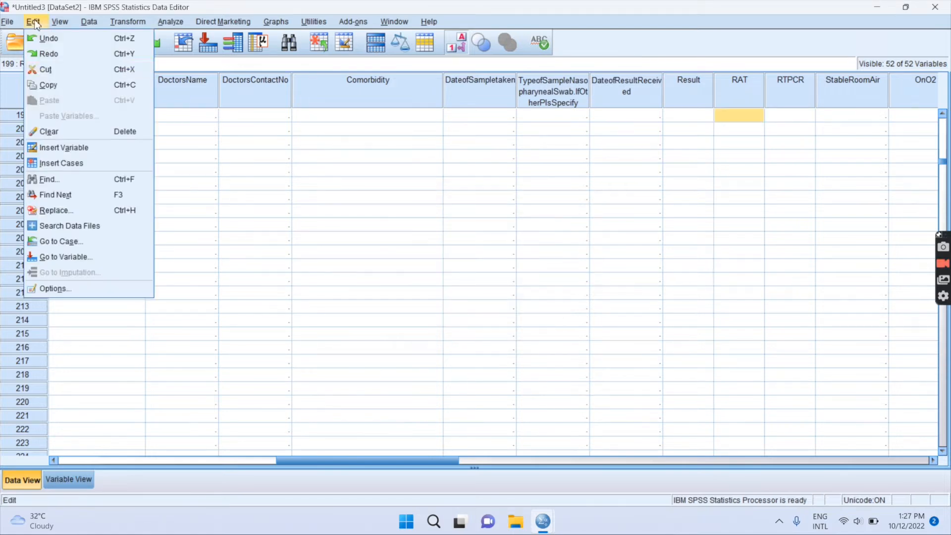
pyautogui.click(73, 257)
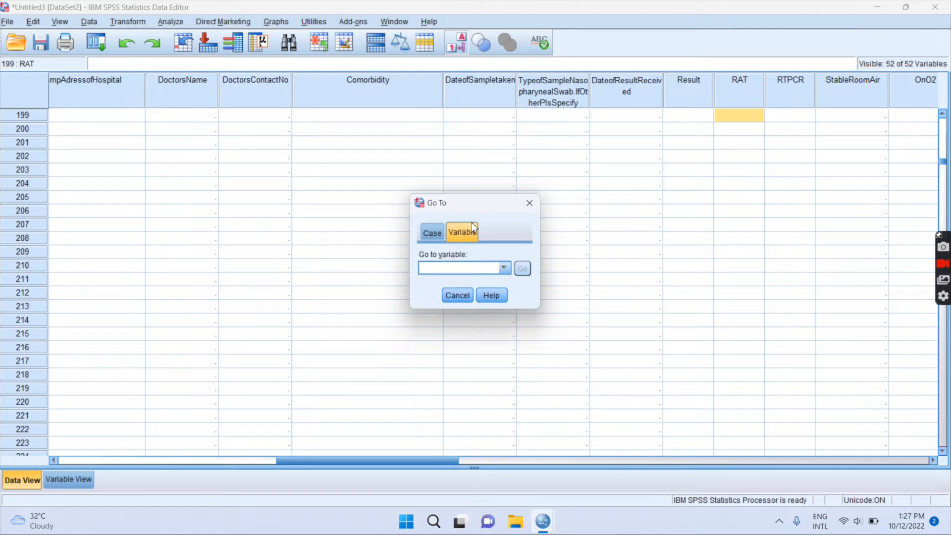
pyautogui.click(504, 267)
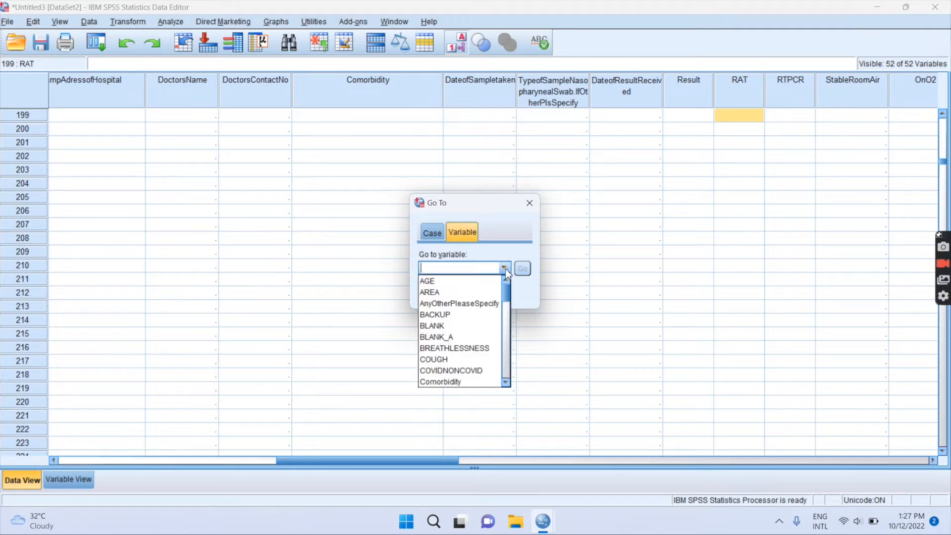
pyautogui.click(455, 382)
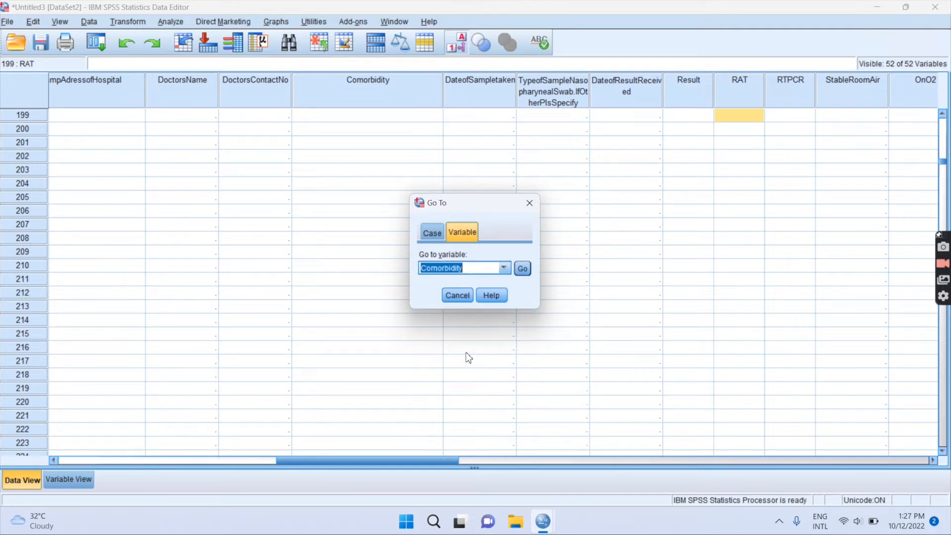
pyautogui.click(522, 268)
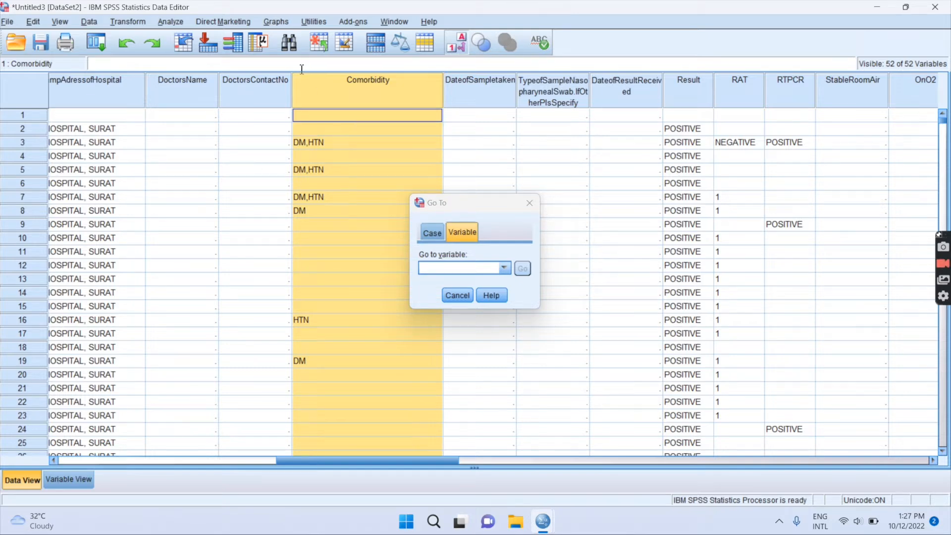
pyautogui.click(461, 297)
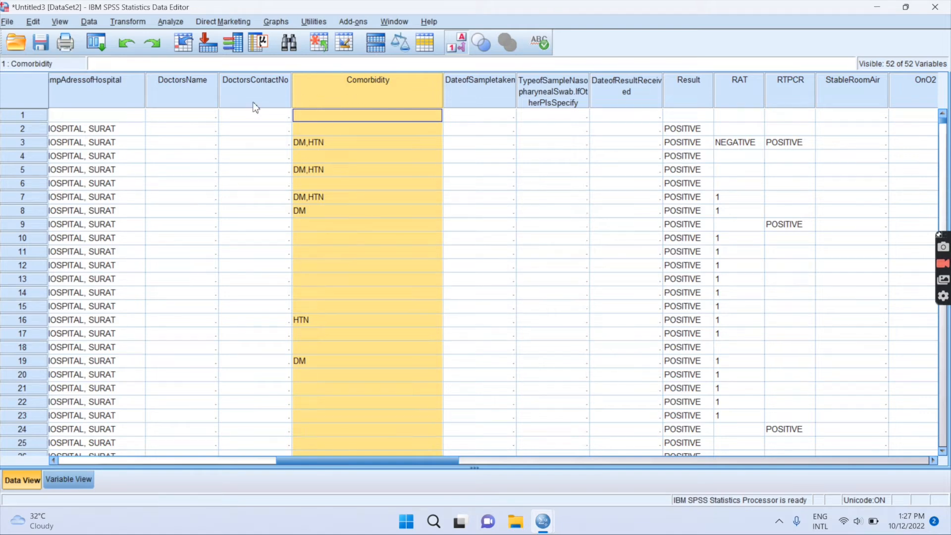
# Review the currency, viewer and language options, and set the startup folders for open and save dialogs to the last folder used
pyautogui.click(32, 22)
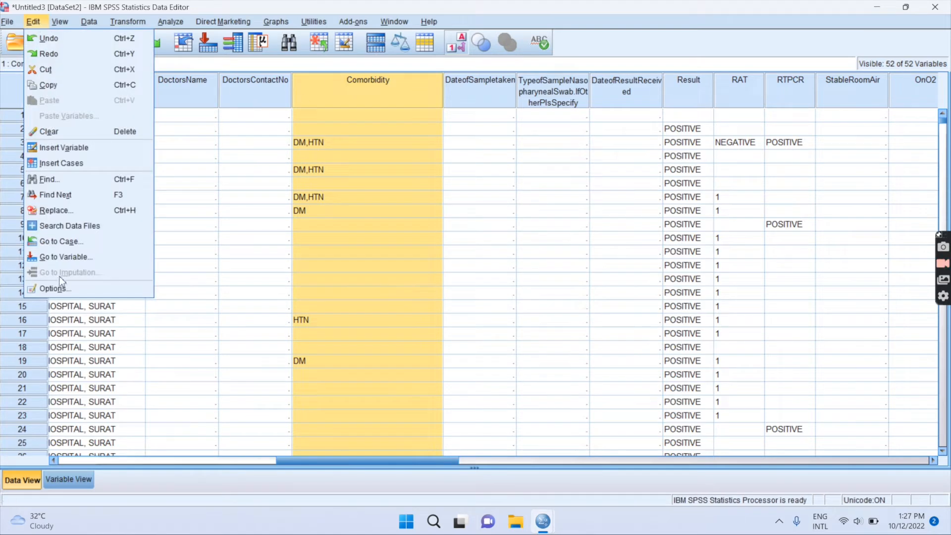
pyautogui.click(69, 294)
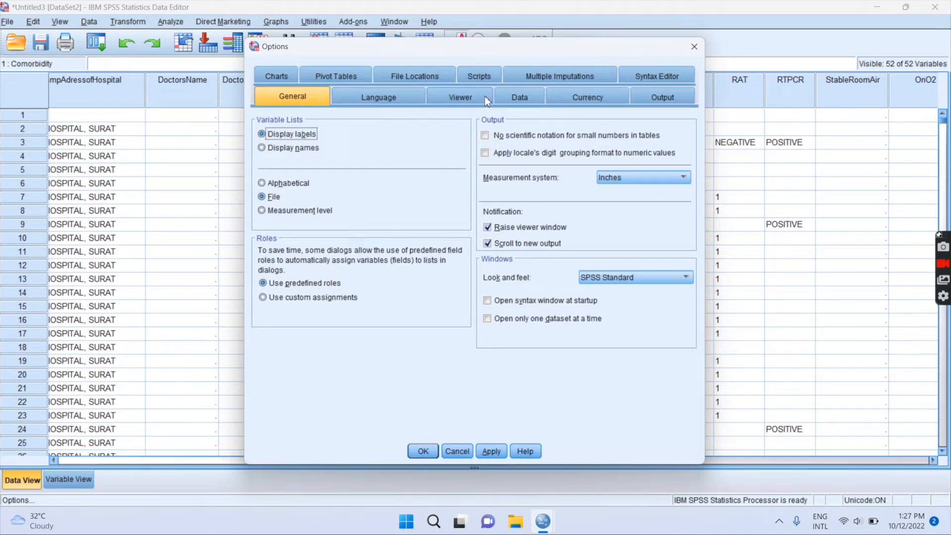
pyautogui.click(654, 99)
pyautogui.click(568, 97)
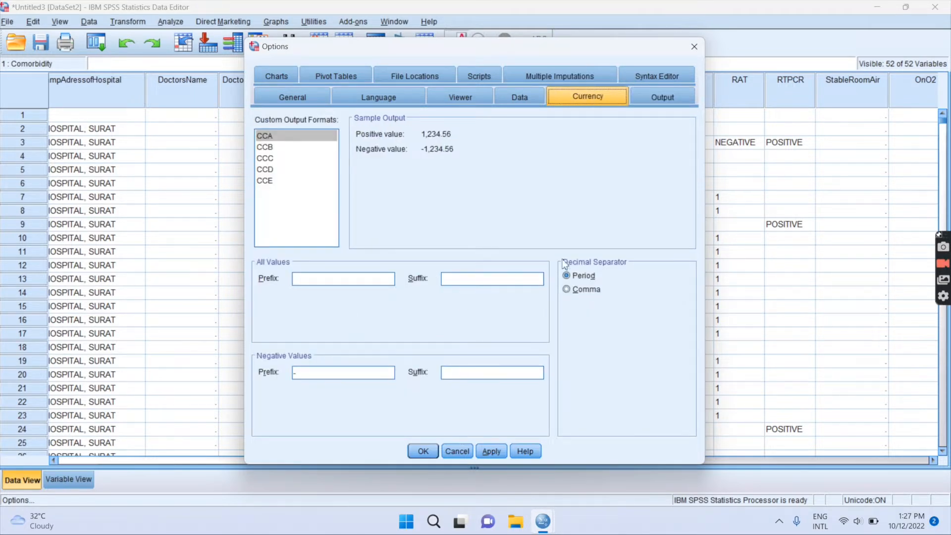
pyautogui.click(465, 99)
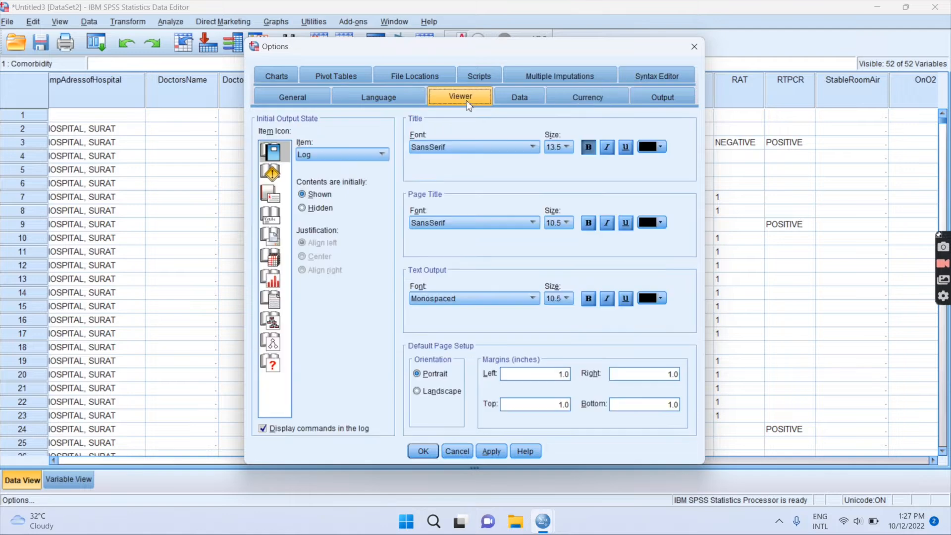
pyautogui.click(396, 99)
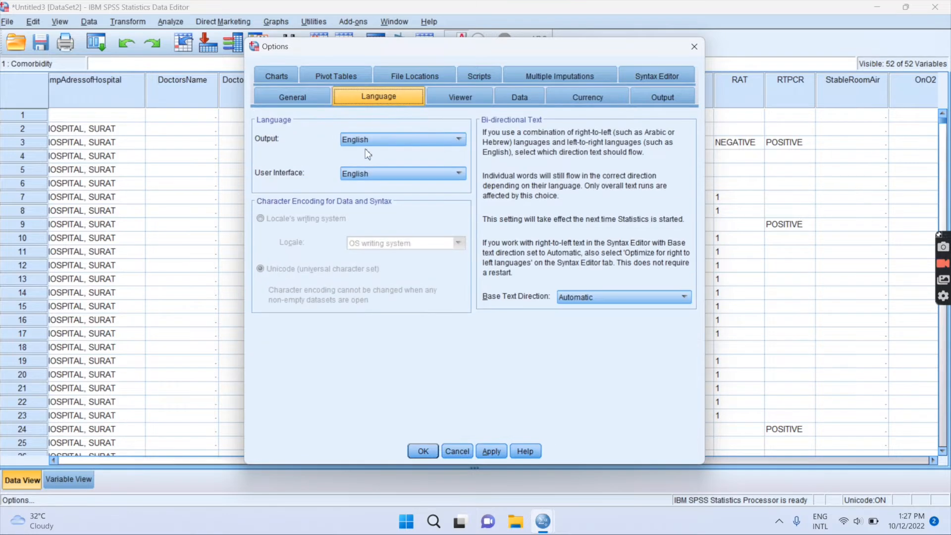
pyautogui.click(416, 75)
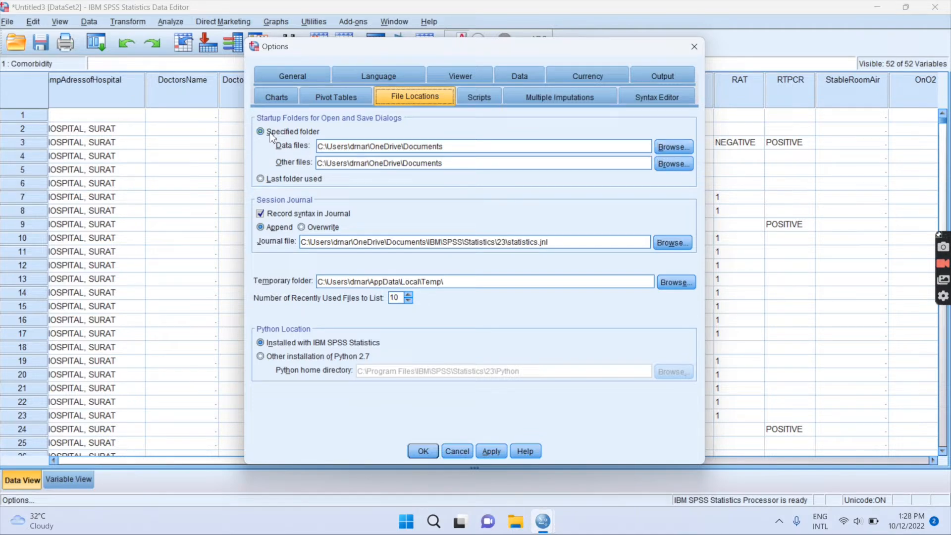
pyautogui.click(263, 180)
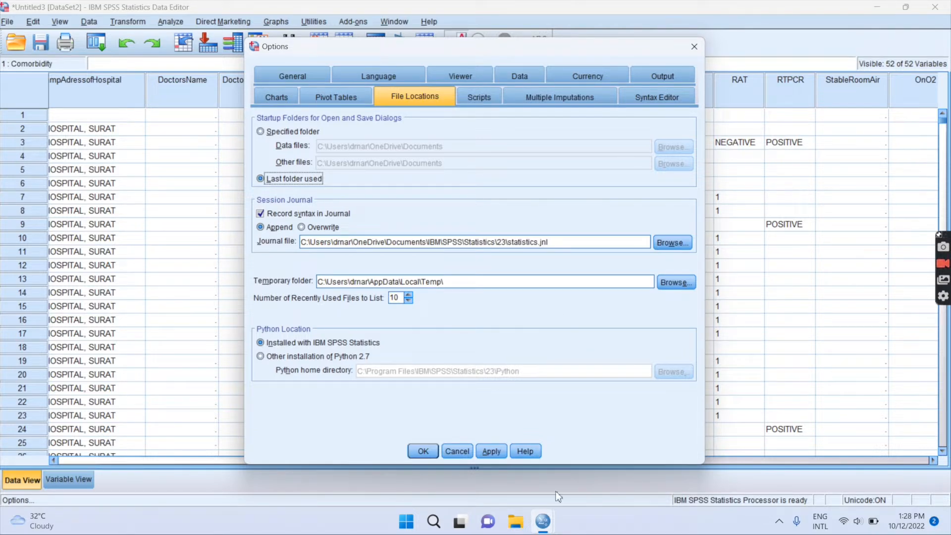
pyautogui.click(424, 451)
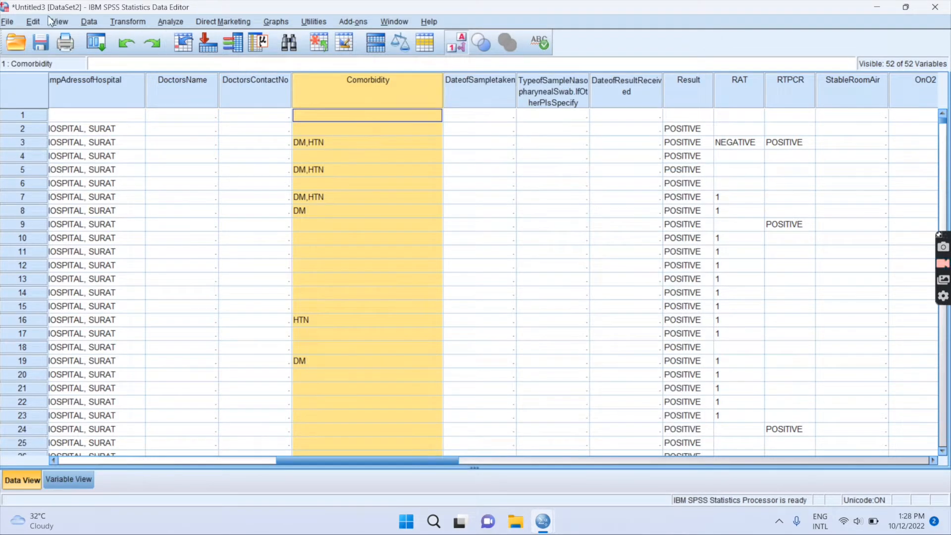
pyautogui.click(33, 22)
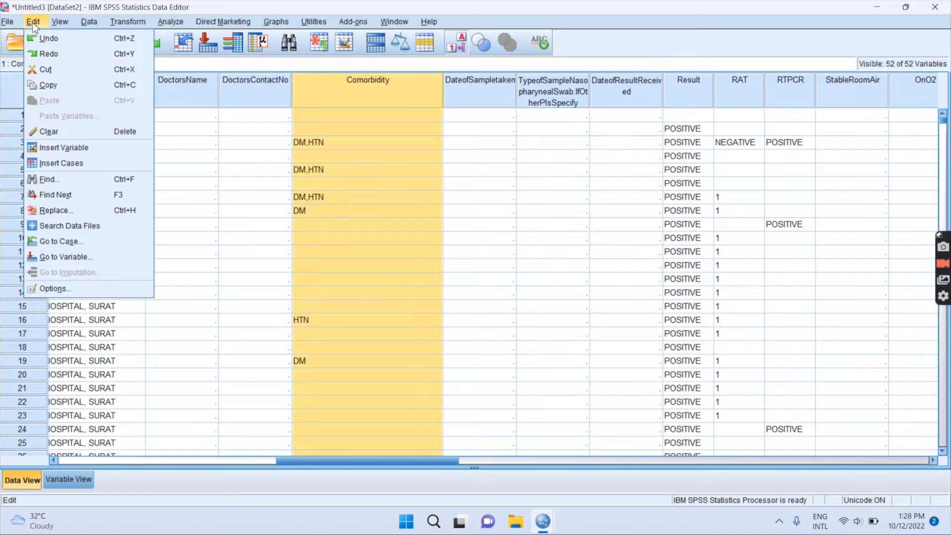
pyautogui.moveTo(60, 24)
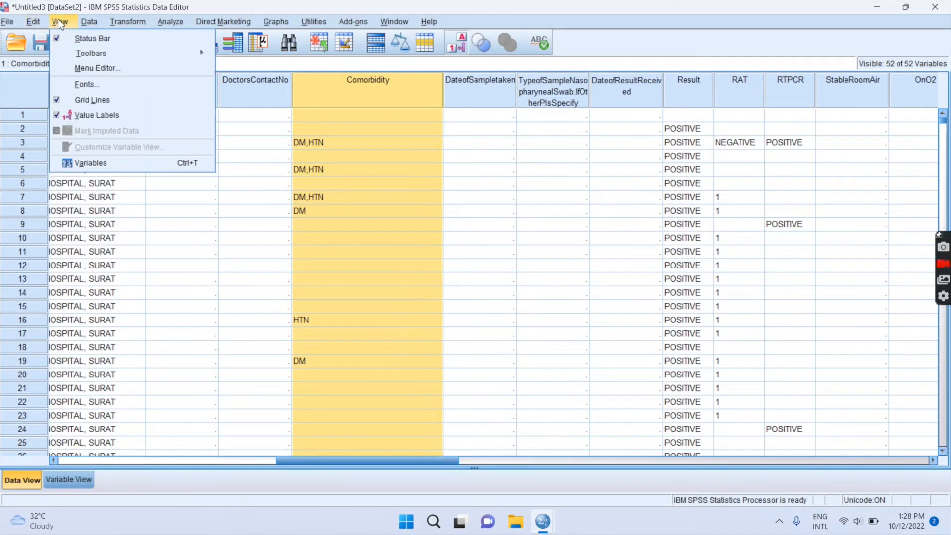
pyautogui.moveTo(107, 58)
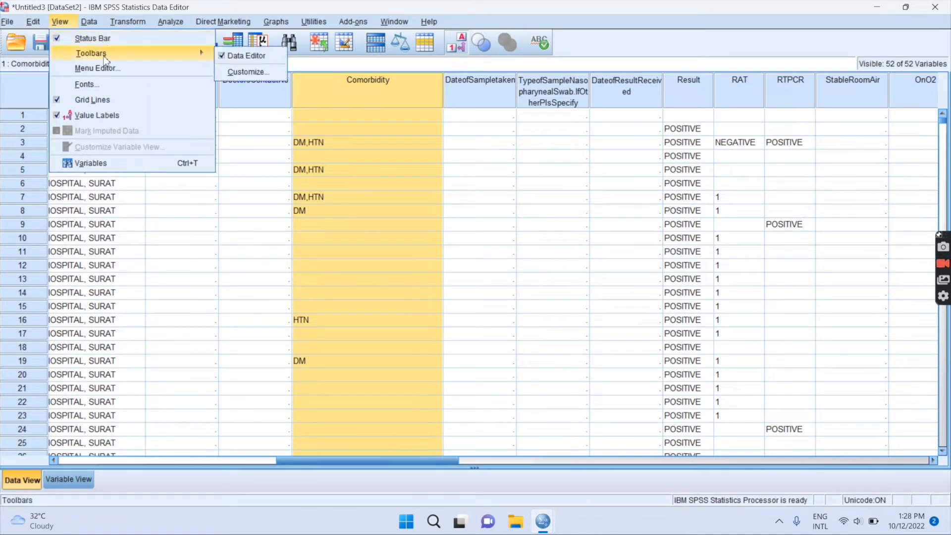
# Set the data editor's font size to 14
pyautogui.click(93, 87)
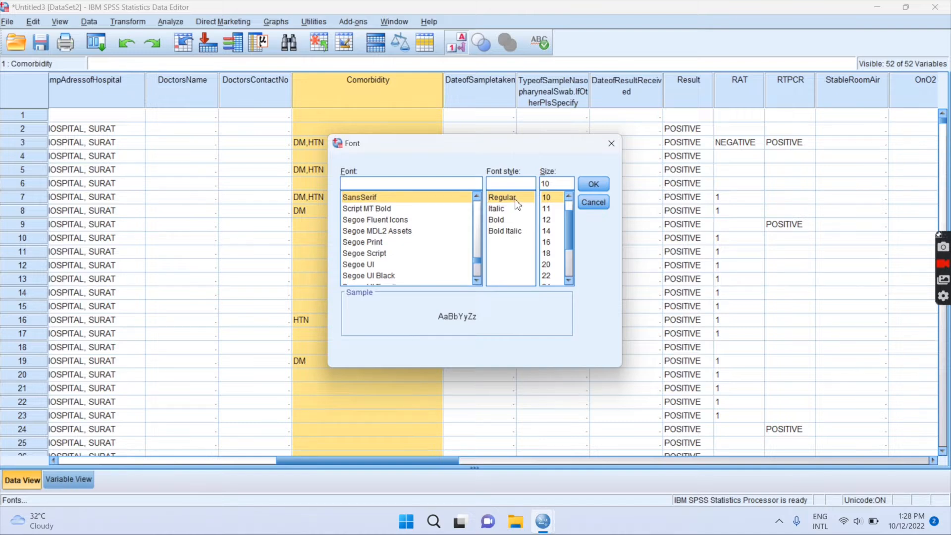
pyautogui.click(558, 184)
pyautogui.press('BackSpace')
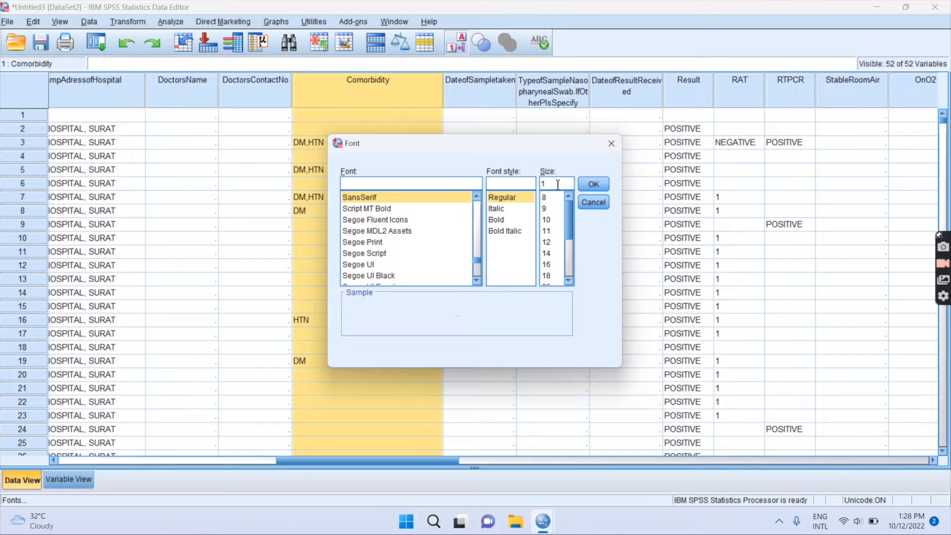
pyautogui.write('4')
pyautogui.click(594, 185)
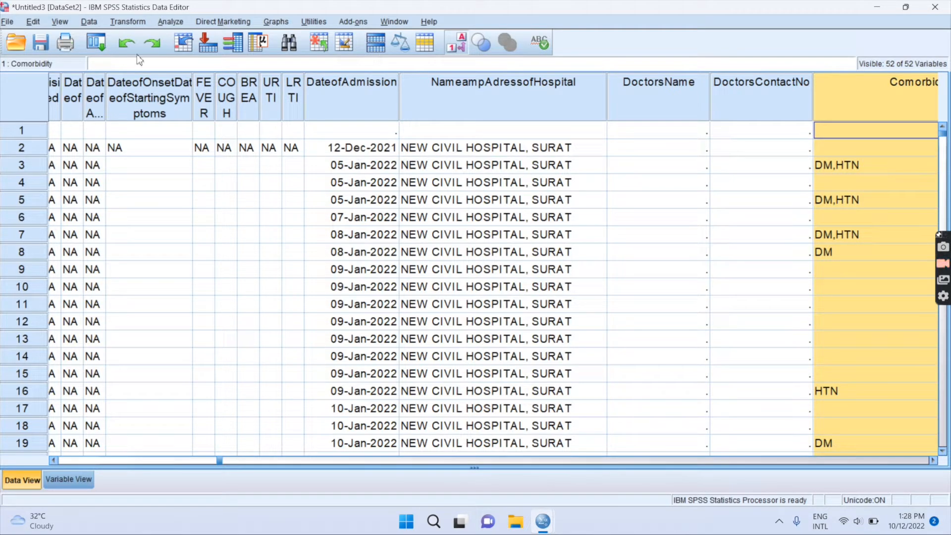
# Scan VAR00001 with Define Variable Properties and review its settings without changing them
pyautogui.click(90, 23)
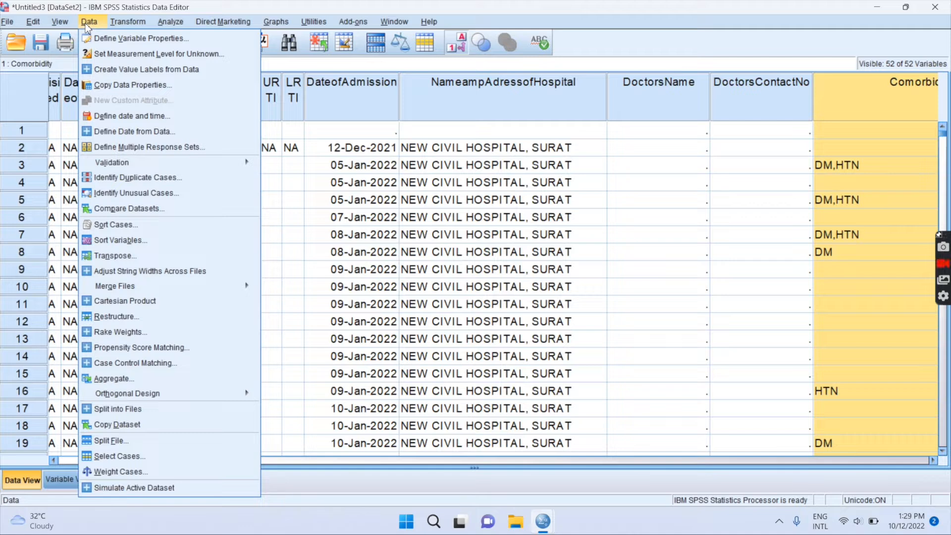
pyautogui.click(104, 43)
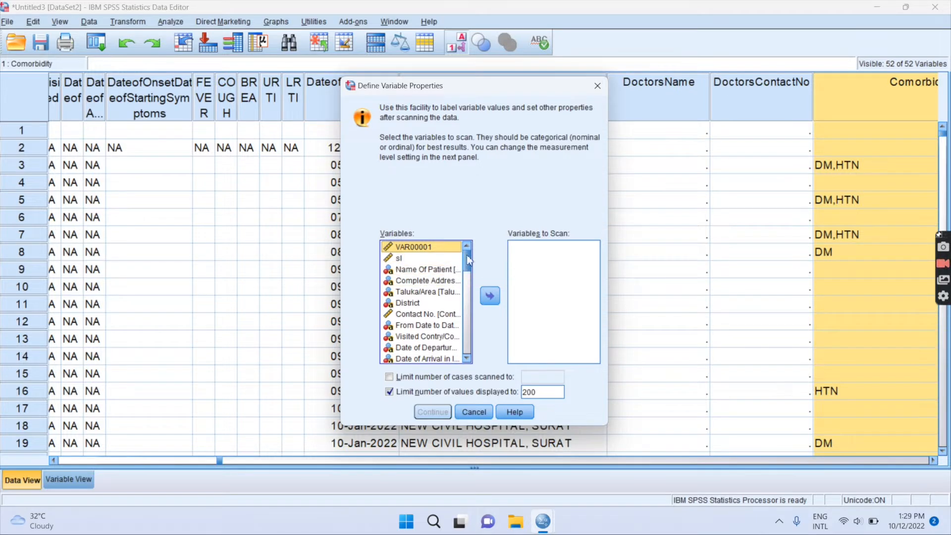
pyautogui.moveTo(468, 254)
pyautogui.mouseDown()
pyautogui.moveTo(467, 347)
pyautogui.moveTo(468, 257)
pyautogui.mouseUp()
pyautogui.click(489, 296)
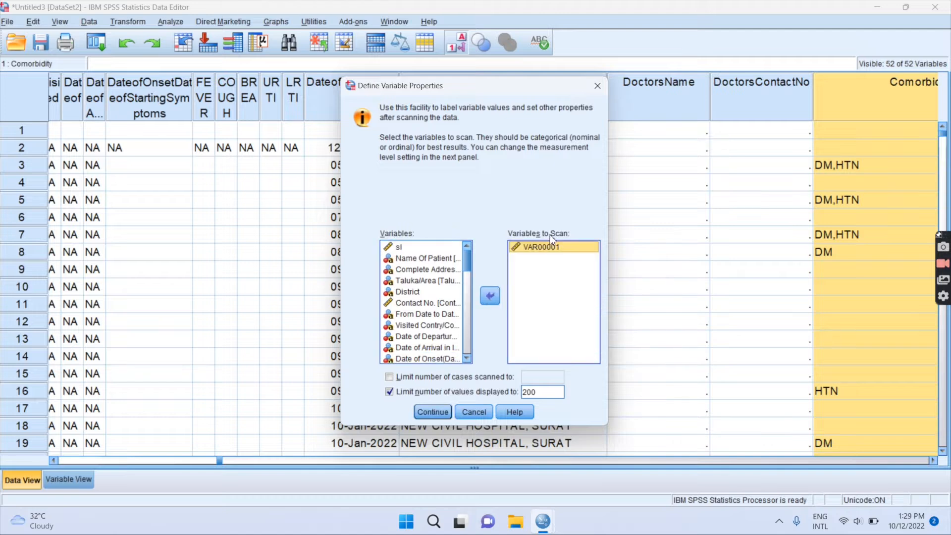
pyautogui.click(433, 412)
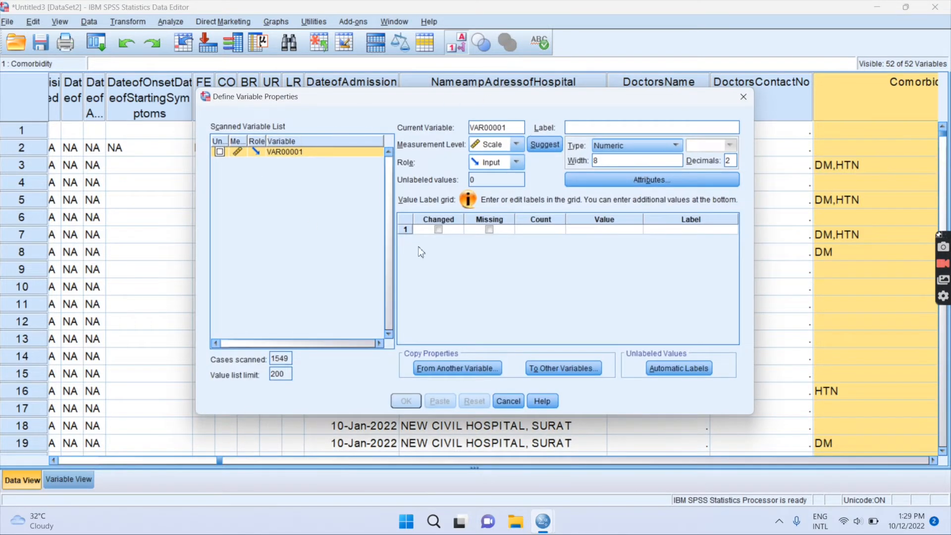
pyautogui.click(743, 98)
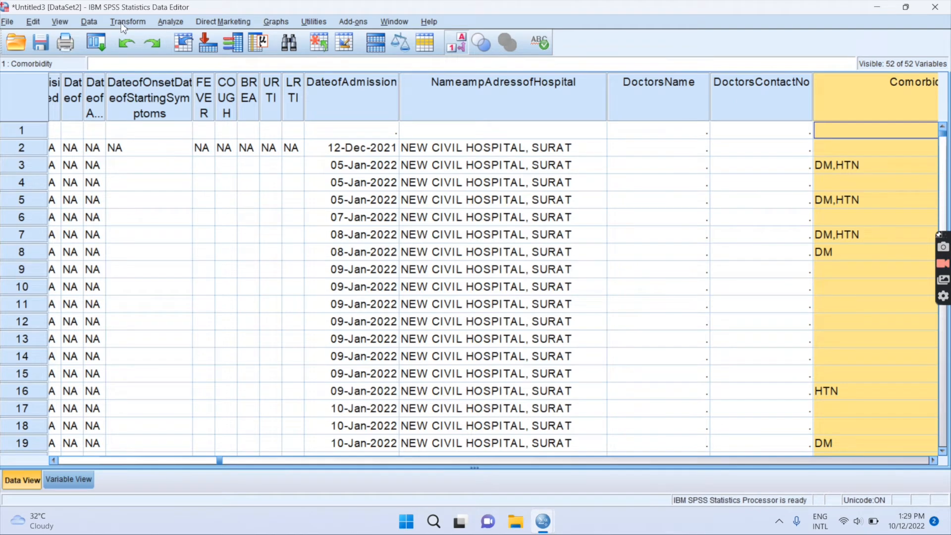
# Set the unknown measurement level of VAR00001 to Nominal
pyautogui.click(89, 23)
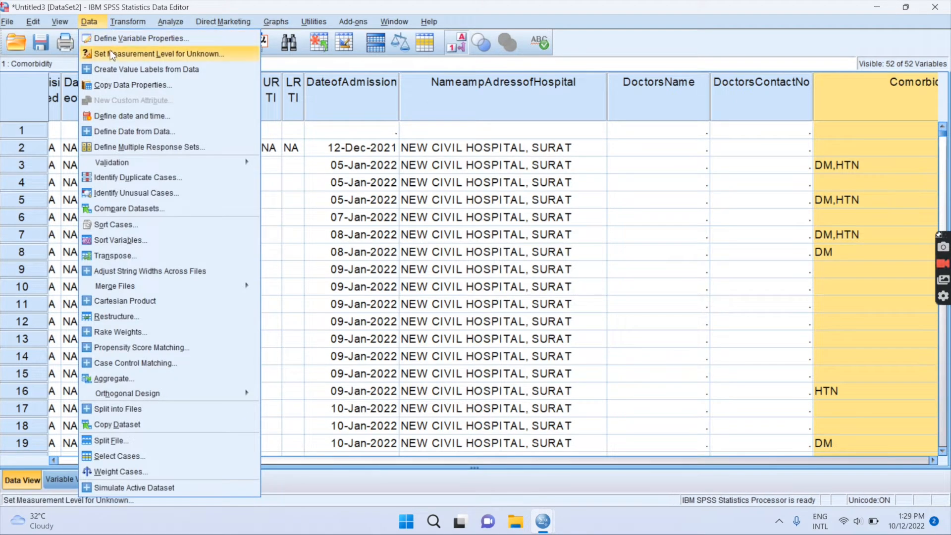
pyautogui.click(151, 56)
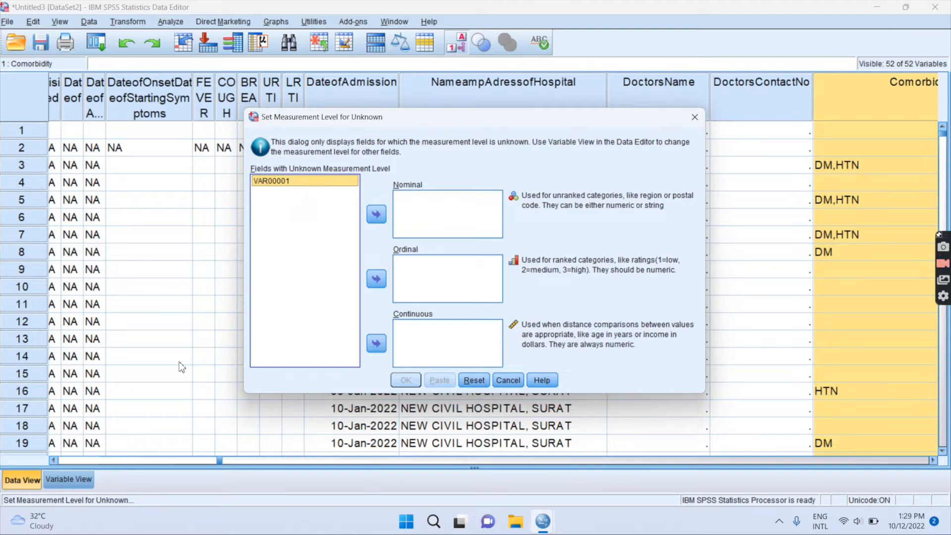
pyautogui.moveTo(57, 512)
pyautogui.moveTo(275, 186); pyautogui.dragTo(421, 213)
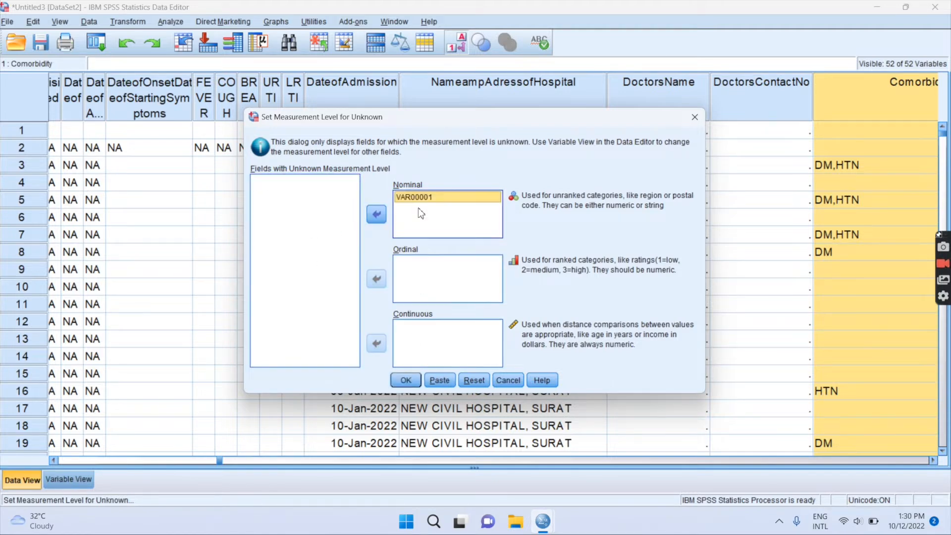
pyautogui.click(414, 380)
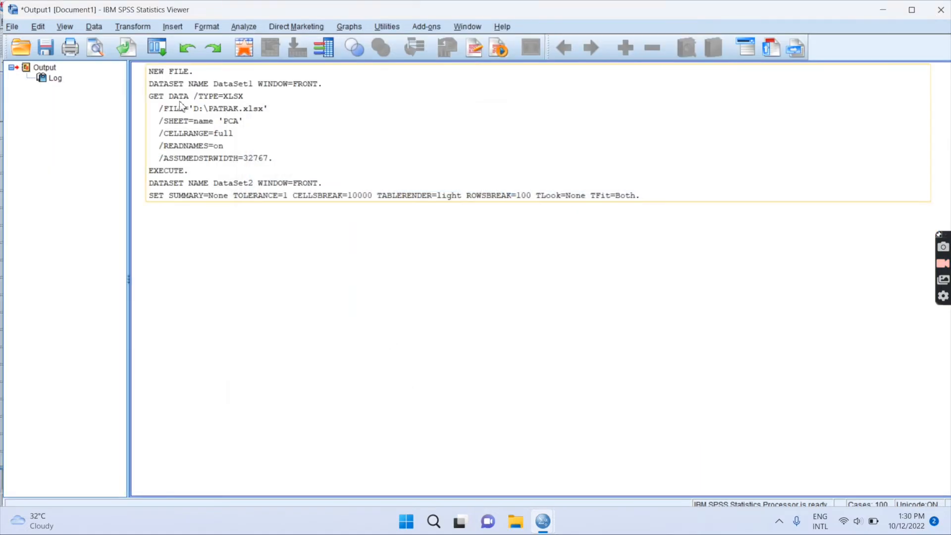
# Return to the Untitled3 dataset and review the Copy Data Properties wizard with the open dataset Untitled2 as source
pyautogui.click(94, 27)
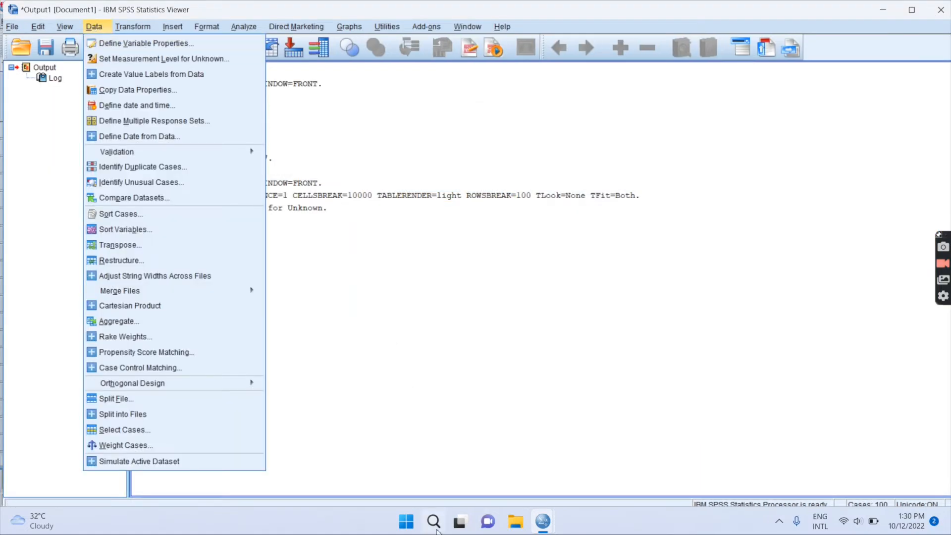
pyautogui.moveTo(543, 521)
pyautogui.click(625, 474)
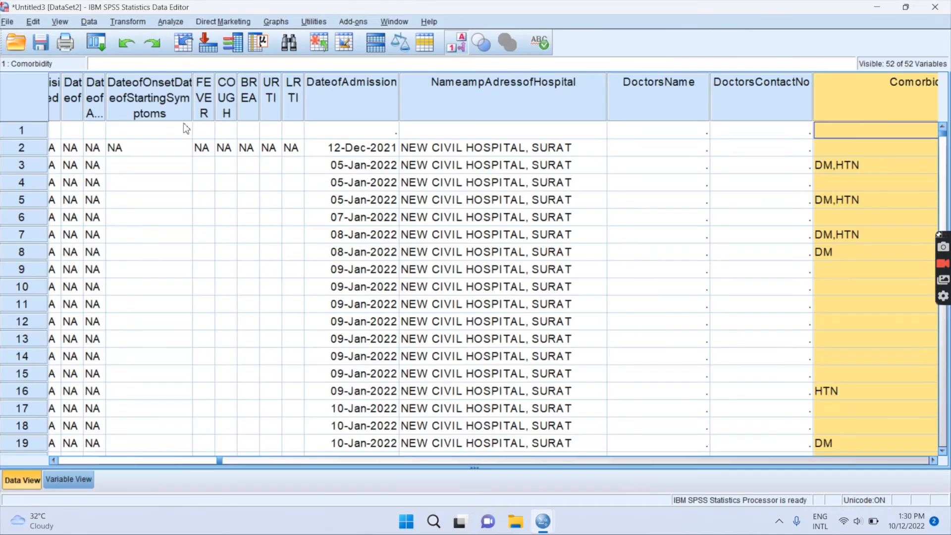
pyautogui.click(92, 22)
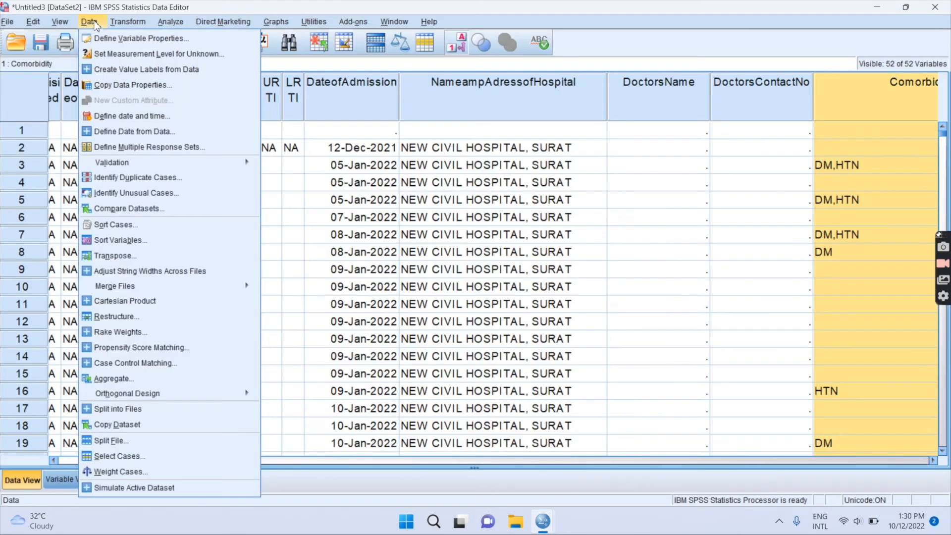
pyautogui.click(139, 87)
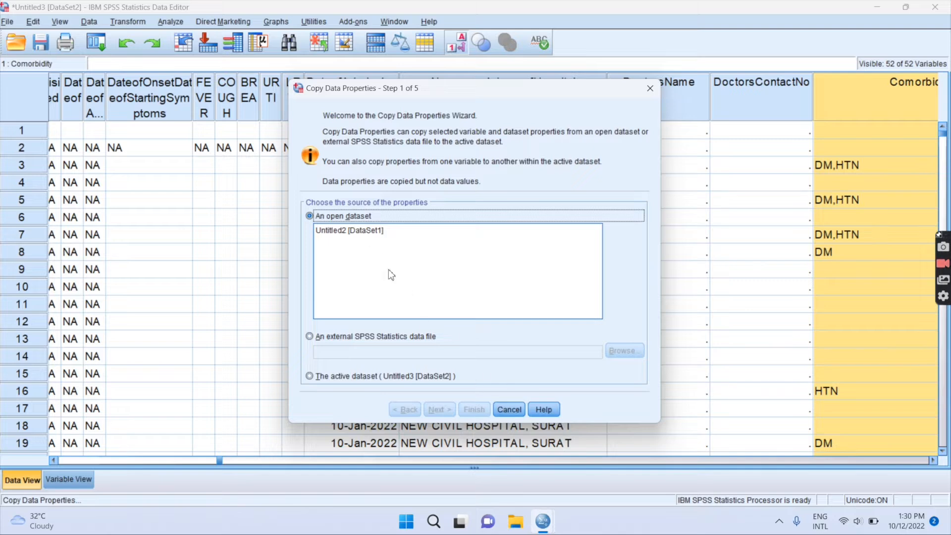
pyautogui.click(348, 231)
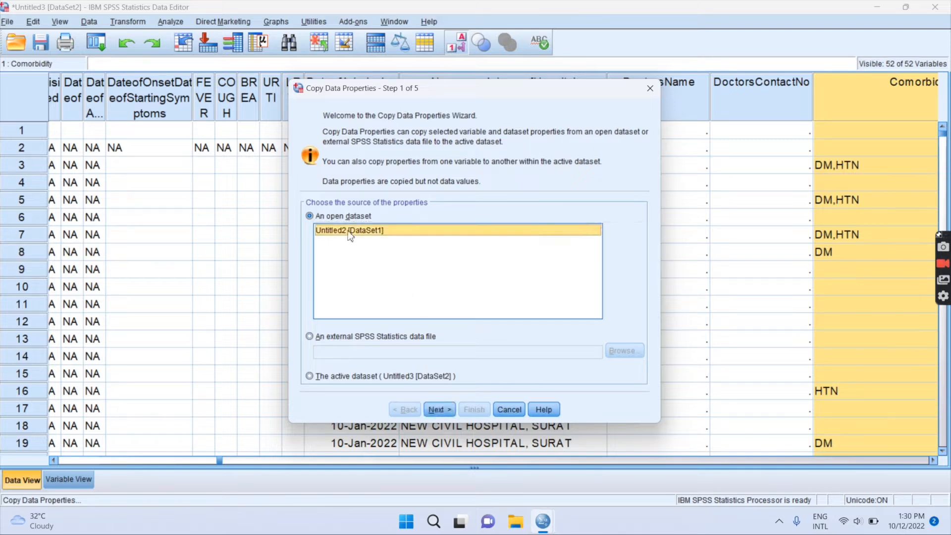
pyautogui.click(509, 409)
# Identify duplicate cases matched by Name Of Patient, check the frequency output, and return to the Untitled3 dataset
pyautogui.click(89, 22)
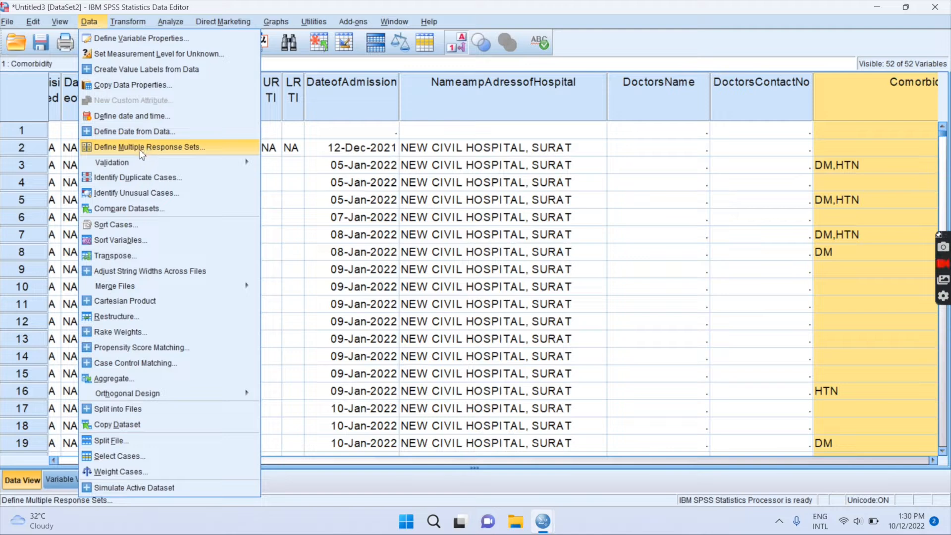
pyautogui.moveTo(146, 162)
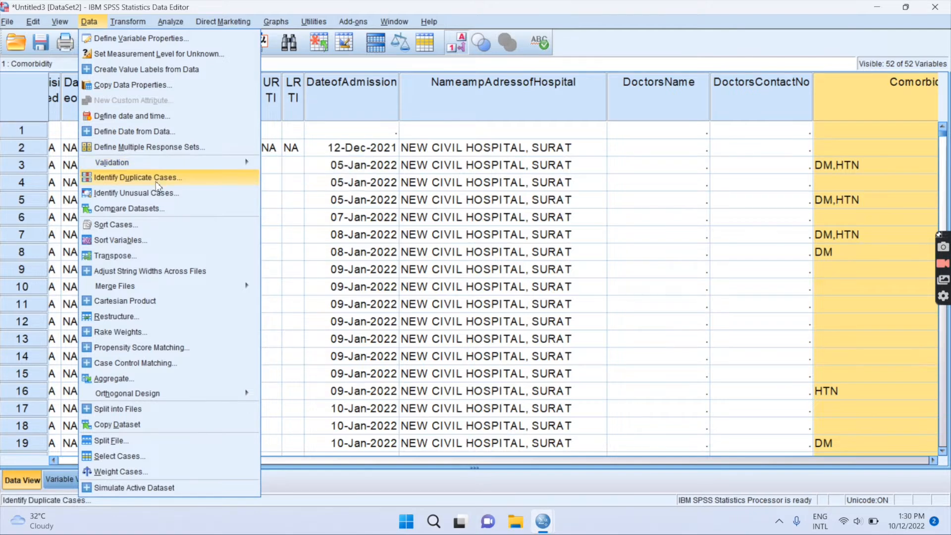
pyautogui.click(156, 179)
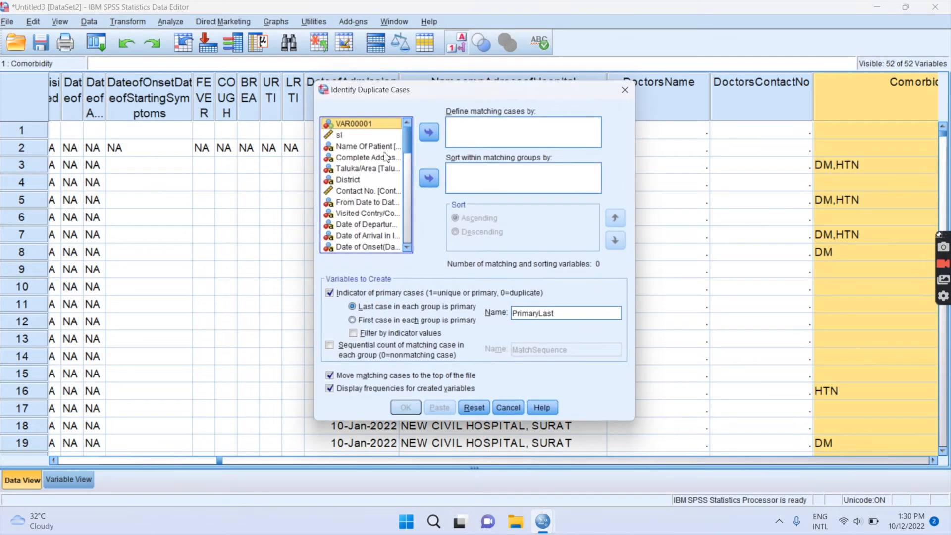
pyautogui.click(368, 147)
pyautogui.click(429, 133)
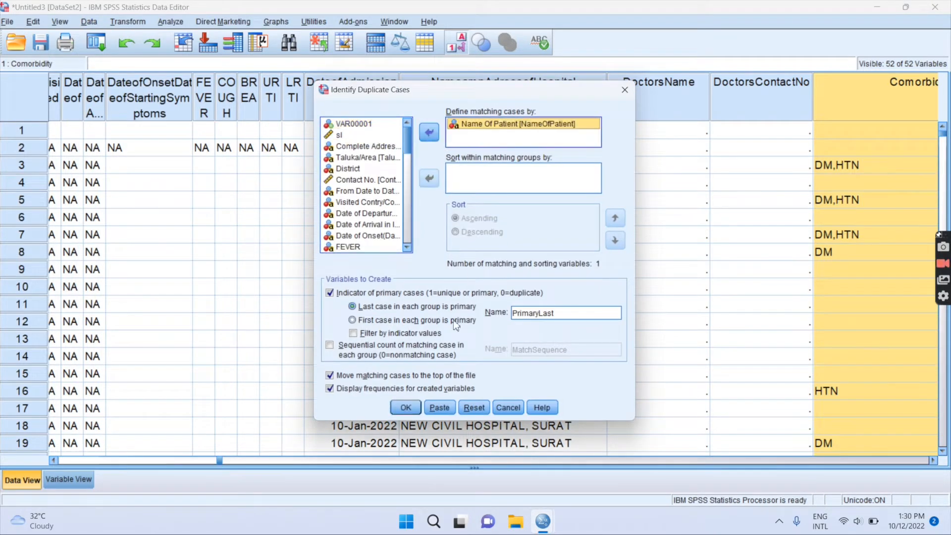
pyautogui.click(407, 406)
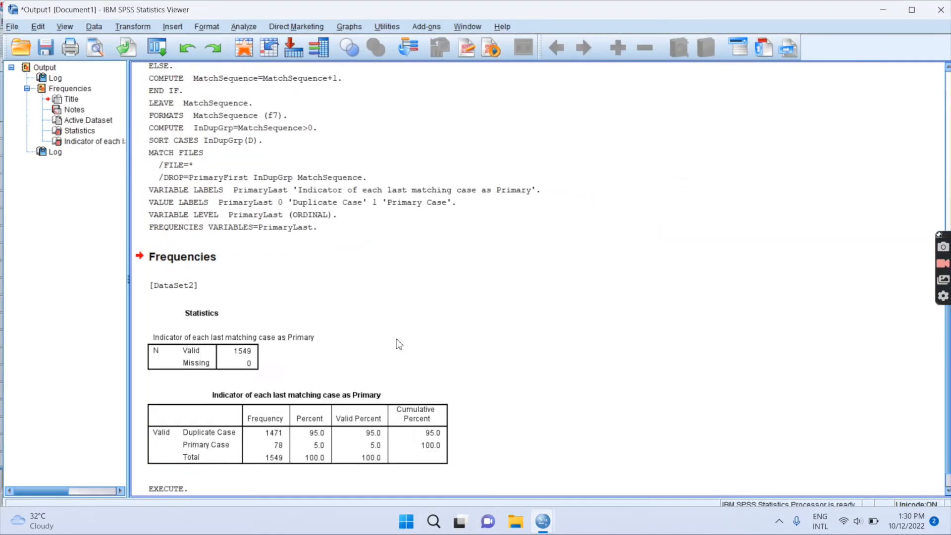
pyautogui.scroll(-1, 398, 342)
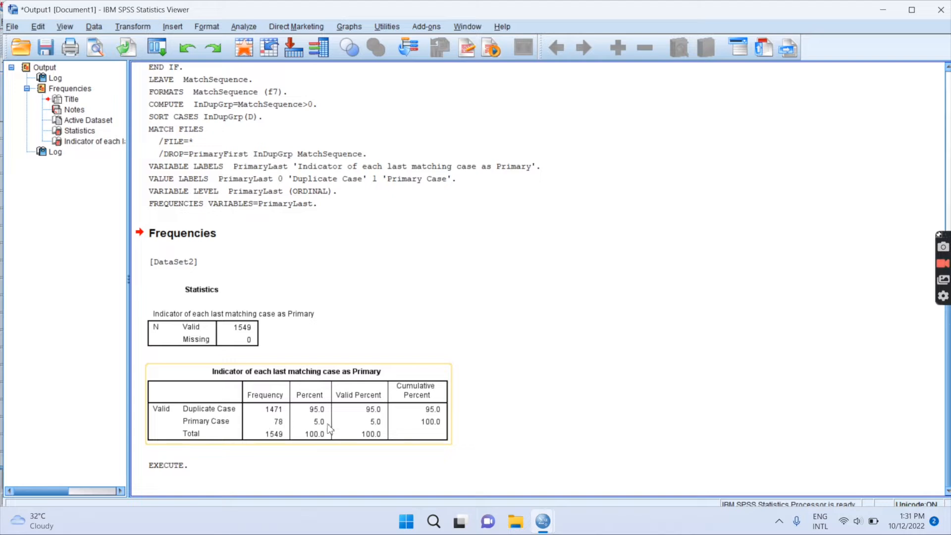
pyautogui.moveTo(542, 523)
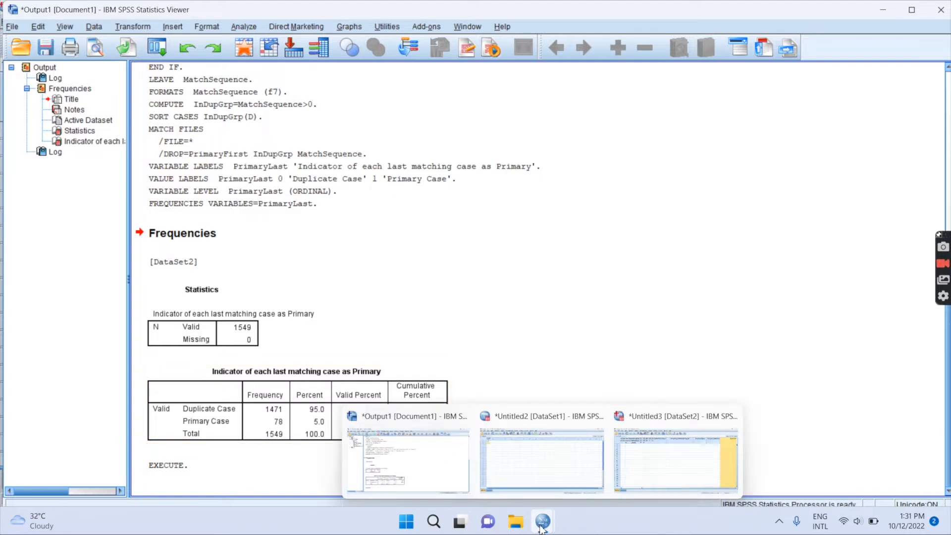
pyautogui.click(637, 487)
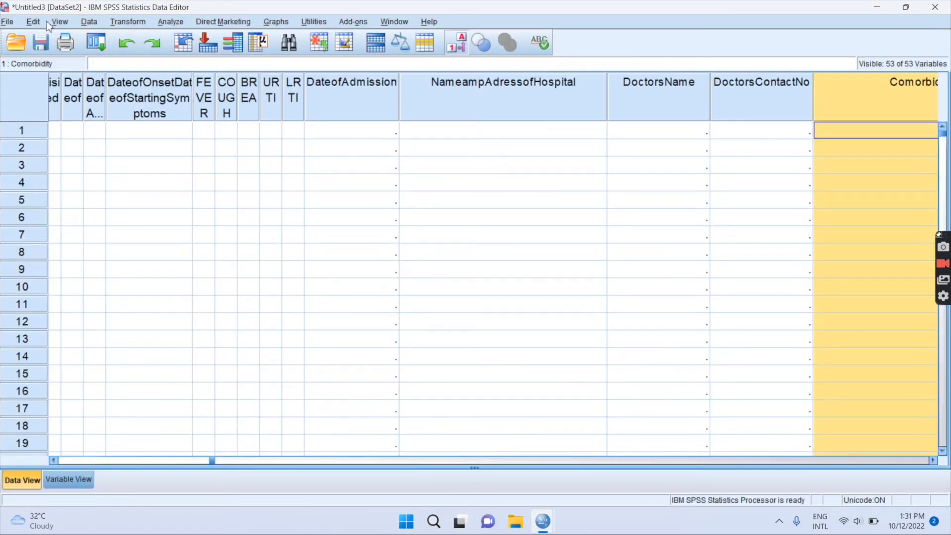
# Look over the data commands and the Select Cases options without applying a selection
pyautogui.click(90, 22)
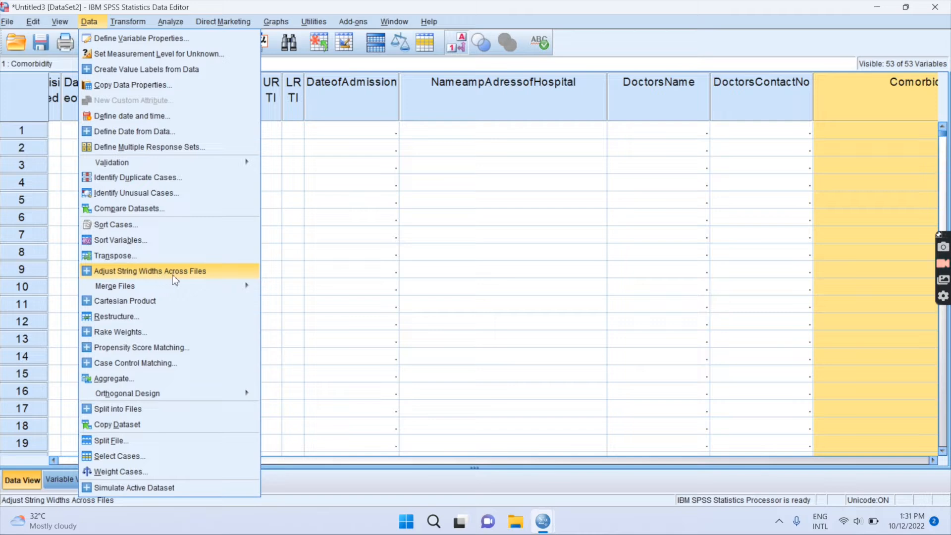
pyautogui.moveTo(135, 287)
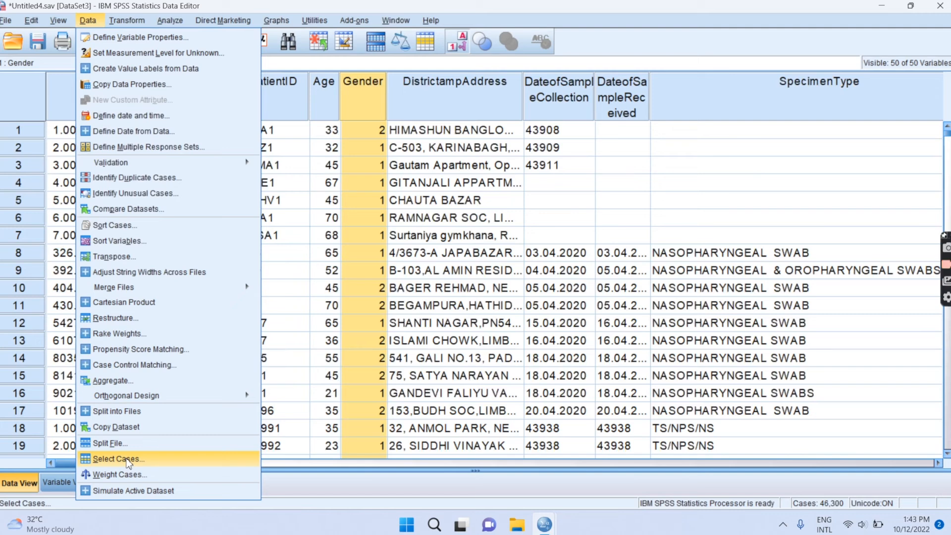
pyautogui.click(117, 458)
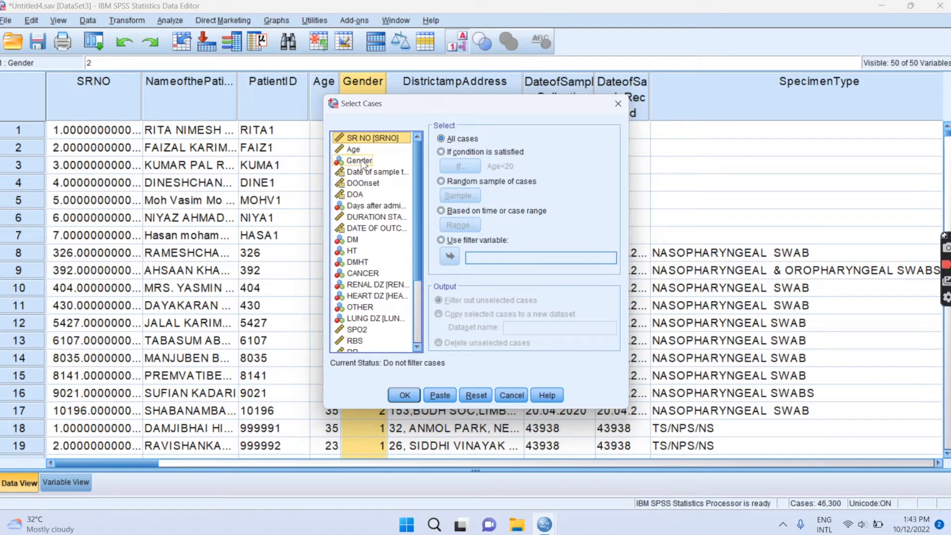
pyautogui.click(618, 104)
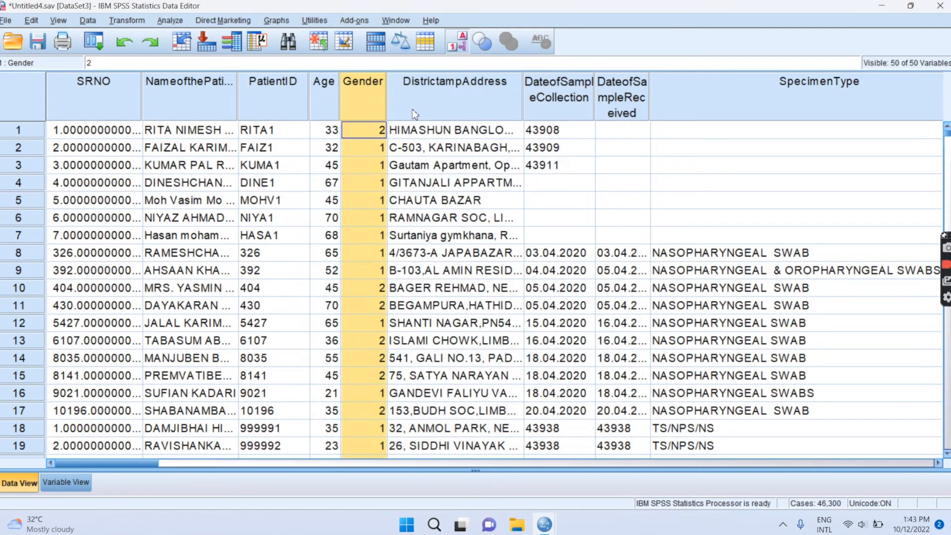
# Check the Gender variable's definition and its variable type options, leaving the type as it is
pyautogui.doubleClick(364, 96)
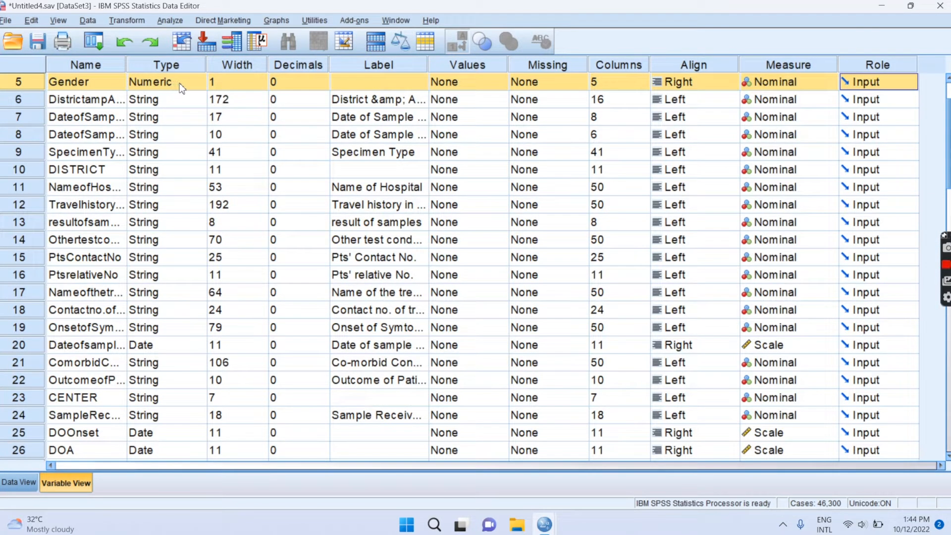
pyautogui.click(187, 87)
pyautogui.click(196, 83)
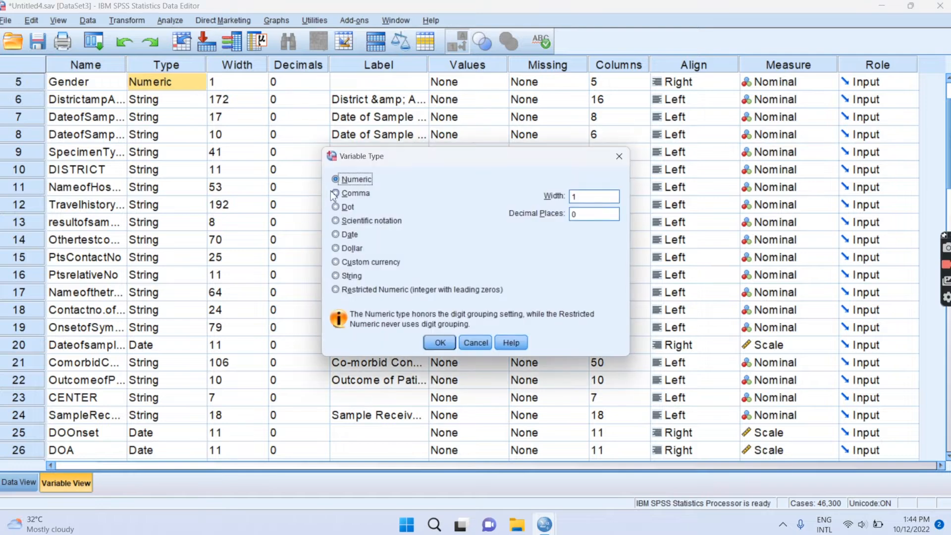
pyautogui.click(619, 156)
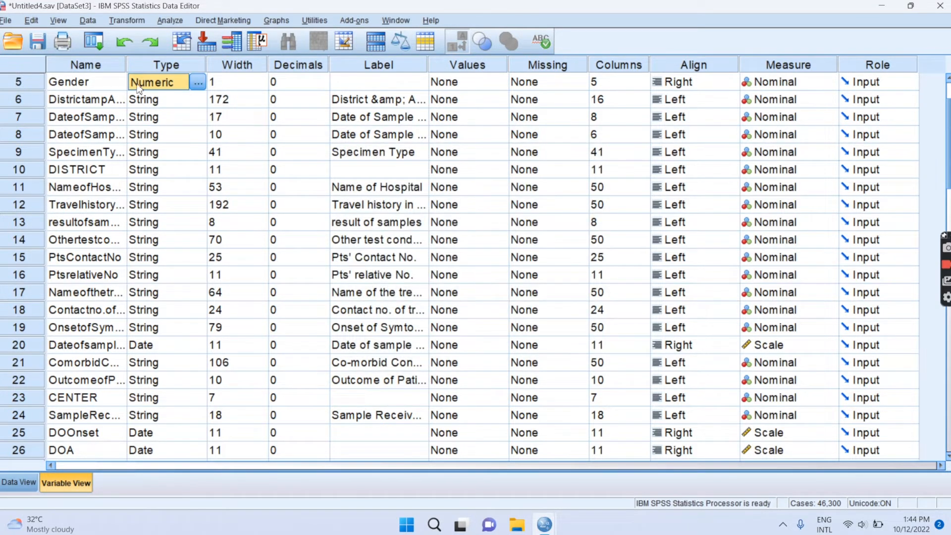
pyautogui.click(197, 82)
pyautogui.click(619, 156)
# Select only the cases that satisfy the condition Age<40, filtering out the unselected cases
pyautogui.click(87, 21)
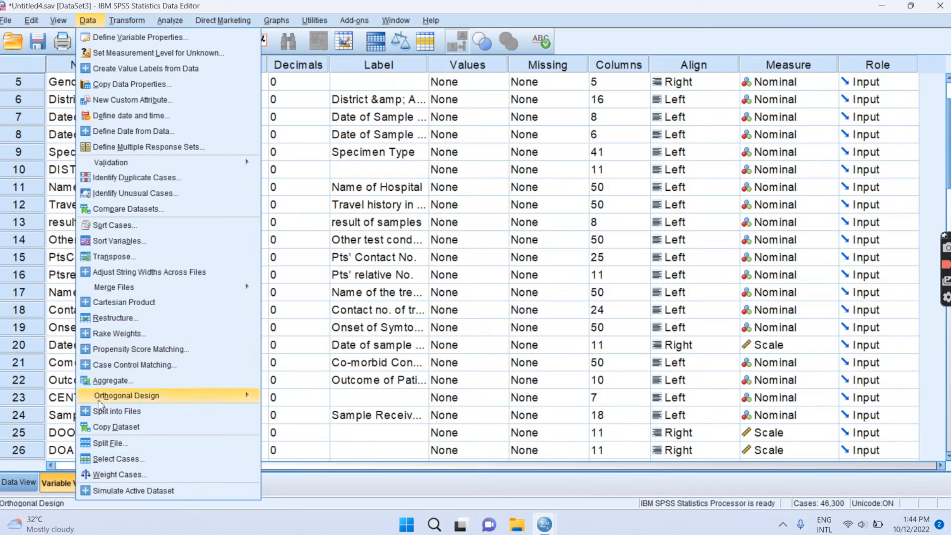
pyautogui.click(119, 458)
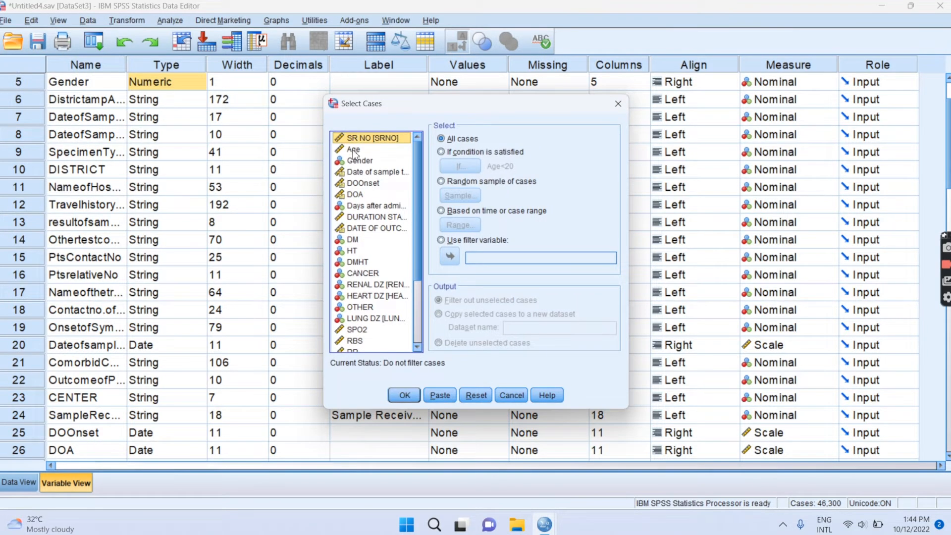
pyautogui.click(354, 150)
pyautogui.click(449, 152)
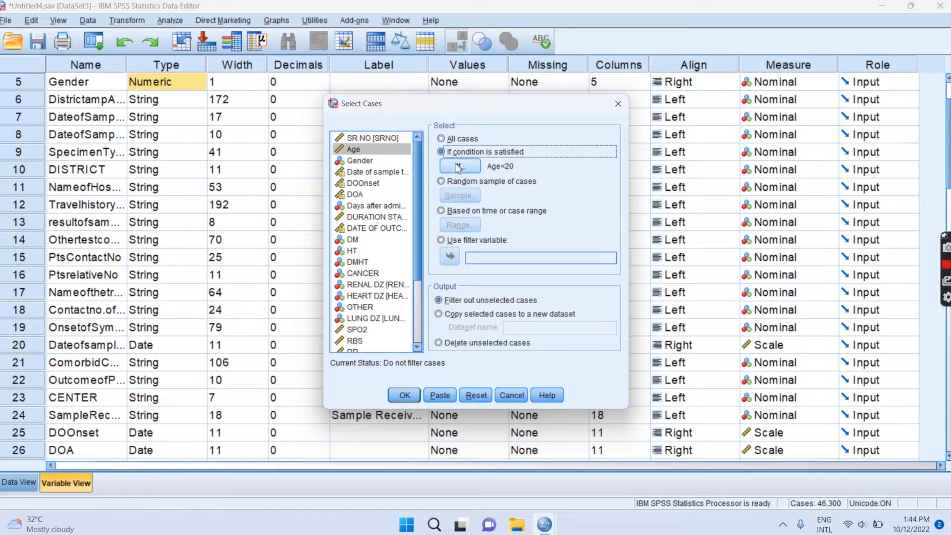
pyautogui.click(459, 166)
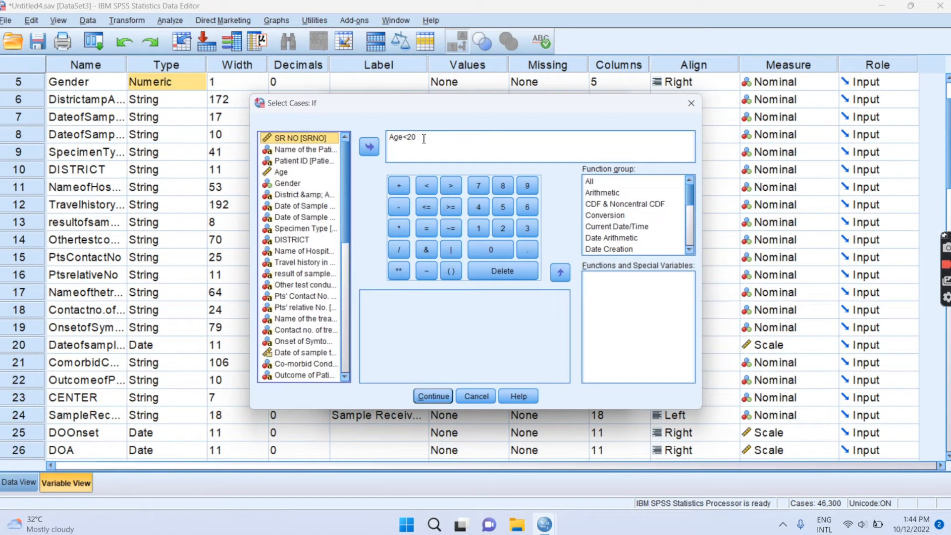
pyautogui.press('BackSpace')
pyautogui.press('BackSpace')
pyautogui.write('40')
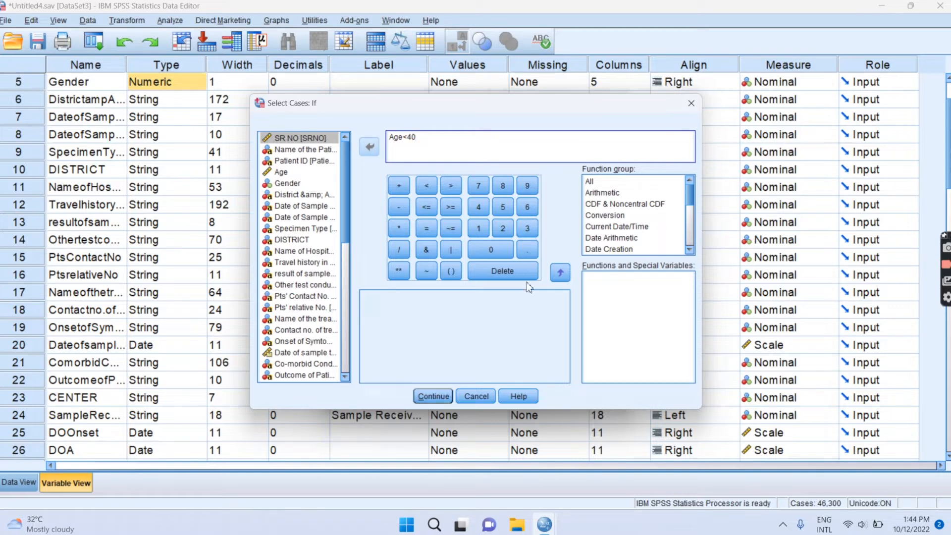
pyautogui.click(433, 396)
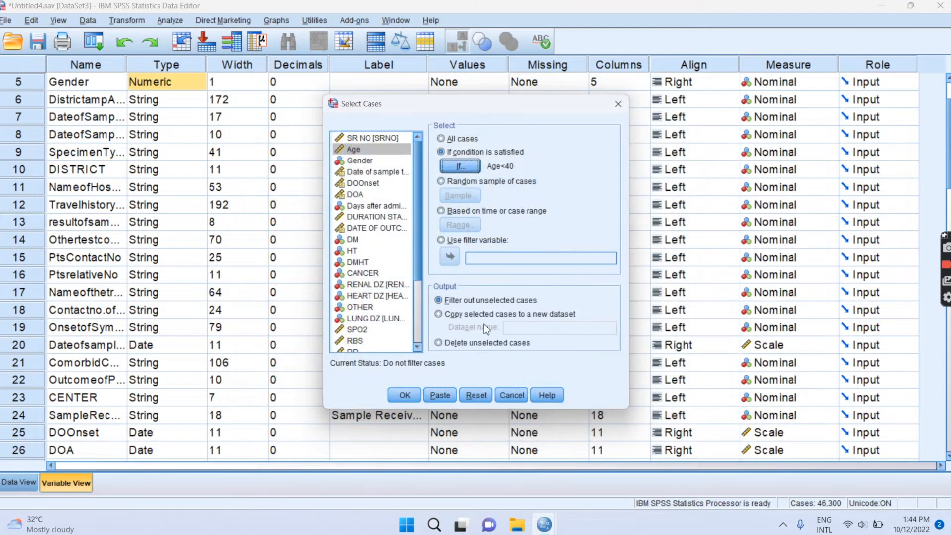
pyautogui.click(404, 396)
# Return to the Untitled4 dataset and check in its data rows which cases the Age filter excludes
pyautogui.moveTo(545, 524)
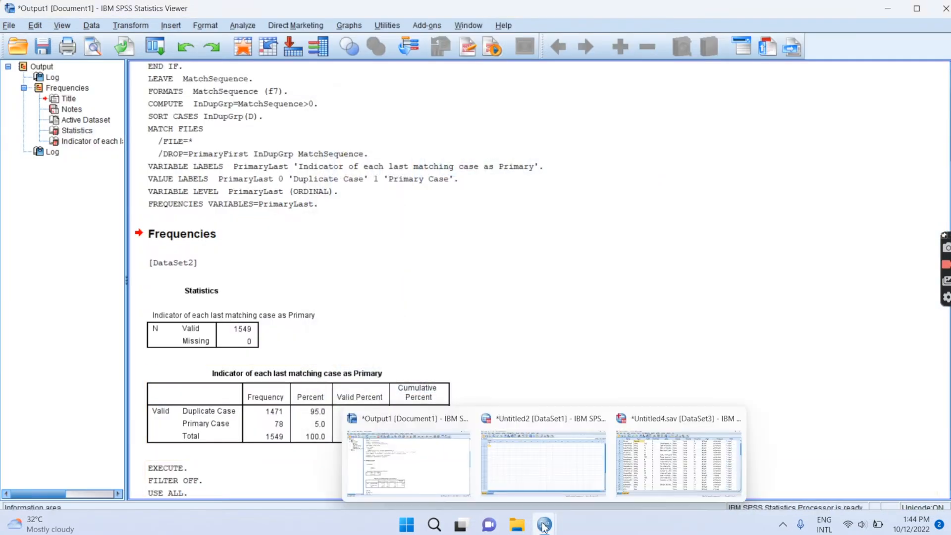
pyautogui.click(633, 467)
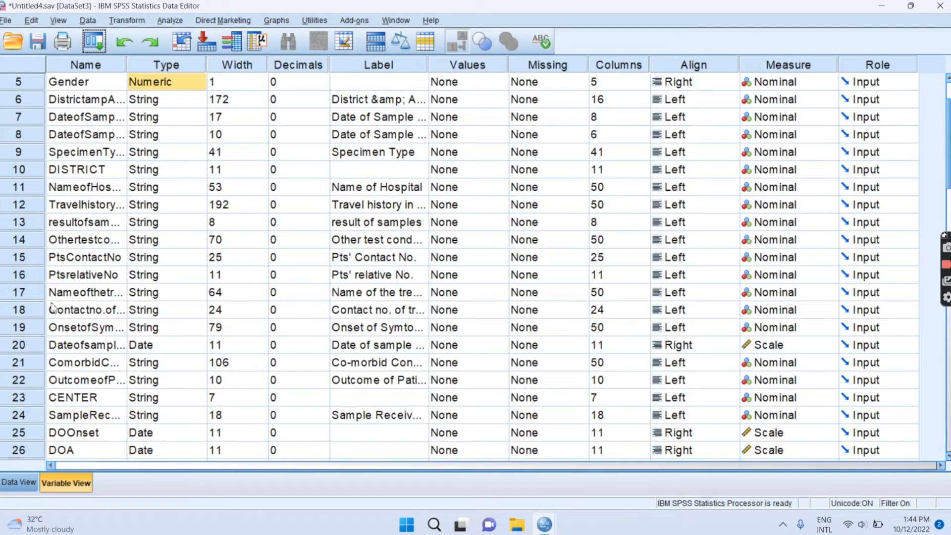
pyautogui.scroll(2, 578, 251)
pyautogui.scroll(-6, 594, 218)
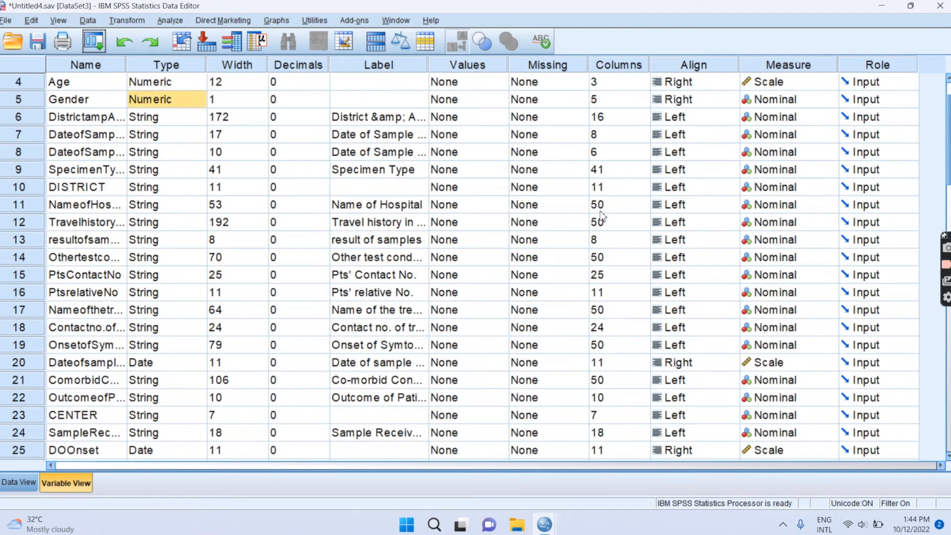
pyautogui.scroll(6, 590, 213)
pyautogui.click(28, 479)
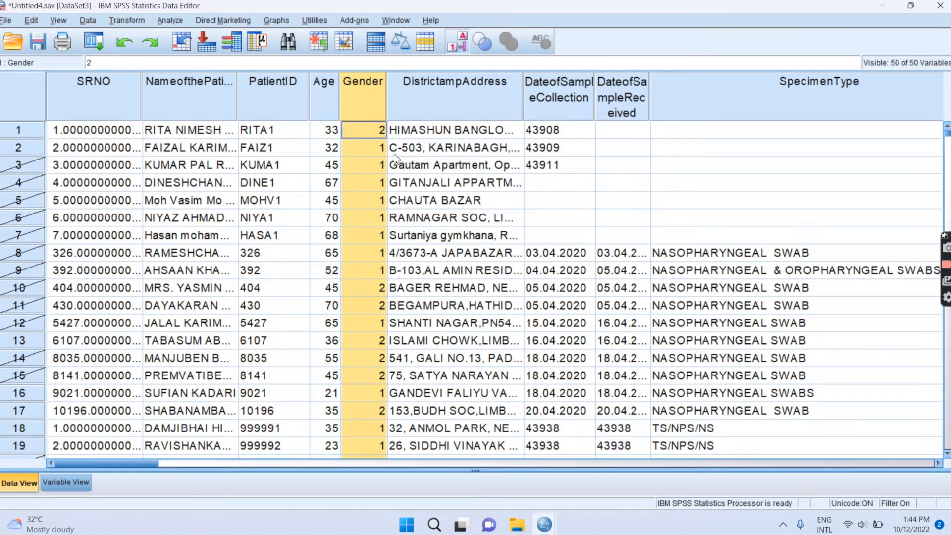
# Turn off the Age filter by selecting all cases again
pyautogui.click(87, 21)
pyautogui.click(126, 459)
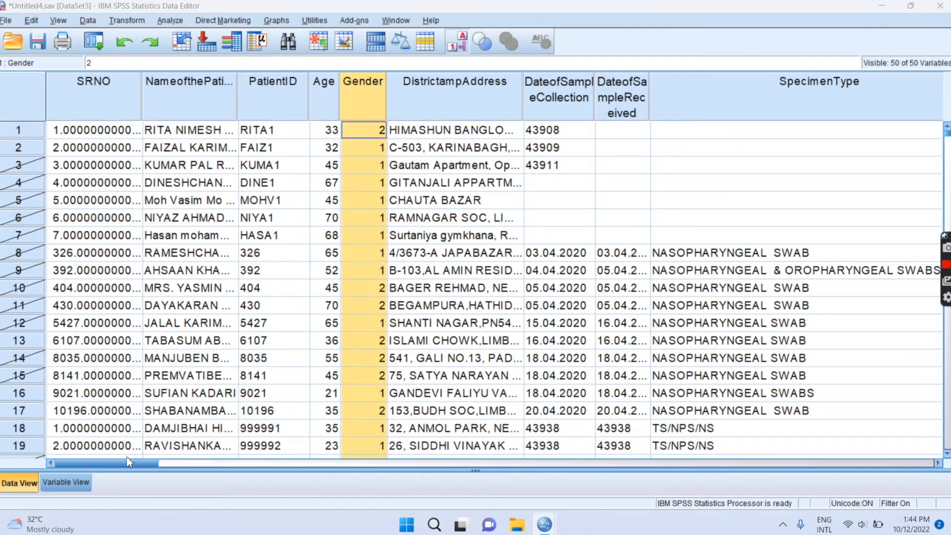
pyautogui.click(442, 139)
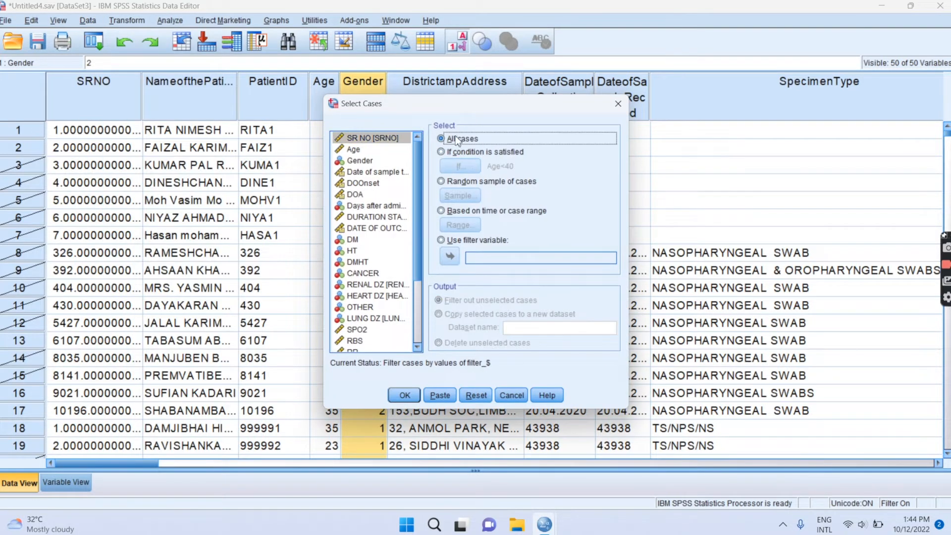
pyautogui.click(405, 396)
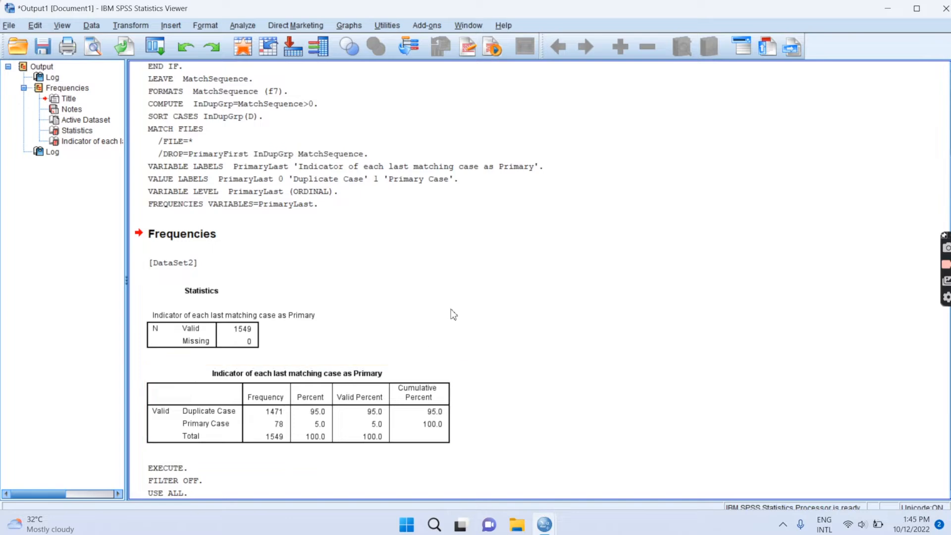
# Review the case selection syntax logged in the output, and return to the Untitled4 dataset
pyautogui.scroll(-8, 463, 300)
pyautogui.scroll(-10, 452, 321)
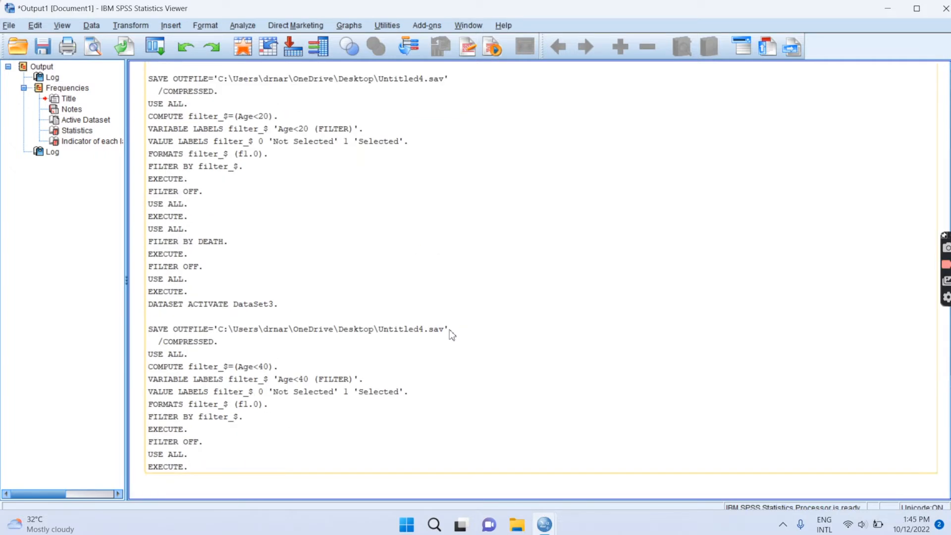
pyautogui.scroll(4, 347, 223)
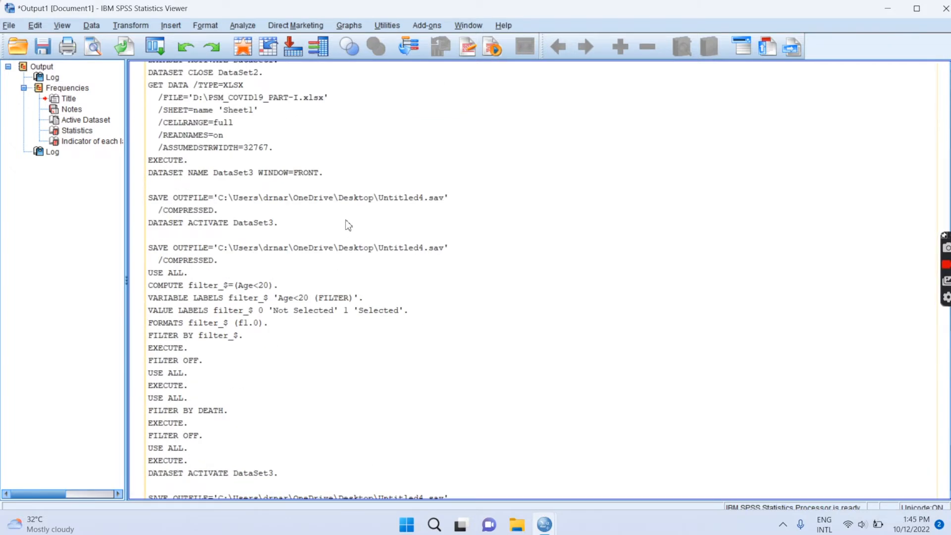
pyautogui.scroll(5, 315, 218)
pyautogui.scroll(6, 314, 218)
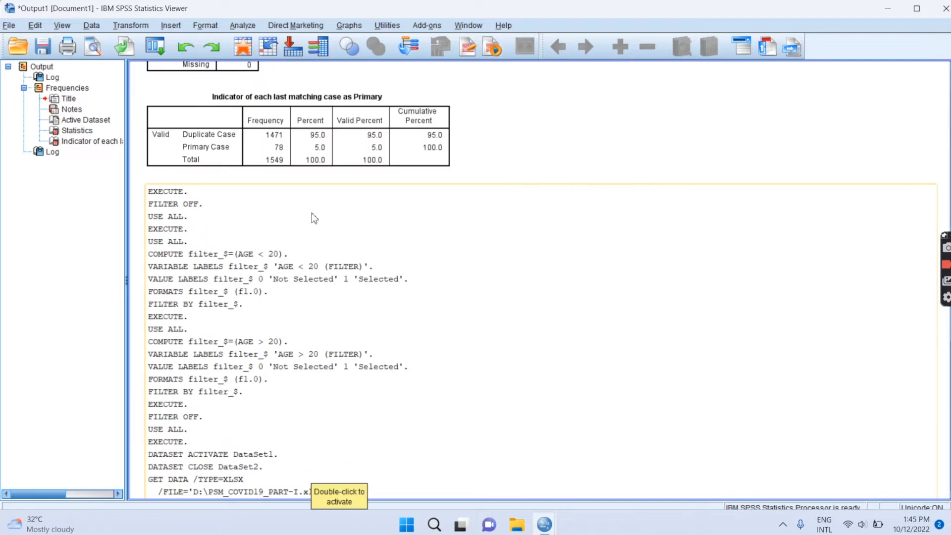
pyautogui.moveTo(544, 524)
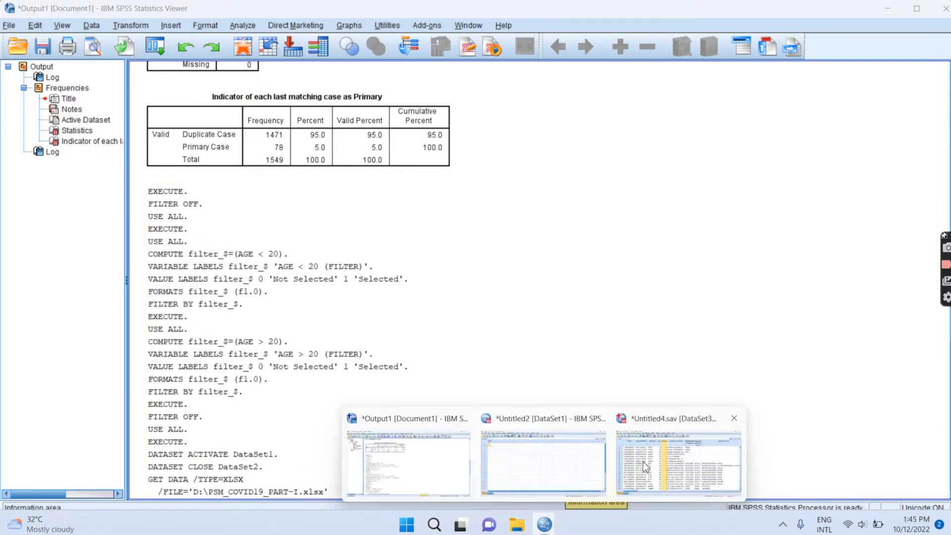
pyautogui.click(629, 453)
# Replace the case selection condition with Gender=1 and apply it, filtering out the unselected cases
pyautogui.click(88, 20)
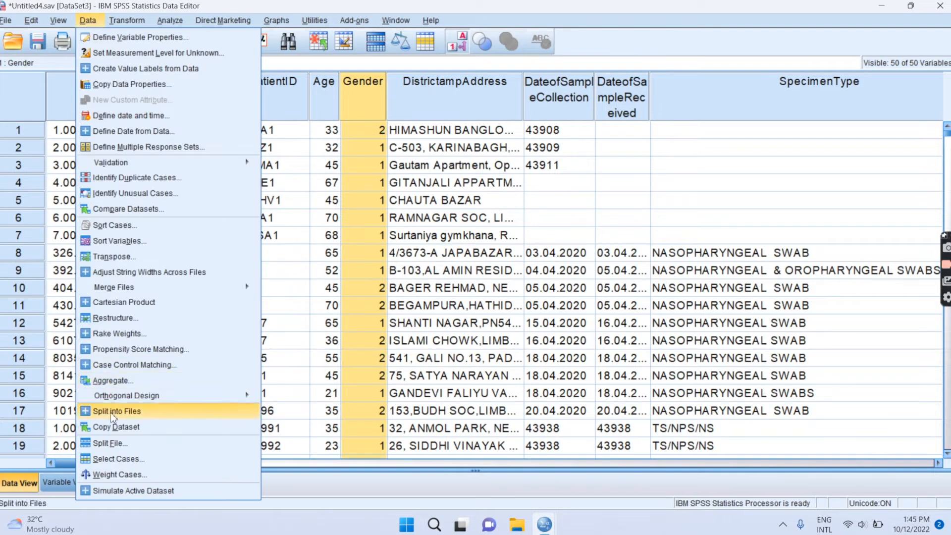
pyautogui.click(114, 461)
pyautogui.click(379, 160)
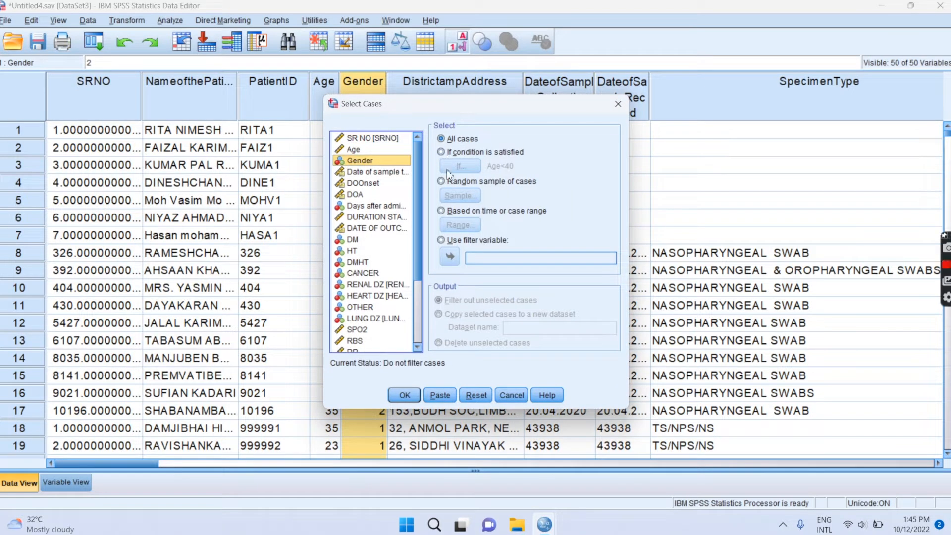
pyautogui.click(440, 152)
pyautogui.click(466, 167)
pyautogui.moveTo(416, 138); pyautogui.dragTo(390, 138)
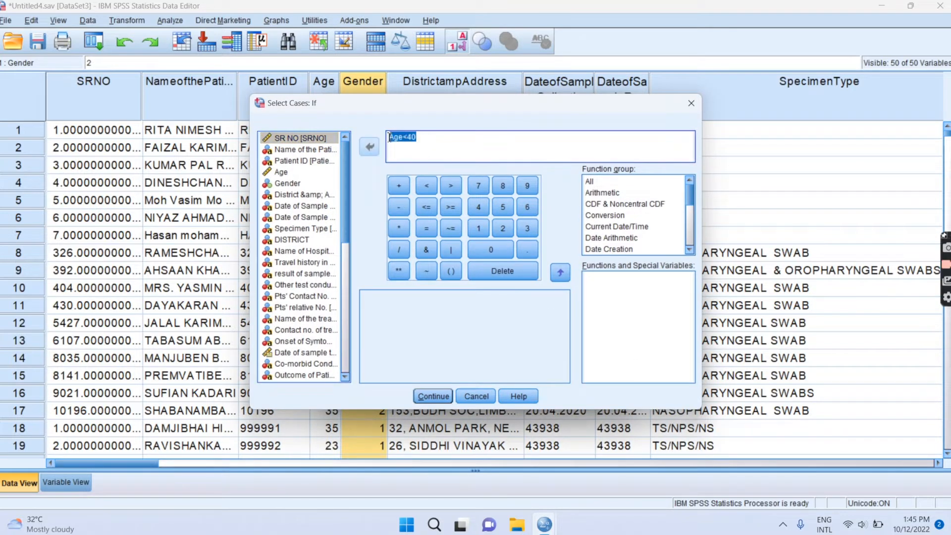
pyautogui.press('BackSpace')
pyautogui.click(297, 183)
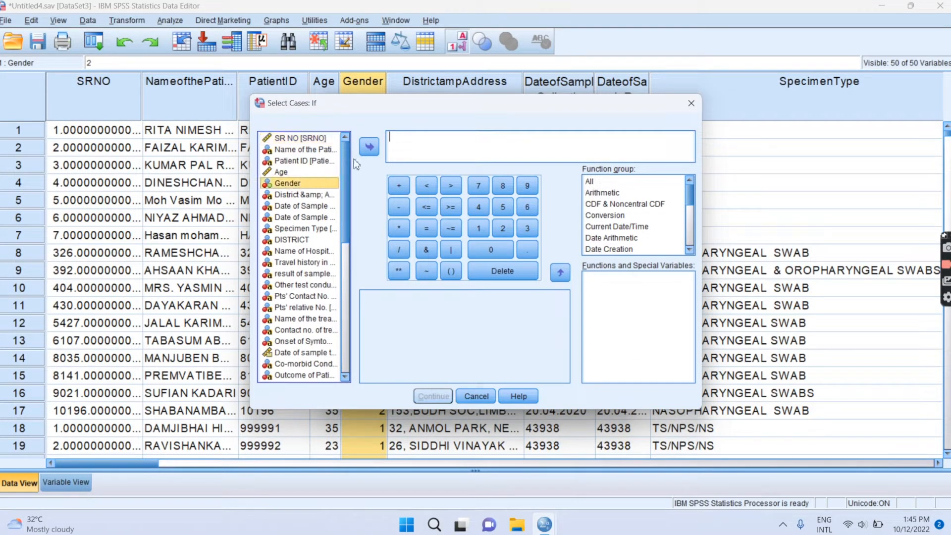
pyautogui.click(369, 146)
pyautogui.write('=1')
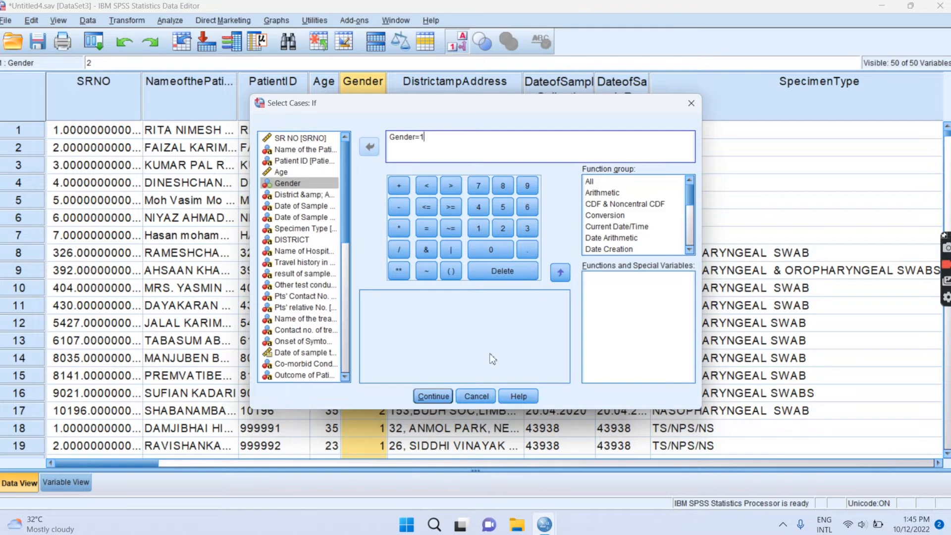
pyautogui.click(433, 395)
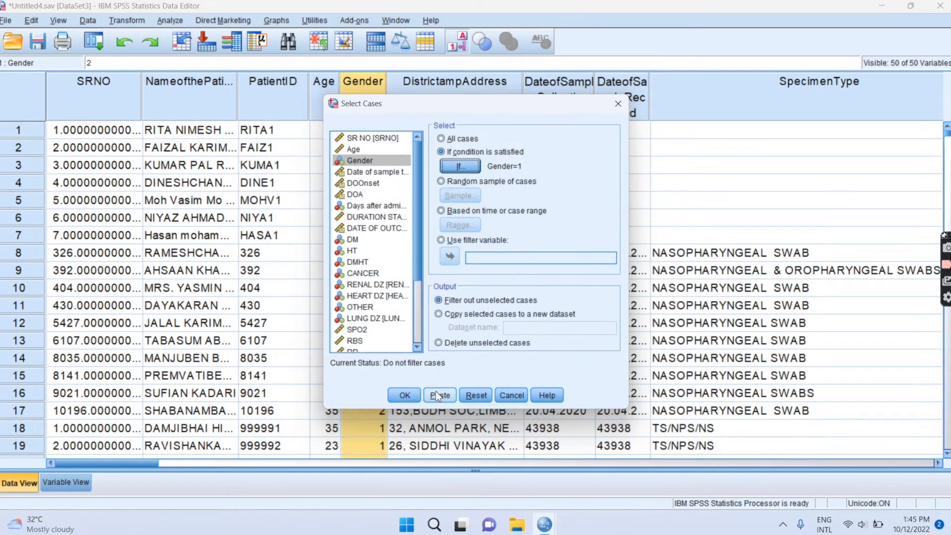
pyautogui.click(405, 396)
# Check the Gender-filtered rows in the Untitled4 dataset, and set the selection back to all cases
pyautogui.moveTo(545, 524)
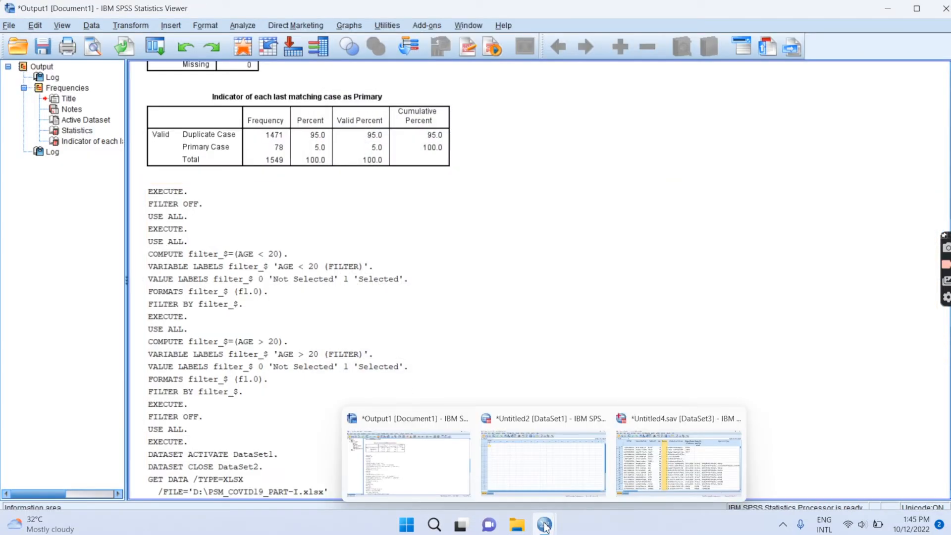
pyautogui.click(711, 475)
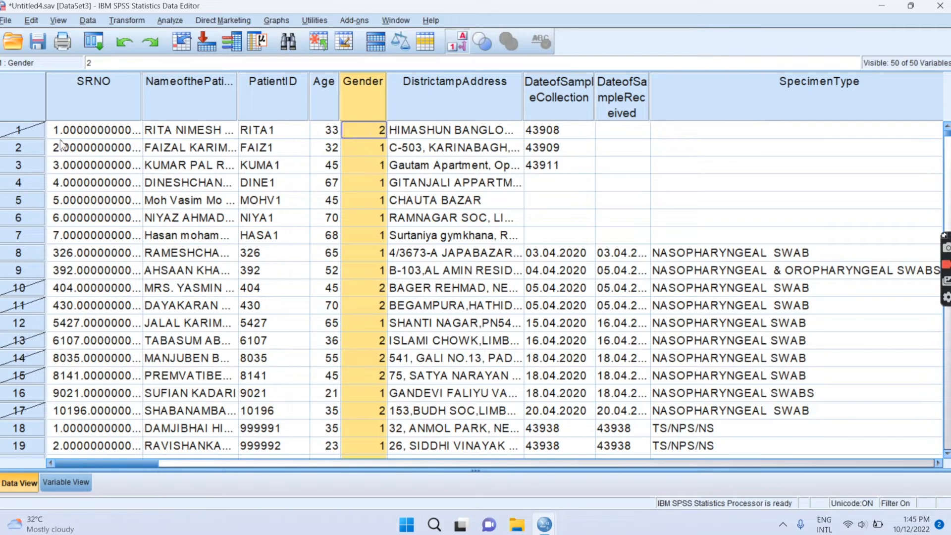
pyautogui.click(88, 21)
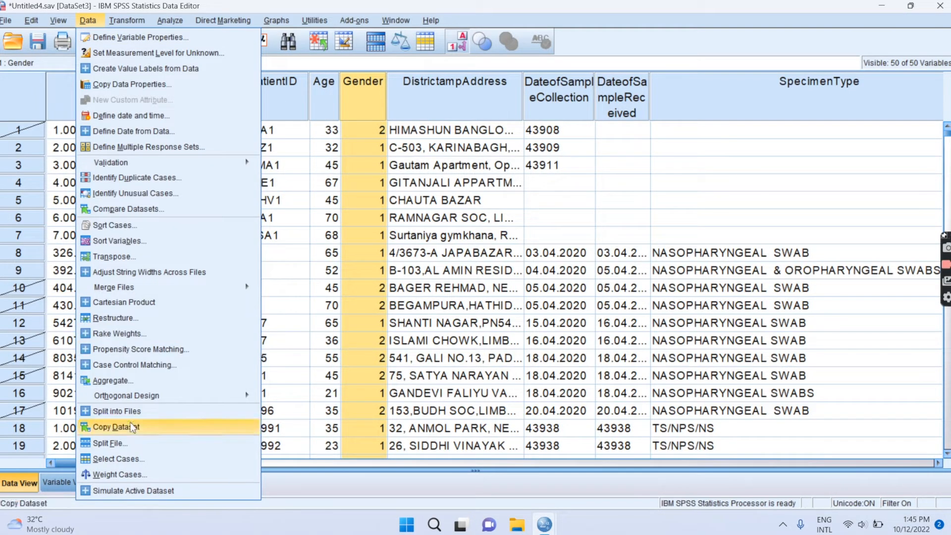
pyautogui.click(122, 463)
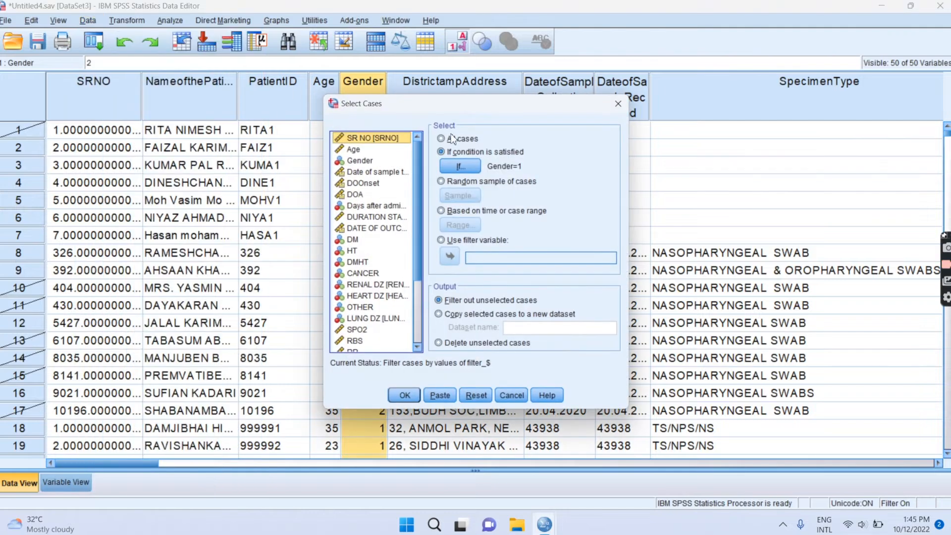
pyautogui.click(446, 139)
pyautogui.click(404, 395)
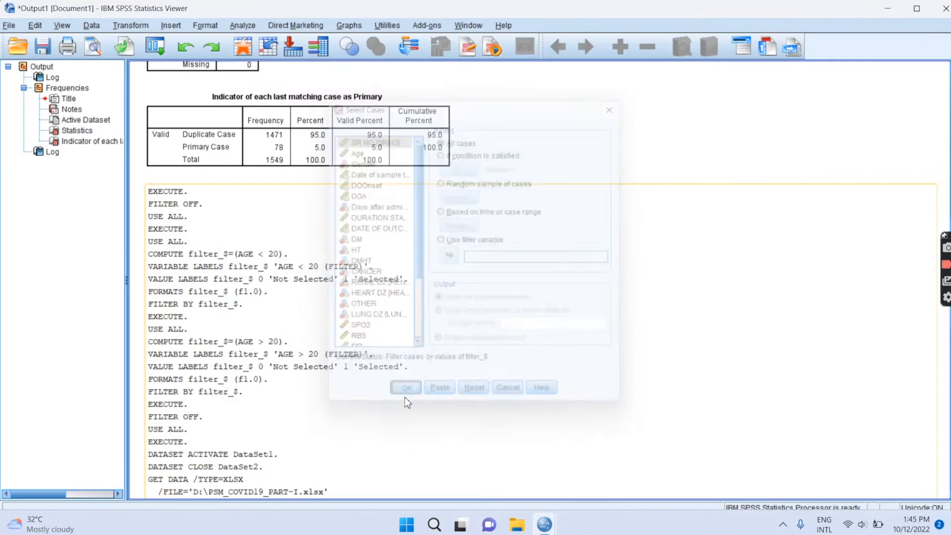
# Look at the Weight Cases options and close them without applying a weight
pyautogui.click(92, 25)
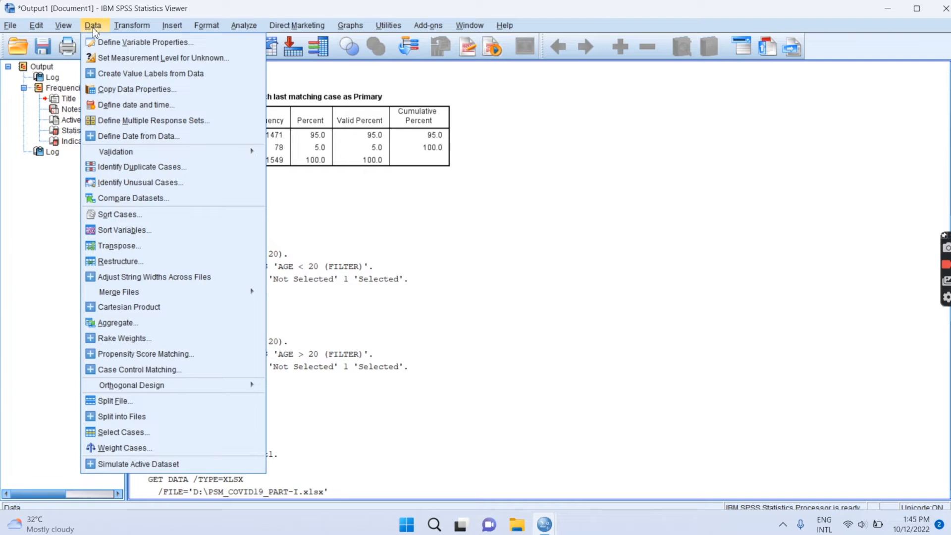
pyautogui.click(138, 452)
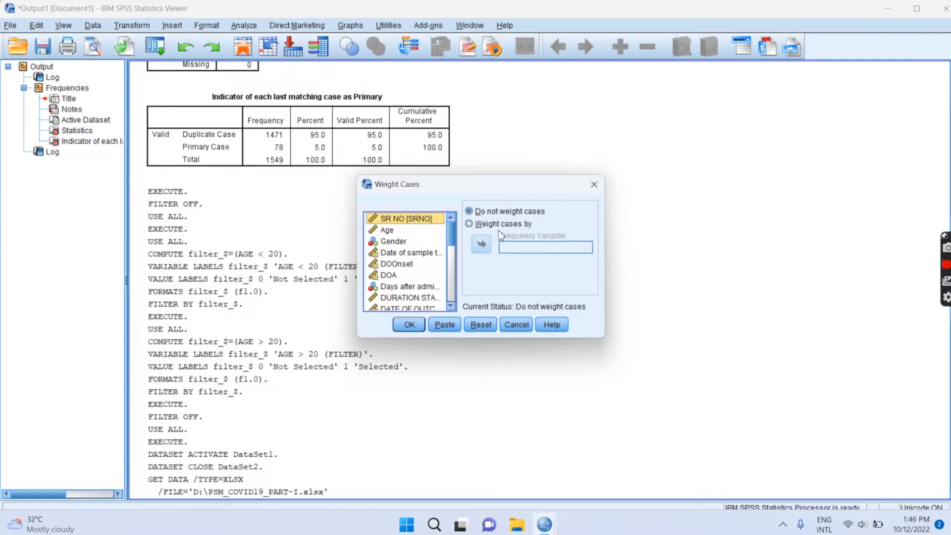
pyautogui.click(596, 188)
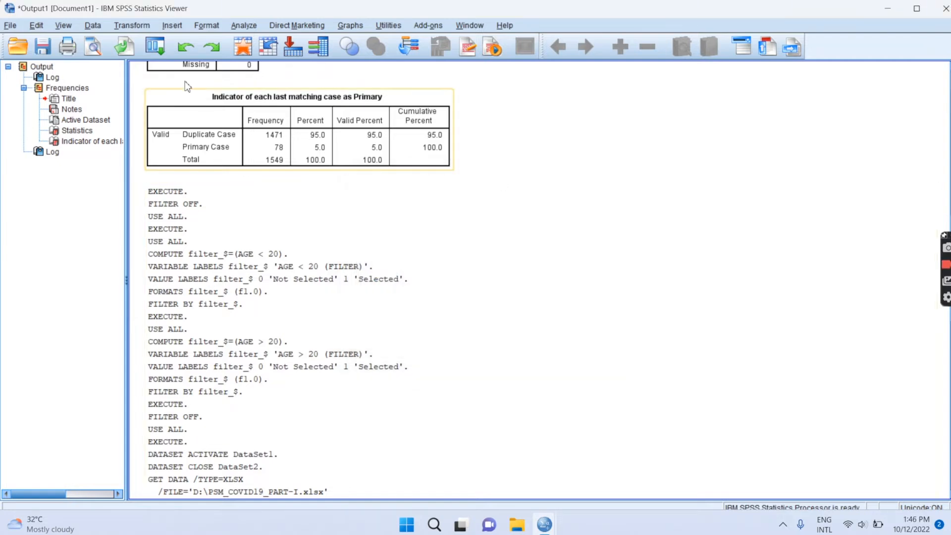
# Begin computing a numeric target variable BMI with the label "BMI calculation"
pyautogui.click(133, 27)
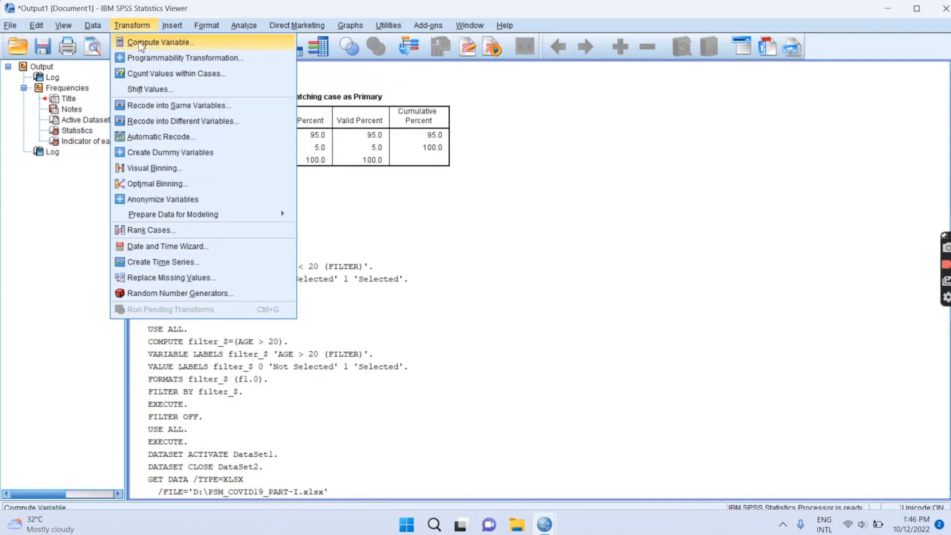
pyautogui.click(141, 43)
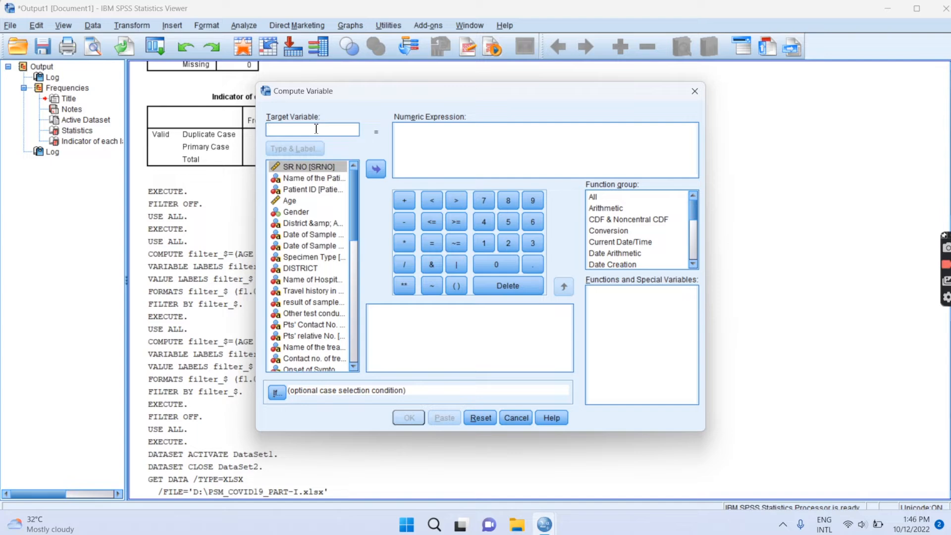
pyautogui.write('BMI')
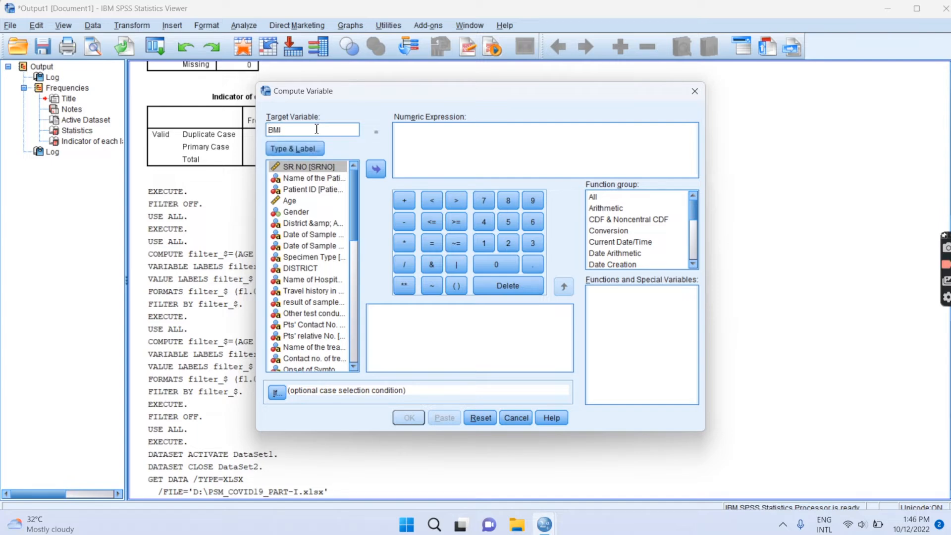
pyautogui.click(297, 148)
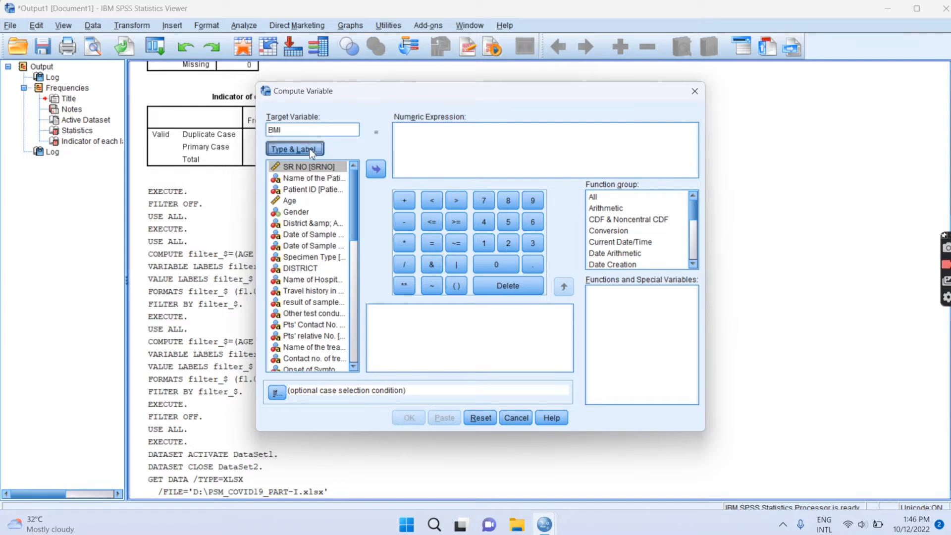
pyautogui.click(480, 229)
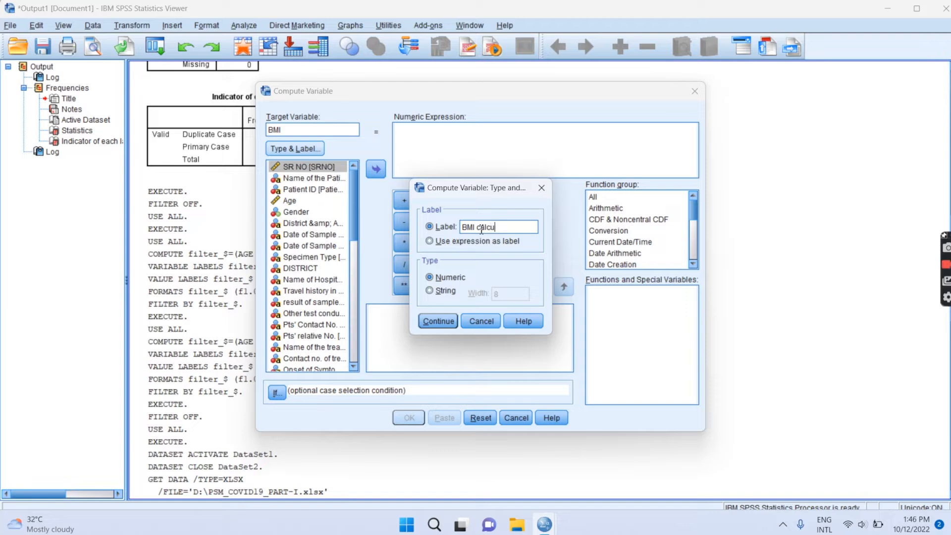
pyautogui.write('BMI calculation')
pyautogui.click(438, 321)
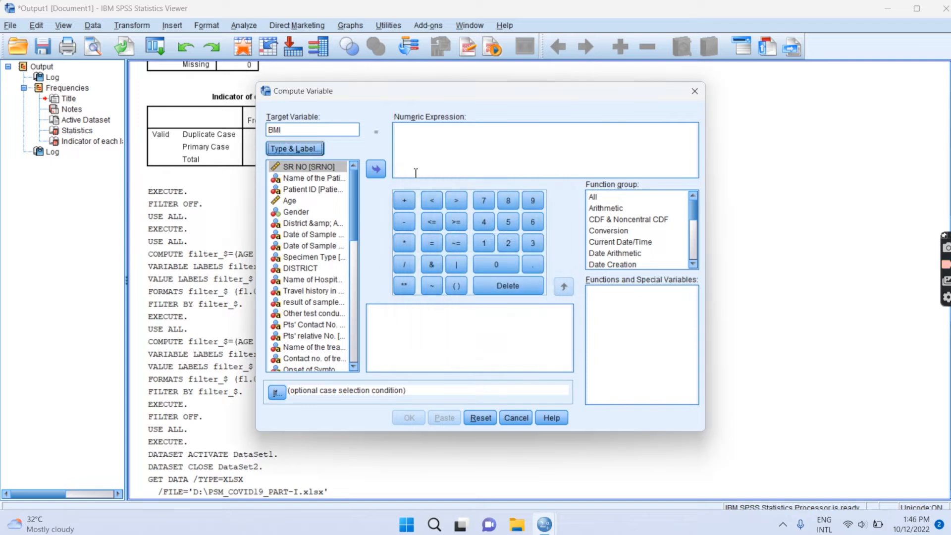
pyautogui.click(294, 149)
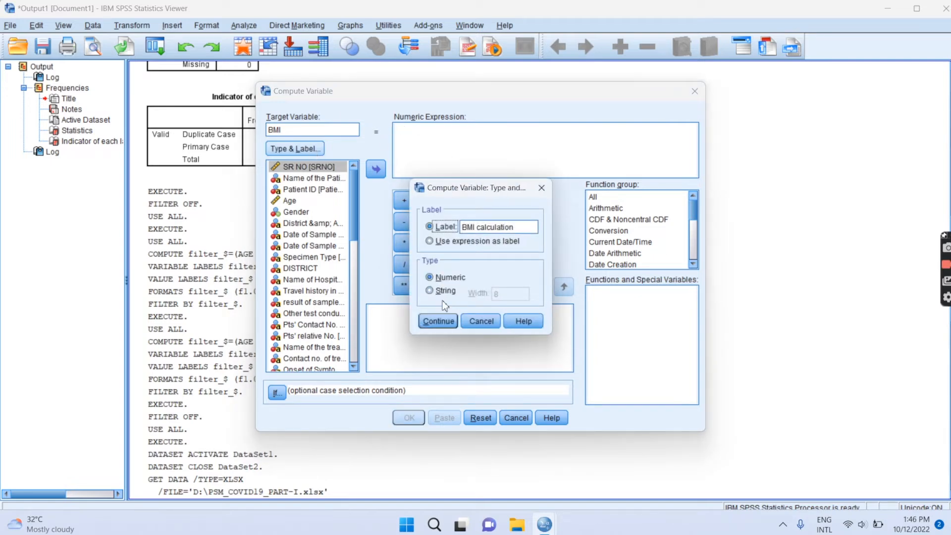
pyautogui.click(448, 319)
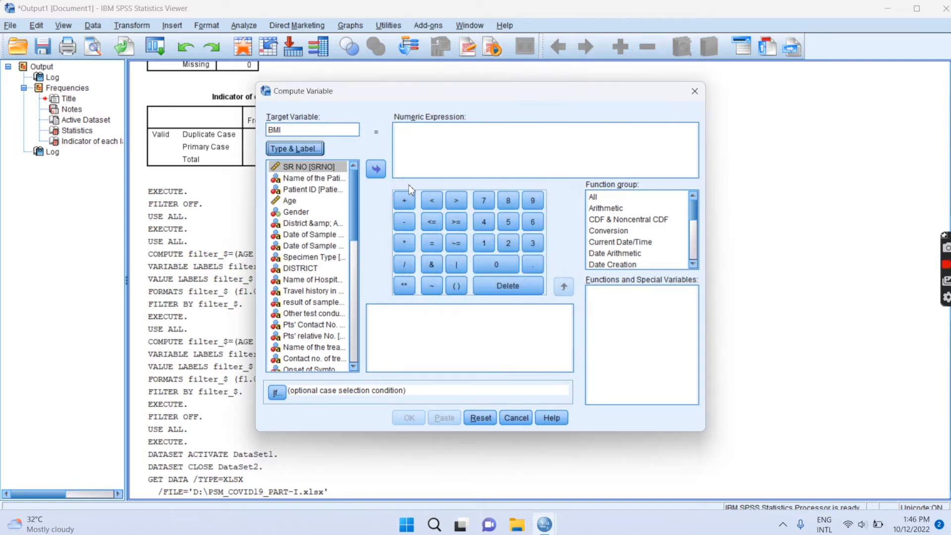
# Try the numeric expression weiht/ht*ht for BMI, and cancel the computation
pyautogui.click(412, 133)
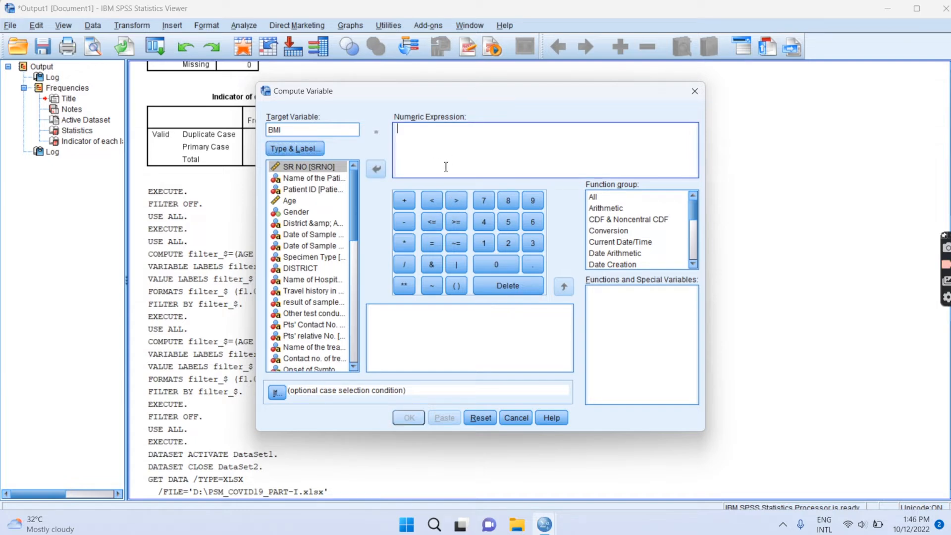
pyautogui.scroll(-5, 354, 268)
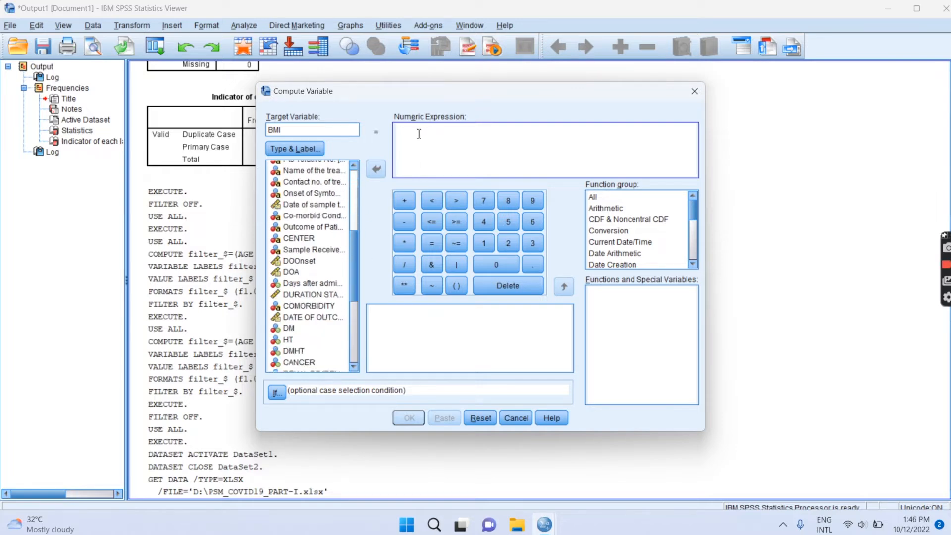
pyautogui.write('weiht/ht*ht')
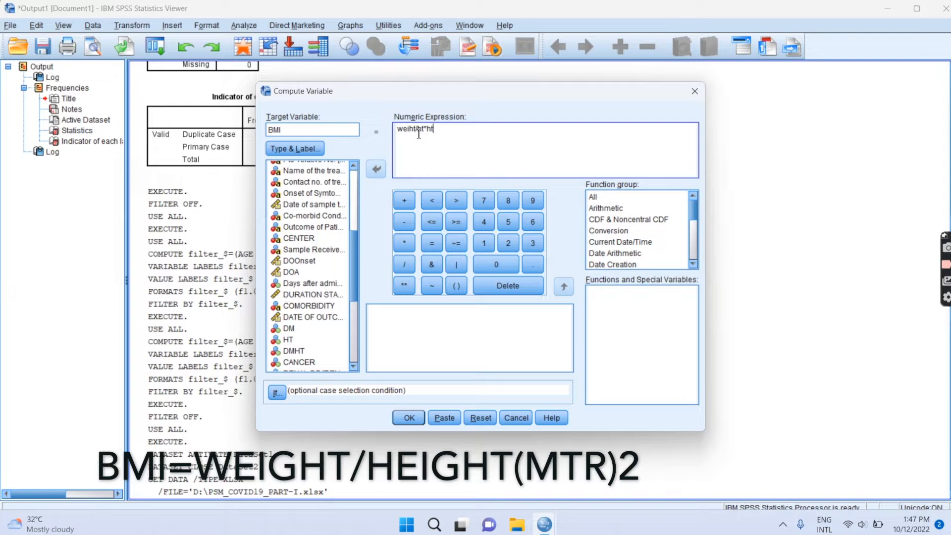
pyautogui.click(515, 417)
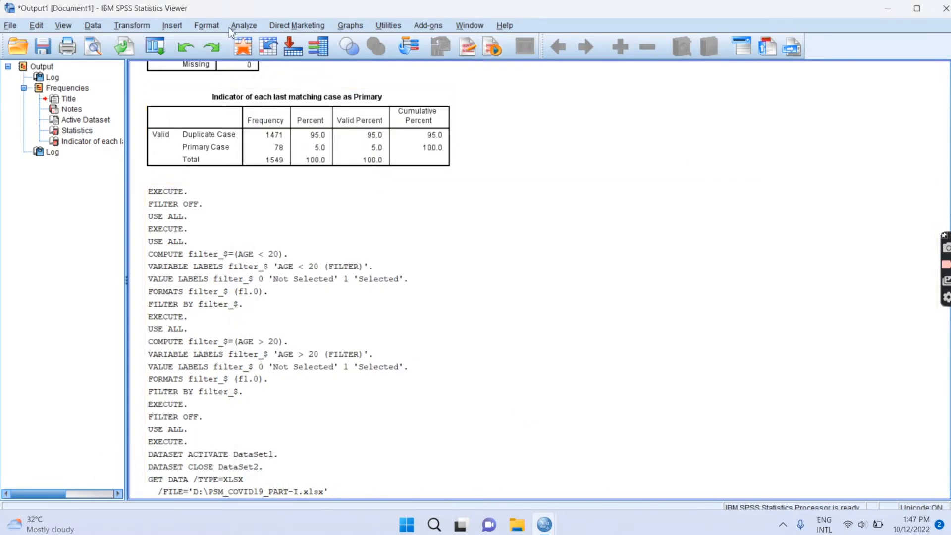
# Browse the function groups available for computing a variable, and close the dialog without computing anything
pyautogui.click(145, 27)
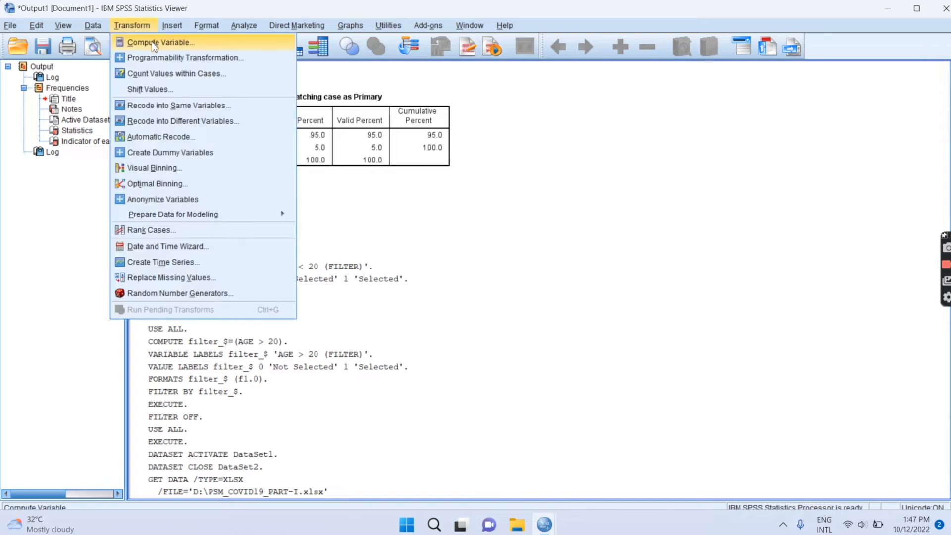
pyautogui.click(184, 44)
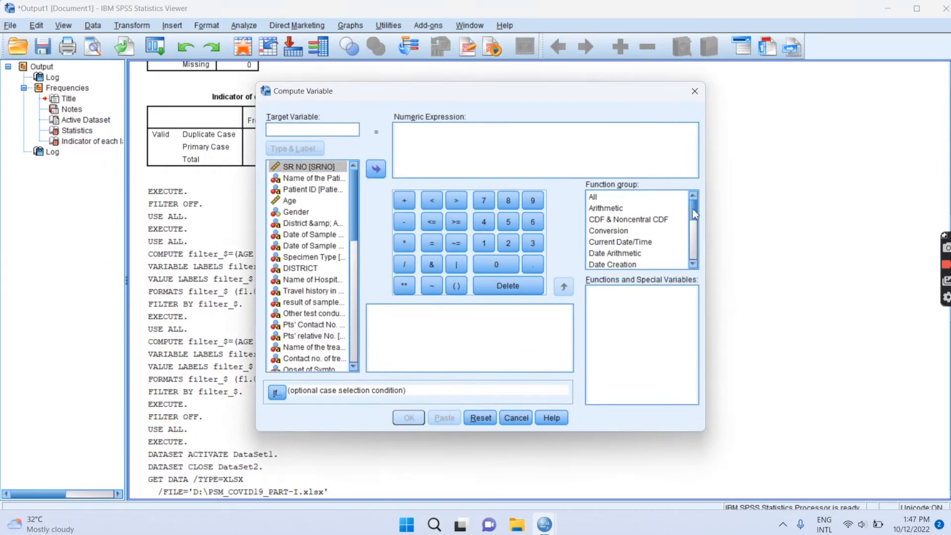
pyautogui.moveTo(692, 209); pyautogui.dragTo(693, 244)
pyautogui.click(695, 91)
# Return to the Untitled4 dataset and select the DISTRICT column
pyautogui.click(132, 25)
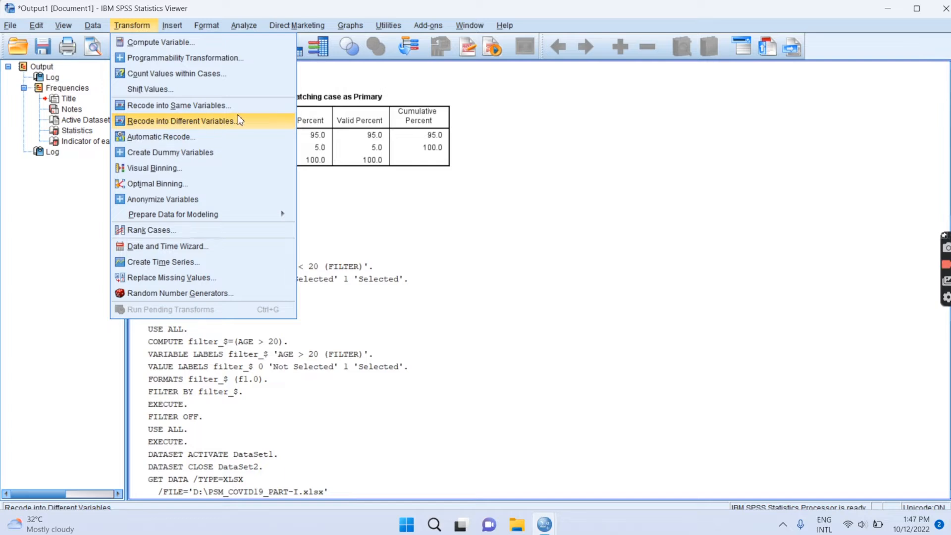
pyautogui.moveTo(101, 27)
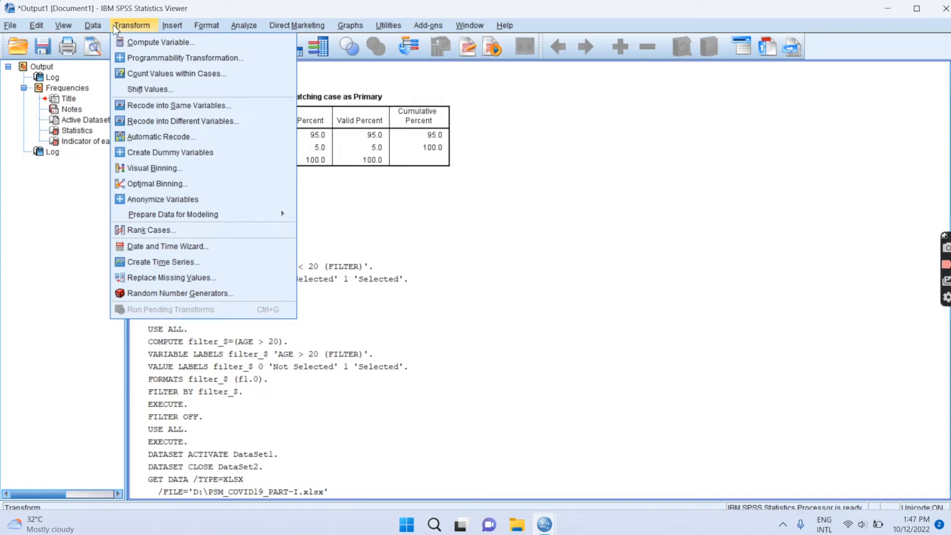
pyautogui.moveTo(545, 523)
pyautogui.click(674, 435)
pyautogui.click(448, 95)
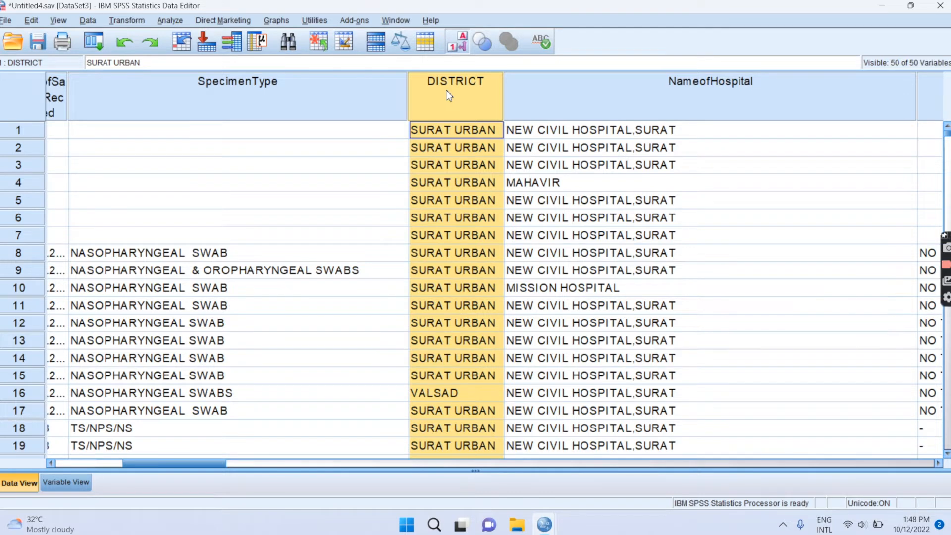
# Set DISTRICT for recoding into a different variable, with output name dist_code and label "coded dist"
pyautogui.click(125, 20)
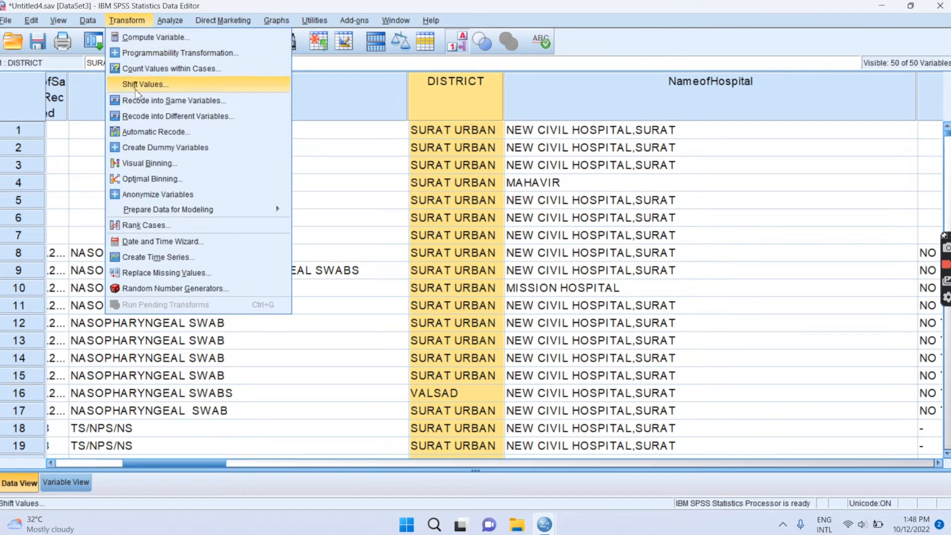
pyautogui.click(175, 117)
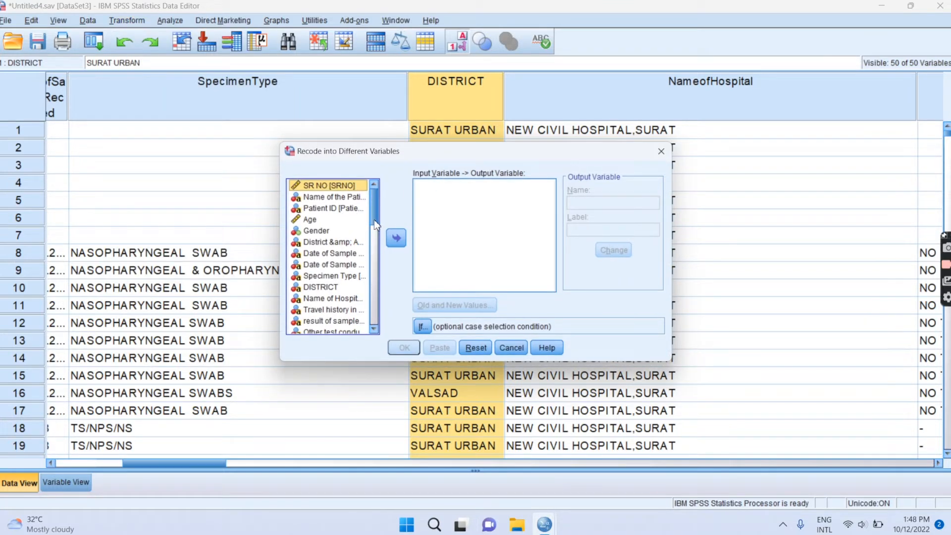
pyautogui.click(322, 287)
pyautogui.click(396, 237)
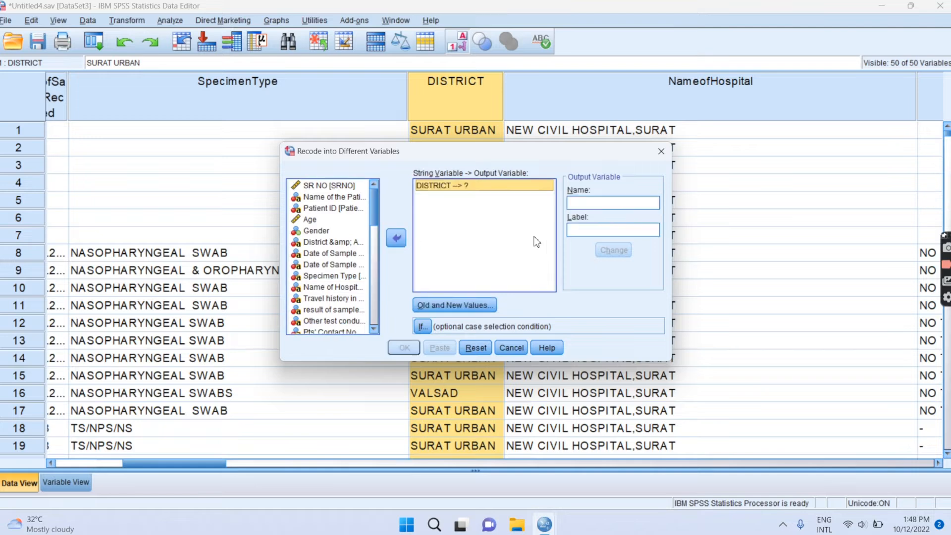
pyautogui.click(588, 203)
pyautogui.write('d')
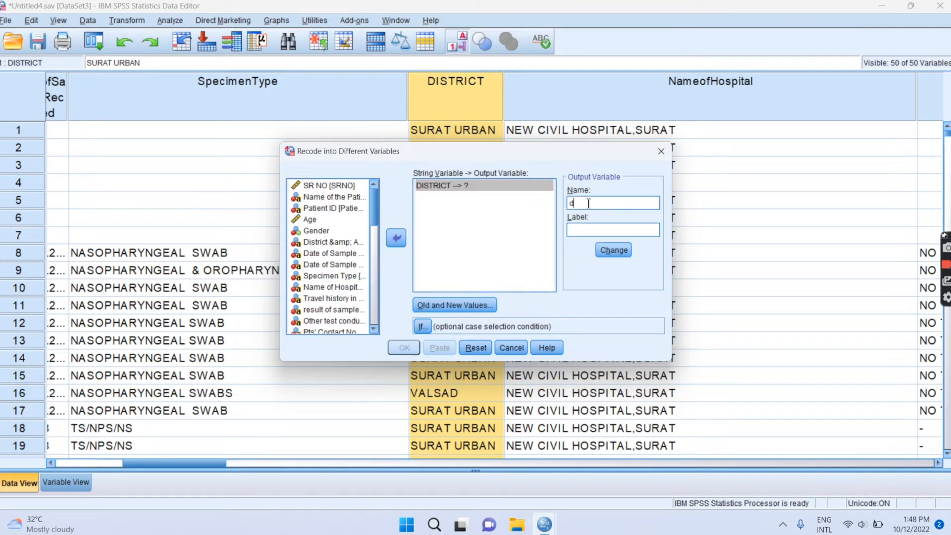
pyautogui.write('ist_code')
pyautogui.click(584, 231)
pyautogui.click(613, 252)
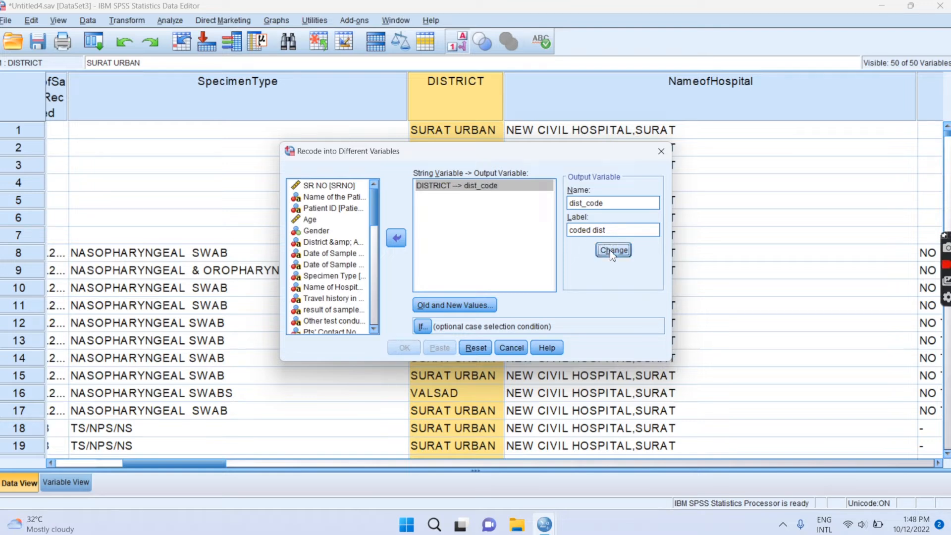
# Add a recode rule that maps the old value Surat to the new value 1
pyautogui.click(449, 303)
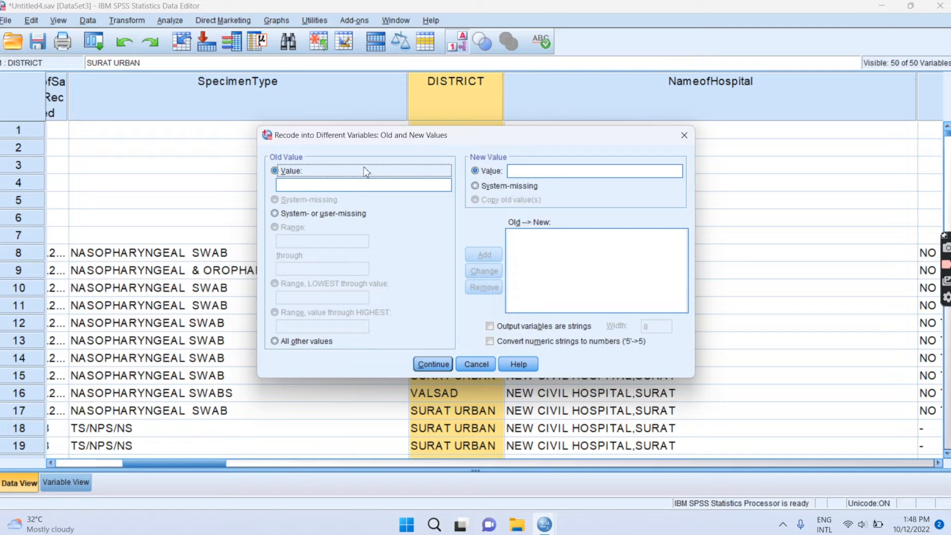
pyautogui.click(344, 186)
pyautogui.write('Surat')
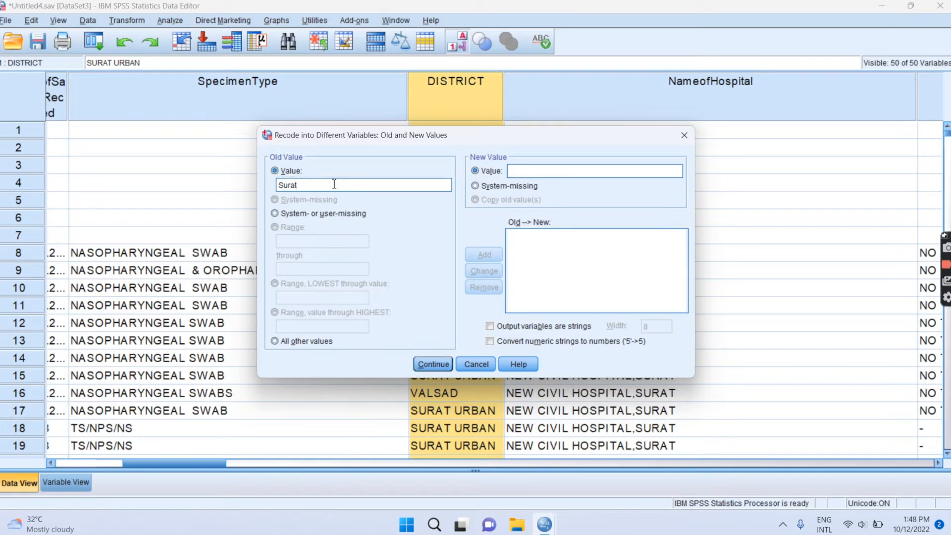
pyautogui.click(536, 172)
pyautogui.write('1')
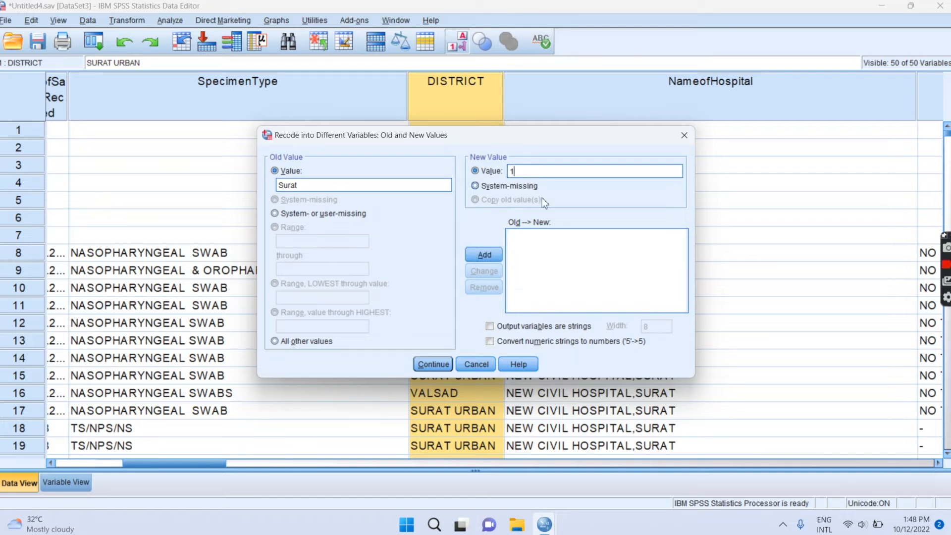
pyautogui.click(484, 254)
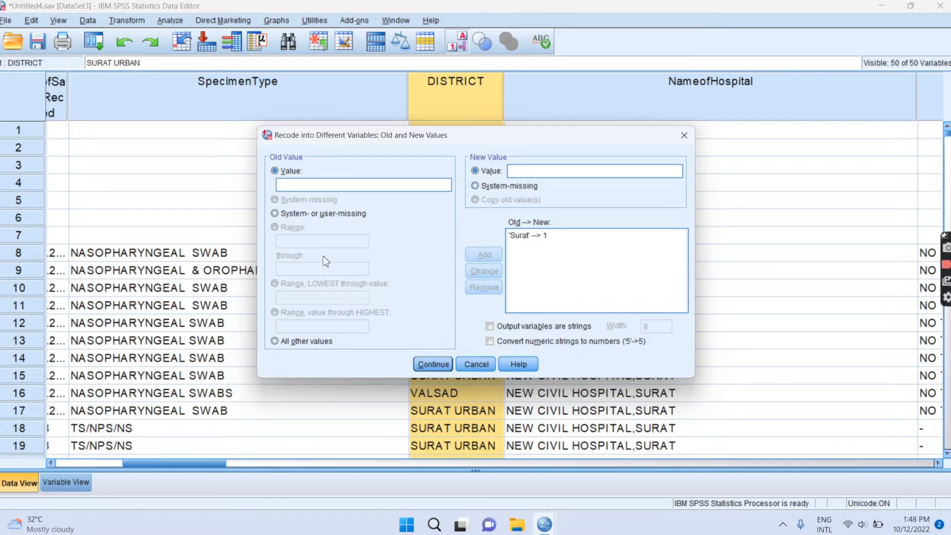
# Add a recode rule mapping SURAT URBAN to 2, and run the recode
pyautogui.moveTo(425, 136); pyautogui.dragTo(547, 180)
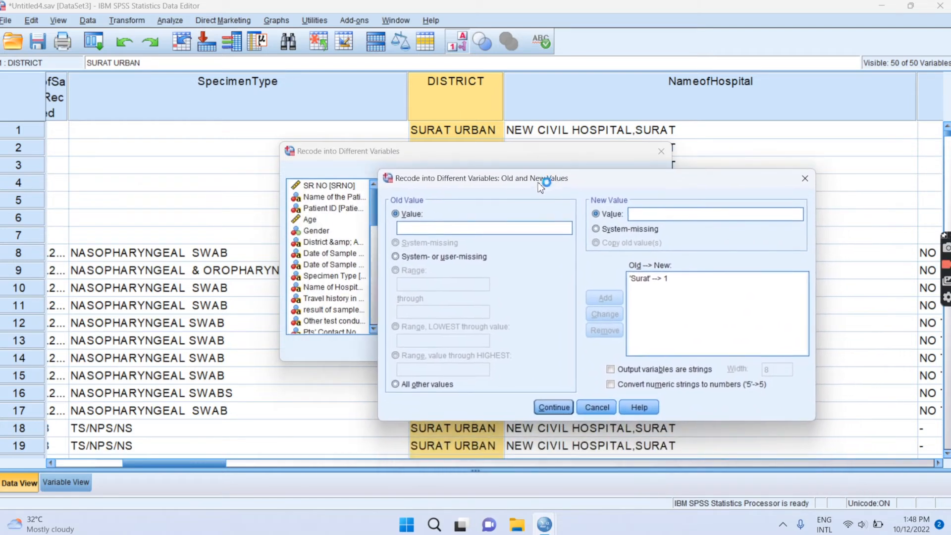
pyautogui.click(418, 228)
pyautogui.write('SURAT URBAN')
pyautogui.click(662, 214)
pyautogui.write('2')
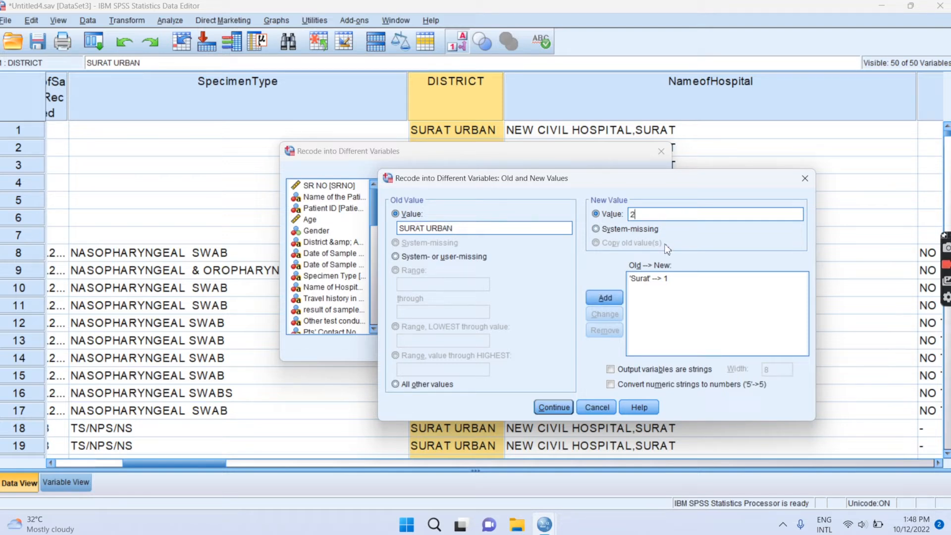
pyautogui.click(604, 298)
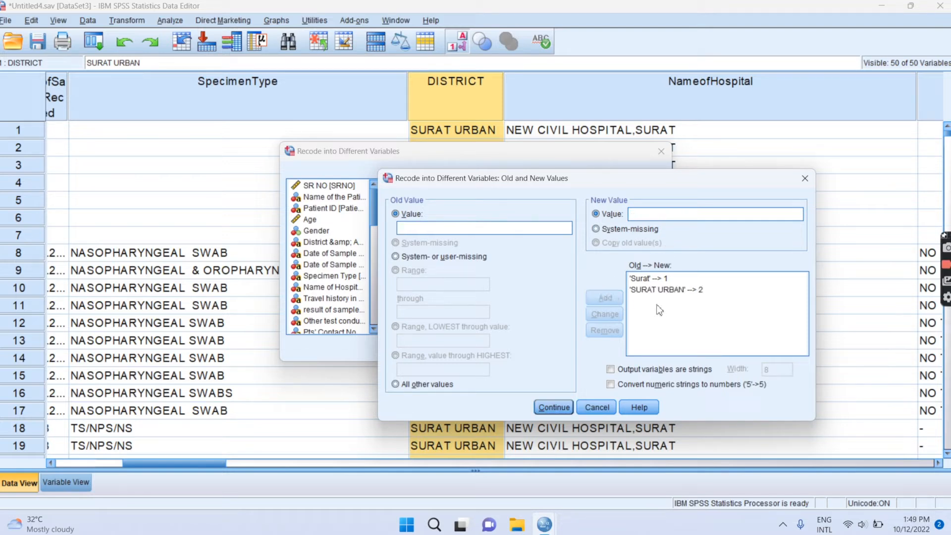
pyautogui.click(551, 410)
pyautogui.click(400, 349)
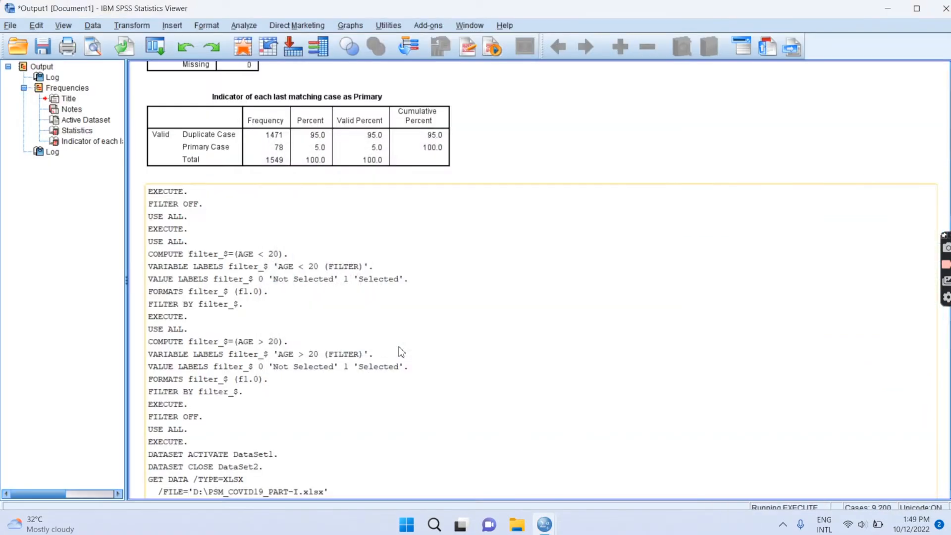
# Check the DISTRICT values in the Untitled4 dataset against the codes in the dist_code column
pyautogui.moveTo(543, 521)
pyautogui.click(663, 477)
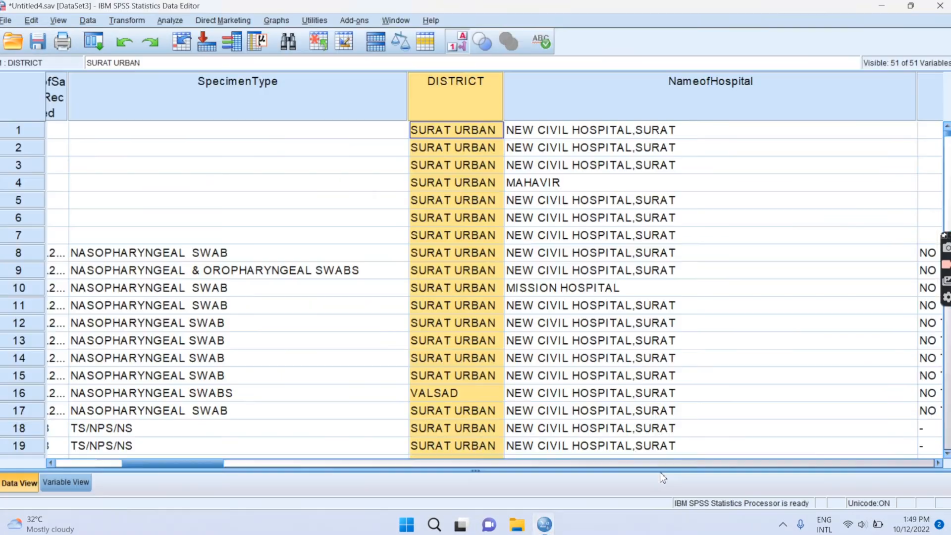
pyautogui.scroll(-8, 453, 218)
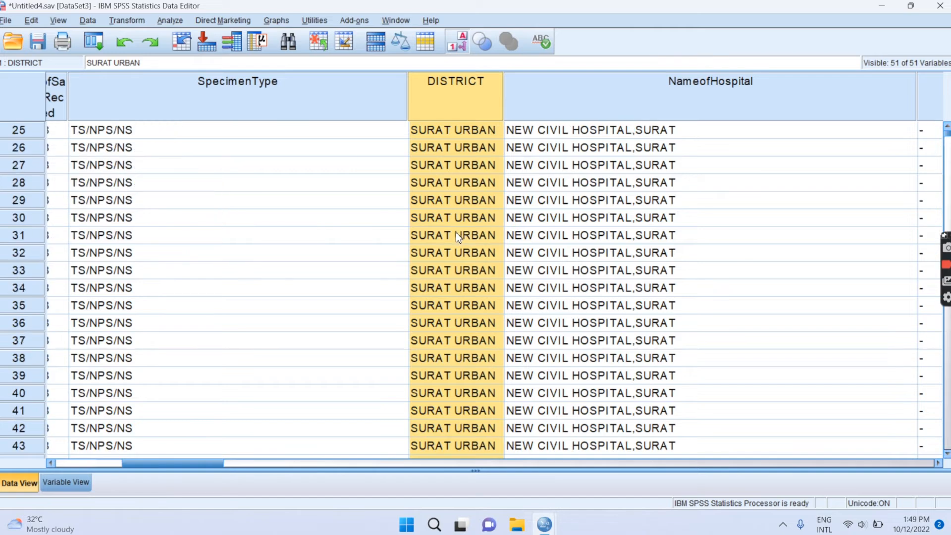
pyautogui.scroll(8, 456, 236)
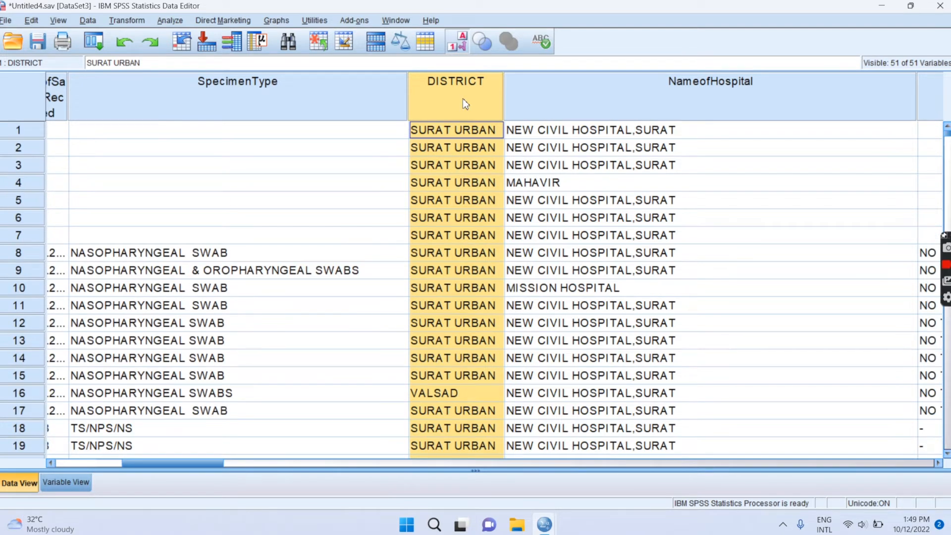
pyautogui.scroll(-18, 458, 279)
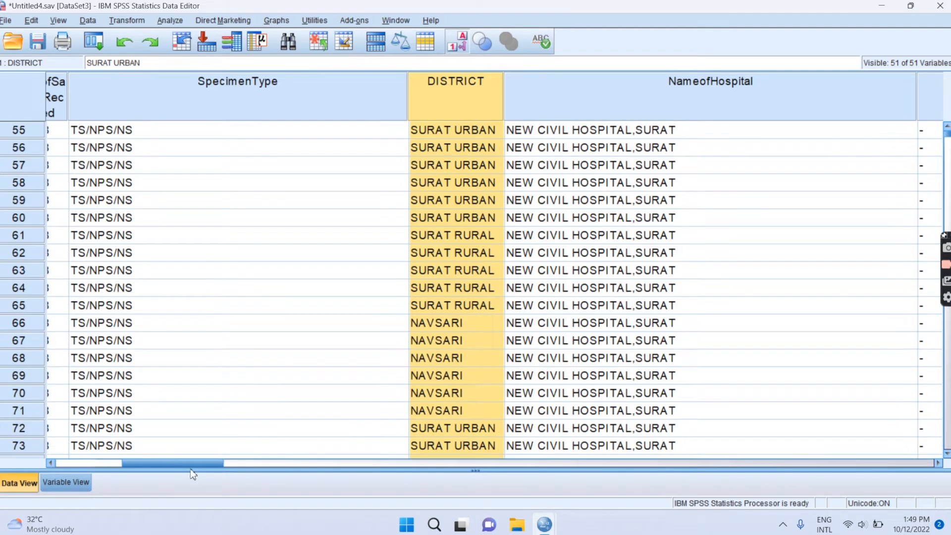
pyautogui.moveTo(173, 463); pyautogui.dragTo(946, 480)
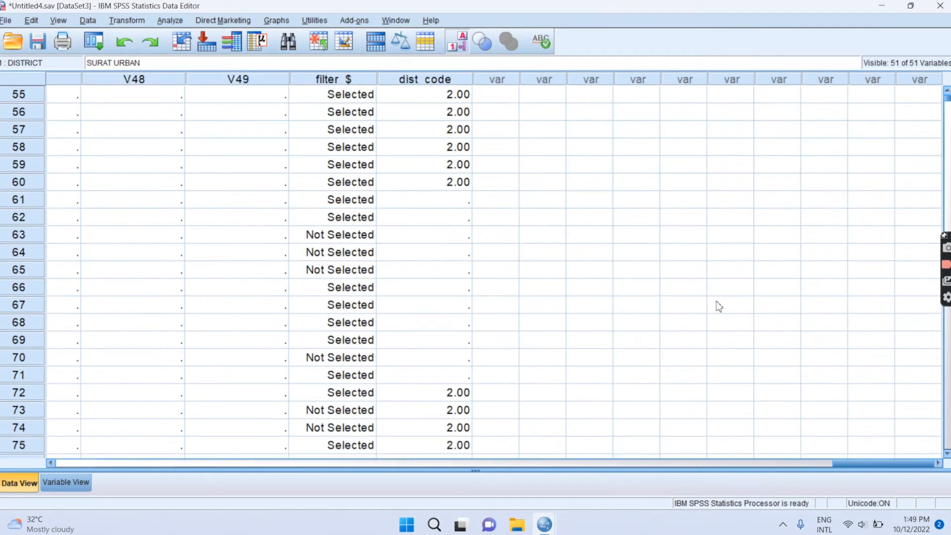
# Toggle the value labels display and leave the data grid showing numeric codes for filter_$ and dist_code
pyautogui.click(453, 47)
pyautogui.click(454, 47)
pyautogui.click(454, 48)
pyautogui.click(454, 47)
pyautogui.click(351, 82)
pyautogui.click(431, 81)
pyautogui.click(462, 45)
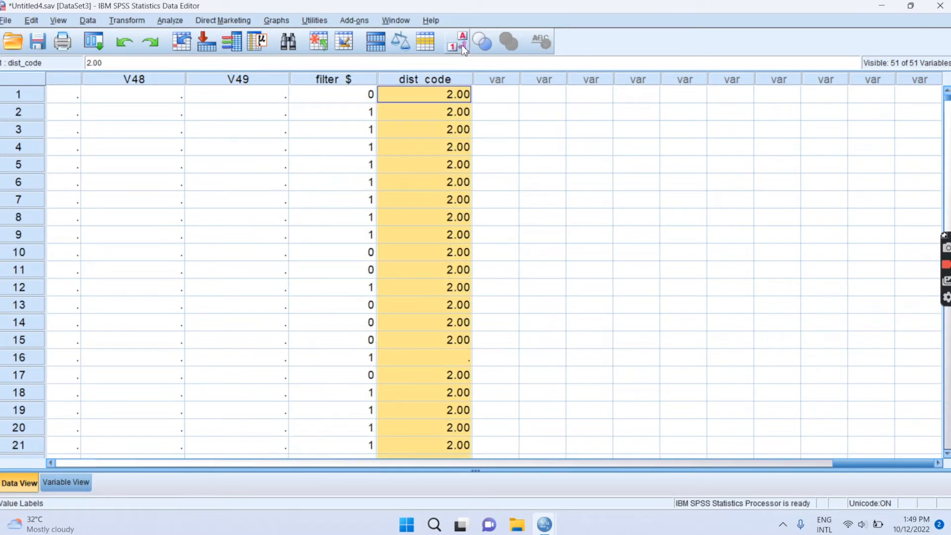
# Examine the codes down the dist_code column, looking for cases that were left without a code
pyautogui.click(457, 151)
pyautogui.click(456, 170)
pyautogui.scroll(-18, 458, 395)
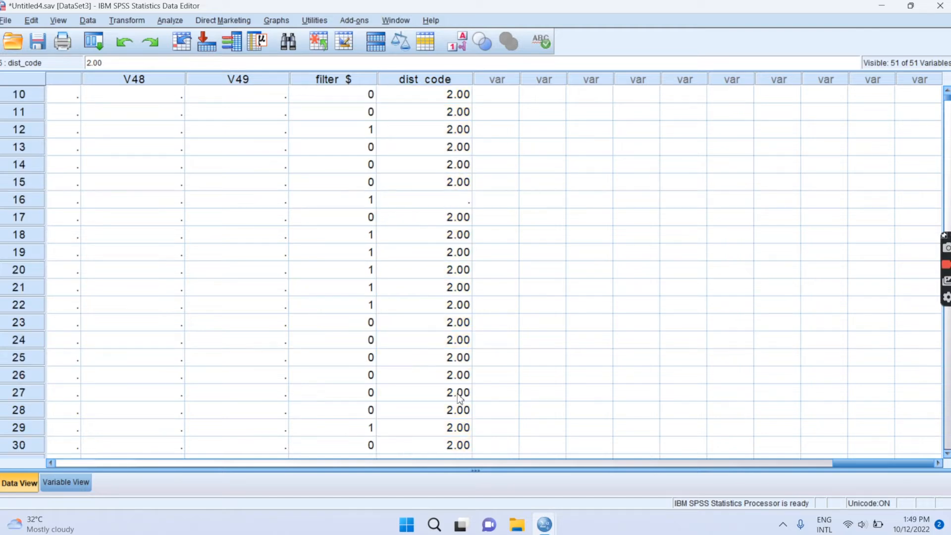
pyautogui.scroll(-20, 458, 395)
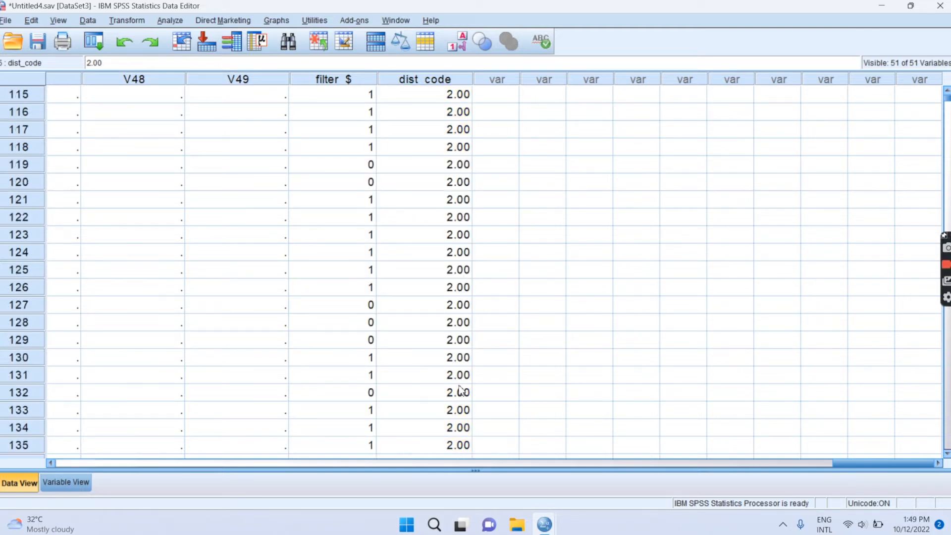
pyautogui.scroll(-20, 461, 384)
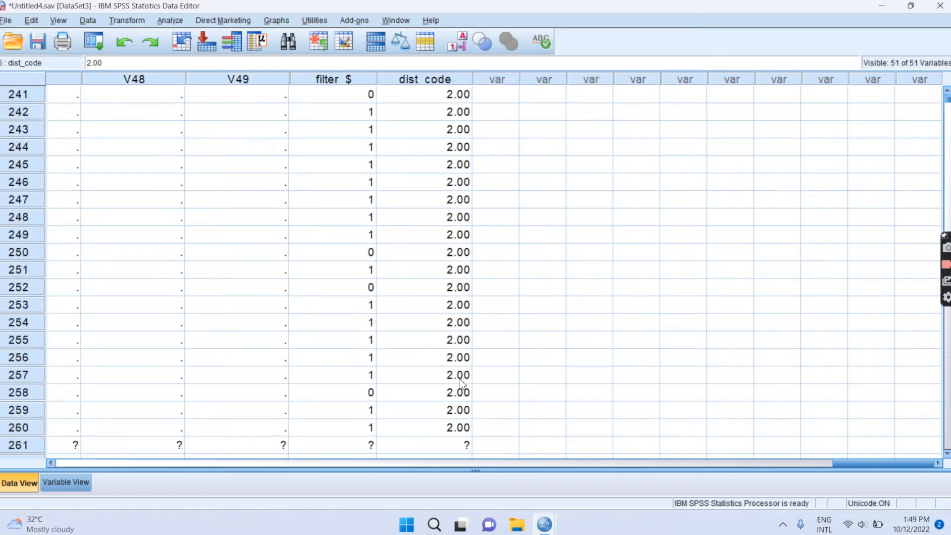
pyautogui.scroll(-19, 460, 379)
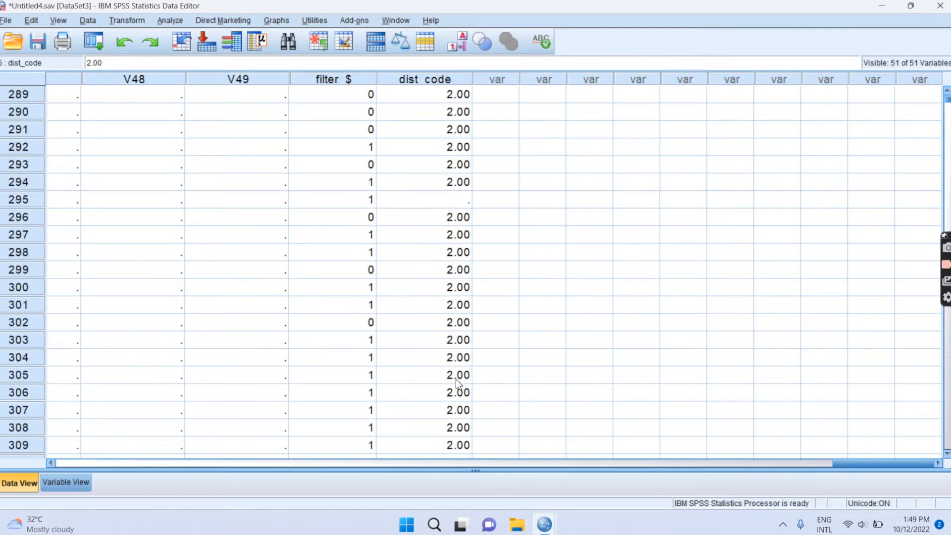
pyautogui.scroll(-6, 458, 382)
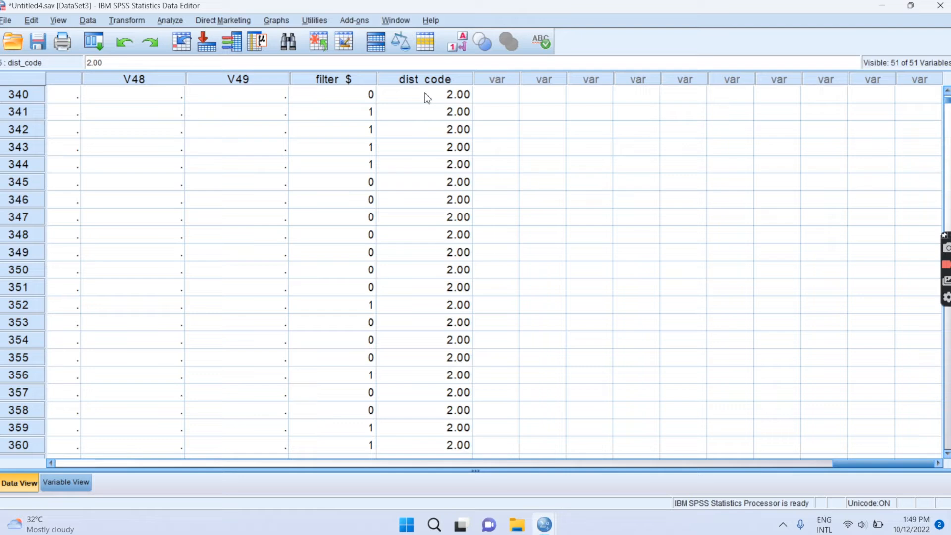
pyautogui.click(437, 80)
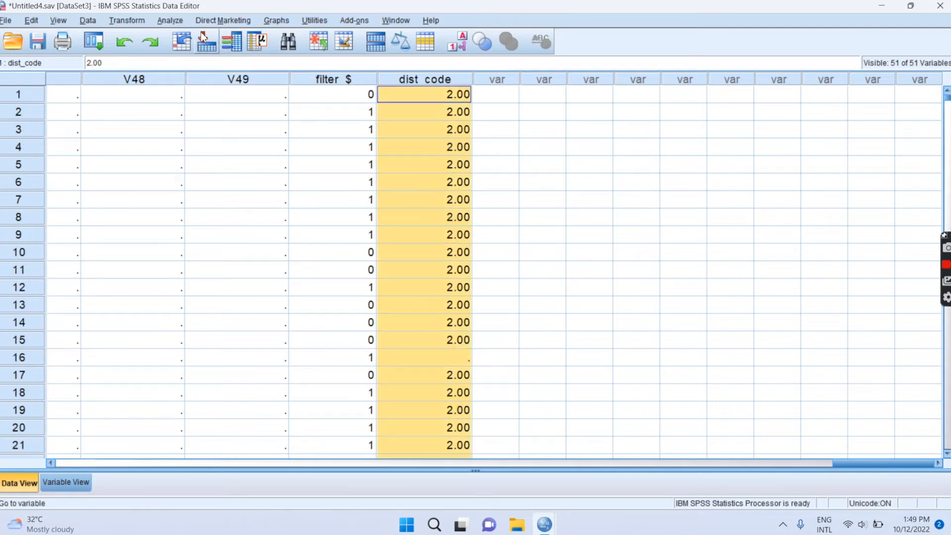
# Set up an Automatic Recode of DISTRICT into a new variable named DIST_AUTO
pyautogui.click(126, 21)
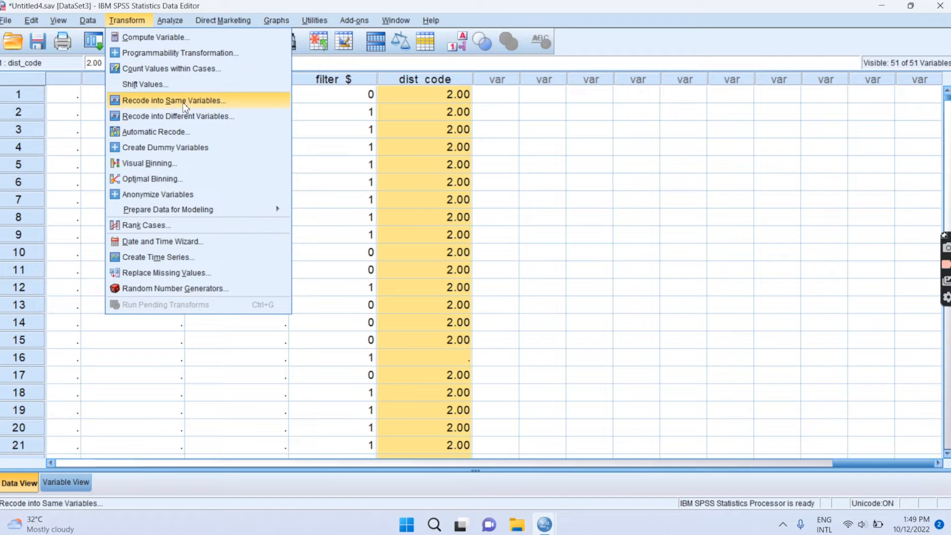
pyautogui.click(169, 133)
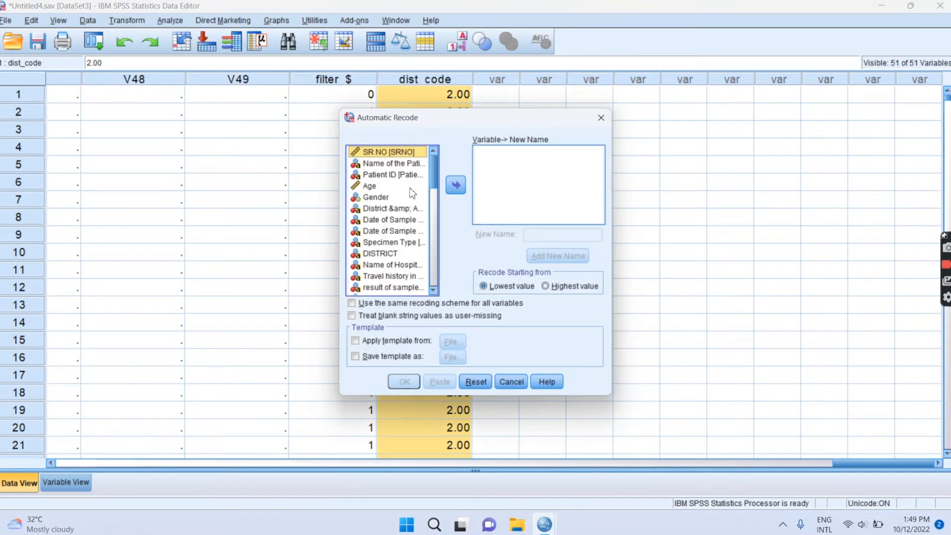
pyautogui.click(384, 253)
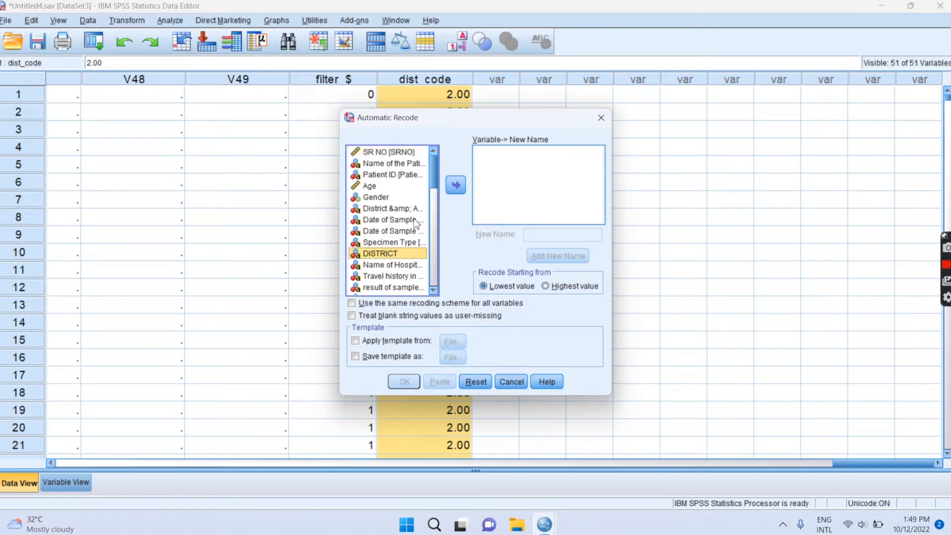
pyautogui.click(455, 185)
pyautogui.click(547, 235)
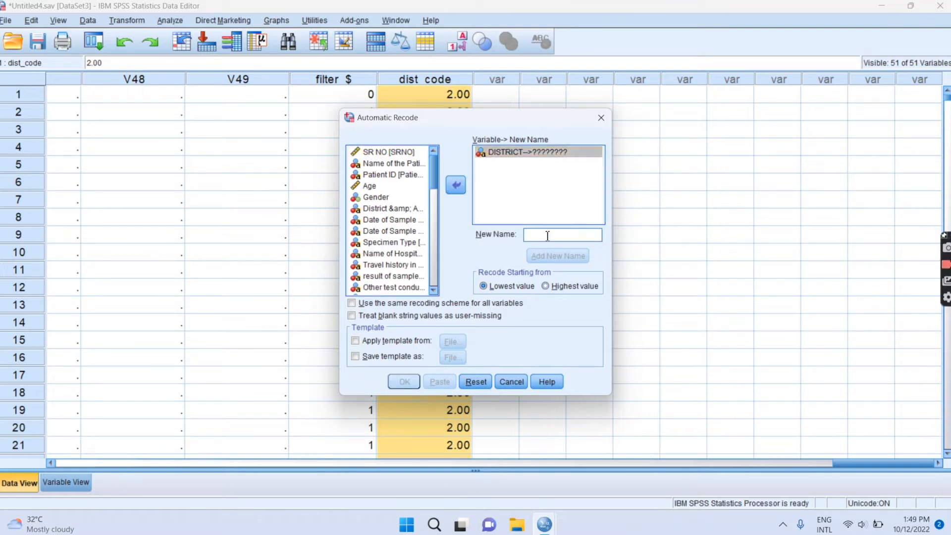
pyautogui.write('DIST')
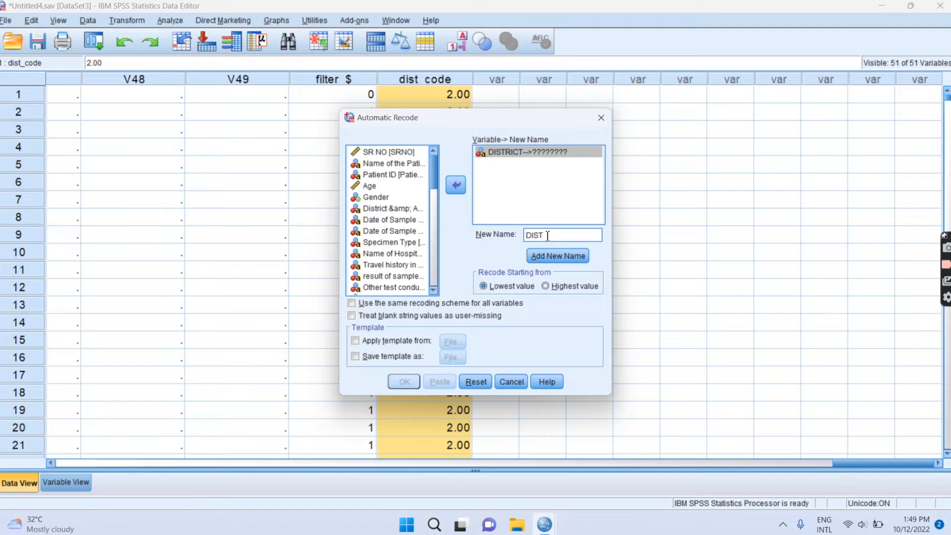
pyautogui.write('_AUTO')
pyautogui.click(560, 257)
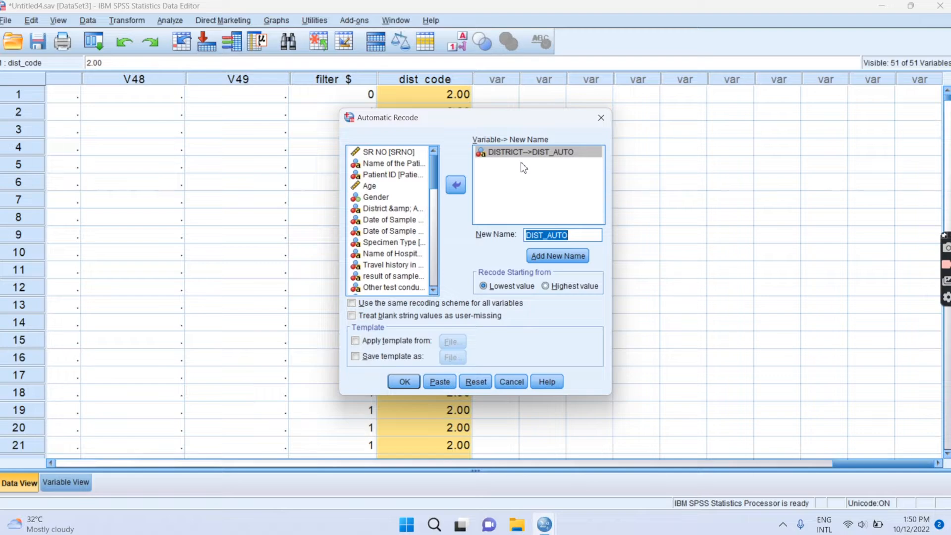
# Run the automatic recode of DISTRICT into DIST_AUTO and select the new variable's column in the Untitled4.sav dataset
pyautogui.press('Return')
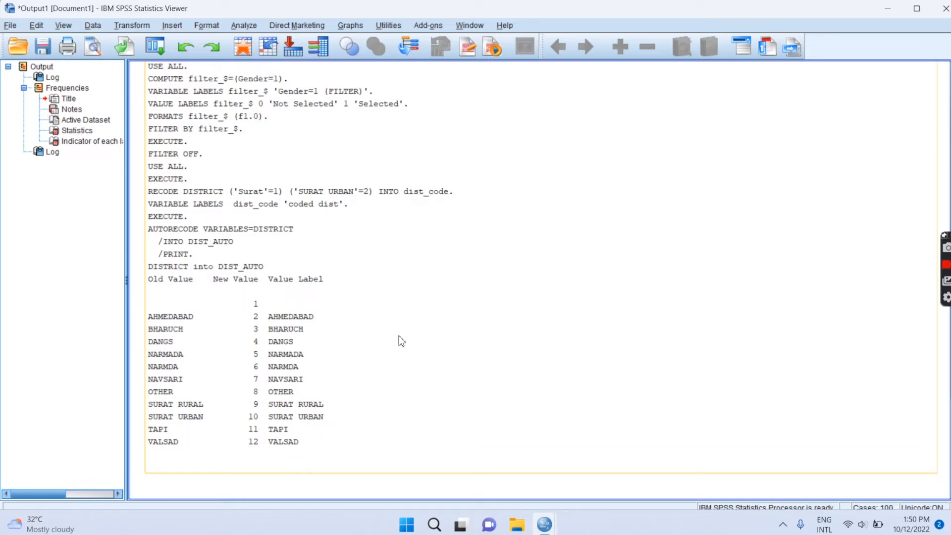
pyautogui.click(471, 476)
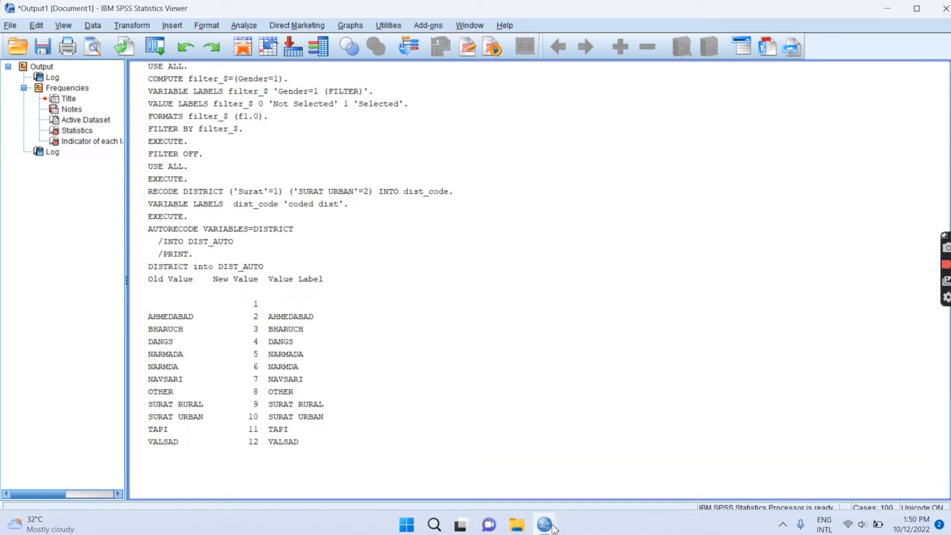
pyautogui.moveTo(544, 524)
pyautogui.click(649, 470)
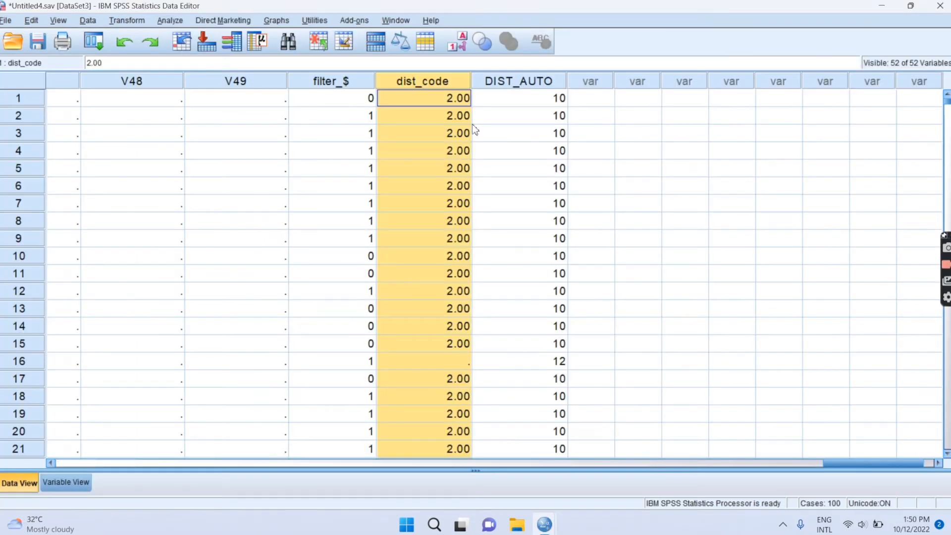
pyautogui.click(526, 82)
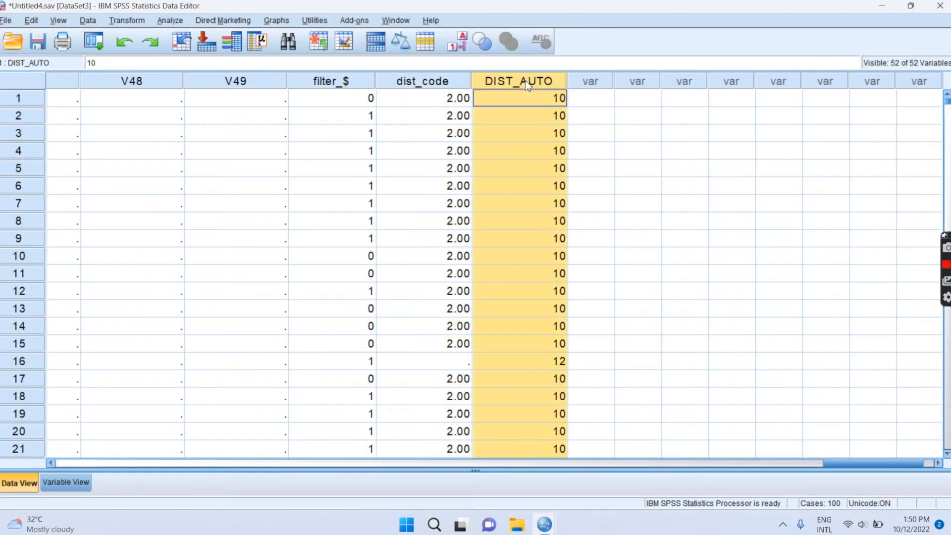
# Turn on the display of value labels in place of numeric codes for the dataset's coded variables
pyautogui.click(459, 49)
pyautogui.click(459, 49)
pyautogui.click(460, 49)
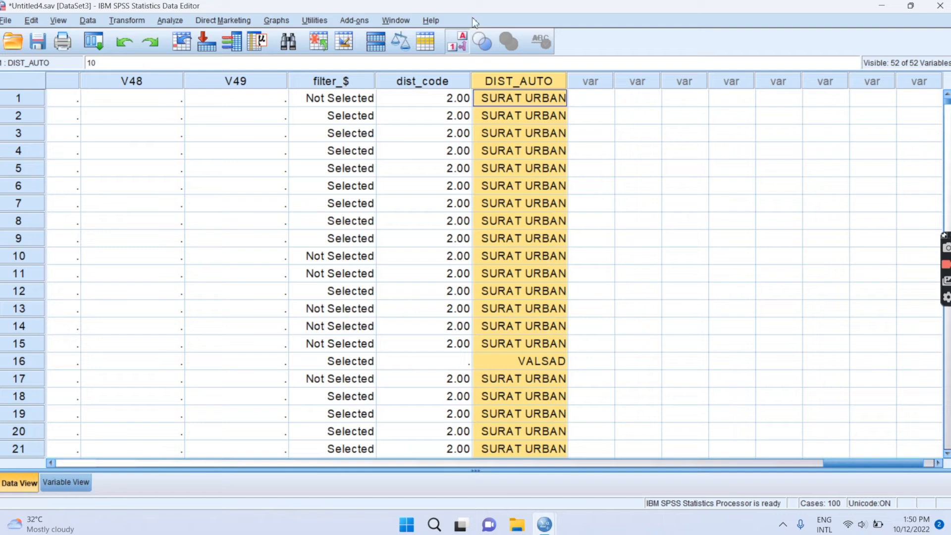
pyautogui.click(459, 49)
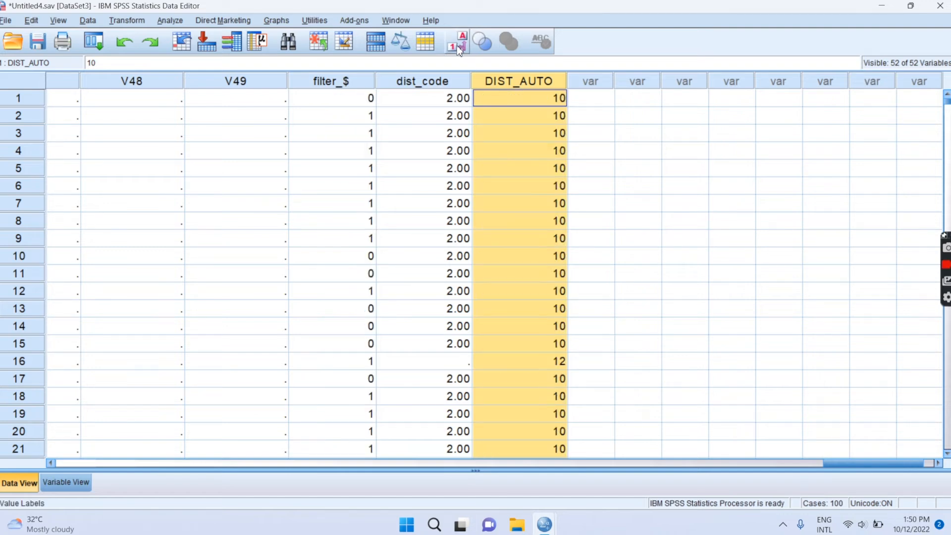
pyautogui.click(459, 48)
pyautogui.click(459, 48)
pyautogui.click(459, 48)
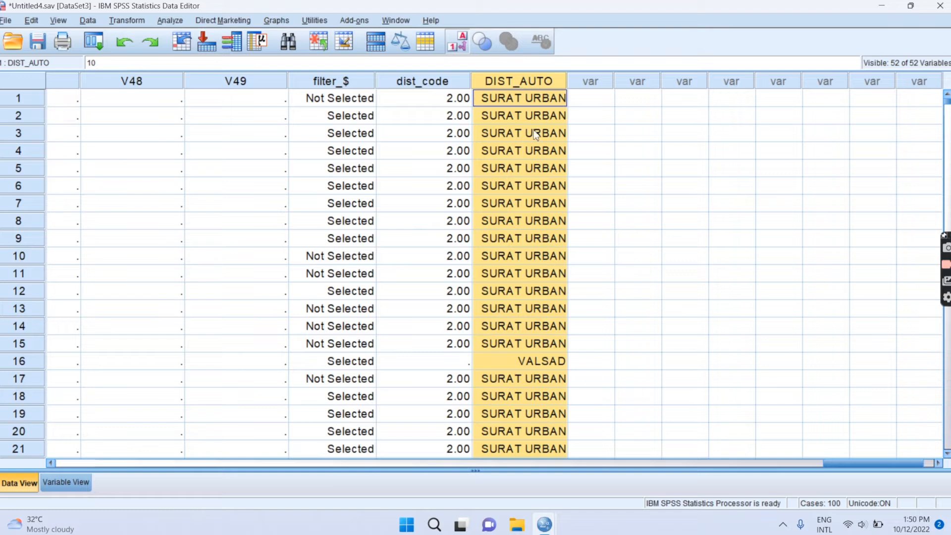
pyautogui.moveTo(544, 528)
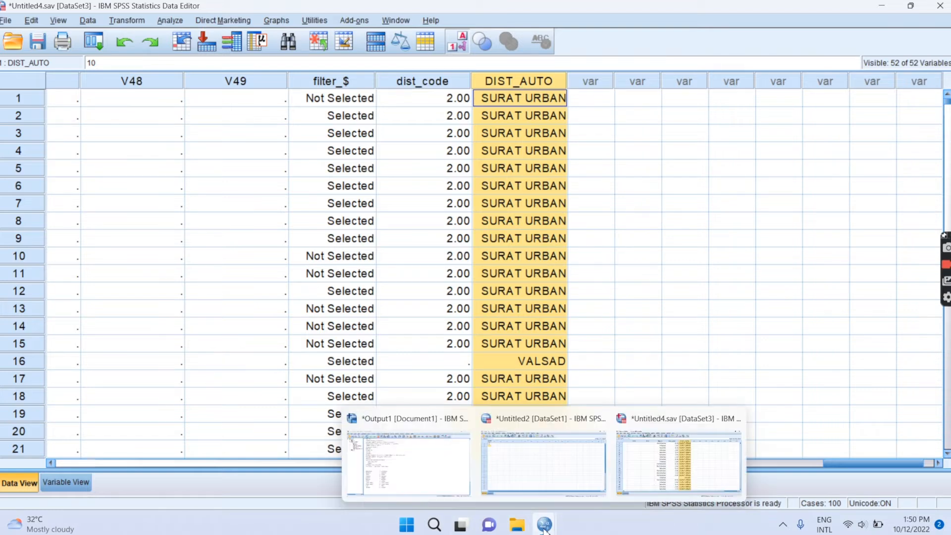
pyautogui.click(647, 475)
# Look over the Create Dummy Variables options and the other data transformation commands without creating any variables
pyautogui.click(125, 21)
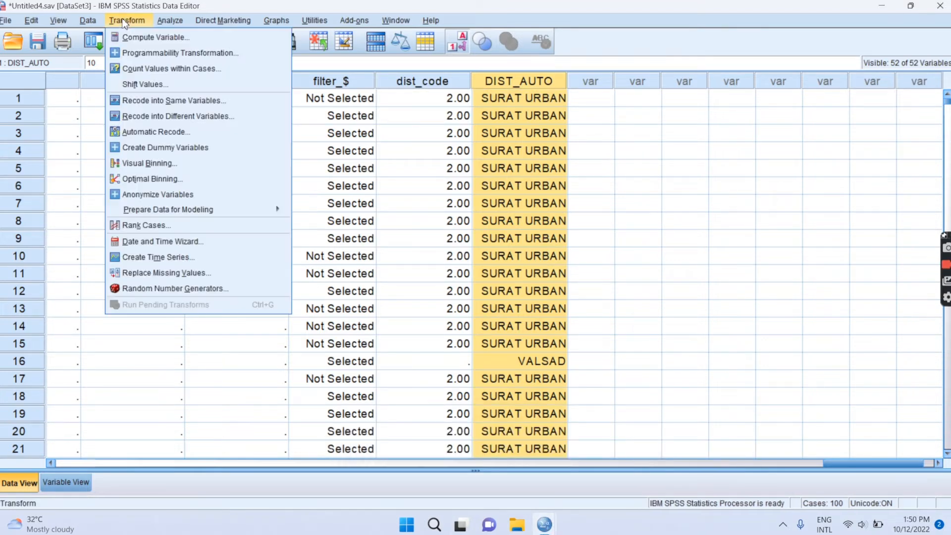
pyautogui.click(192, 149)
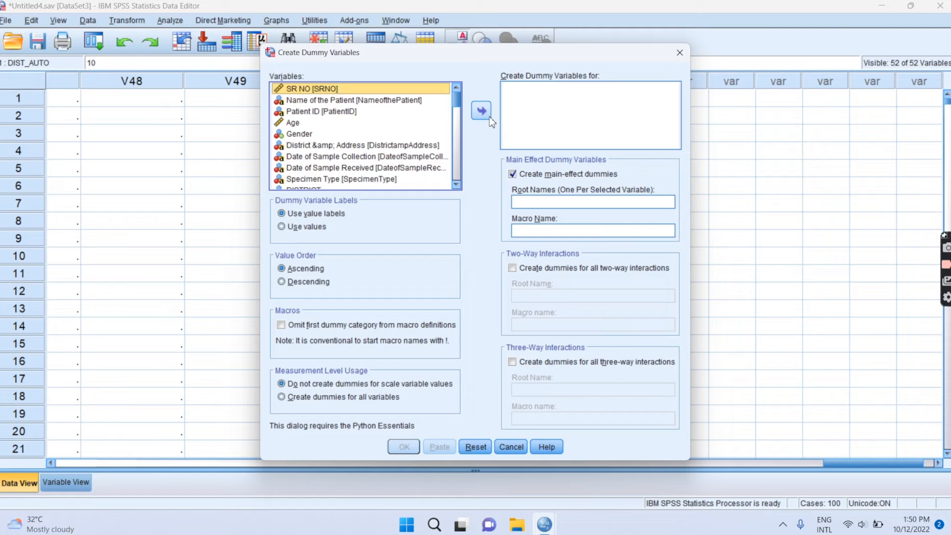
pyautogui.click(511, 447)
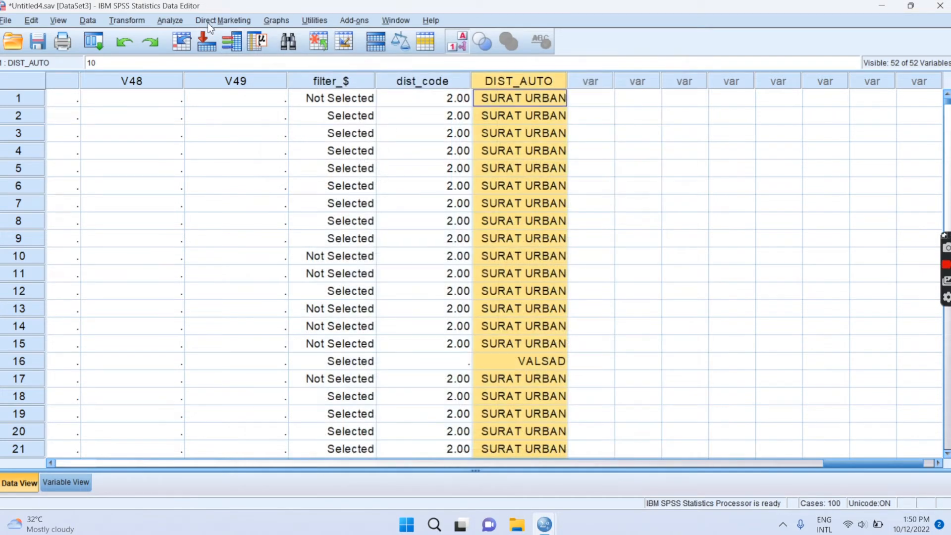
pyautogui.click(170, 20)
pyautogui.click(127, 20)
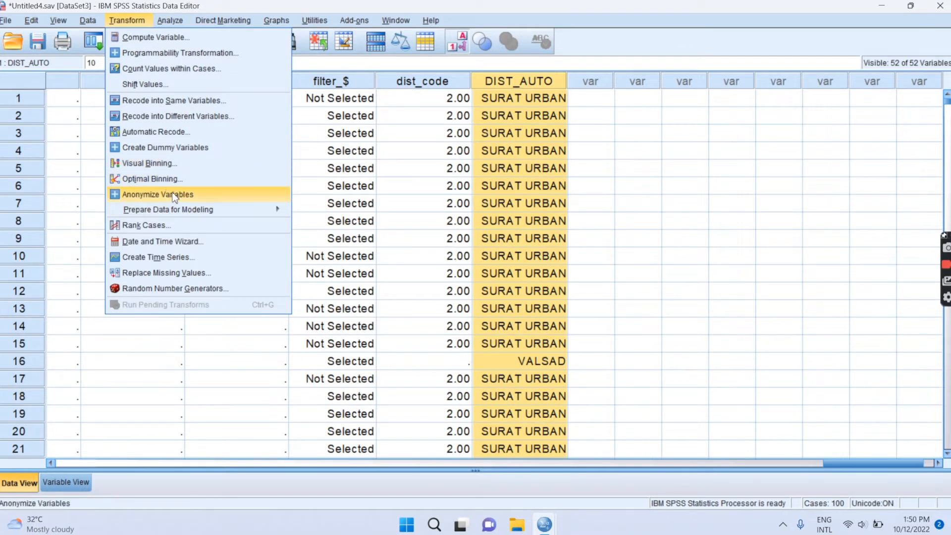
pyautogui.moveTo(158, 212)
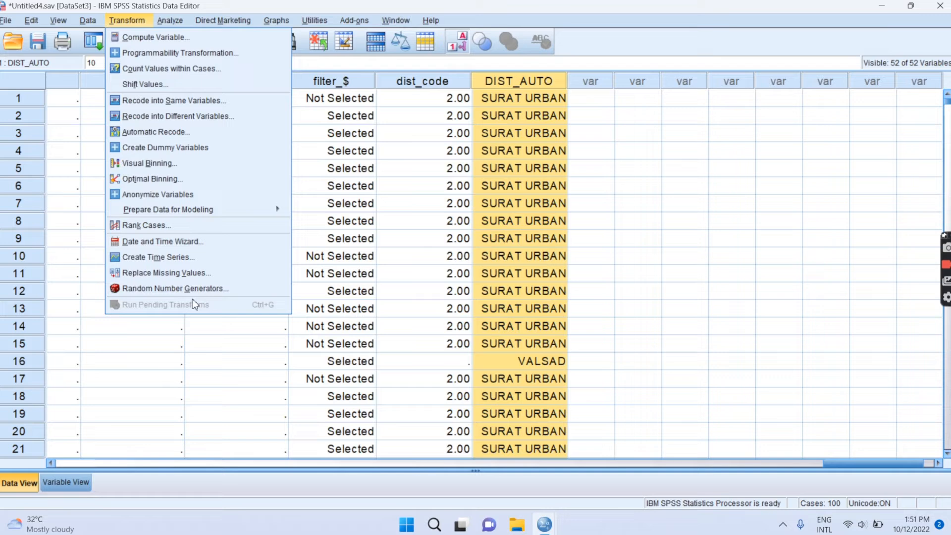
# Examine the available statistical procedures, including reports, mixed models, correlation, classification, survival, multiple response and complex samples
pyautogui.moveTo(169, 23)
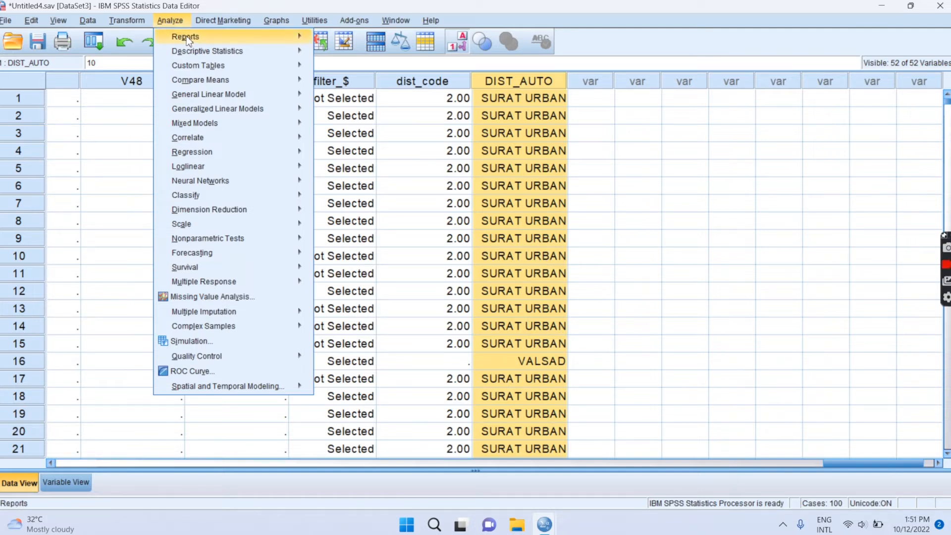
pyautogui.moveTo(186, 36)
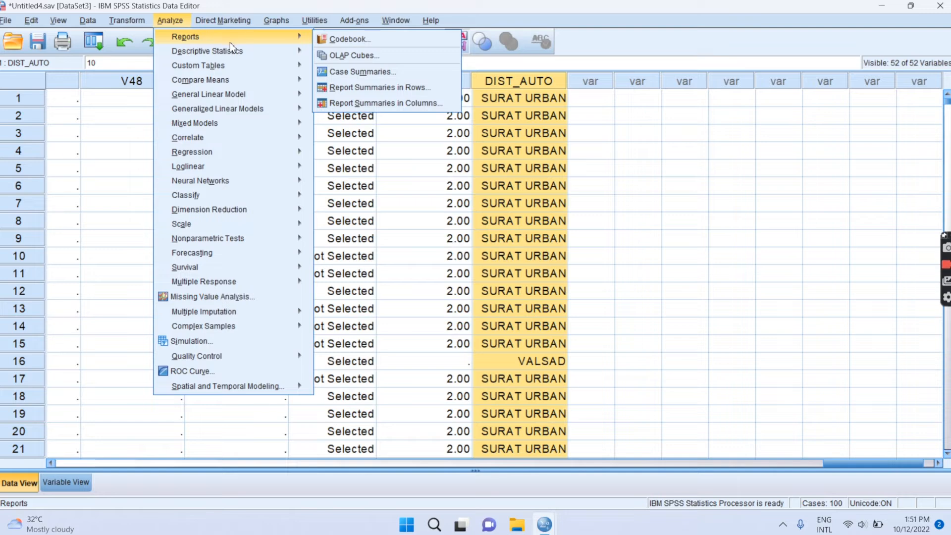
pyautogui.moveTo(233, 56)
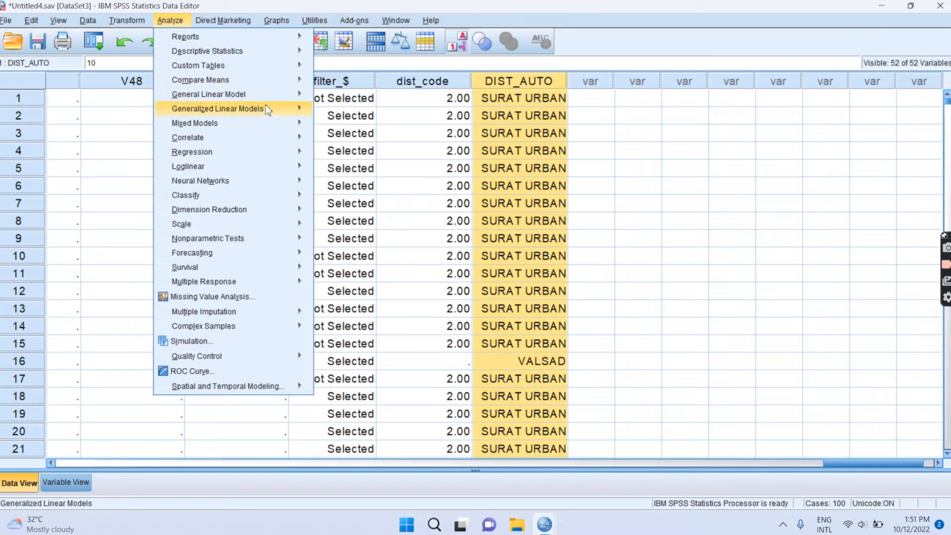
pyautogui.moveTo(246, 95)
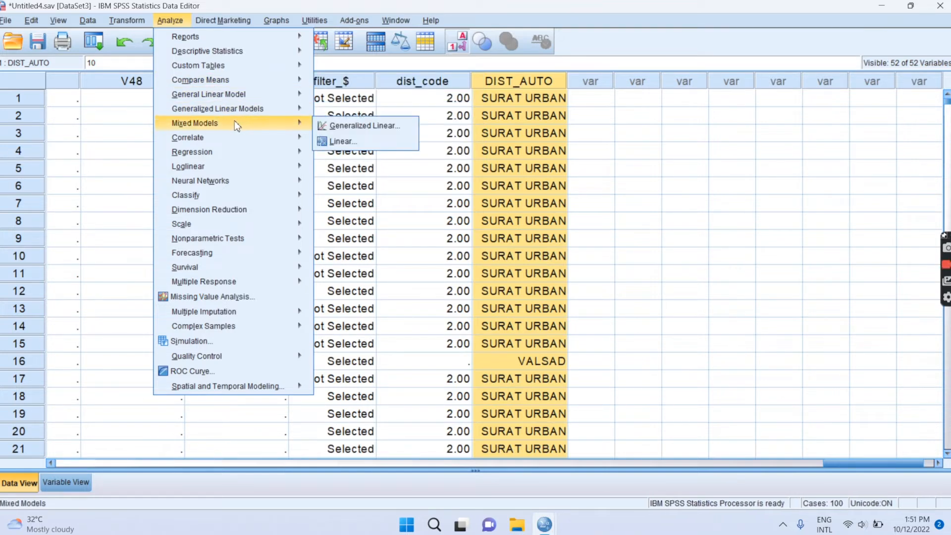
pyautogui.moveTo(214, 140)
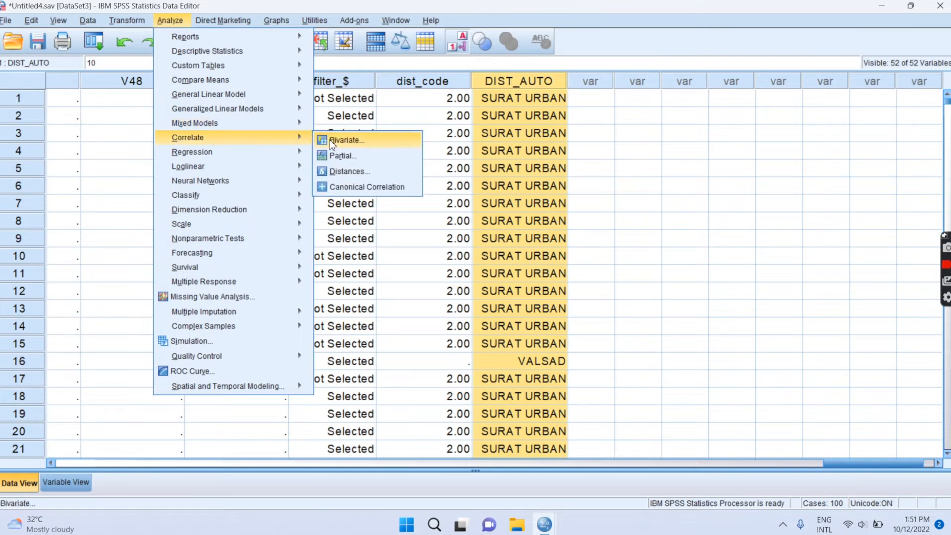
pyautogui.moveTo(233, 214)
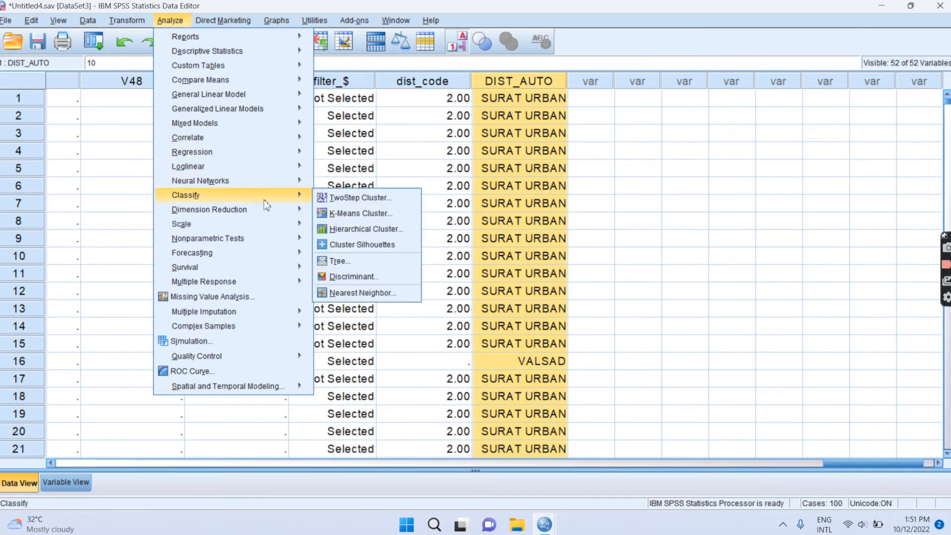
pyautogui.moveTo(217, 228)
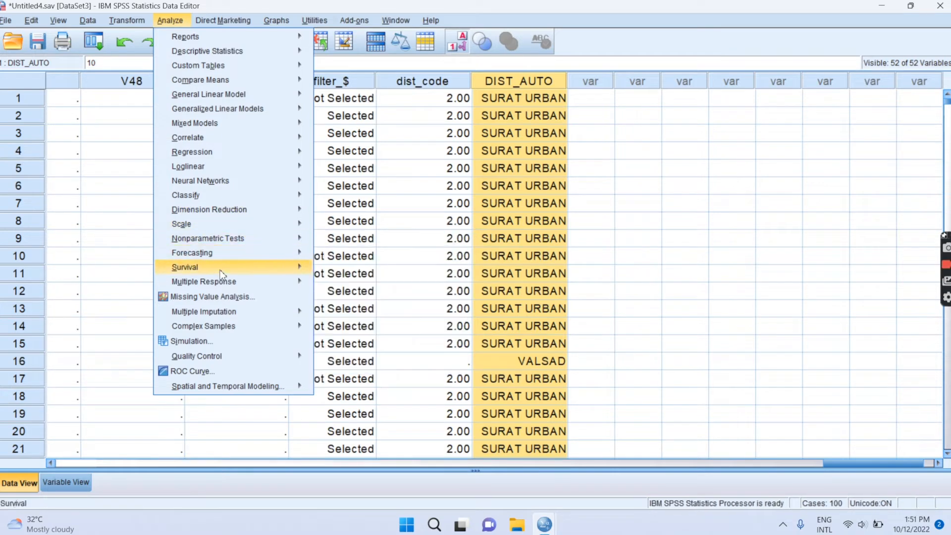
pyautogui.moveTo(238, 284)
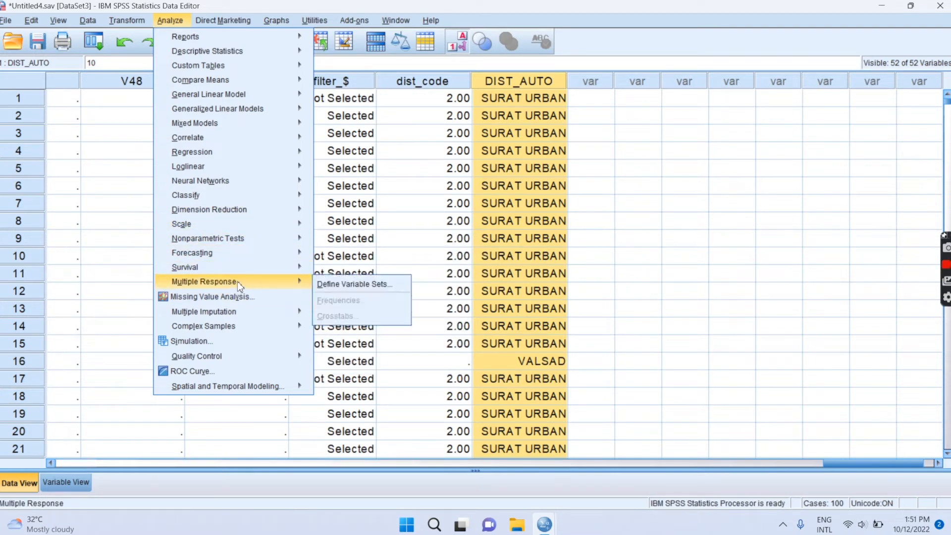
pyautogui.moveTo(261, 269)
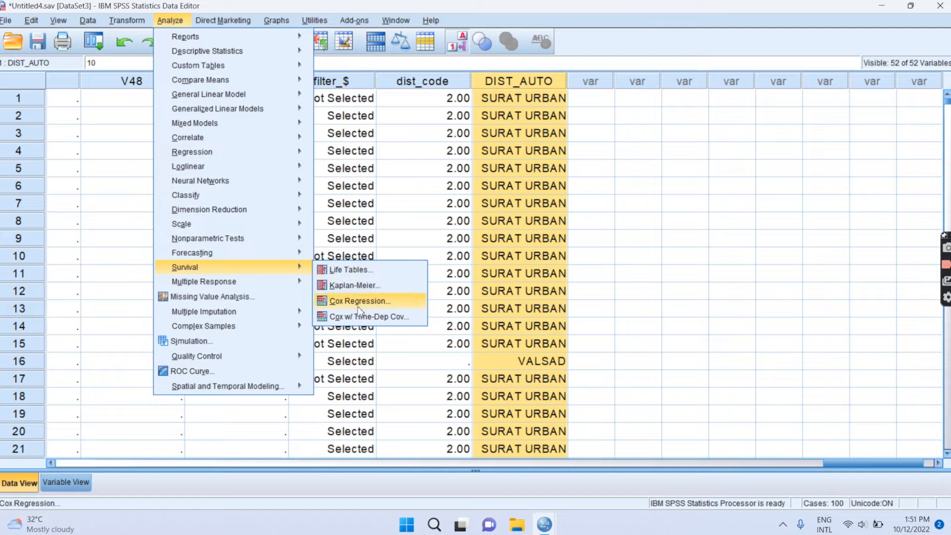
pyautogui.moveTo(223, 317)
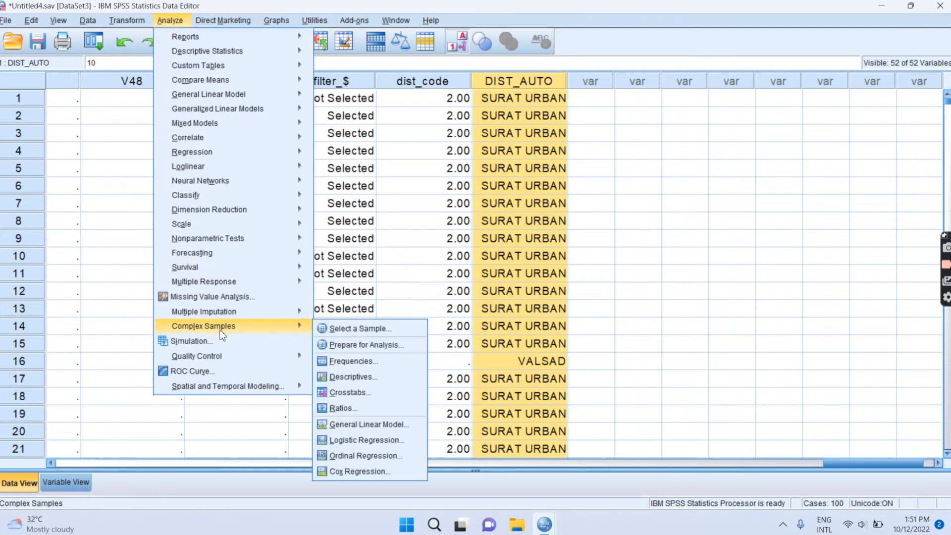
pyautogui.moveTo(221, 358)
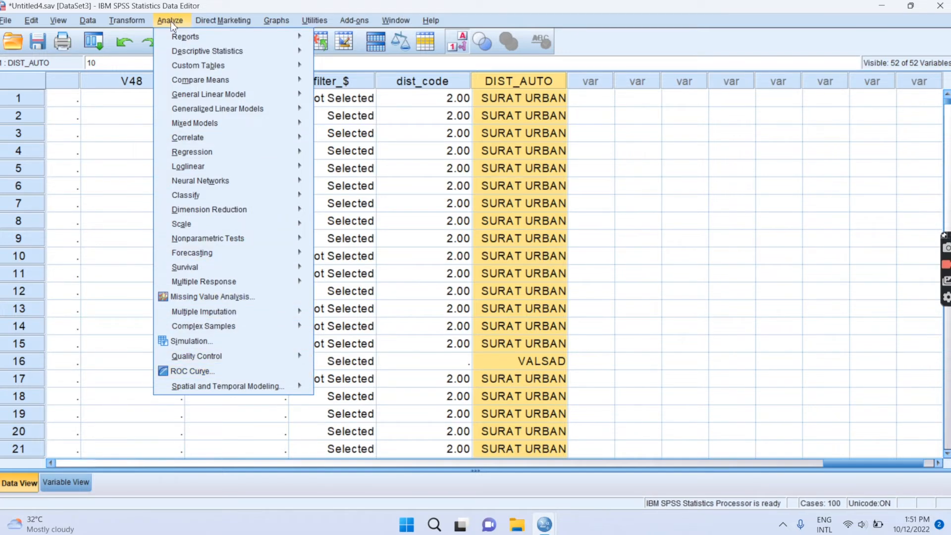
pyautogui.moveTo(189, 35)
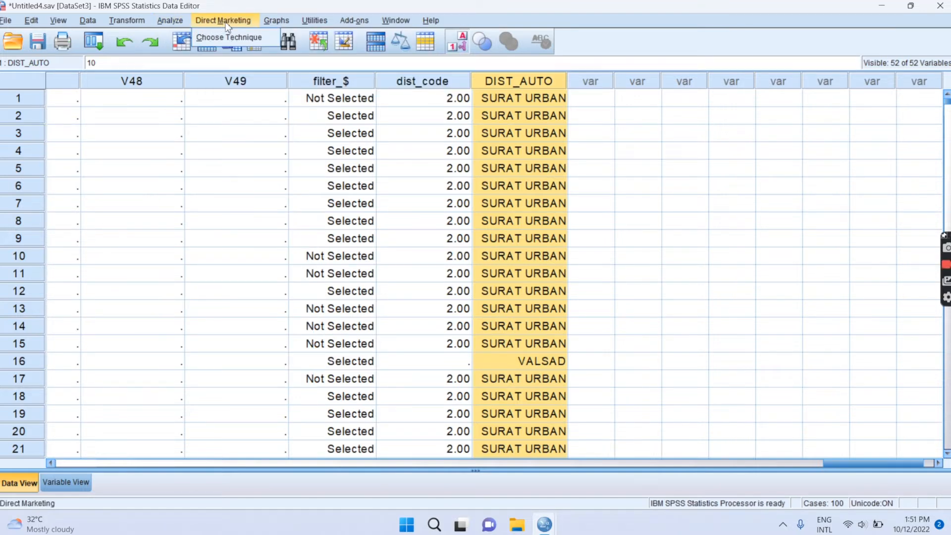
# Examine the legacy graph types and the Chart Builder gallery, including Scatter/Dot, Histogram, High-Low and Dual Axes, without building a chart
pyautogui.moveTo(280, 20)
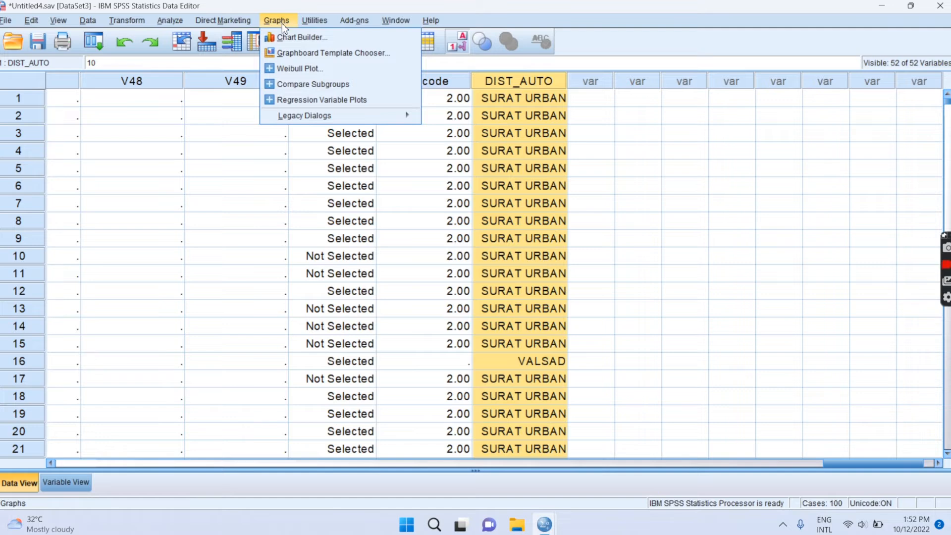
pyautogui.moveTo(318, 121)
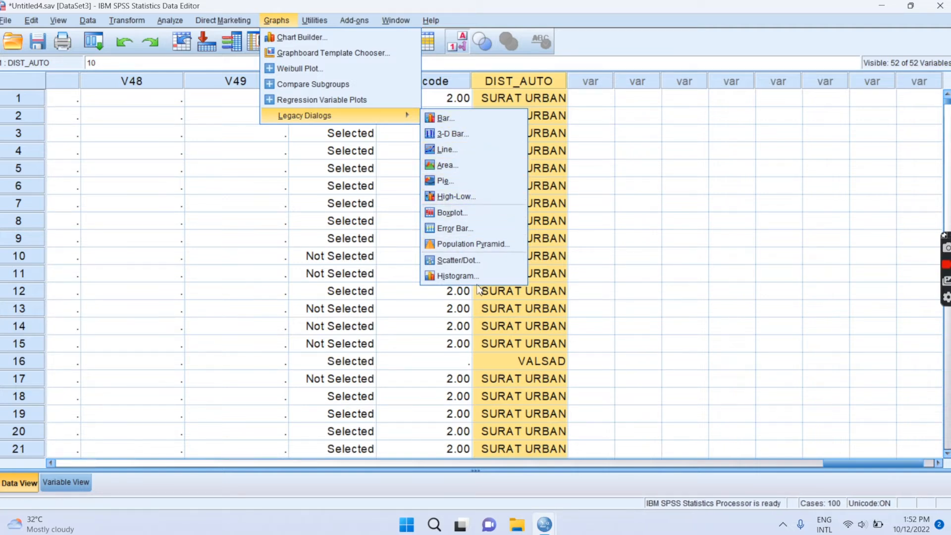
pyautogui.click(287, 37)
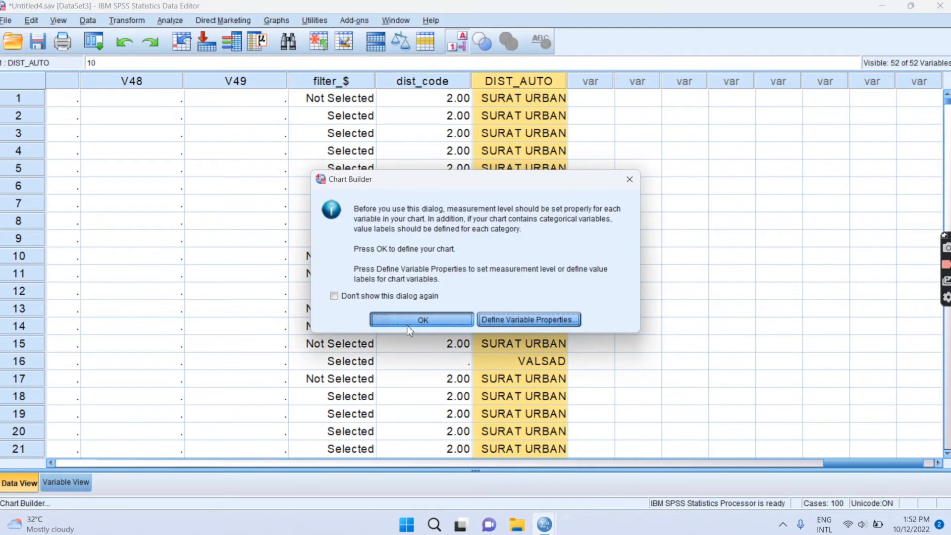
pyautogui.click(406, 321)
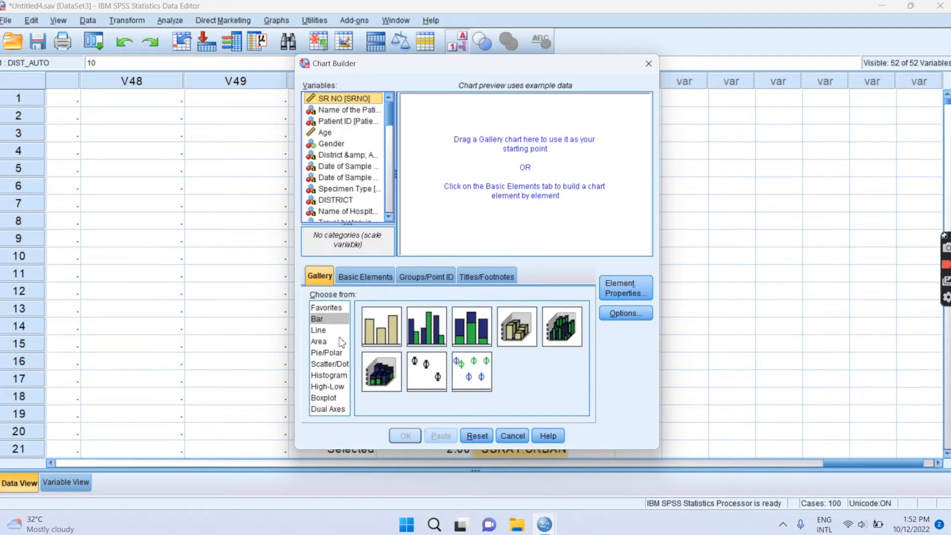
pyautogui.click(328, 364)
pyautogui.click(327, 377)
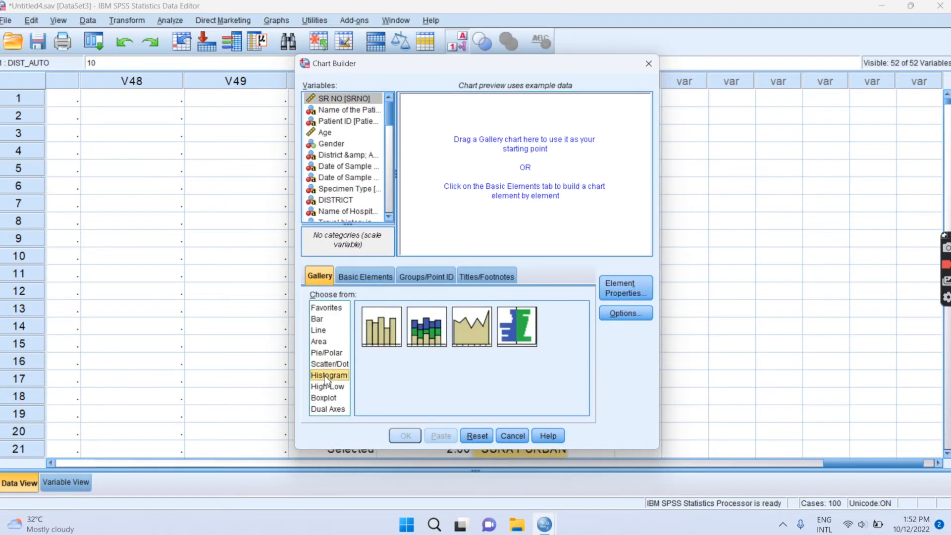
pyautogui.click(325, 387)
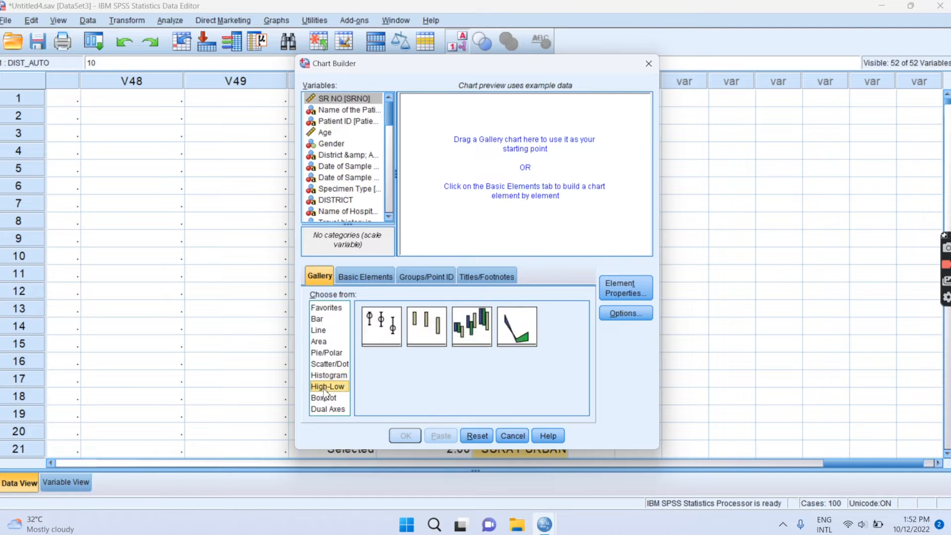
pyautogui.click(328, 409)
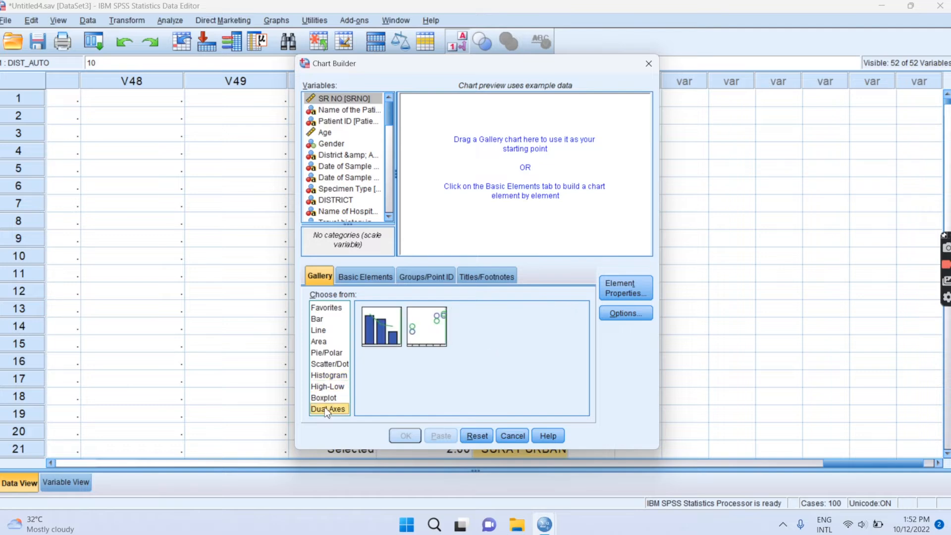
pyautogui.click(318, 330)
pyautogui.press('Escape')
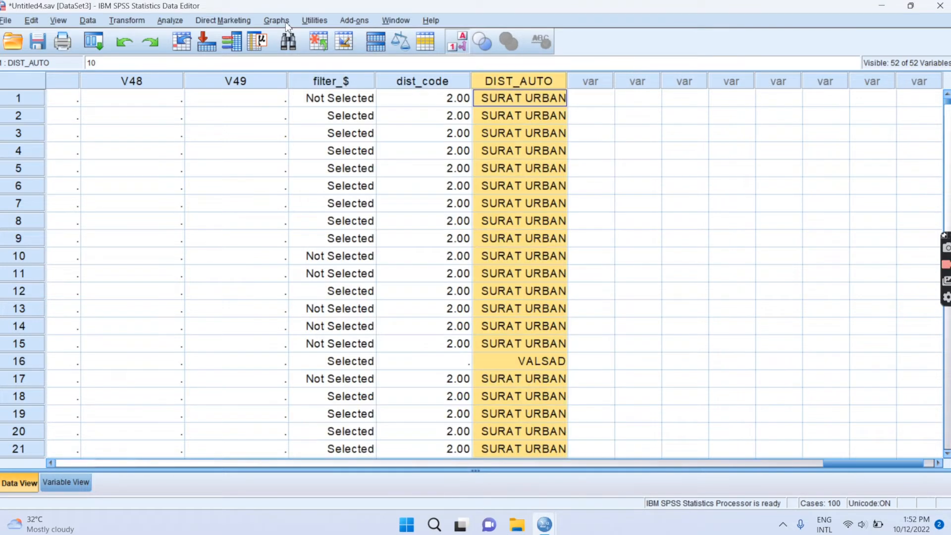
# Look over the utility commands, the Data File Comments dialog and the add-on services without adding any comment
pyautogui.click(277, 20)
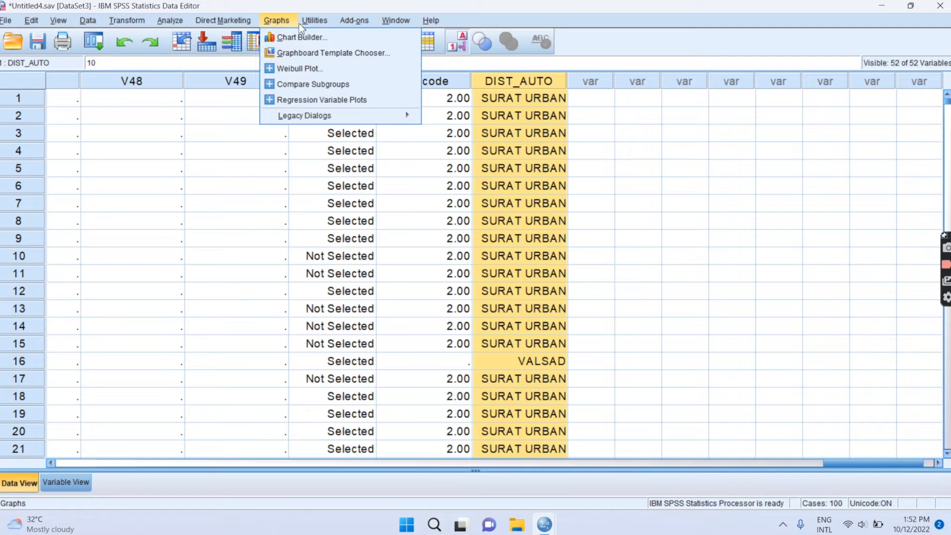
pyautogui.moveTo(315, 20)
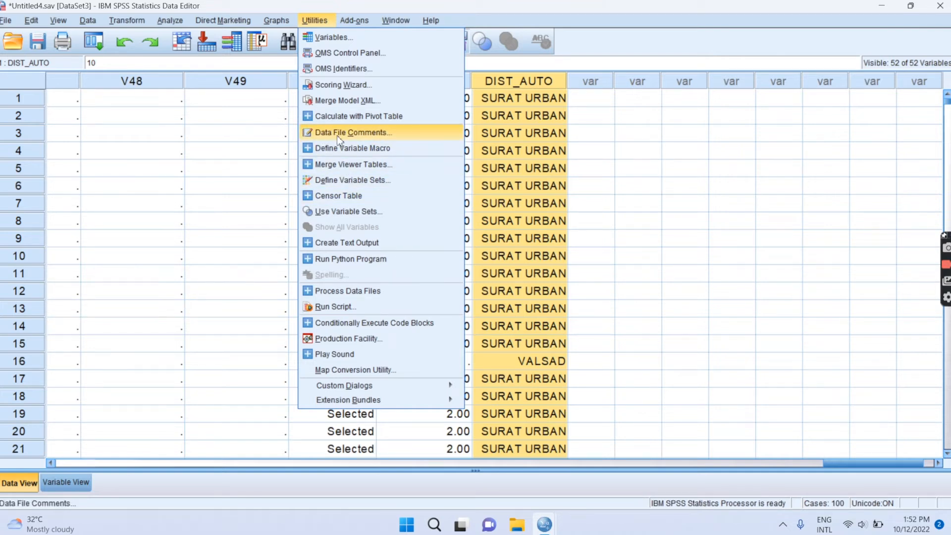
pyautogui.click(373, 133)
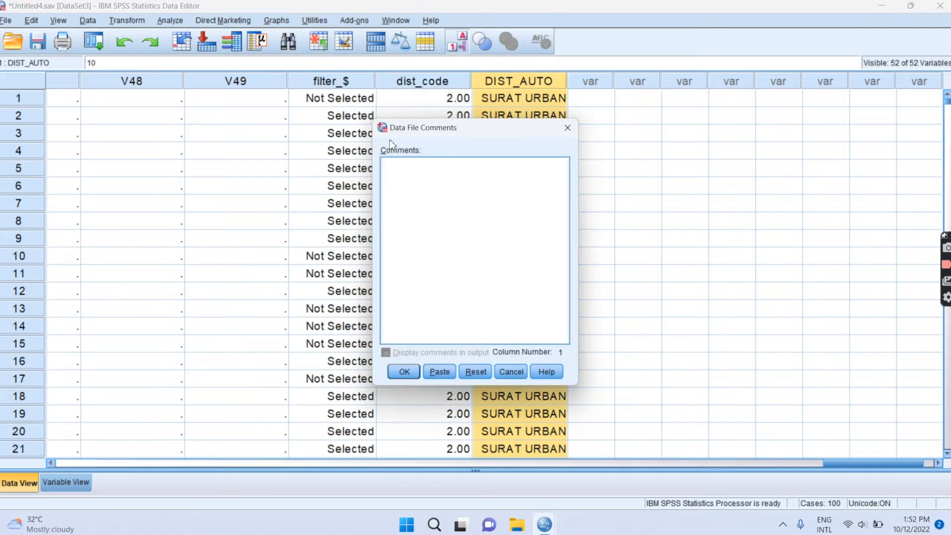
pyautogui.click(567, 127)
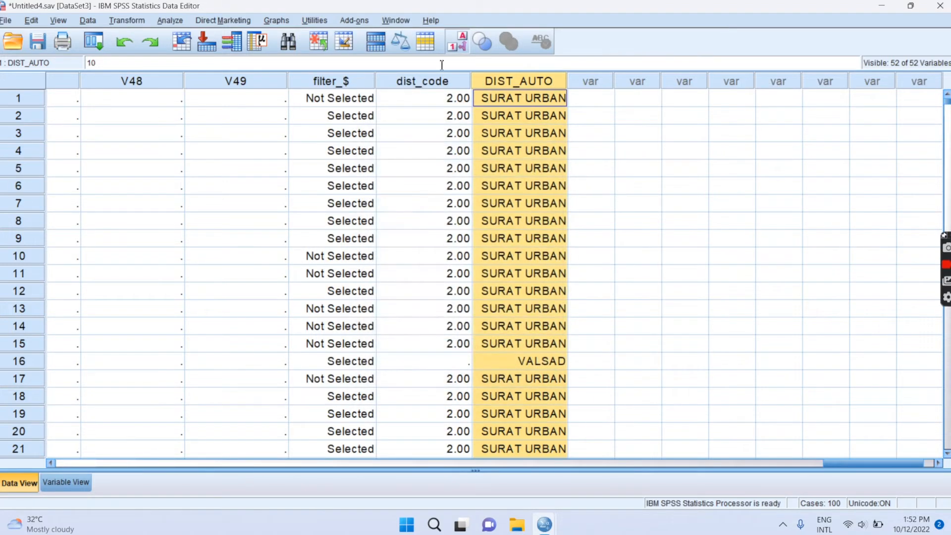
pyautogui.click(354, 20)
pyautogui.moveTo(365, 42)
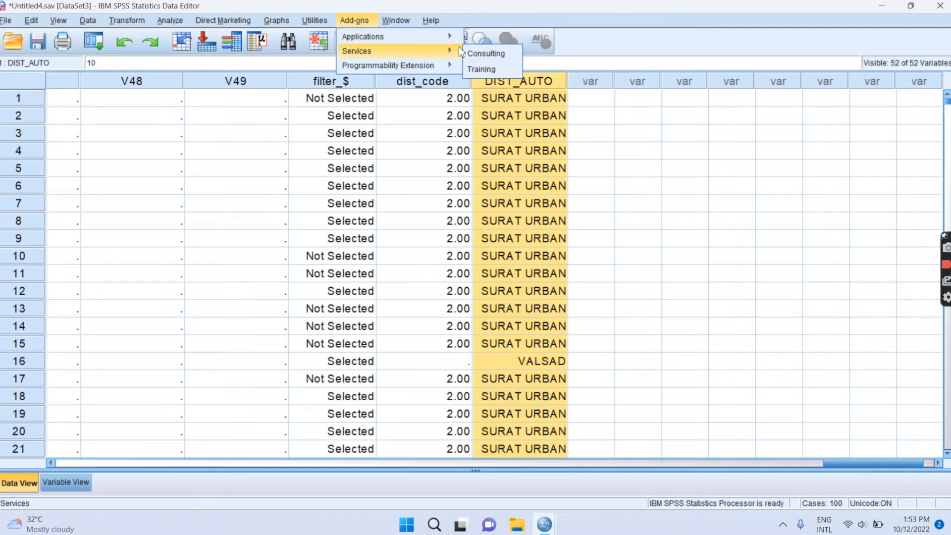
pyautogui.moveTo(404, 69)
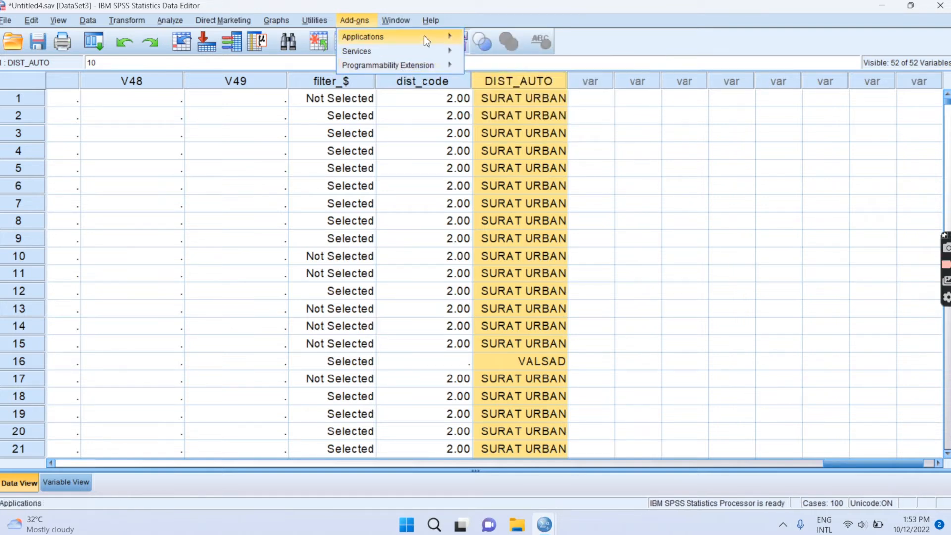
# View the other open windows, the Untitled2 dataset and the Output1 viewer, and return to the Untitled4.sav dataset
pyautogui.moveTo(396, 22)
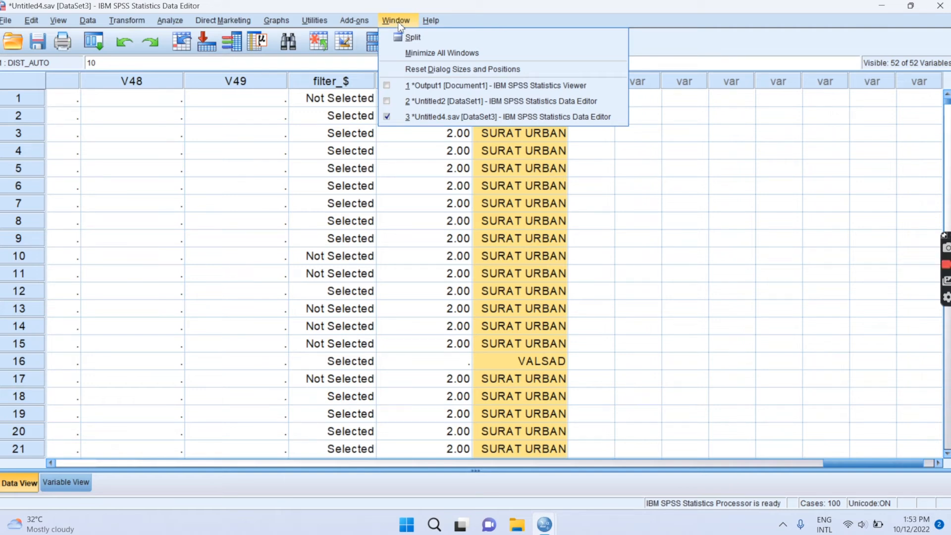
pyautogui.click(461, 102)
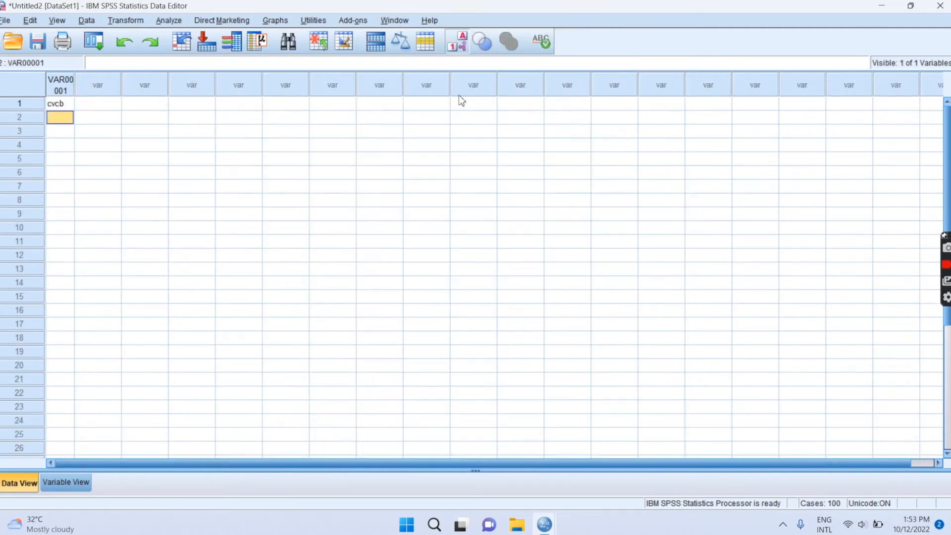
pyautogui.click(396, 21)
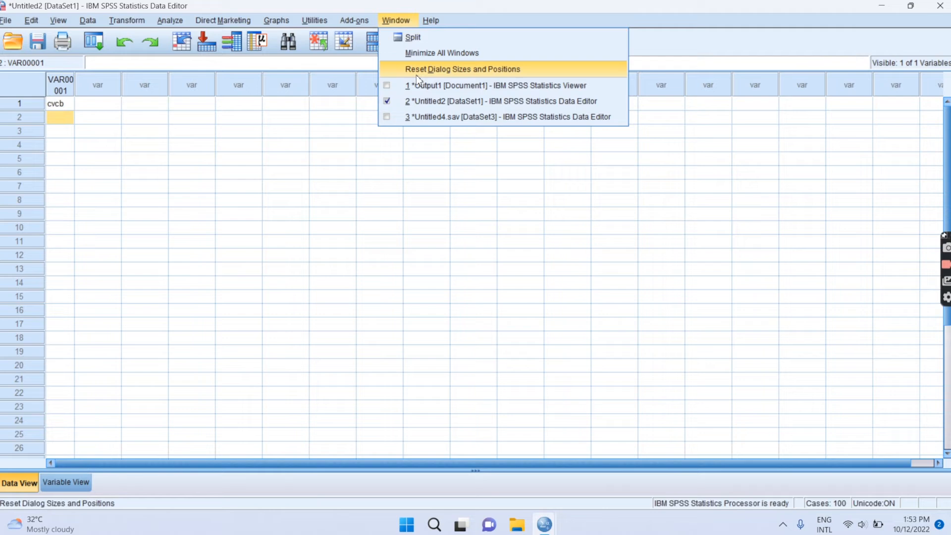
pyautogui.click(441, 117)
pyautogui.click(354, 21)
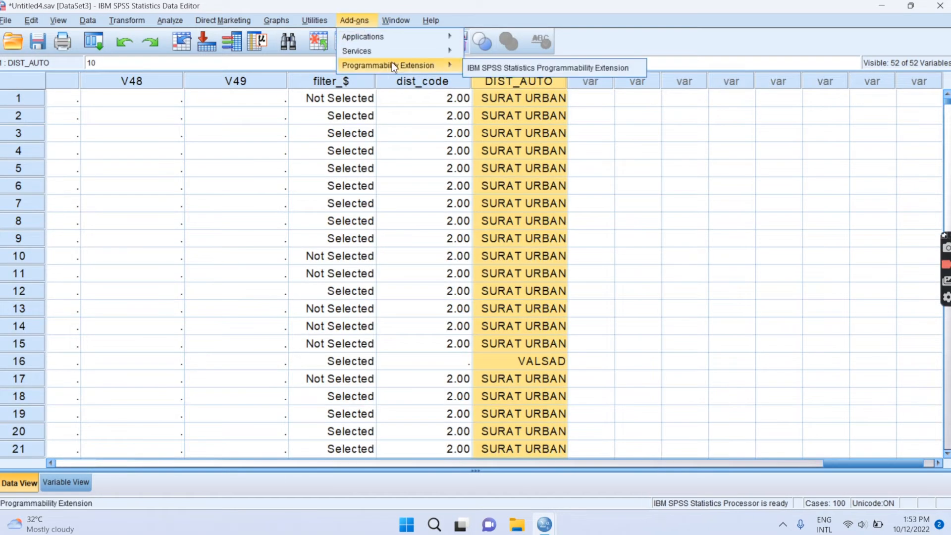
pyautogui.moveTo(396, 20)
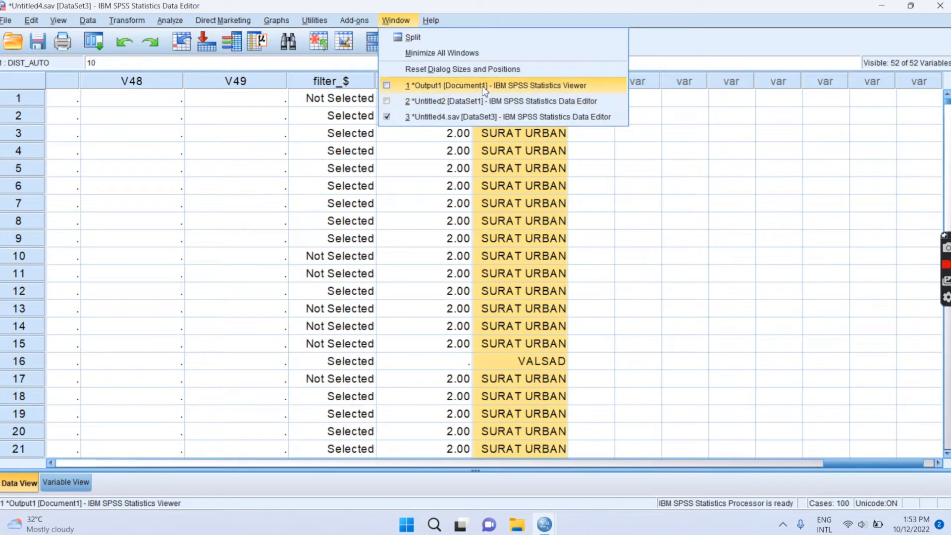
pyautogui.click(456, 85)
pyautogui.click(421, 26)
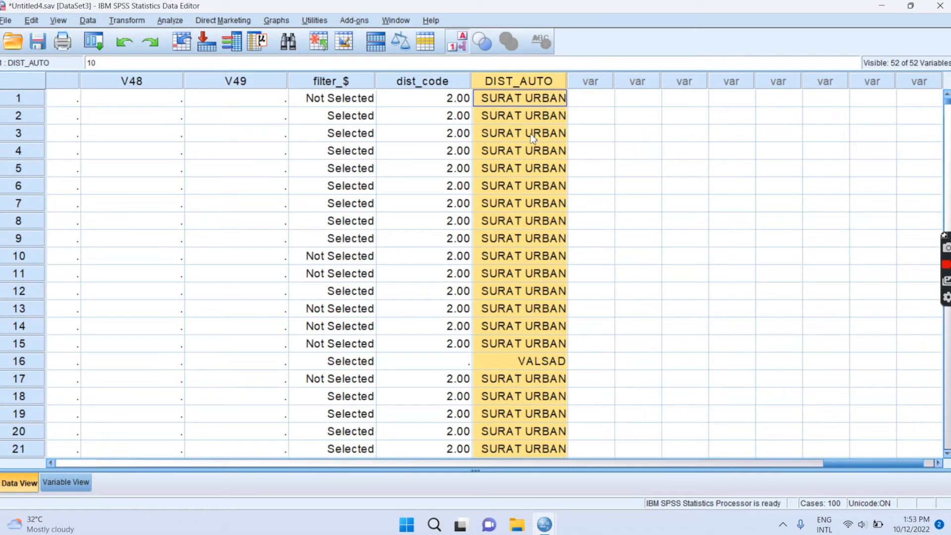
pyautogui.click(430, 21)
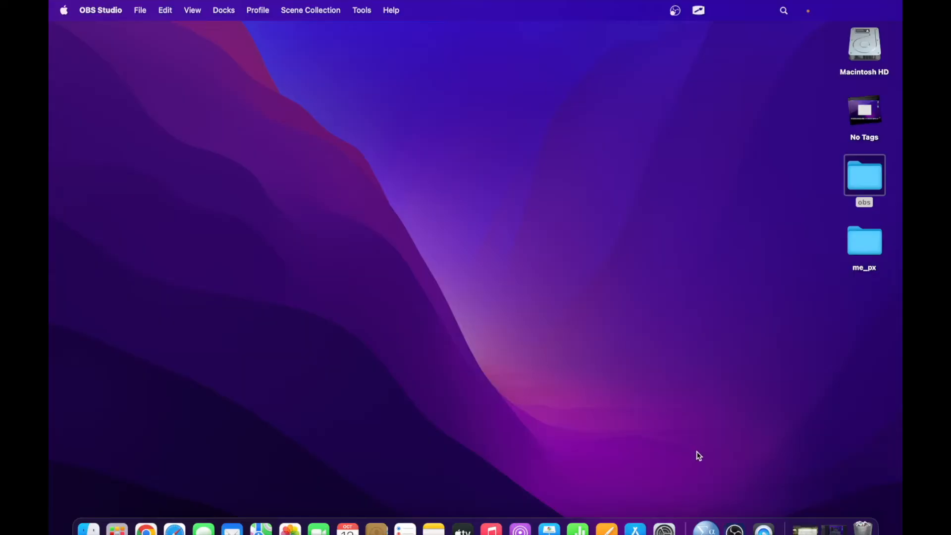
# Start SPSS Statistics on the Mac, enlarge the empty Data Editor window, and view its Variable View and Data View
pyautogui.click(707, 527)
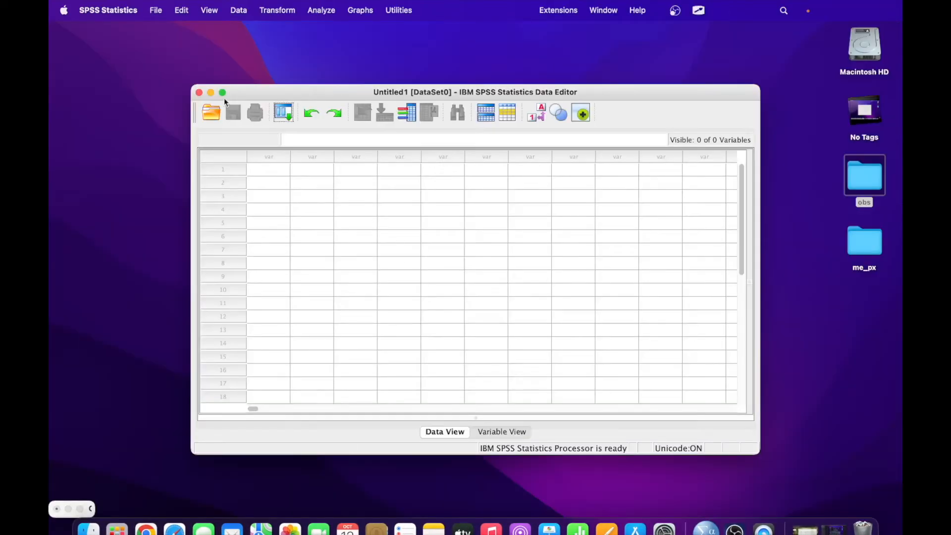
pyautogui.click(222, 93)
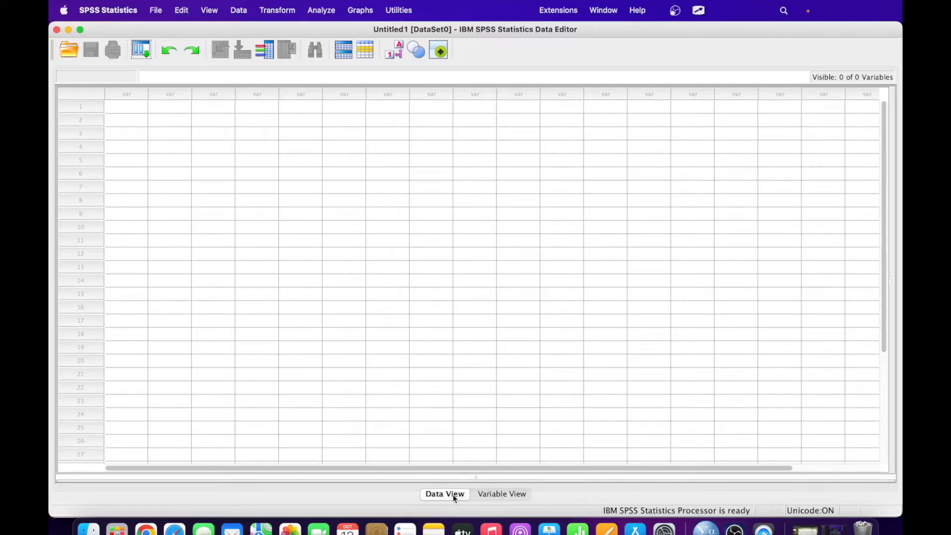
pyautogui.click(494, 495)
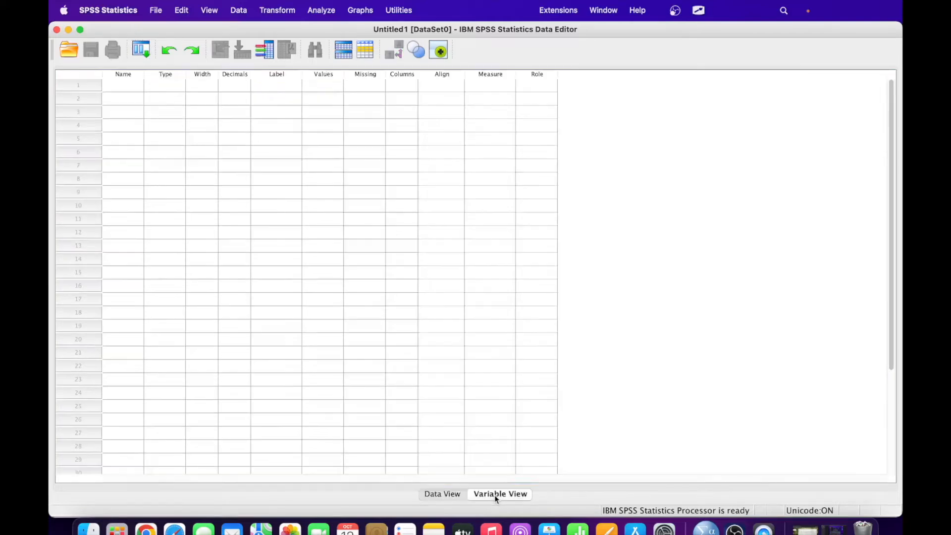
pyautogui.click(444, 495)
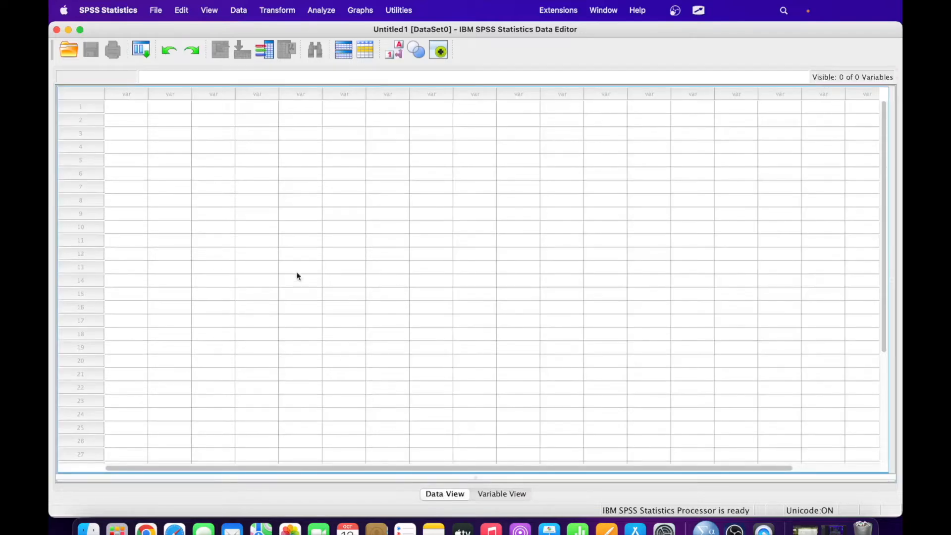
# Create a new empty dataset and enlarge its Data Editor window
pyautogui.click(157, 11)
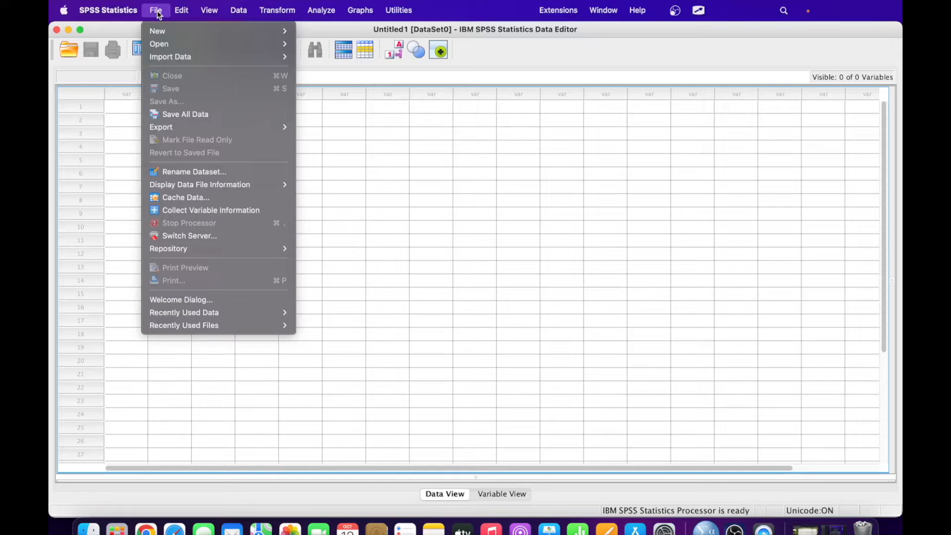
pyautogui.moveTo(168, 31)
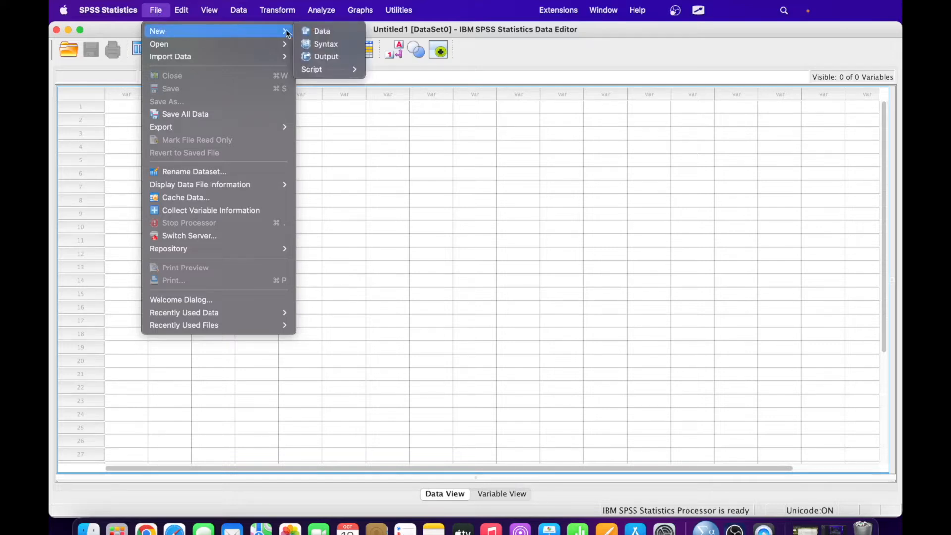
pyautogui.click(330, 31)
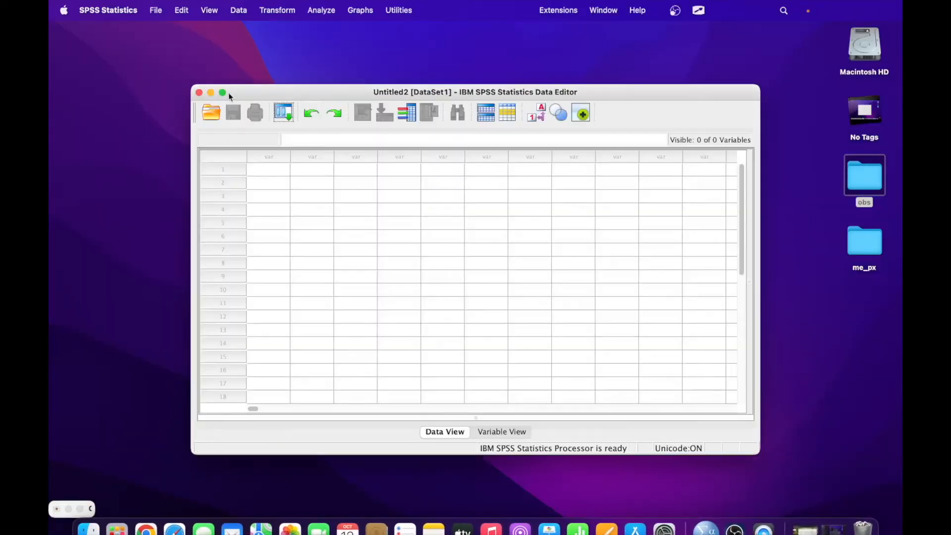
pyautogui.click(222, 92)
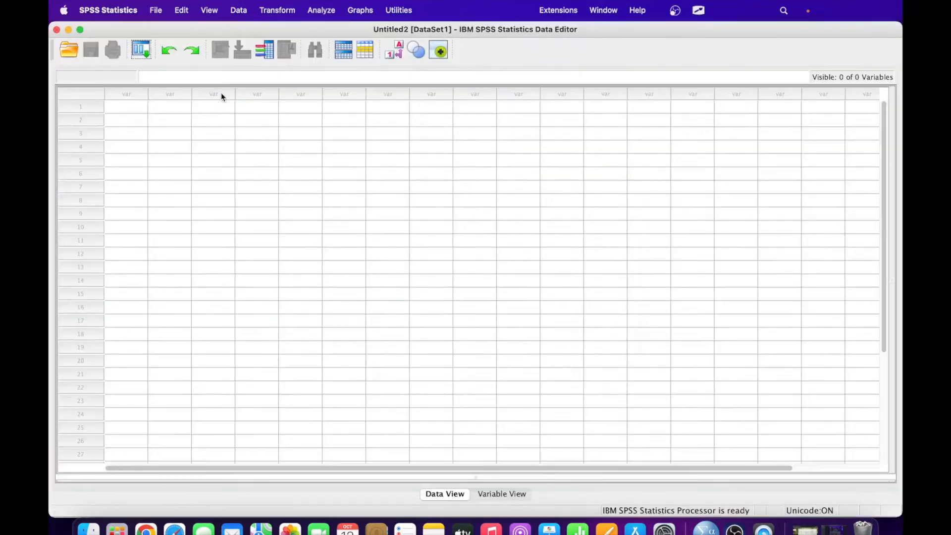
# Open the Excel workbook PSM_COVID19_PART-I.xlsx from the DataMx_Hands_on folder as a data file
pyautogui.click(156, 11)
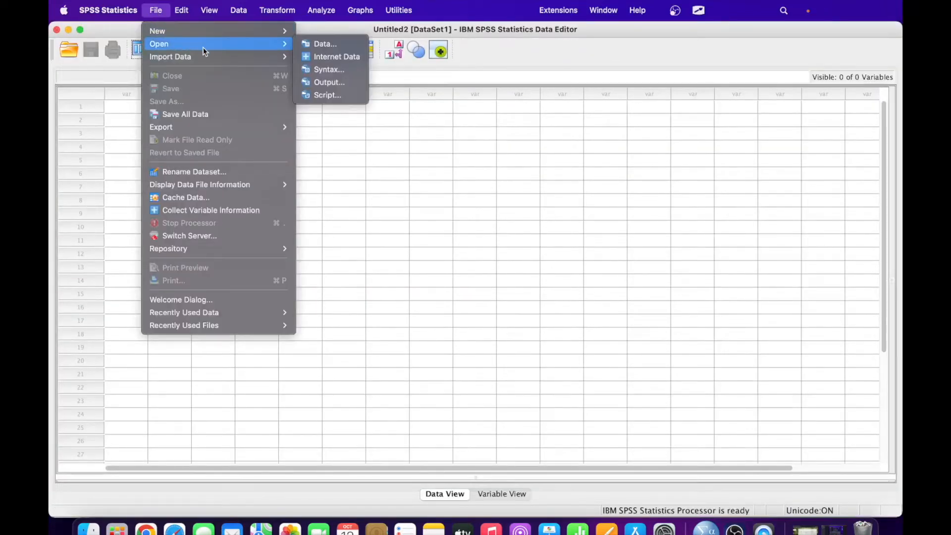
pyautogui.click(324, 45)
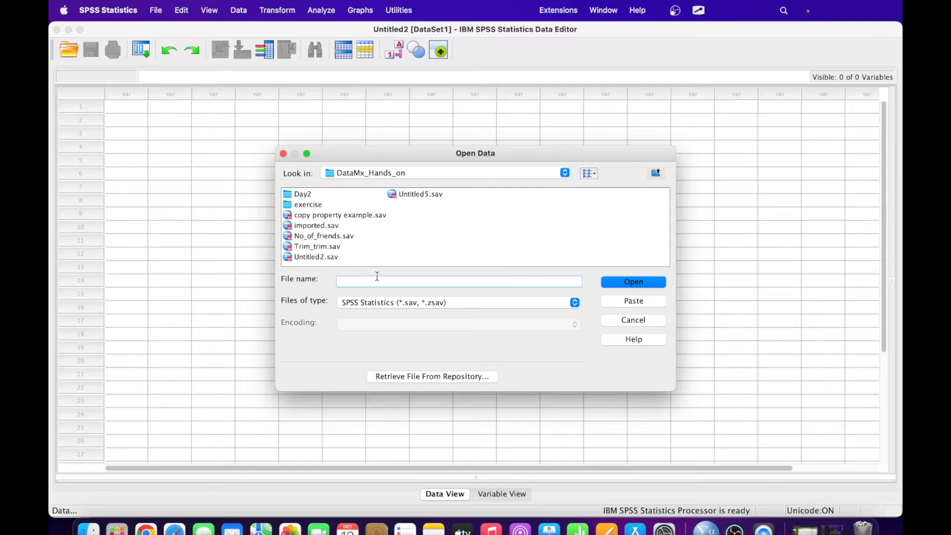
pyautogui.click(390, 304)
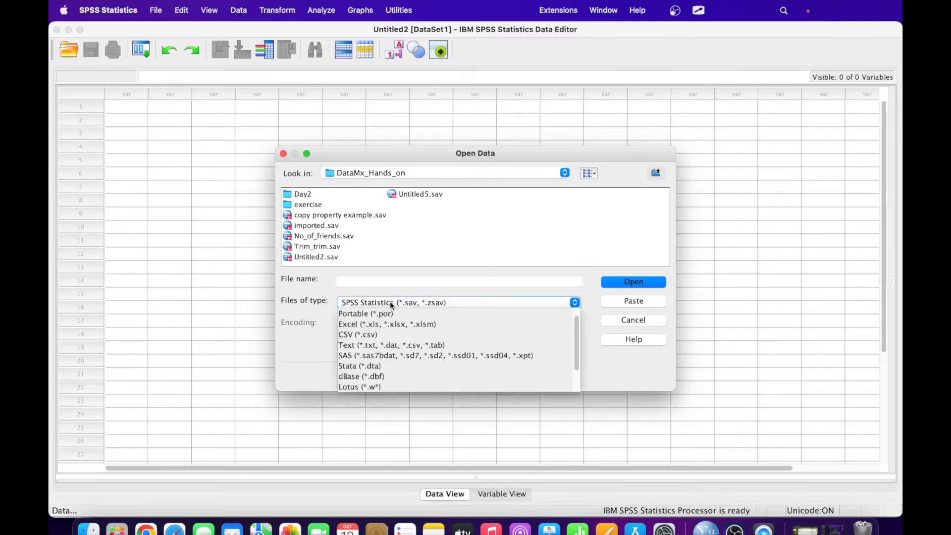
pyautogui.click(412, 324)
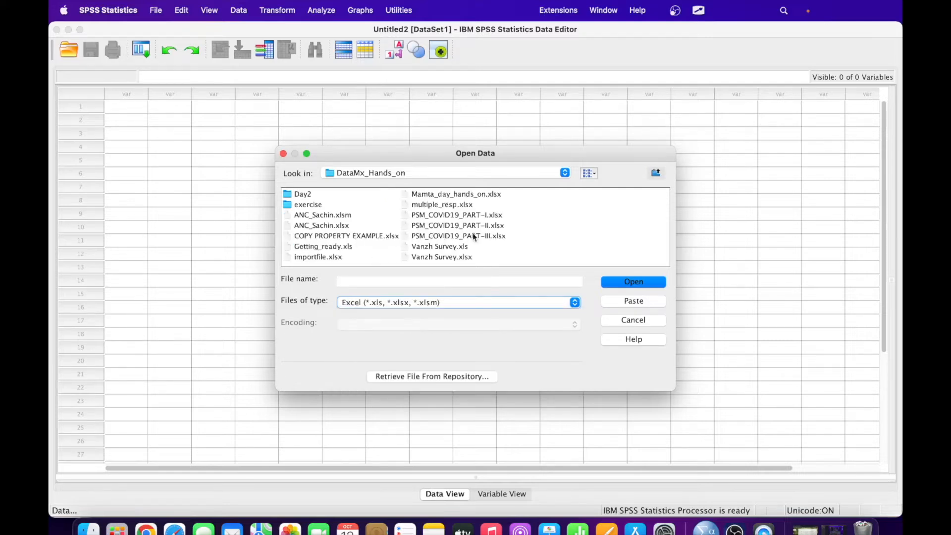
pyautogui.click(458, 216)
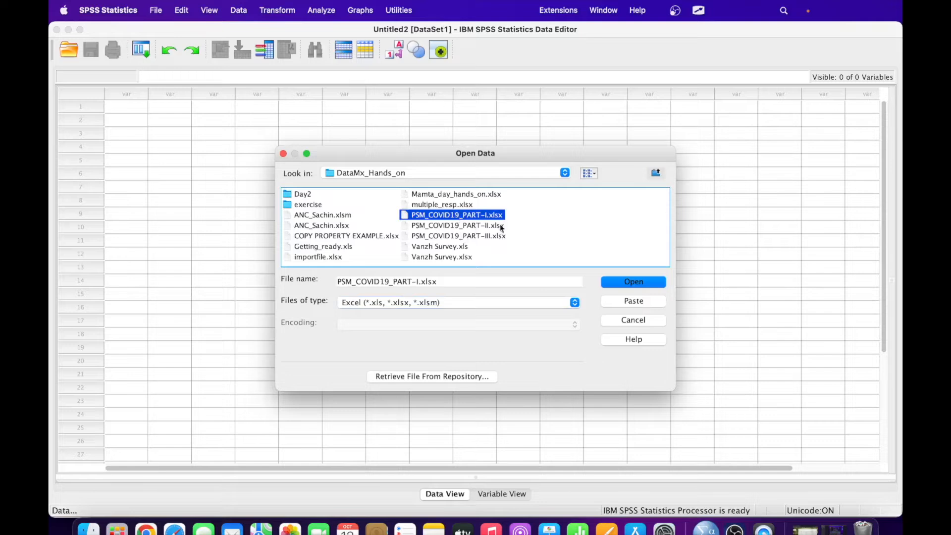
pyautogui.click(630, 285)
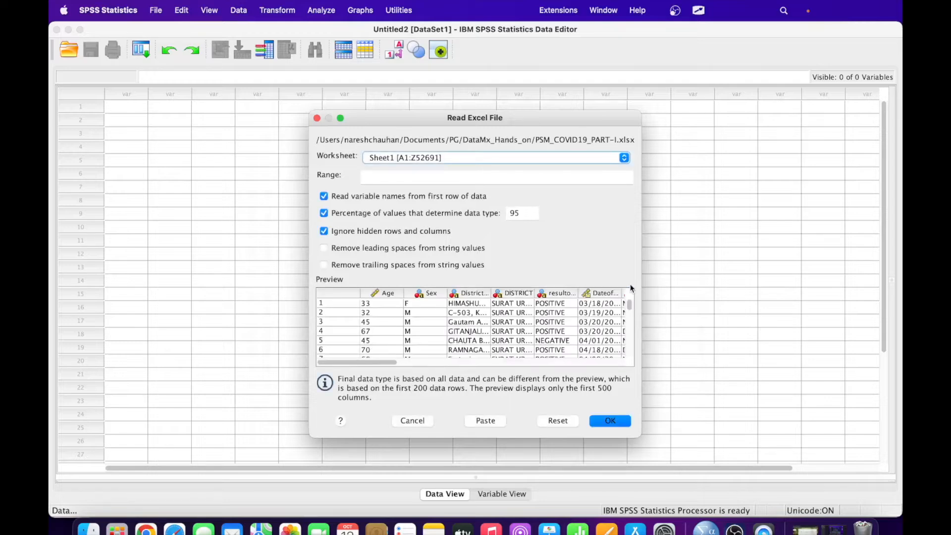
# Import worksheet Sheet1 with variable names read from the first row, and enlarge the resulting dataset's window
pyautogui.click(431, 159)
pyautogui.click(444, 159)
pyautogui.click(490, 158)
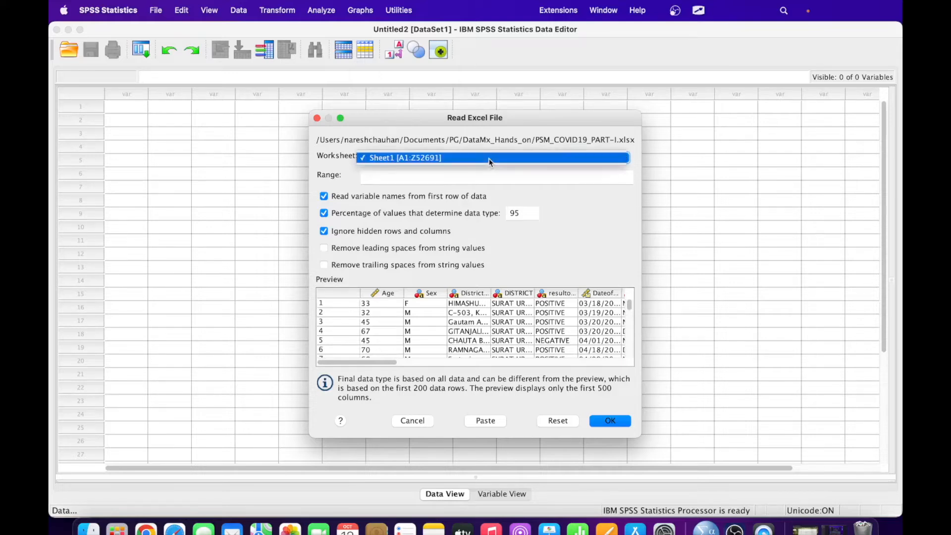
pyautogui.click(490, 158)
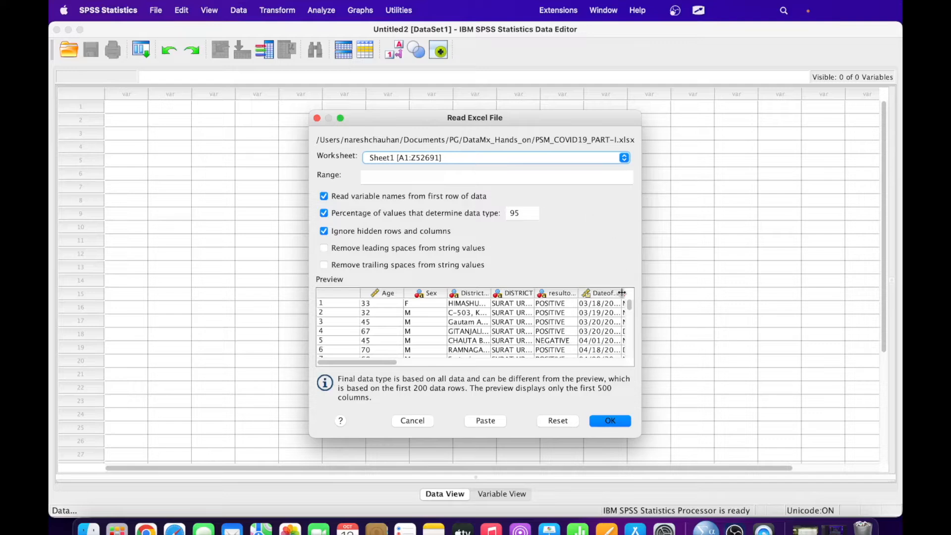
pyautogui.click(610, 421)
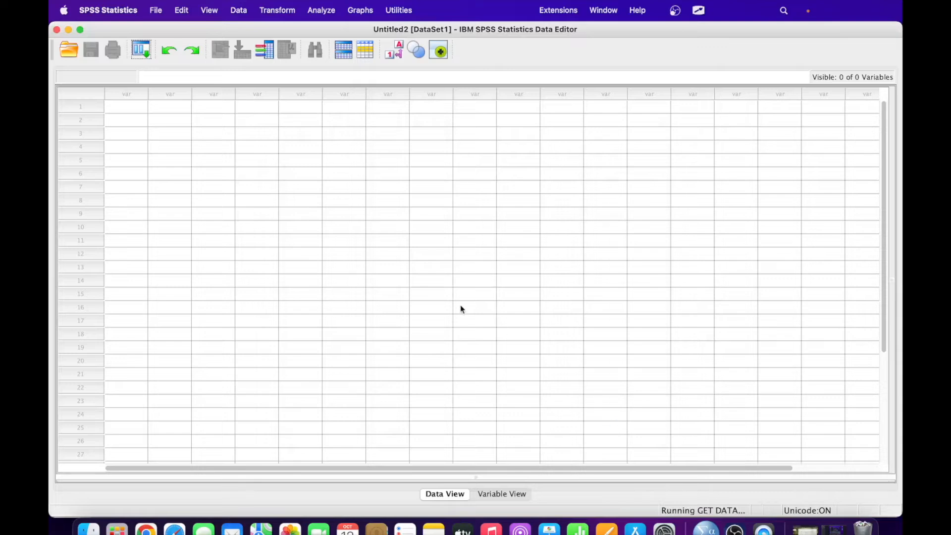
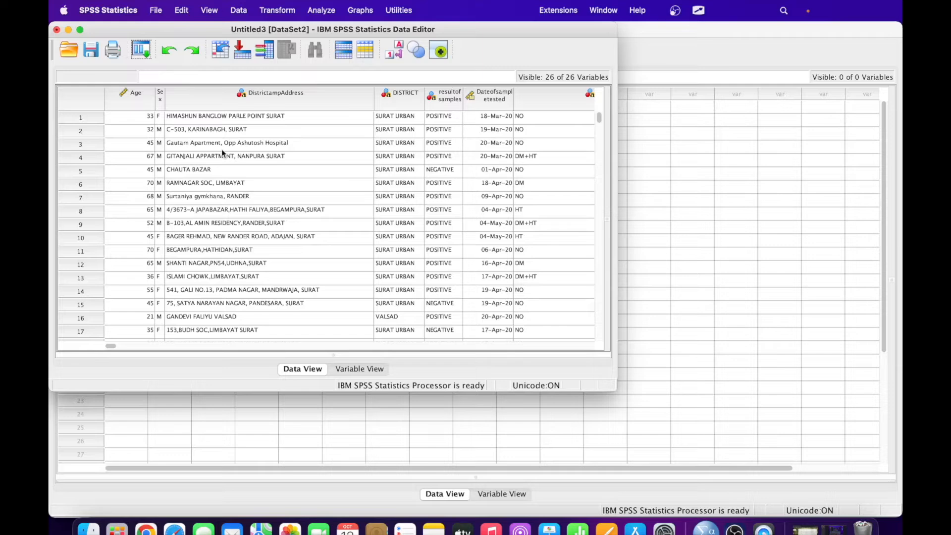
pyautogui.click(80, 30)
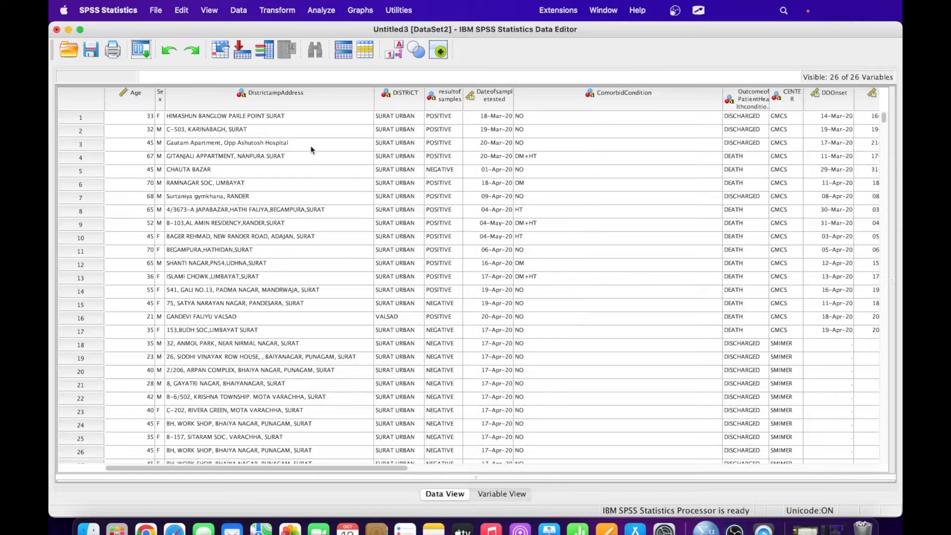
# Review the file commands for opening, importing, saving and exporting data, and view the Rename Dataset dialog without changing the name
pyautogui.click(155, 11)
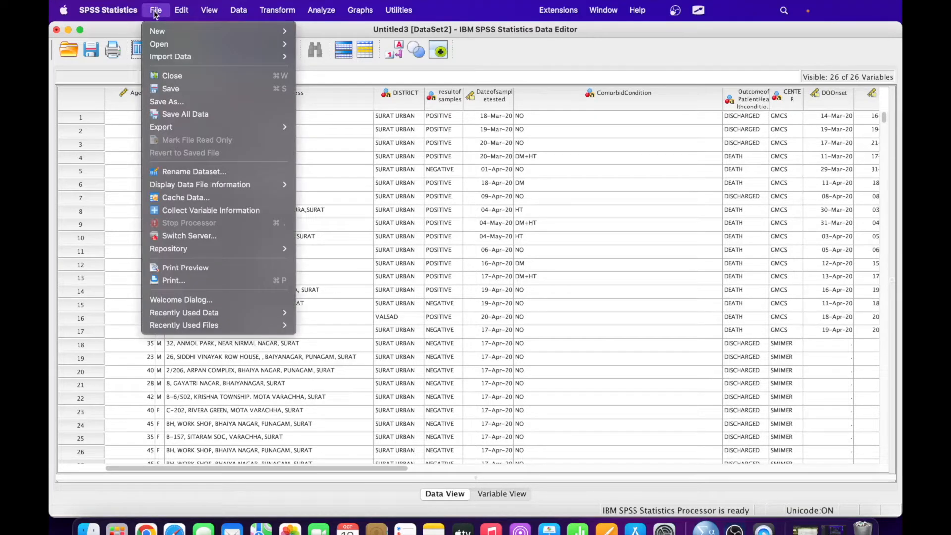
pyautogui.moveTo(162, 45)
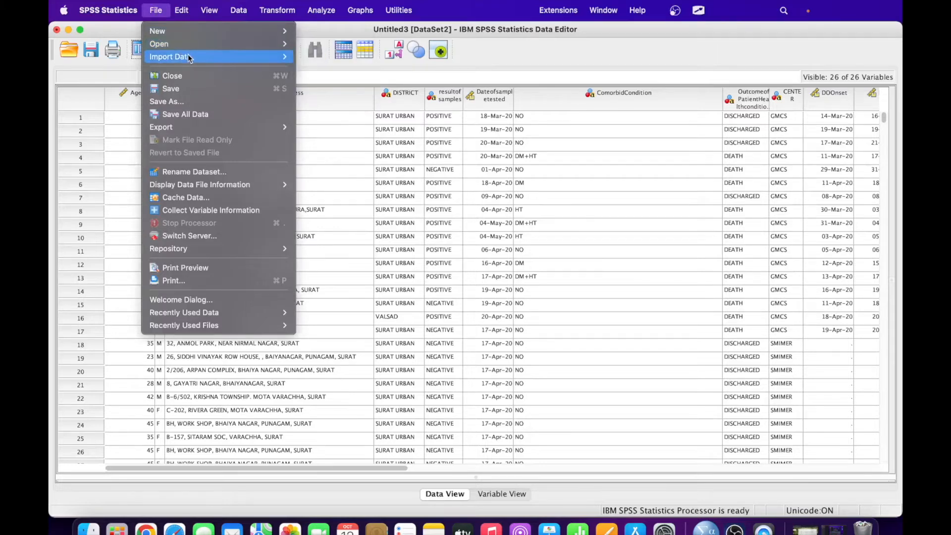
pyautogui.moveTo(207, 56)
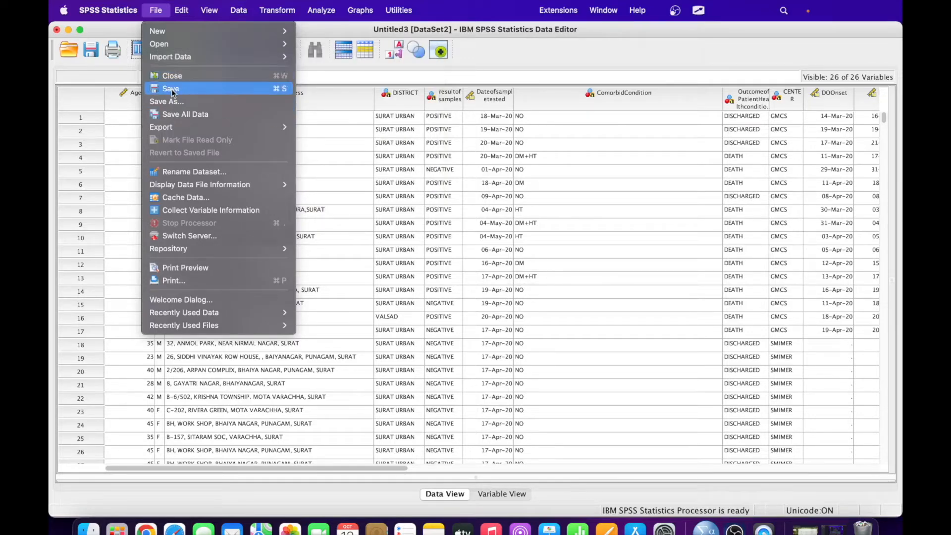
pyautogui.moveTo(188, 129)
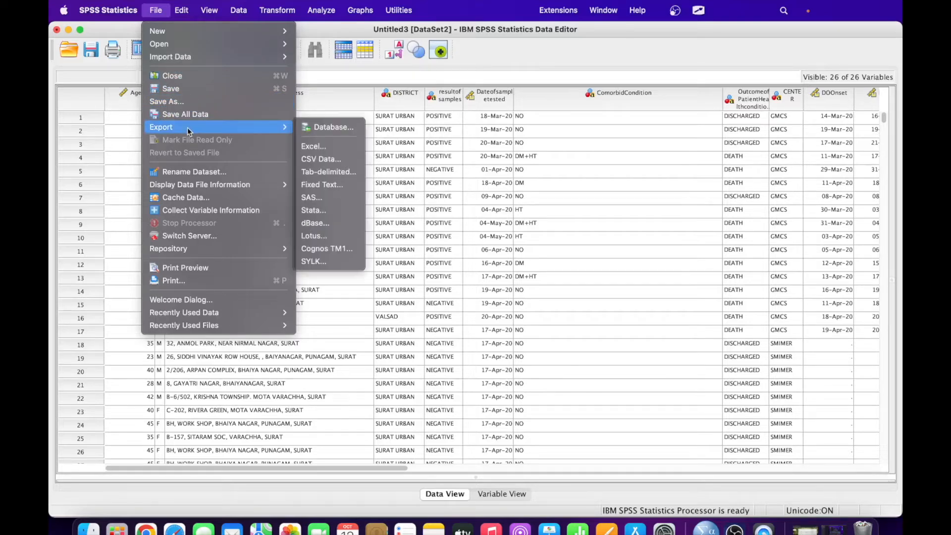
pyautogui.click(200, 172)
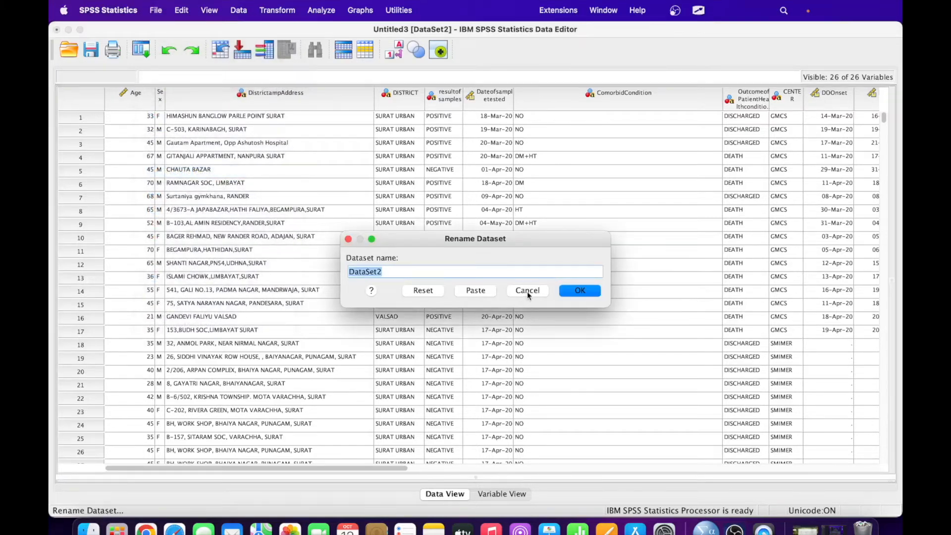
pyautogui.click(527, 291)
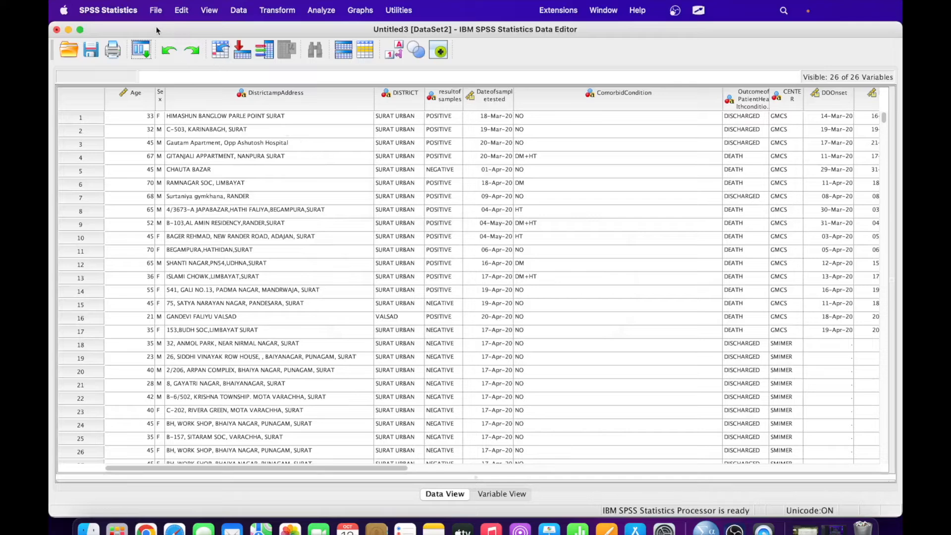
pyautogui.hotkey('ctrl', 'alt', 'a')
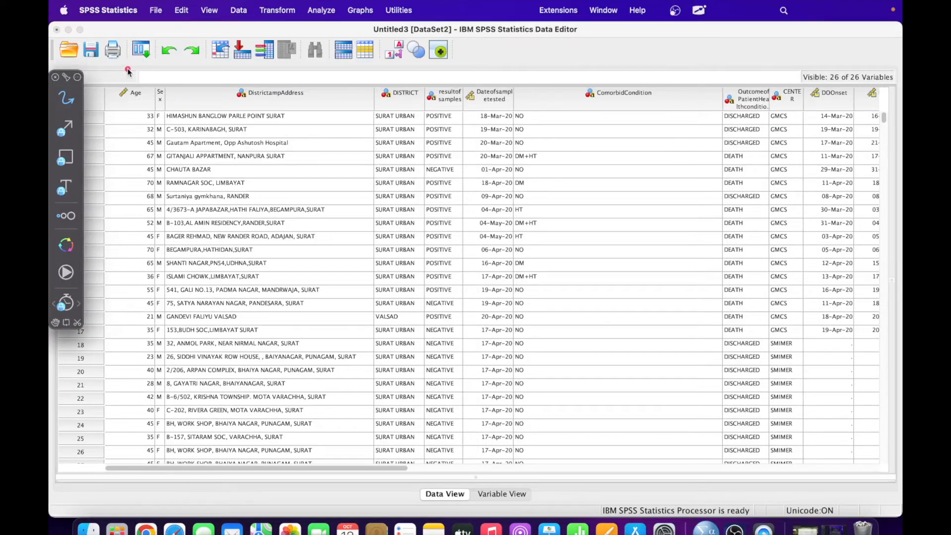
pyautogui.hotkey('ctrl', 'alt', 's')
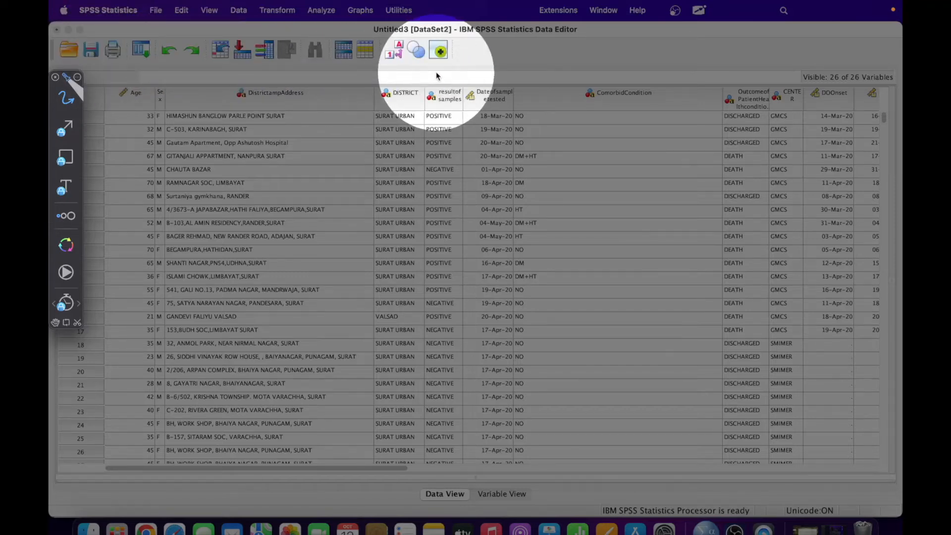
pyautogui.press('Escape')
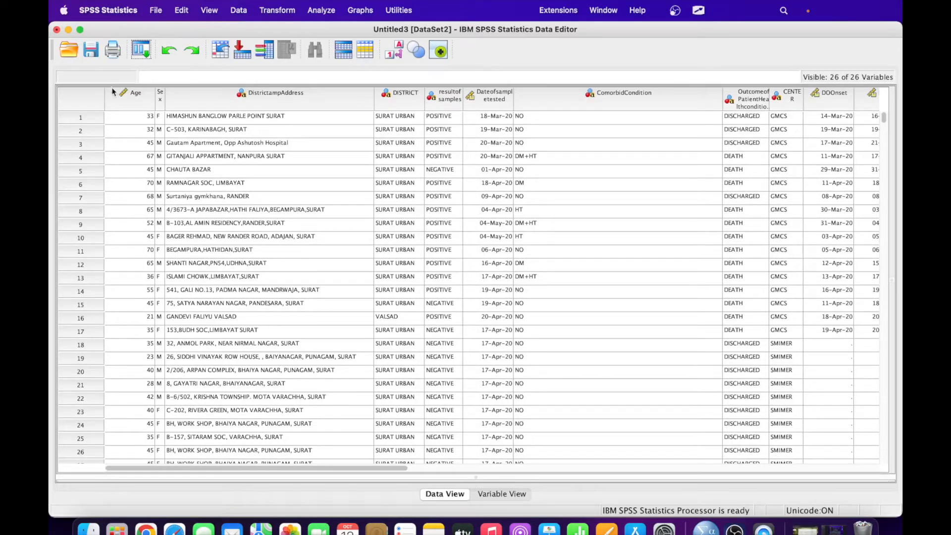
# Review the remaining file commands, including data file information, repository, printing, and recently used data and files
pyautogui.click(157, 11)
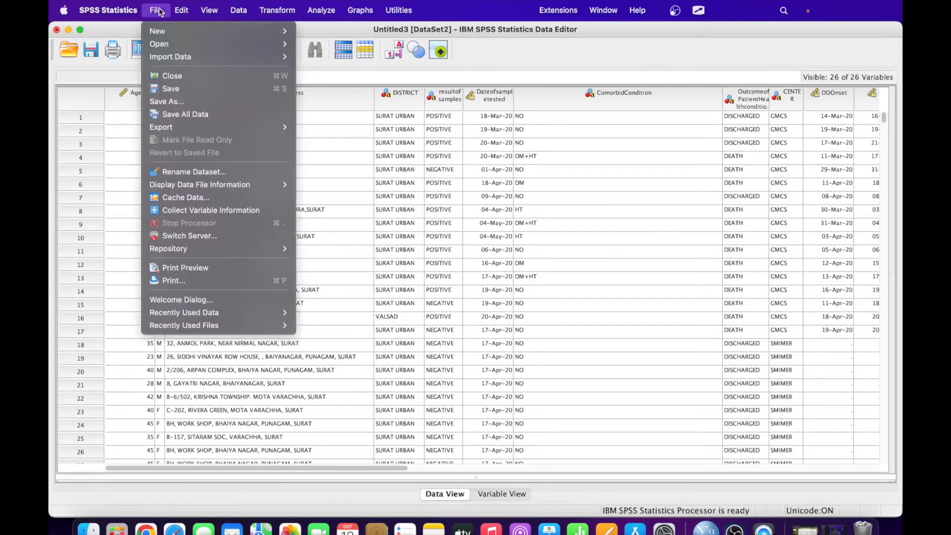
pyautogui.moveTo(201, 186)
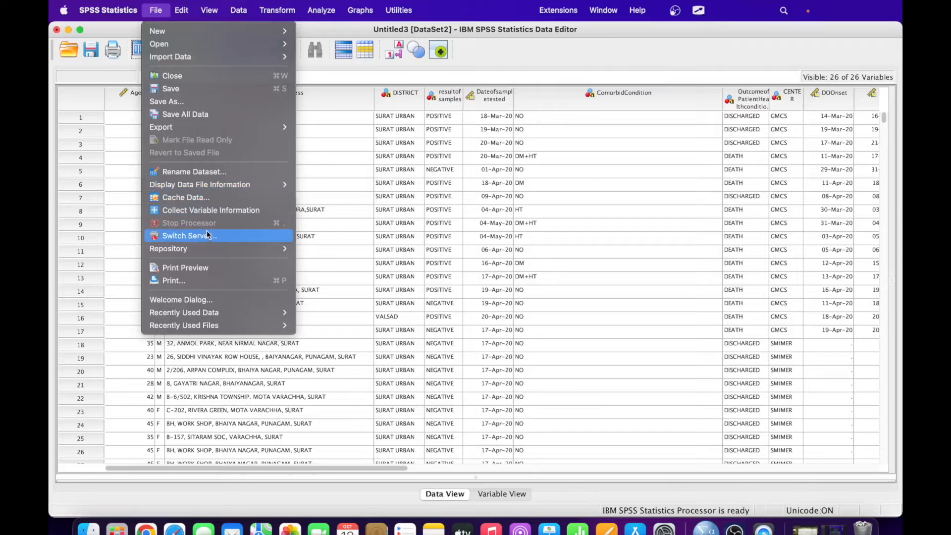
pyautogui.moveTo(202, 255)
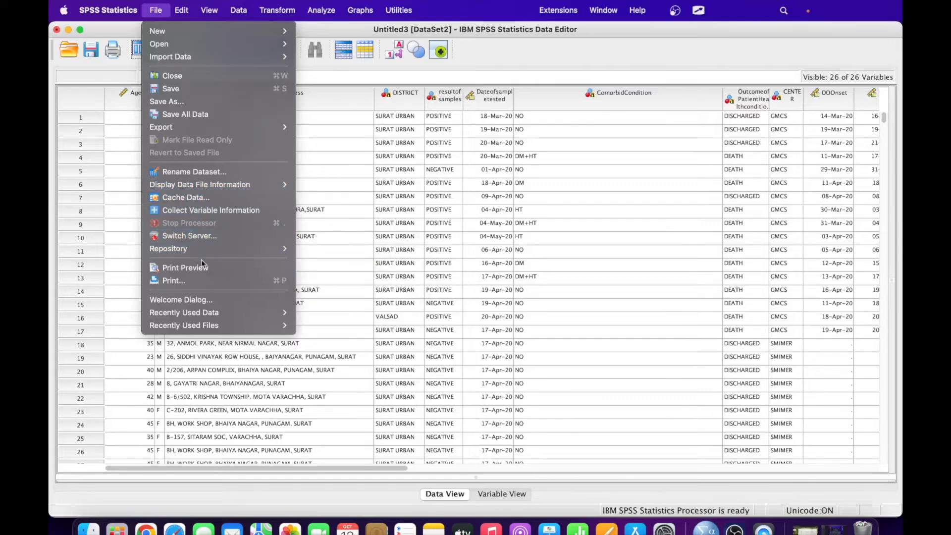
pyautogui.moveTo(208, 313)
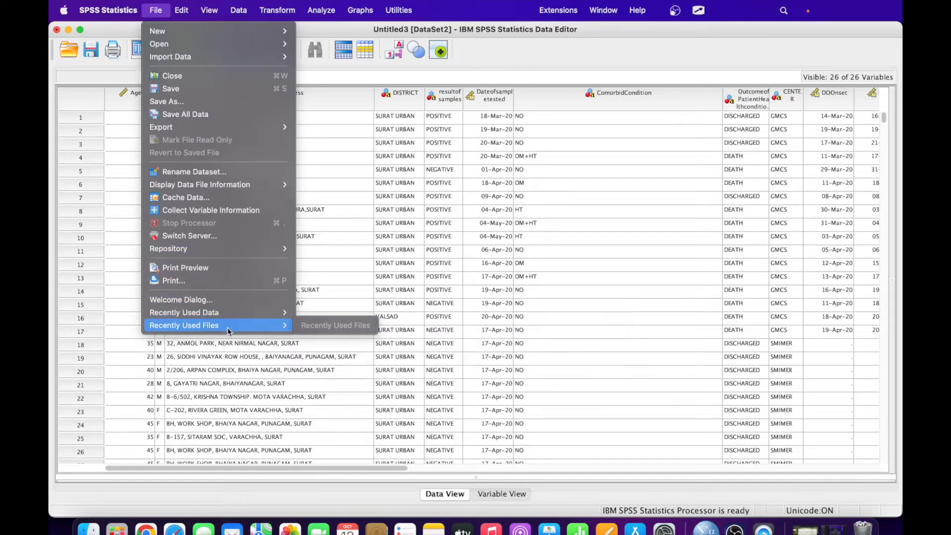
pyautogui.moveTo(251, 312)
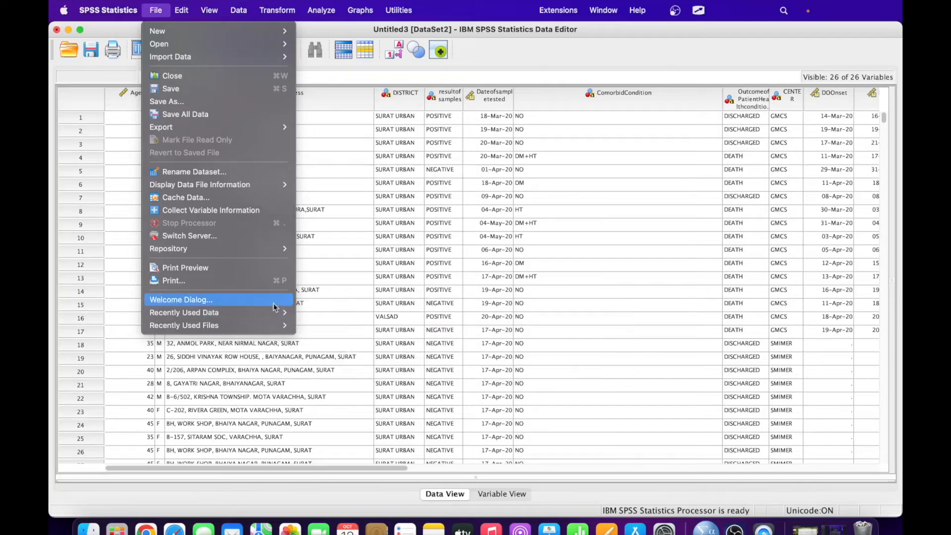
# Go to case number 112 in the imported dataset
pyautogui.moveTo(190, 14)
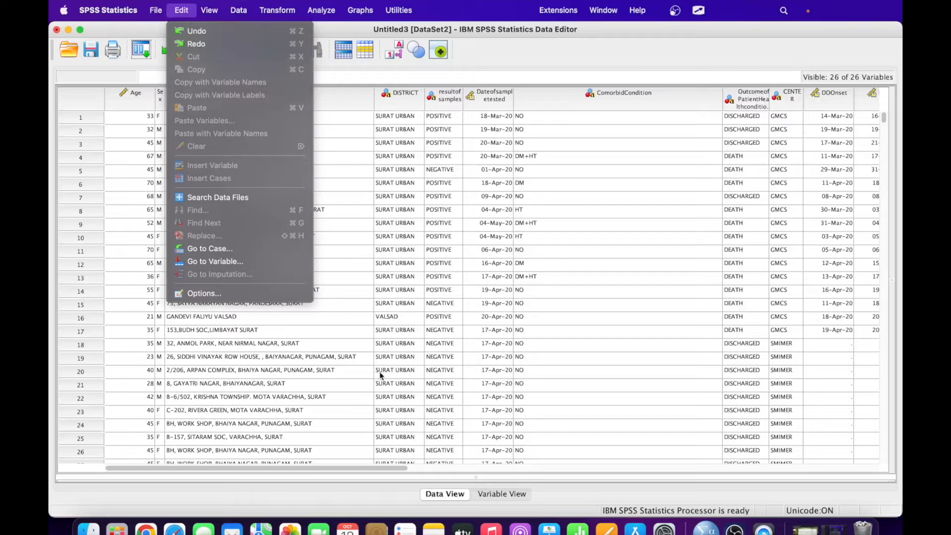
pyautogui.click(221, 249)
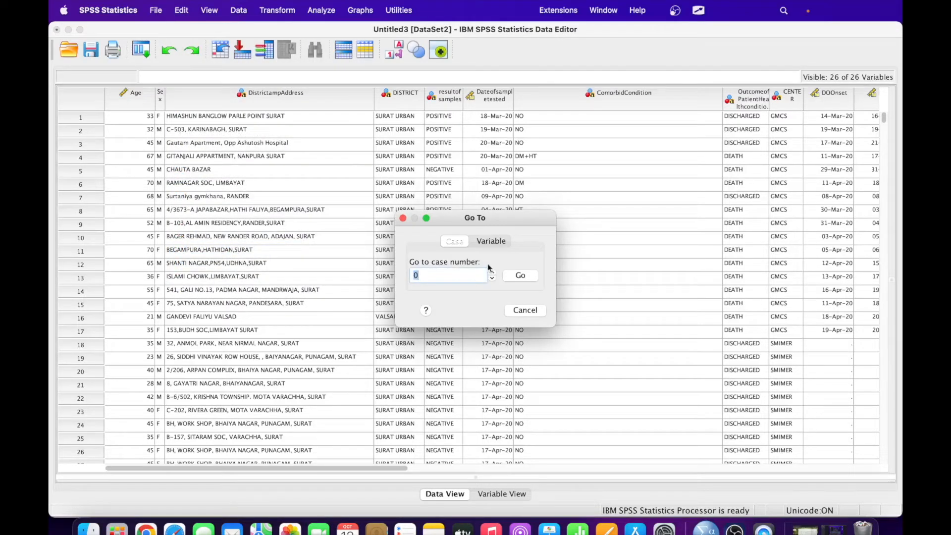
pyautogui.write('112')
pyautogui.click(518, 275)
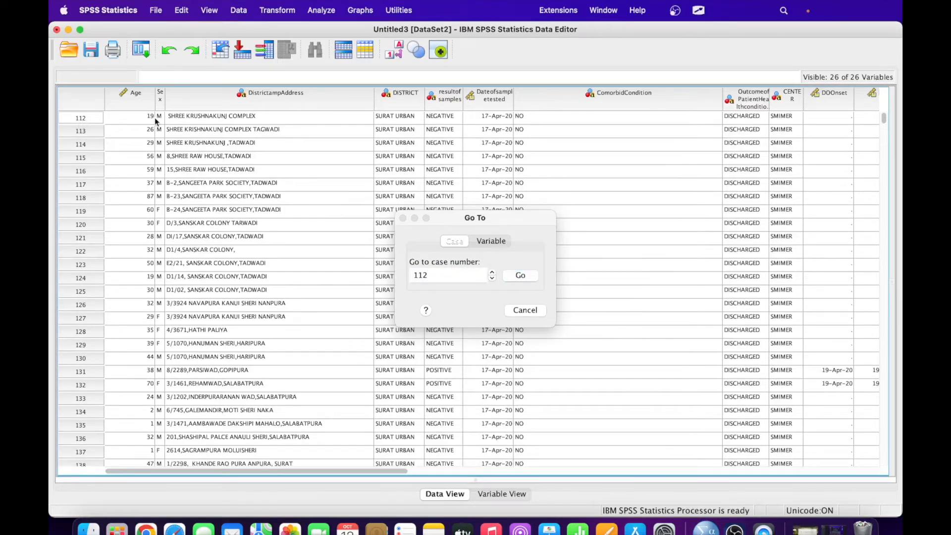
# Go to the variable DOA in the dataset and close the Go To dialog
pyautogui.click(182, 10)
pyautogui.moveTo(159, 12)
pyautogui.moveTo(174, 35)
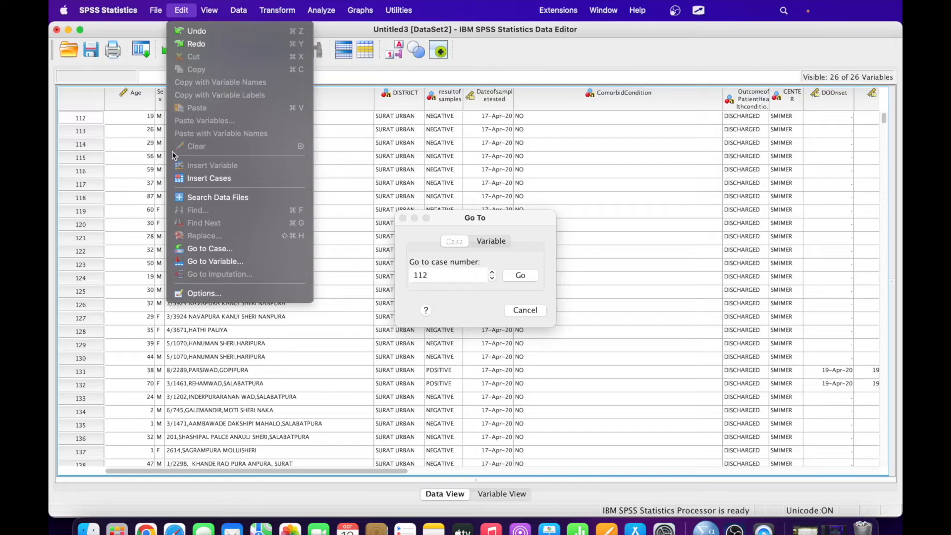
pyautogui.click(203, 261)
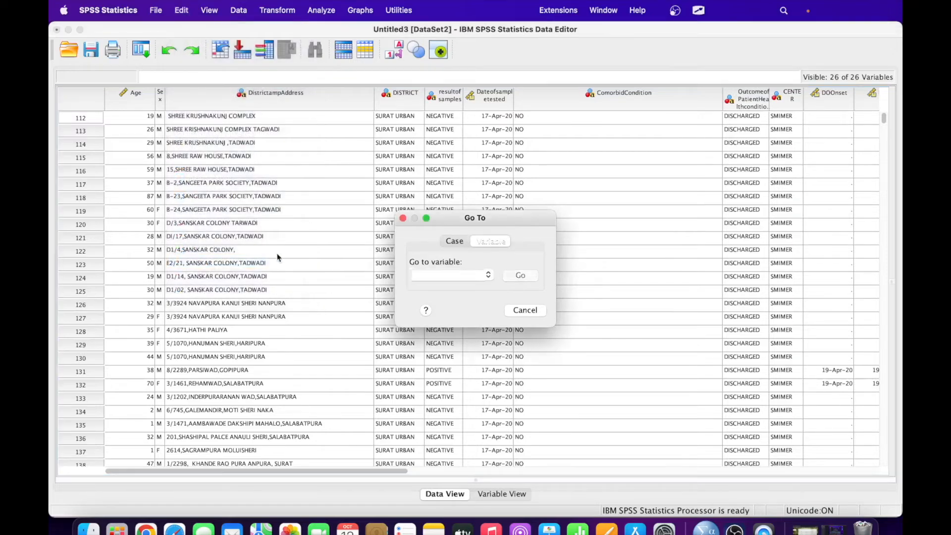
pyautogui.click(488, 275)
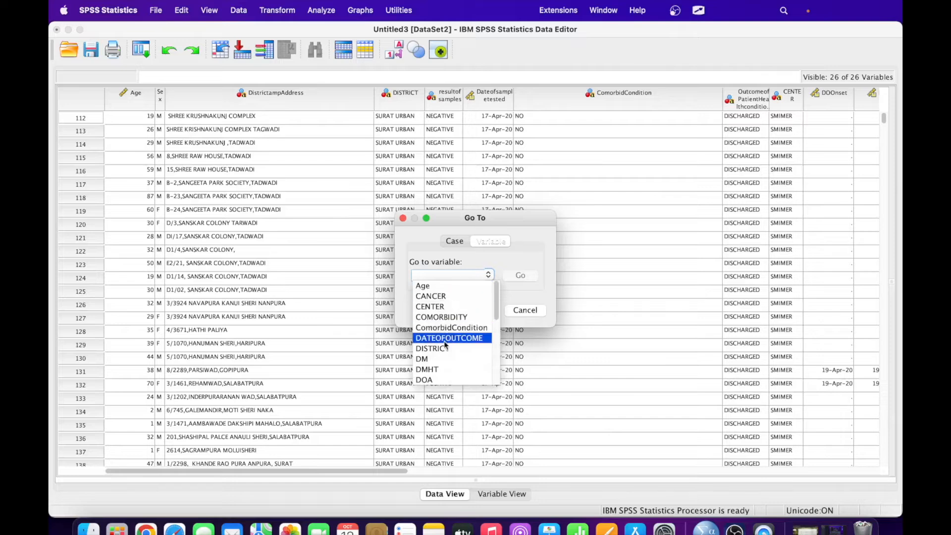
pyautogui.click(440, 380)
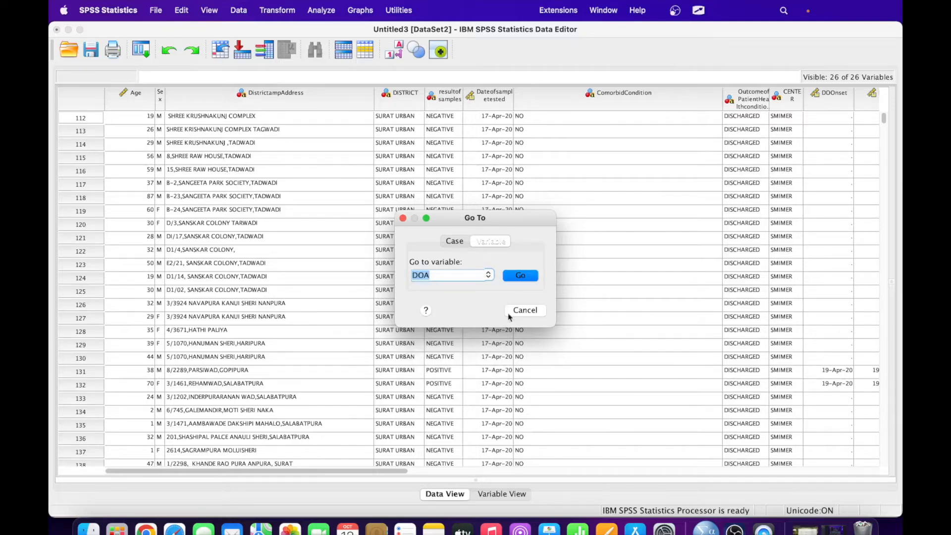
pyautogui.click(521, 277)
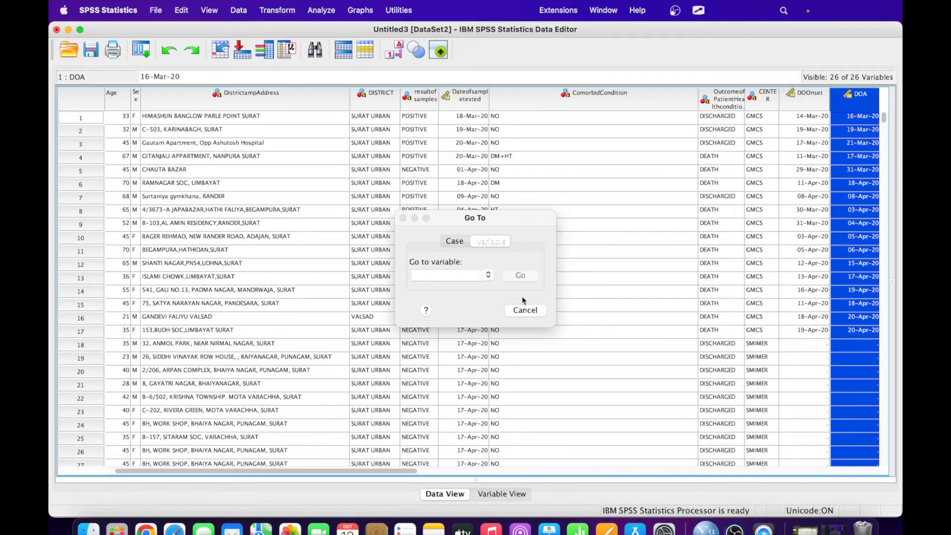
pyautogui.click(523, 310)
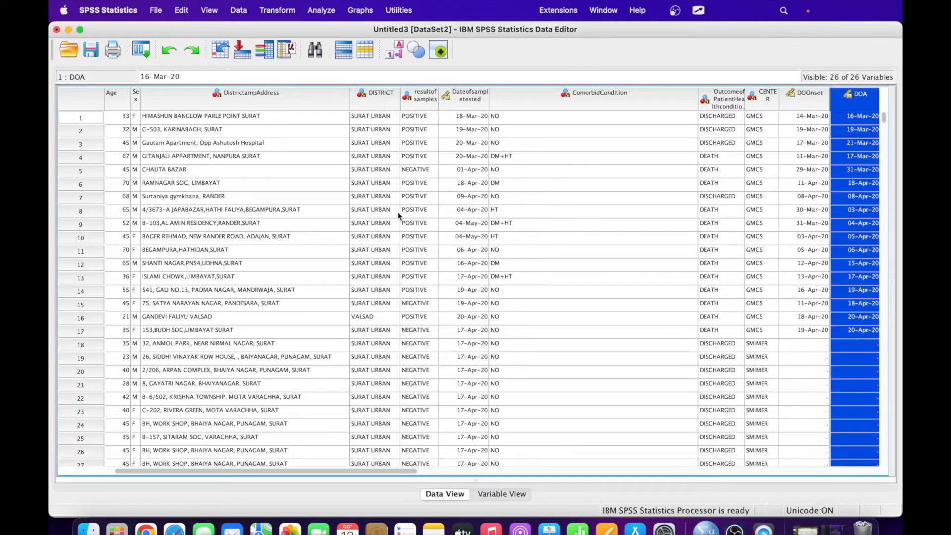
# Switch to the dataset's Variable View and back to Data View, and look over the available editing commands
pyautogui.click(182, 12)
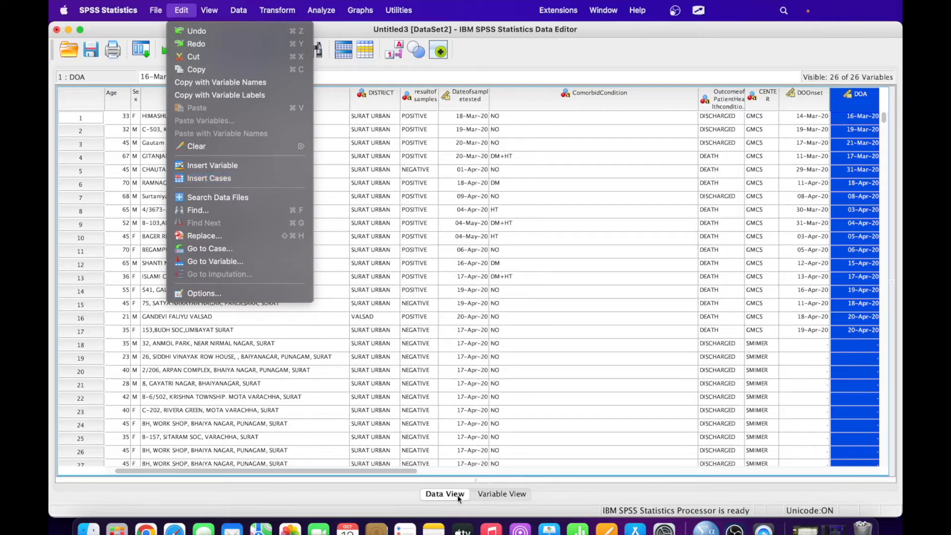
pyautogui.click(496, 497)
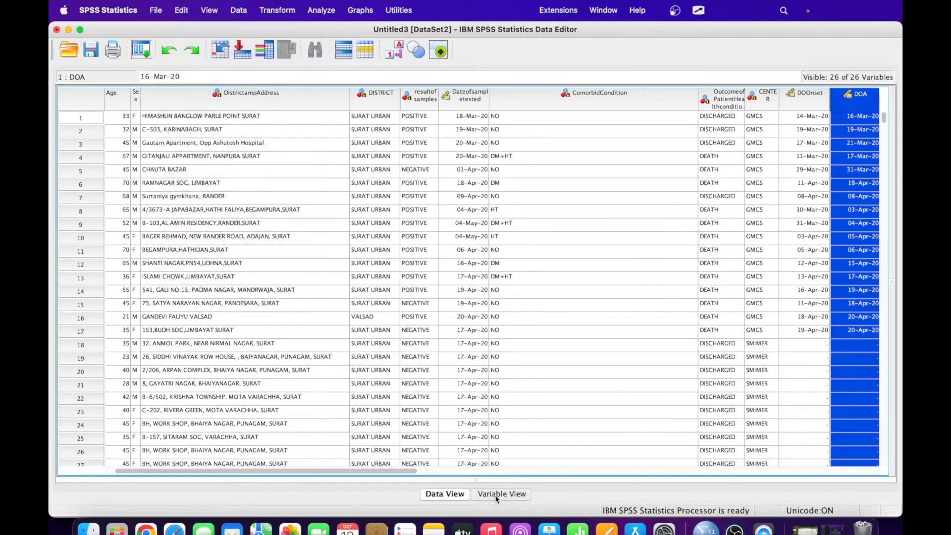
pyautogui.click(496, 496)
pyautogui.click(433, 494)
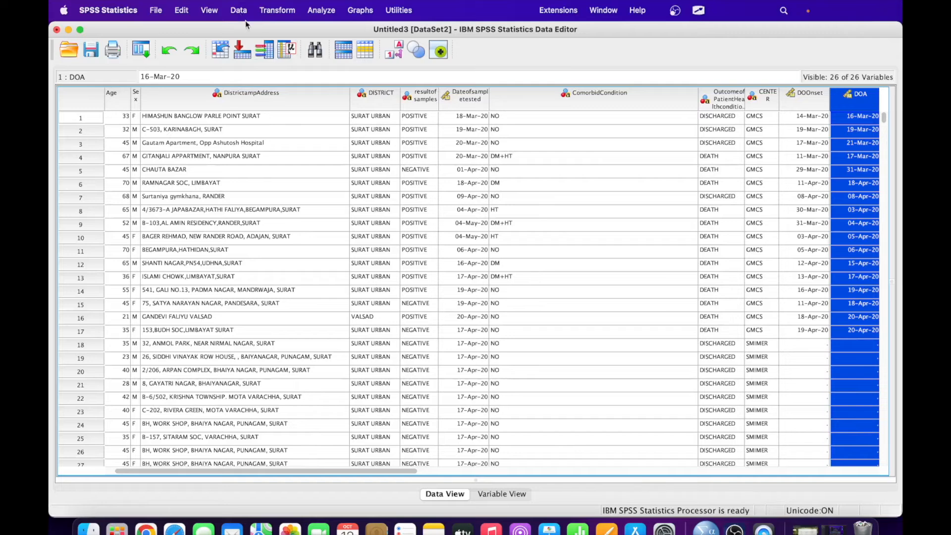
pyautogui.click(182, 11)
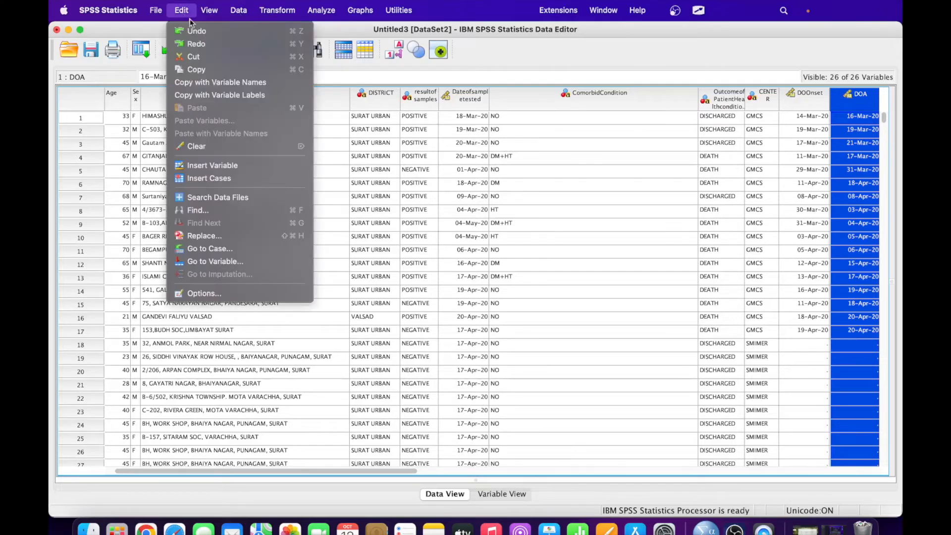
pyautogui.click(360, 130)
# Insert two new variables in front of DistrictampAddress, starting from its cell in case 3
pyautogui.click(263, 147)
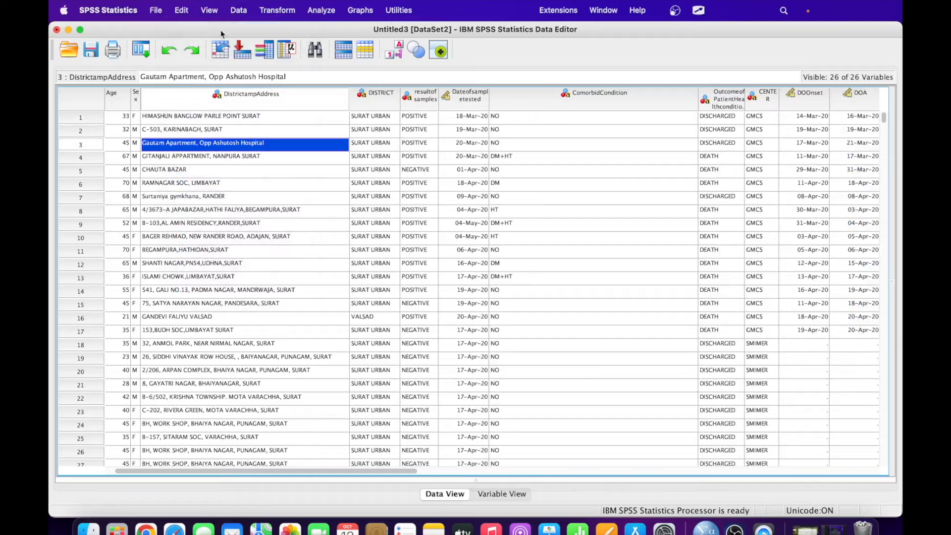
pyautogui.click(183, 13)
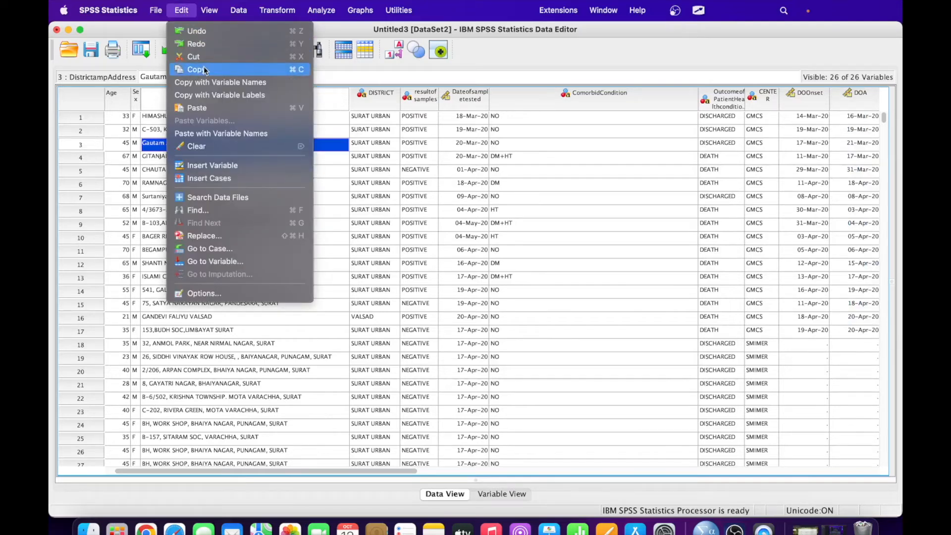
pyautogui.click(243, 168)
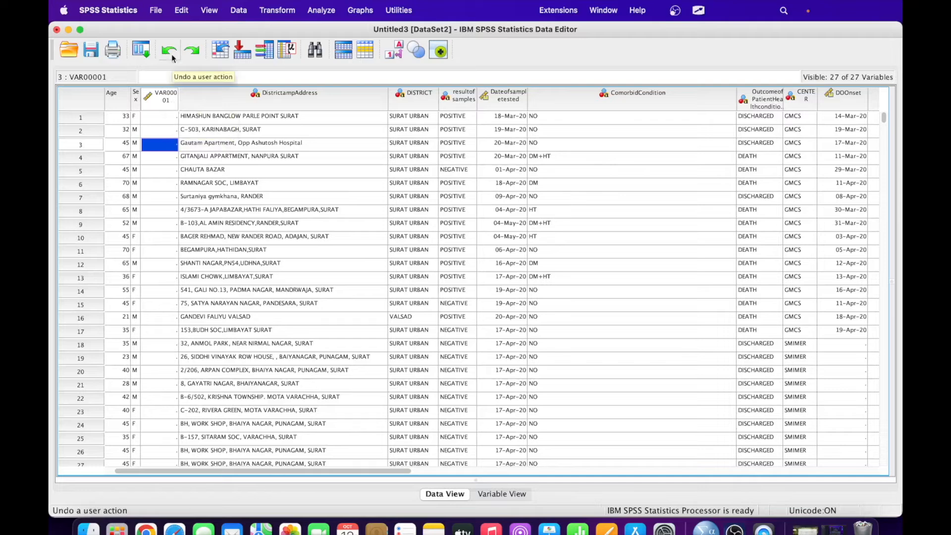
pyautogui.click(181, 11)
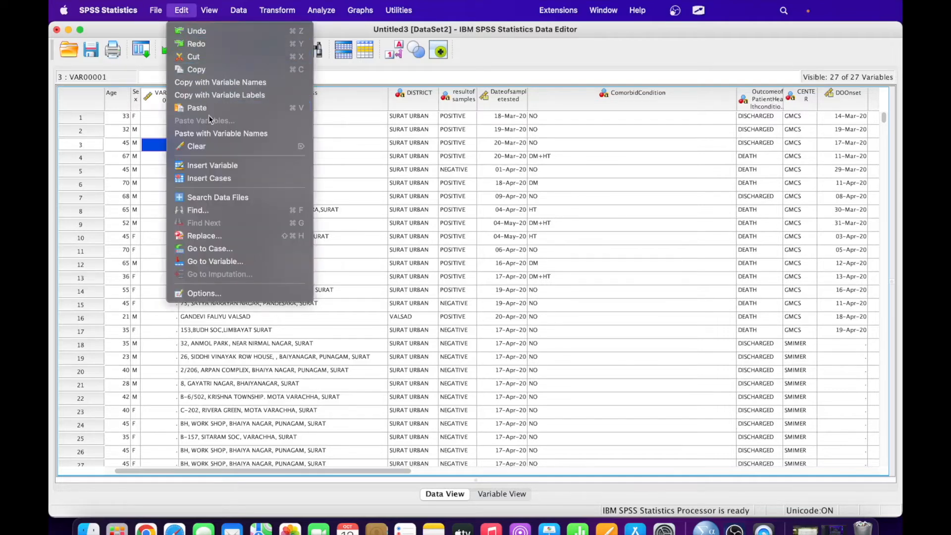
pyautogui.click(215, 163)
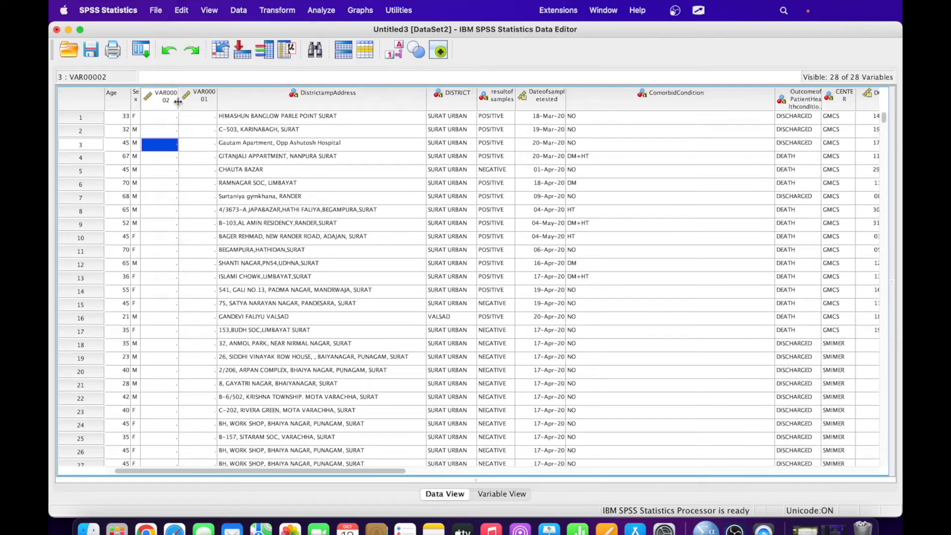
# Insert a new empty case above case 3
pyautogui.click(185, 11)
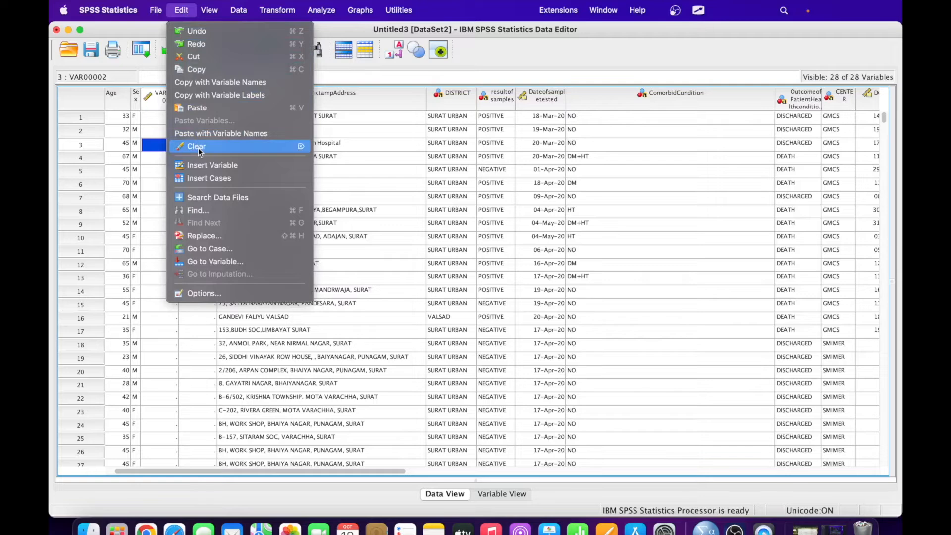
pyautogui.click(244, 179)
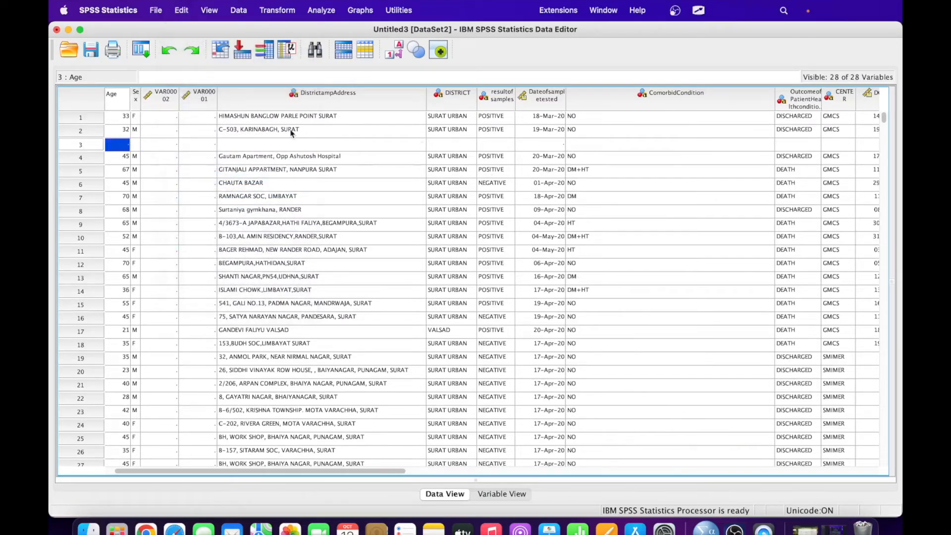
pyautogui.click(183, 10)
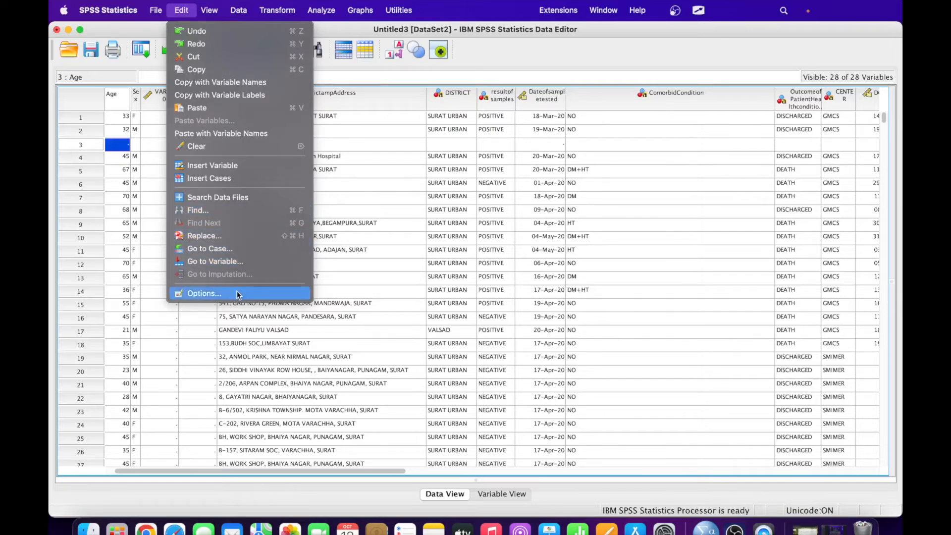
pyautogui.click(198, 208)
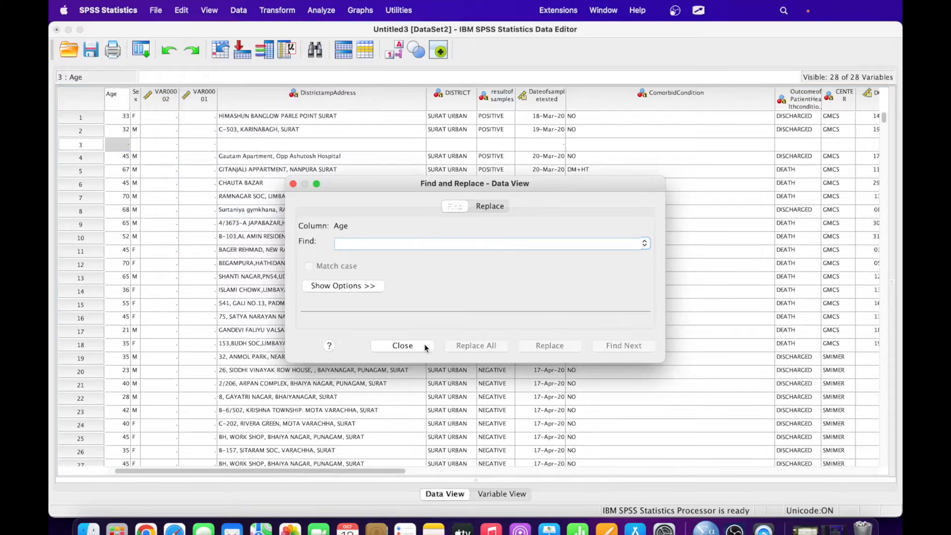
pyautogui.click(402, 345)
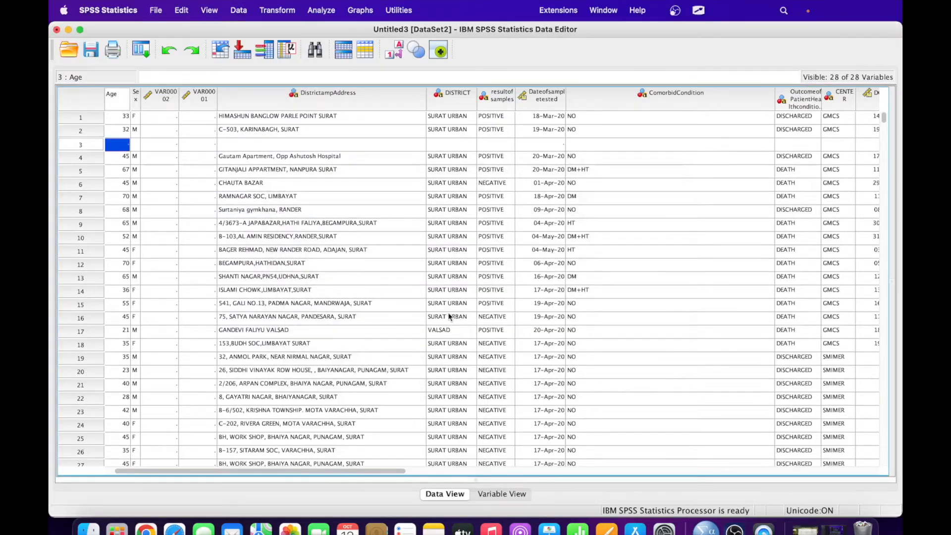
# Replace every POSITIVE entry in the resultofsamples column with 1 and close the Find and Replace dialog
pyautogui.click(501, 98)
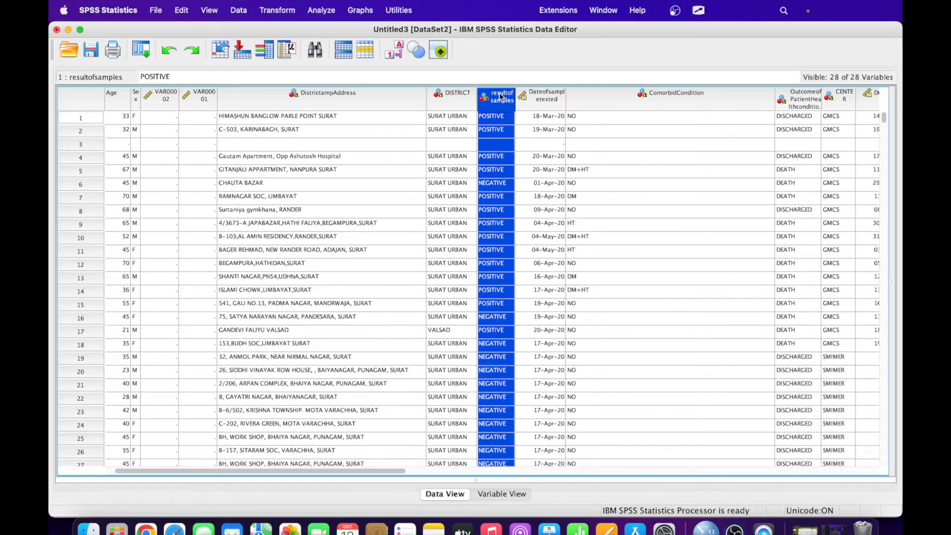
pyautogui.click(181, 10)
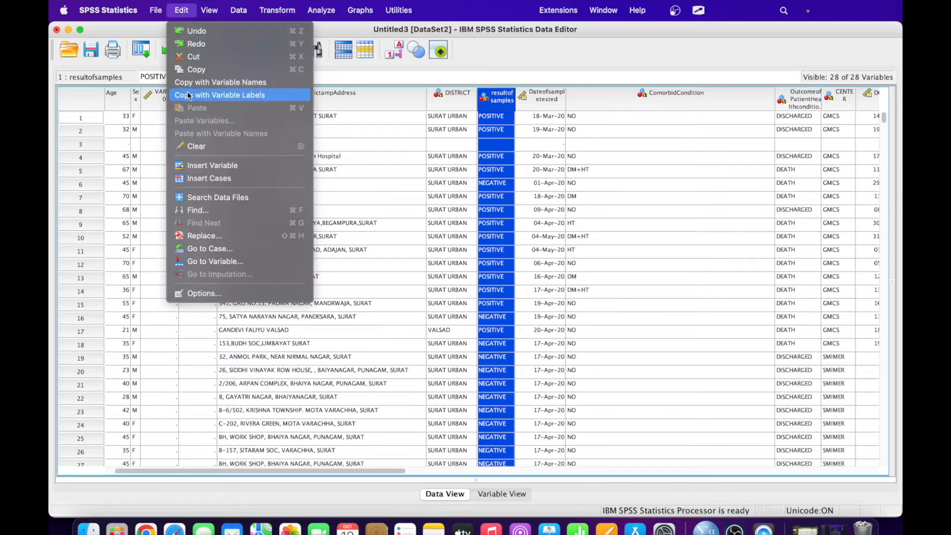
pyautogui.click(198, 210)
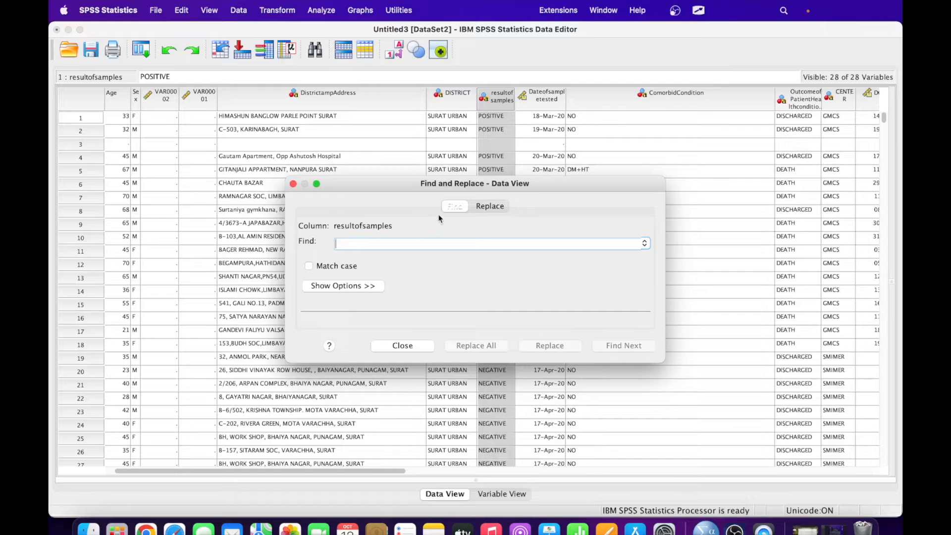
pyautogui.click(489, 207)
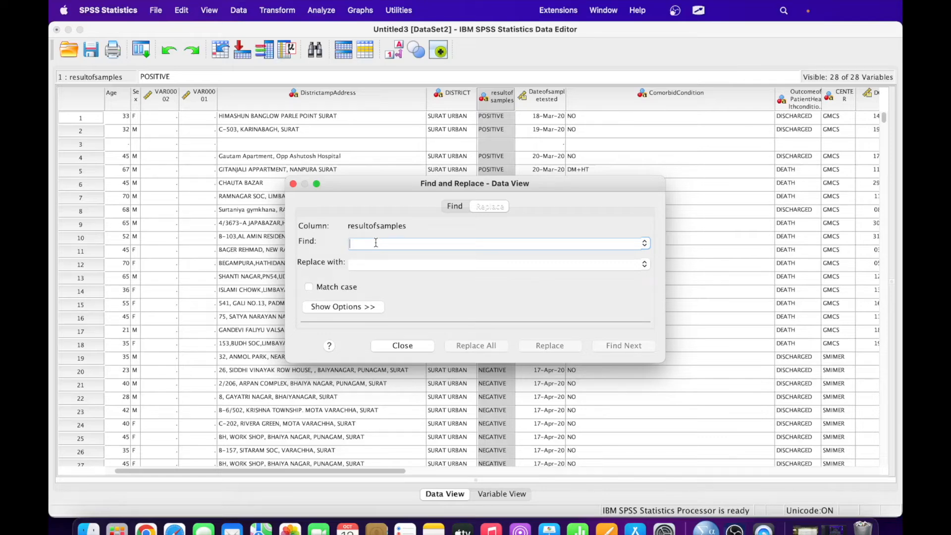
pyautogui.write('POSI')
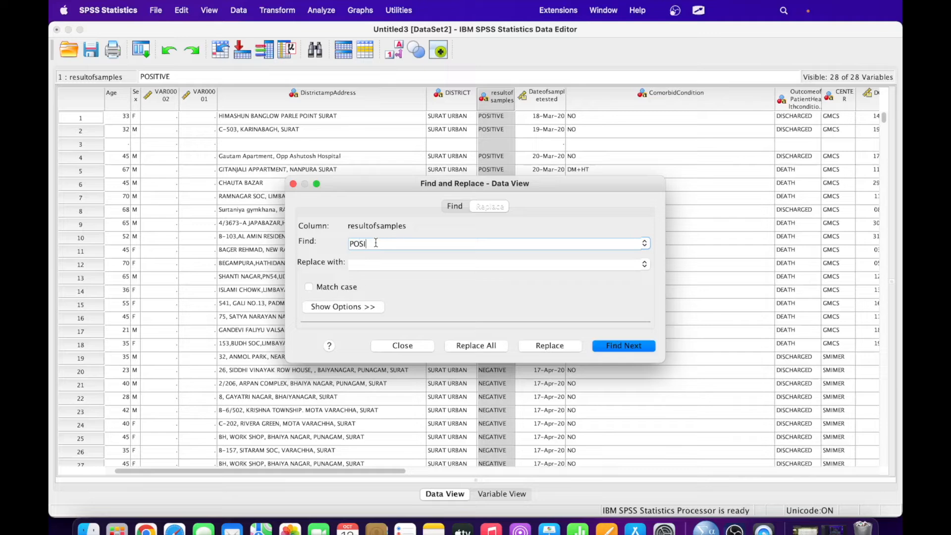
pyautogui.write('TIVE')
pyautogui.click(373, 263)
pyautogui.write('1')
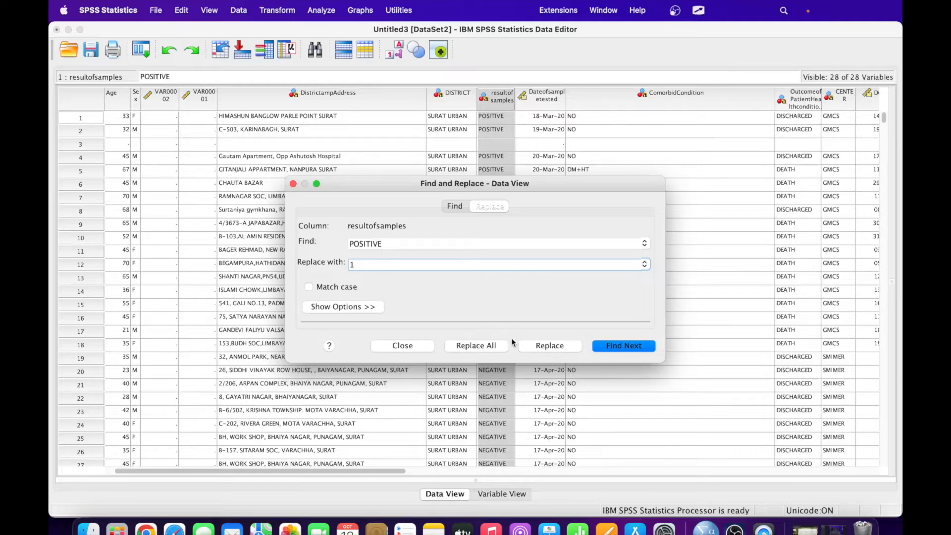
pyautogui.click(474, 347)
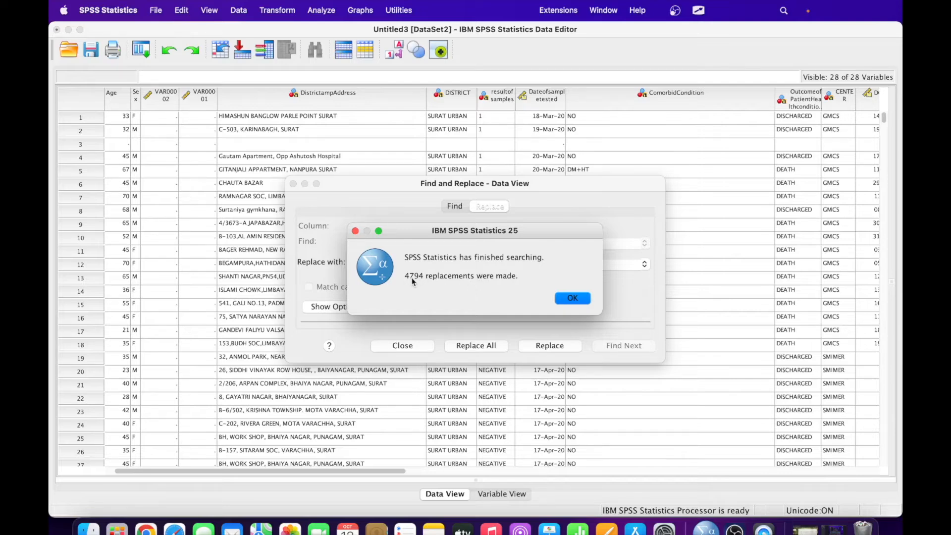
pyautogui.click(572, 298)
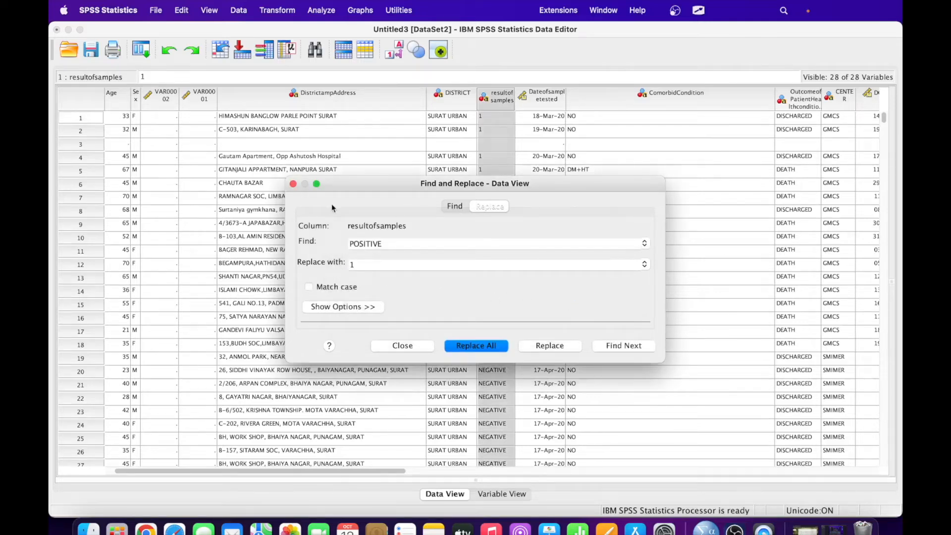
pyautogui.click(293, 184)
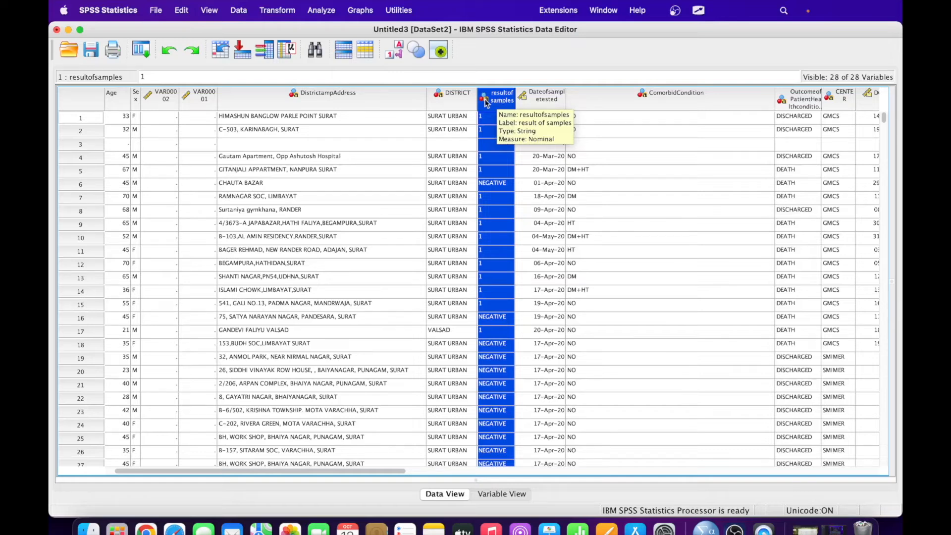
# Open the program options and review the General, Language, Viewer, Data, Currency and Output settings
pyautogui.click(183, 12)
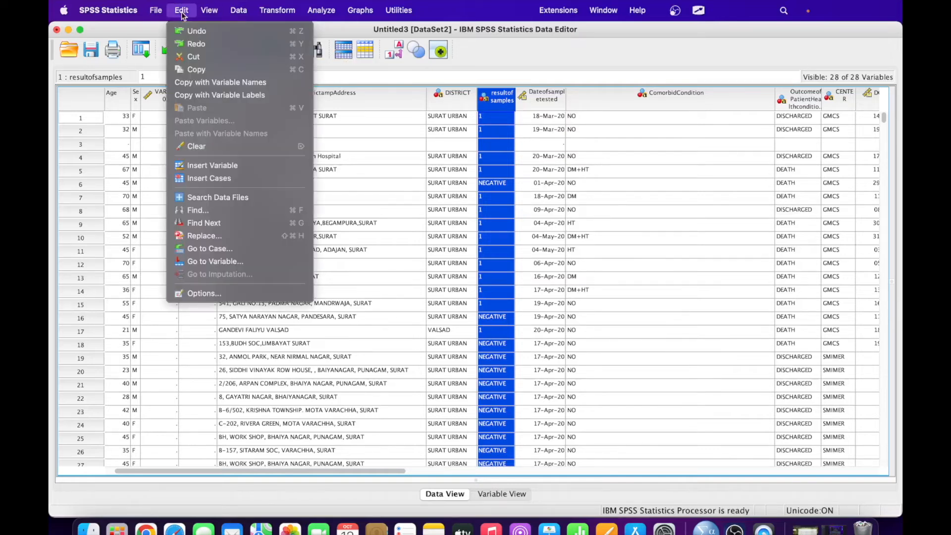
pyautogui.click(197, 293)
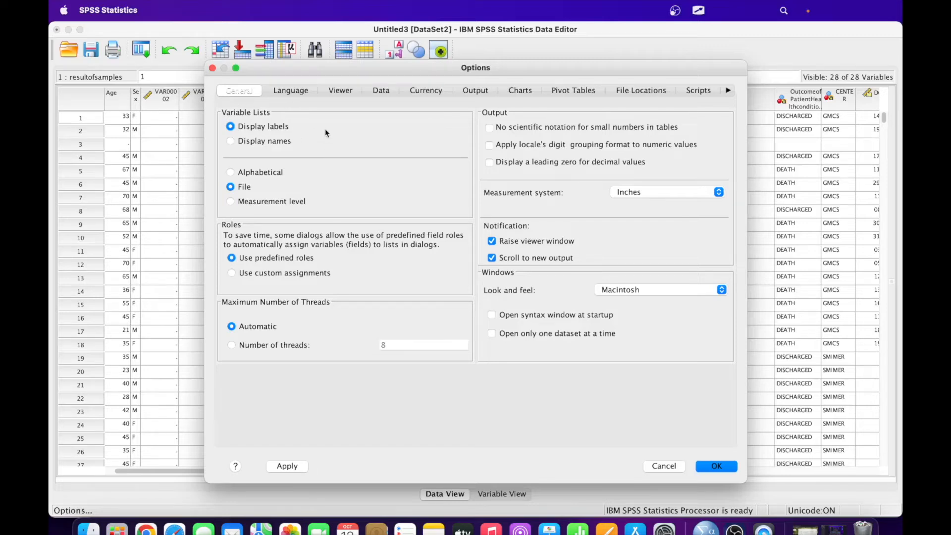
pyautogui.click(291, 91)
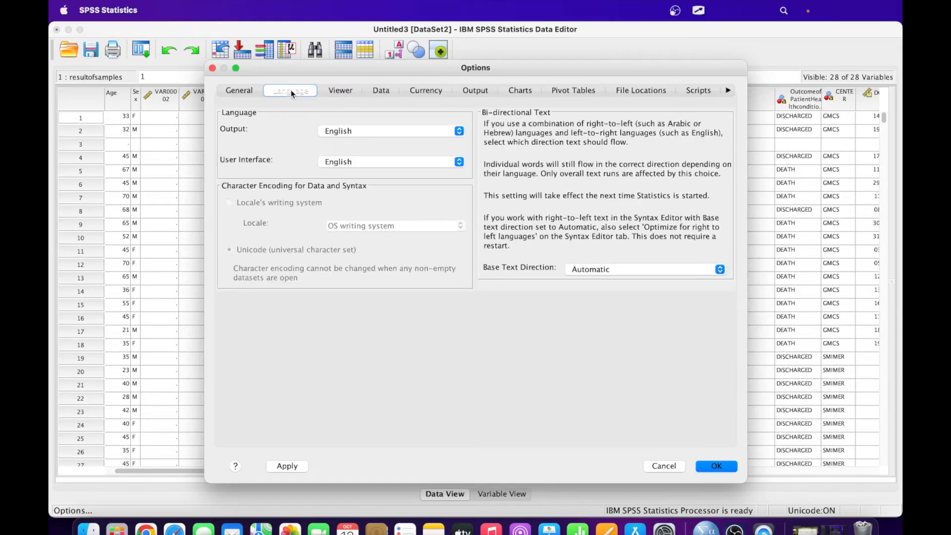
pyautogui.click(342, 91)
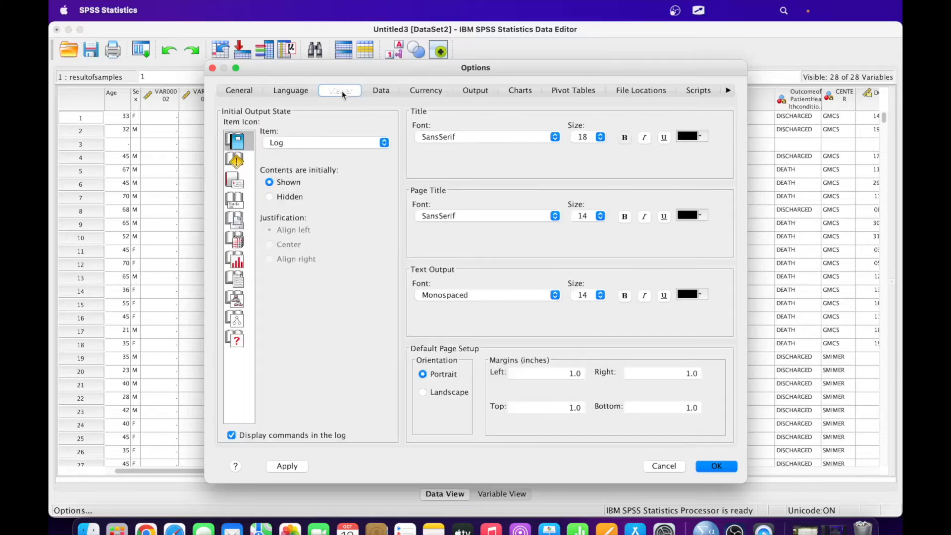
pyautogui.click(387, 90)
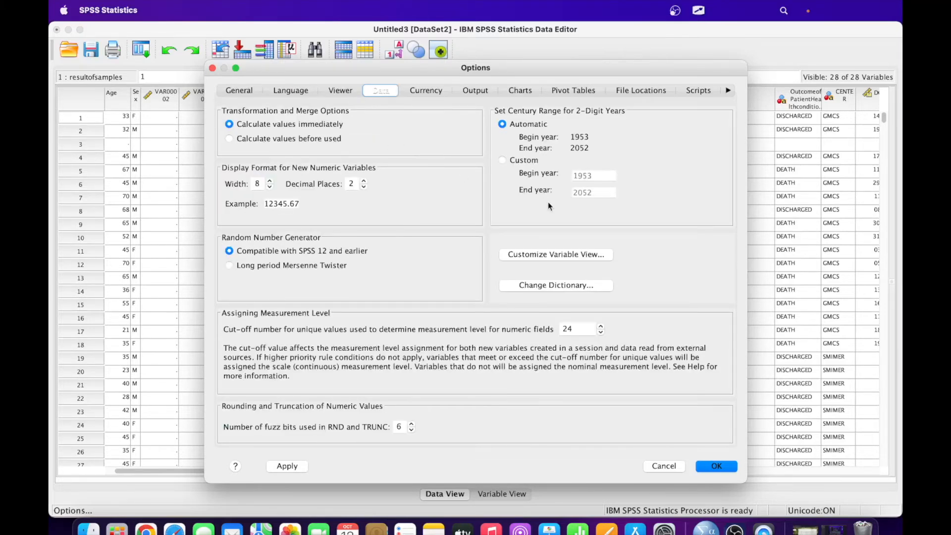
pyautogui.click(423, 90)
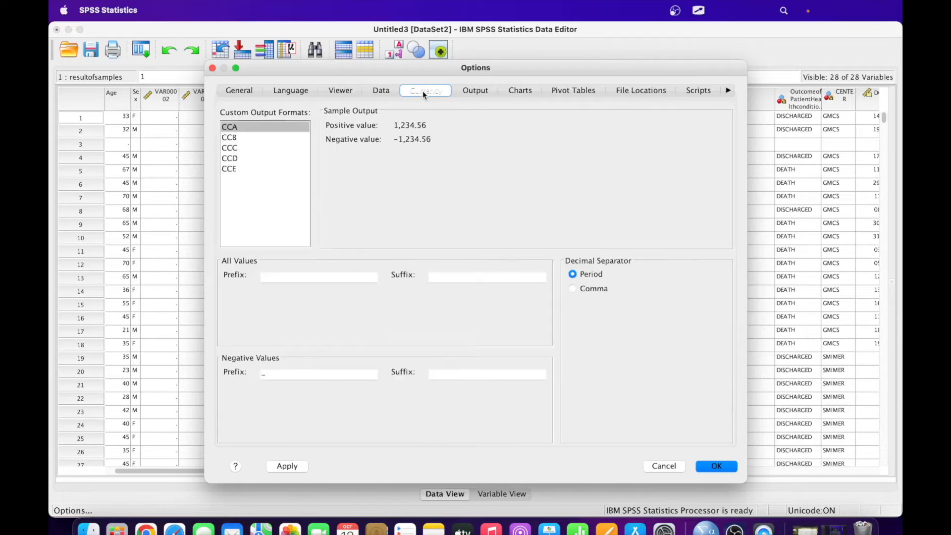
pyautogui.click(484, 91)
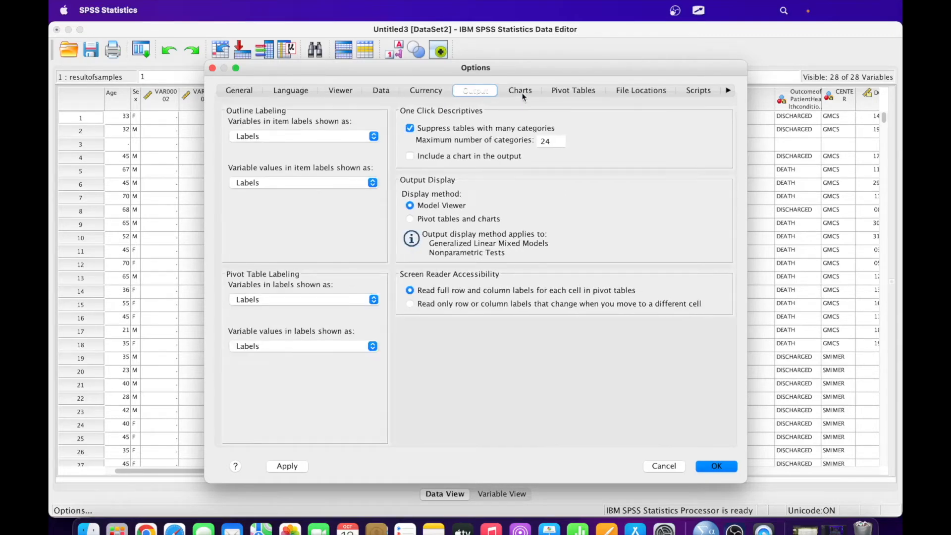
# Review the Charts options including the font choices, check the Pivot Tables, File Locations and Scripts settings, and close the options
pyautogui.click(520, 91)
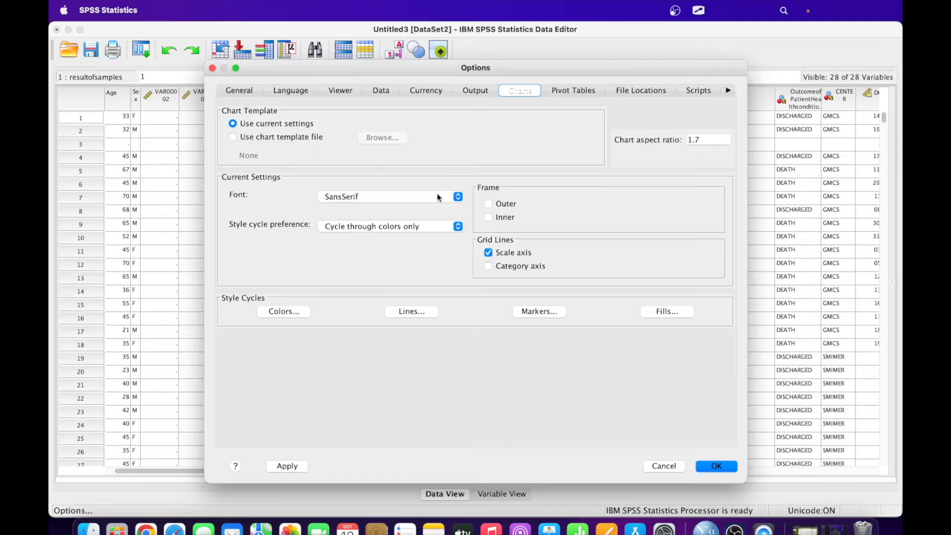
pyautogui.click(423, 197)
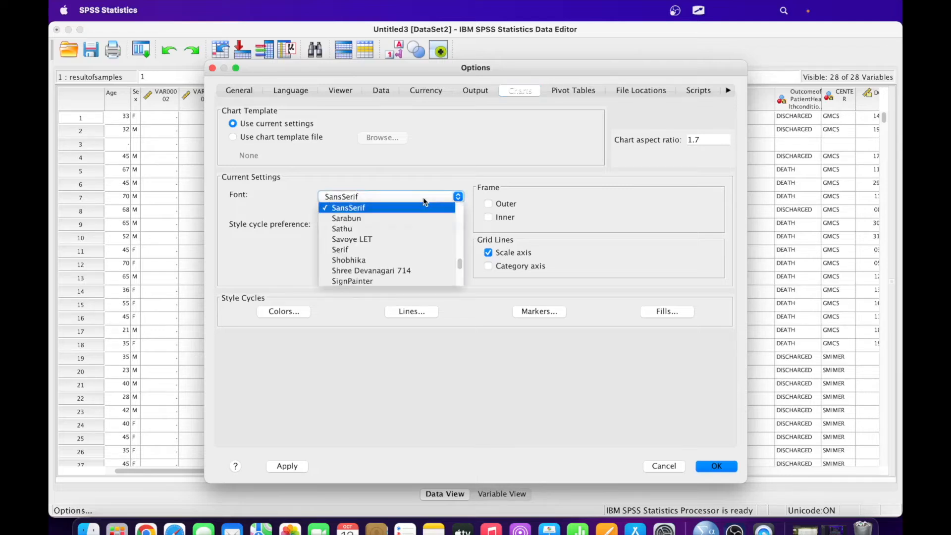
pyautogui.click(416, 200)
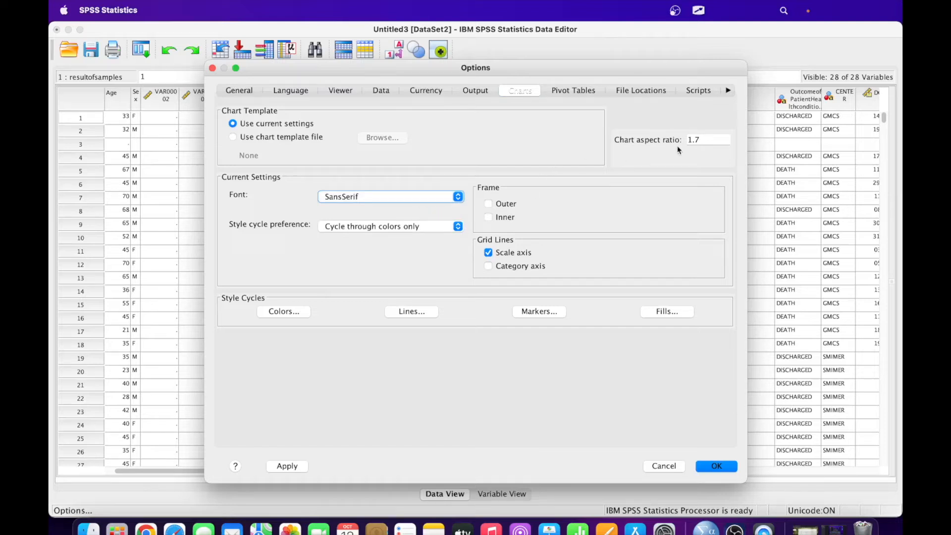
pyautogui.click(570, 93)
pyautogui.click(639, 96)
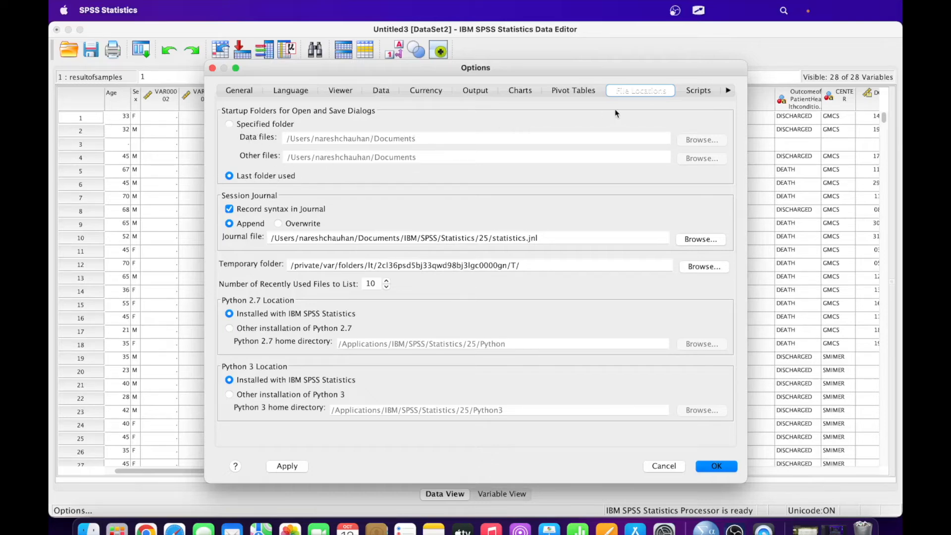
pyautogui.click(701, 91)
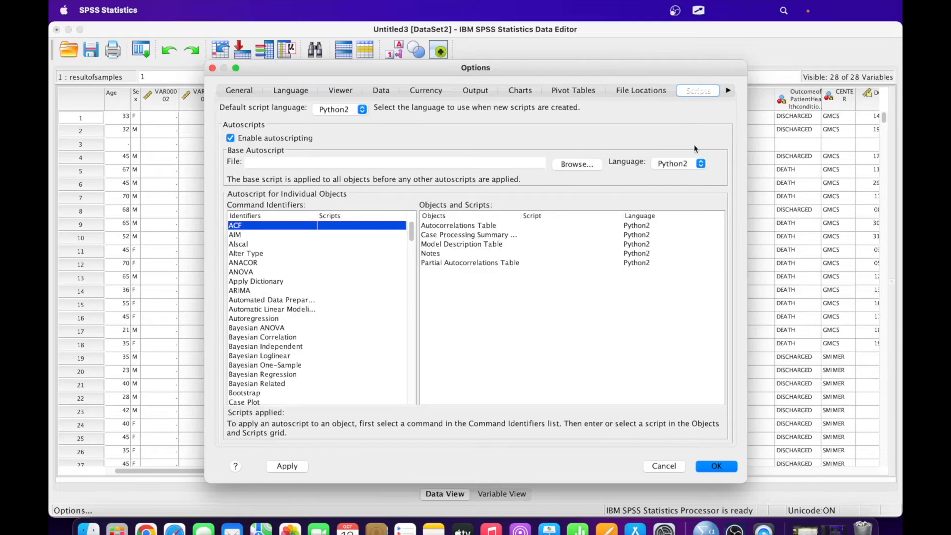
pyautogui.click(712, 466)
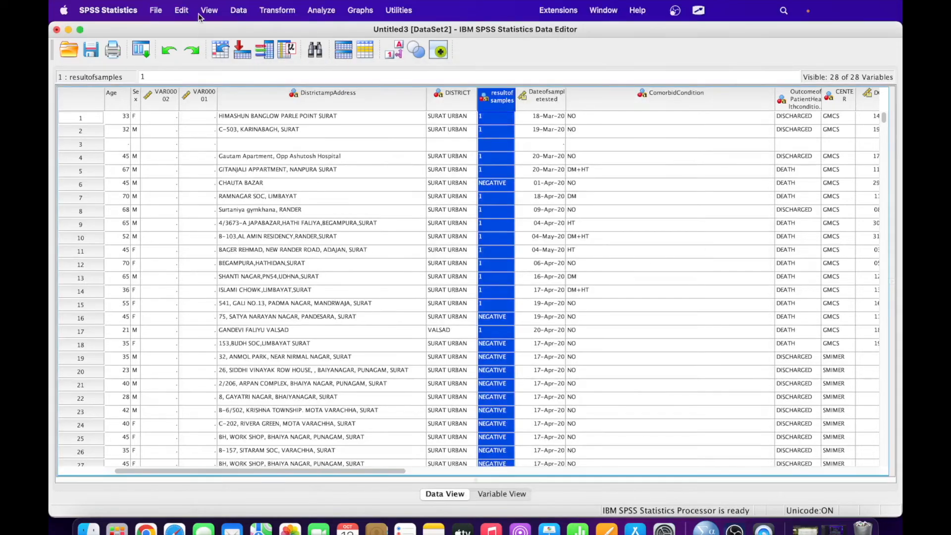
# Open the Menu Editor, look through its list of menus down to Help, and close it without changes
pyautogui.click(180, 12)
pyautogui.moveTo(209, 14)
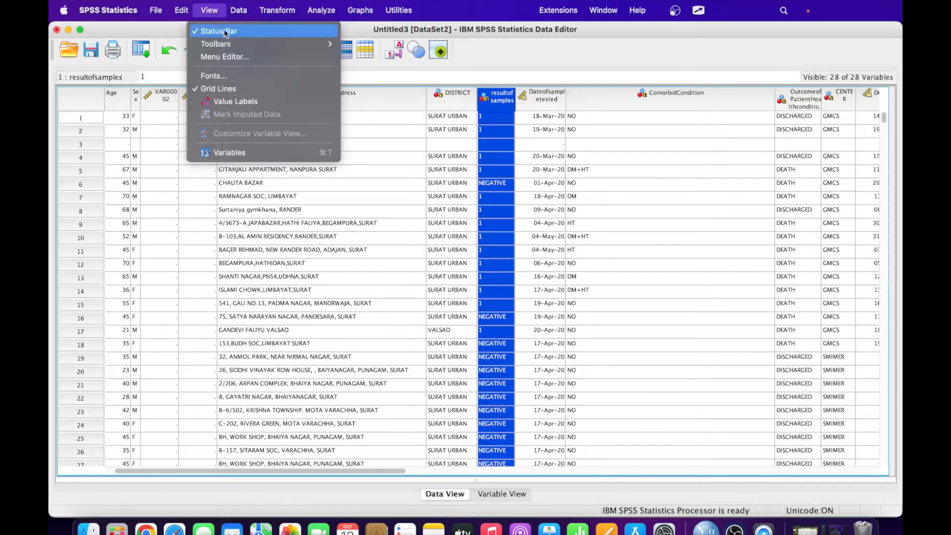
pyautogui.moveTo(229, 45)
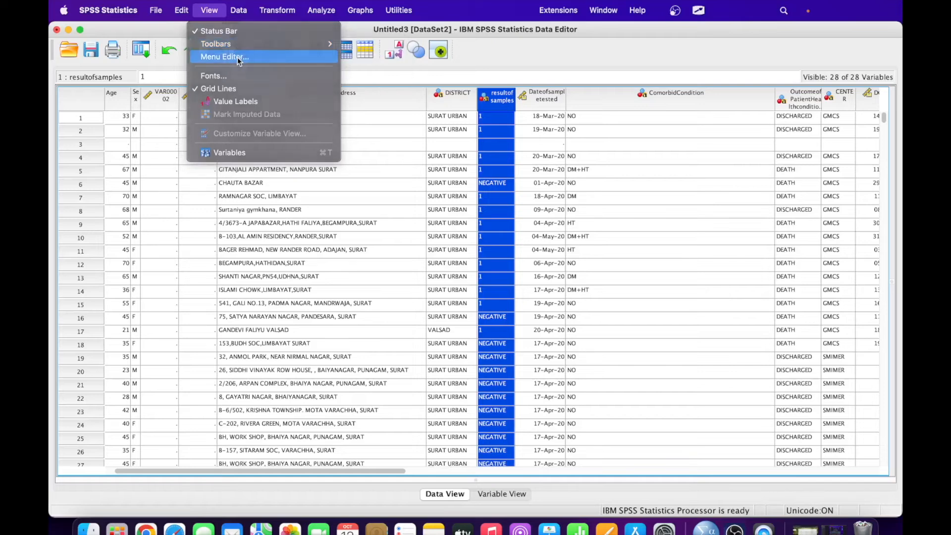
pyautogui.click(237, 57)
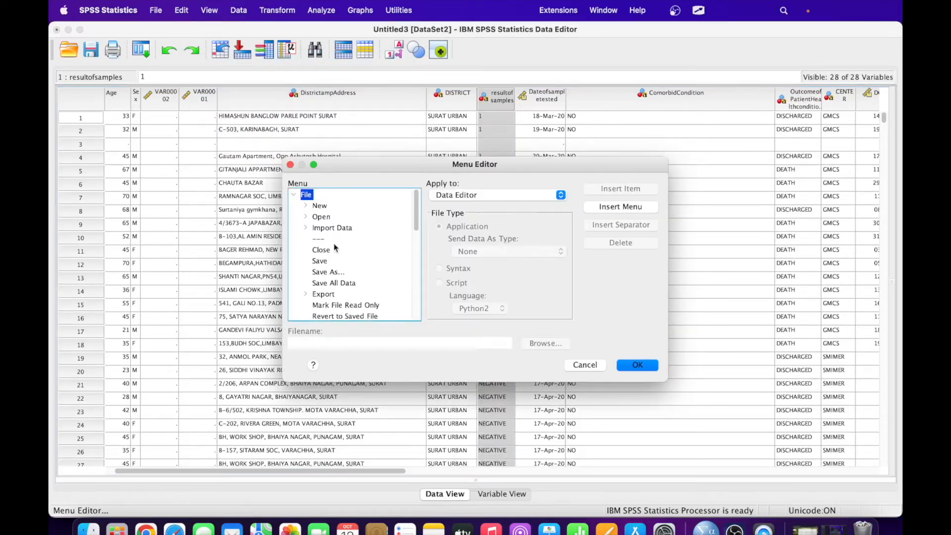
pyautogui.moveTo(417, 220); pyautogui.dragTo(391, 304)
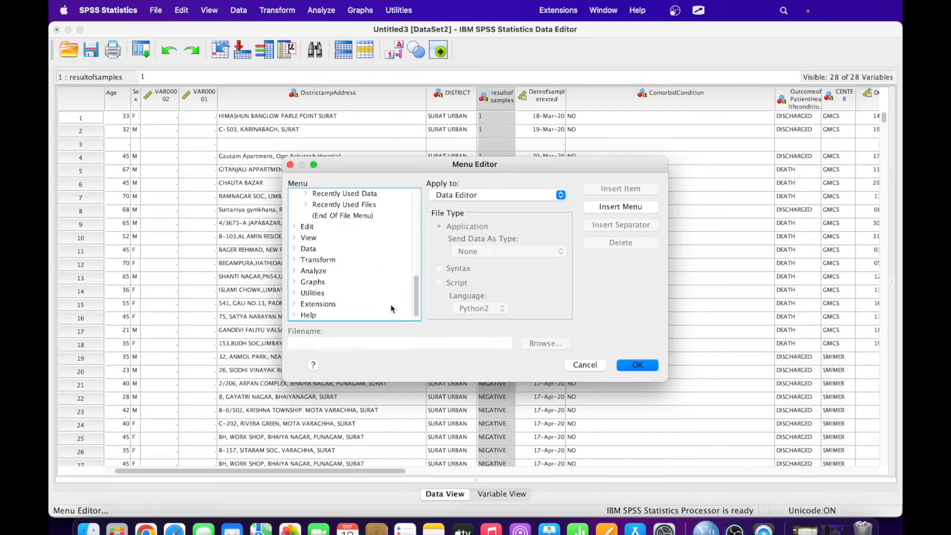
pyautogui.click(587, 367)
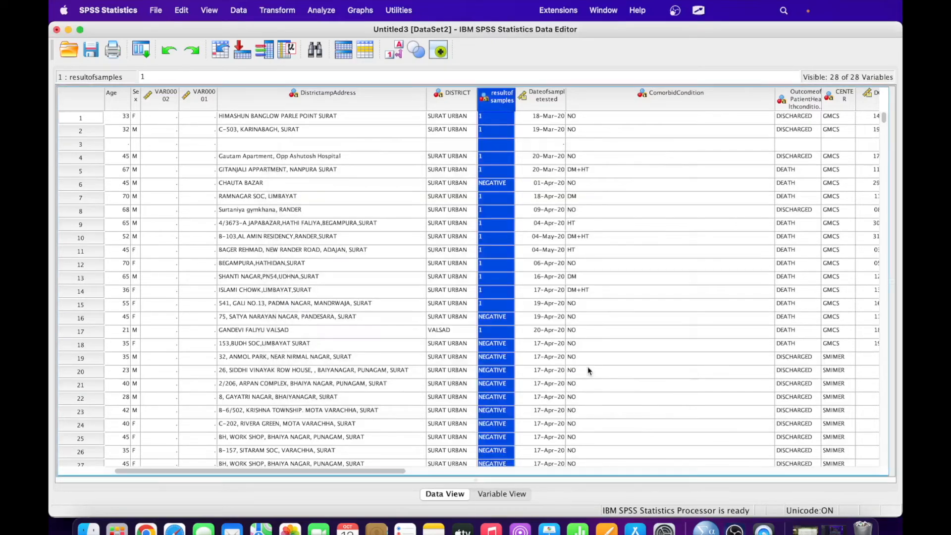
# Switch the dataset to Variable View and back to Data View using the view commands, and display those commands again
pyautogui.click(210, 11)
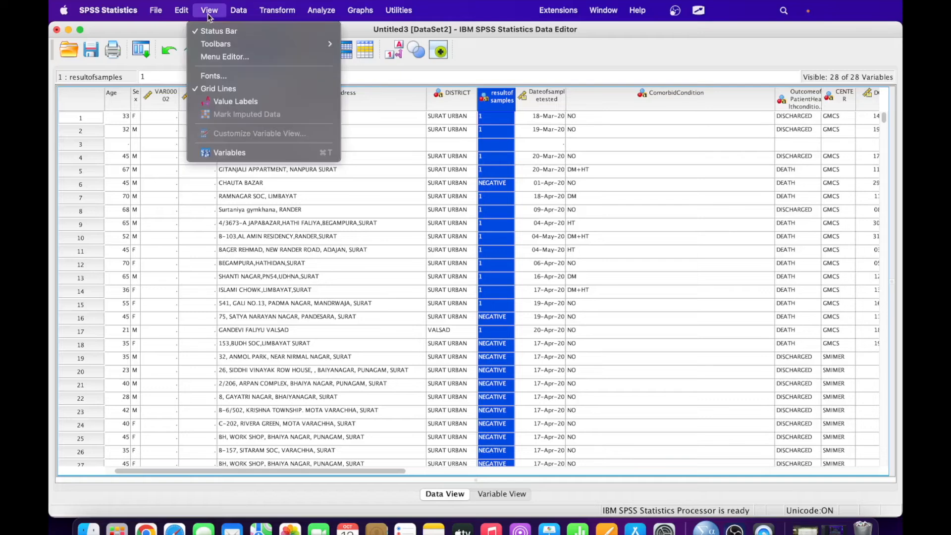
pyautogui.click(213, 151)
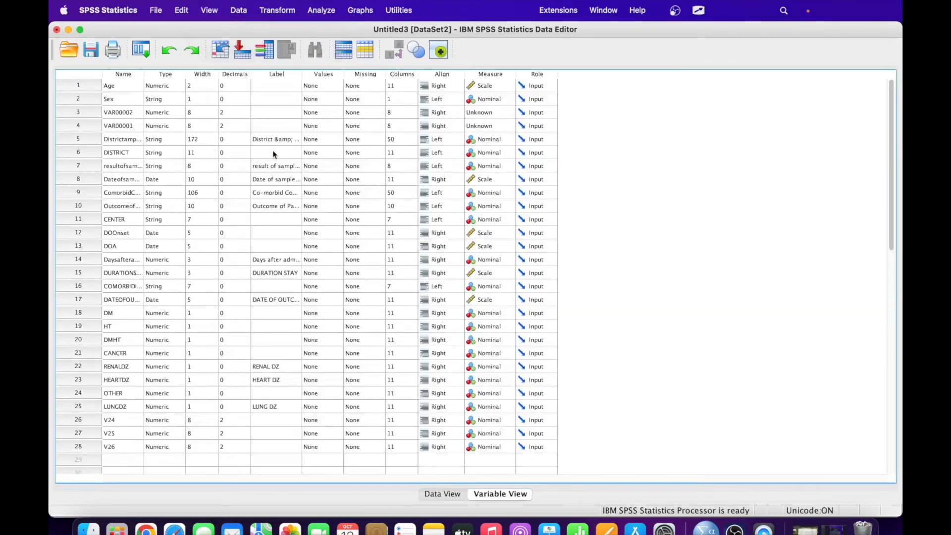
pyautogui.click(206, 11)
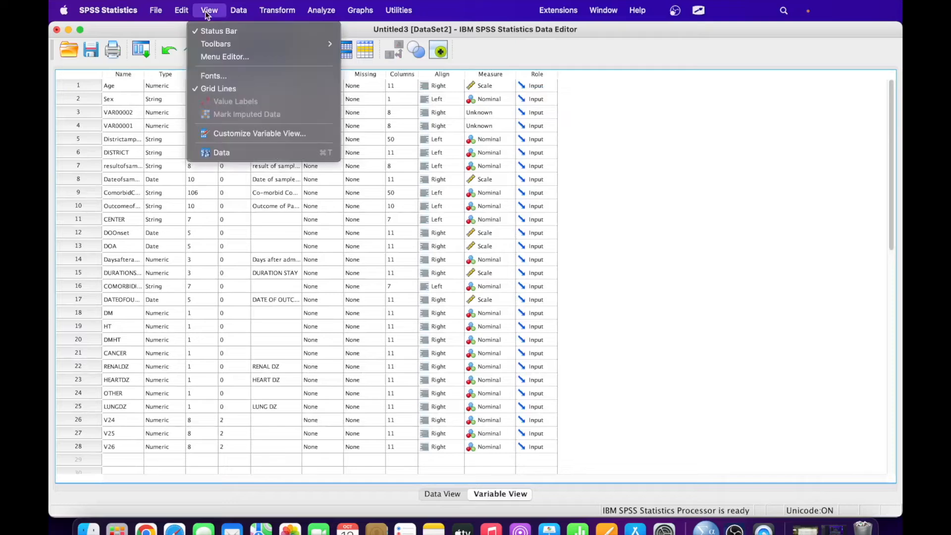
pyautogui.click(210, 155)
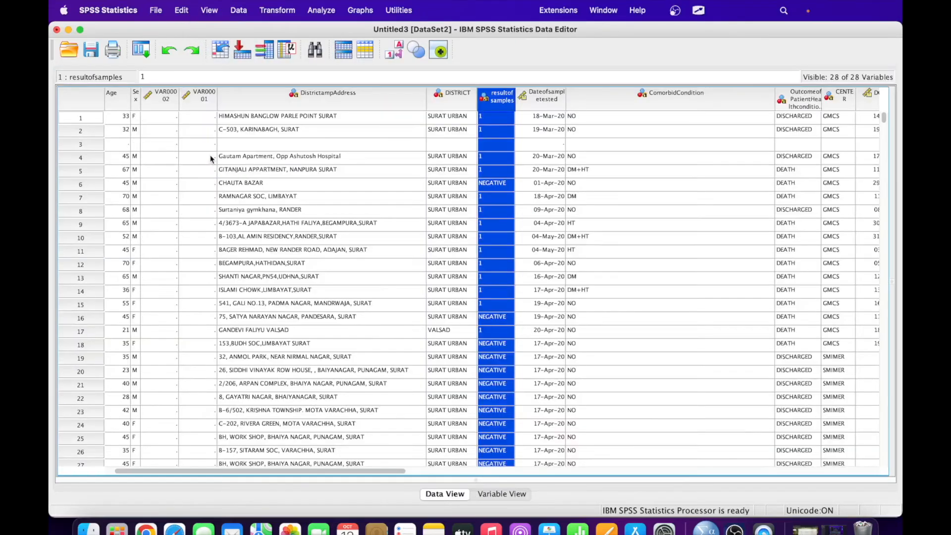
pyautogui.click(211, 11)
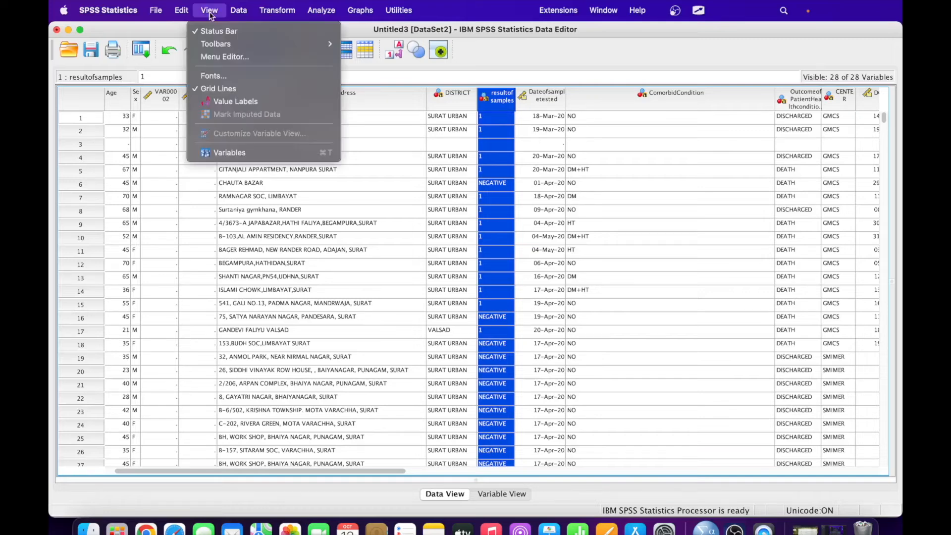
# Show the variable definitions once more with the view commands and return to the data rows
pyautogui.click(223, 152)
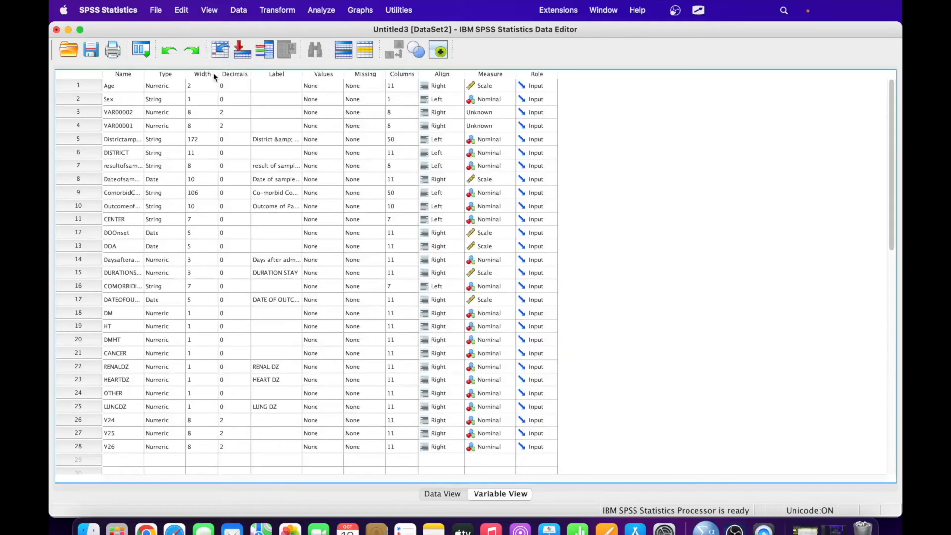
pyautogui.click(214, 12)
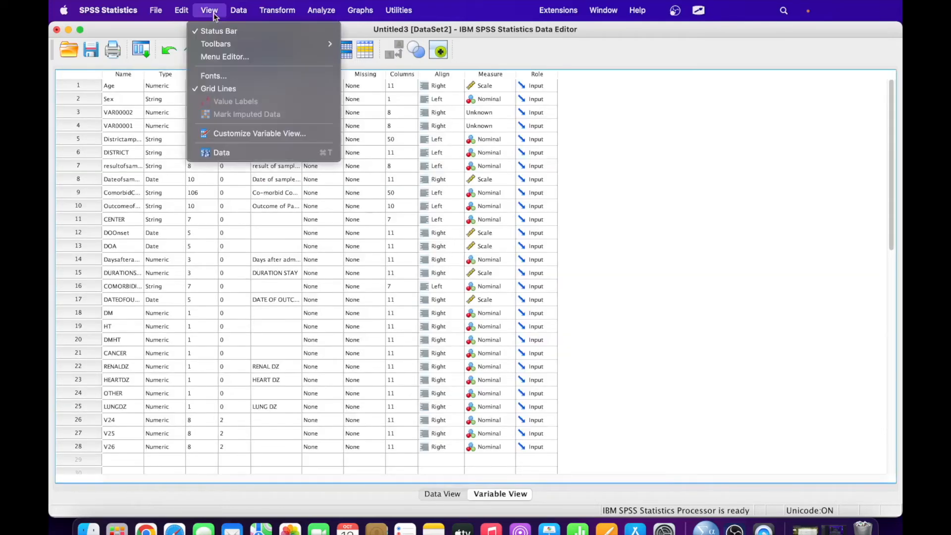
pyautogui.click(213, 153)
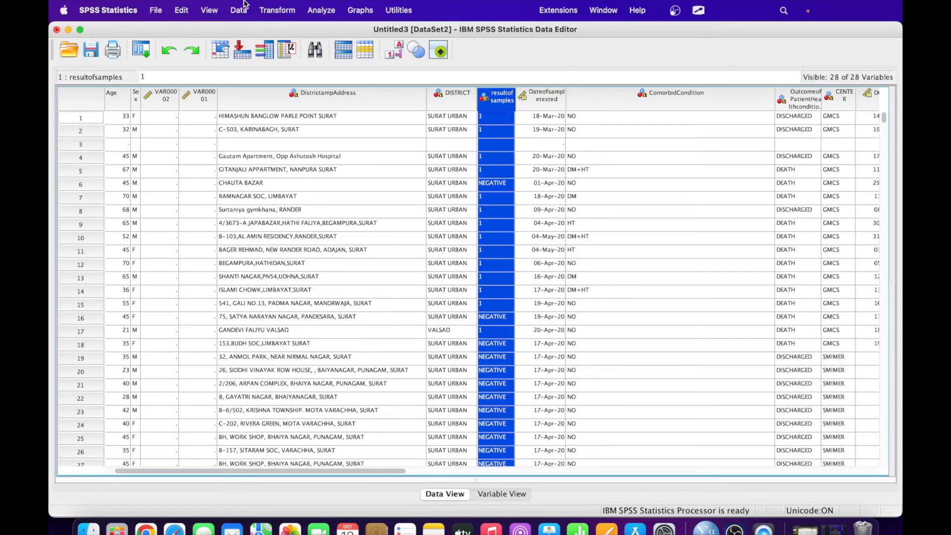
# Start Define Variable Properties, add all variables to the variables to scan, and run the scan
pyautogui.click(240, 11)
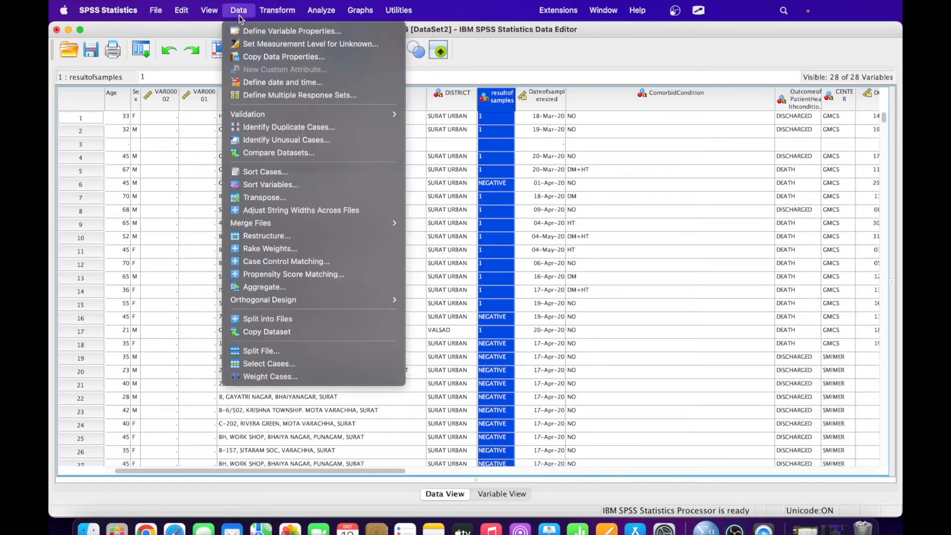
pyautogui.click(273, 31)
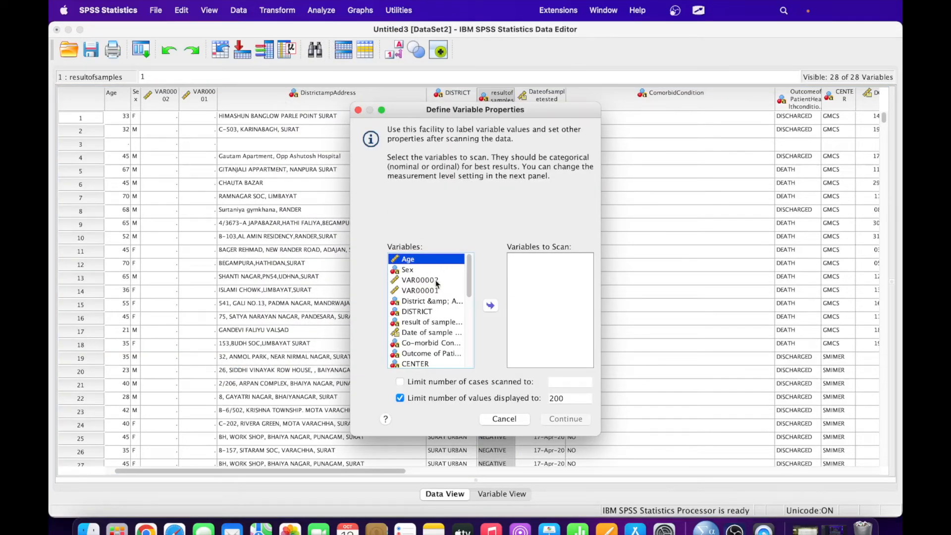
pyautogui.moveTo(469, 272); pyautogui.dragTo(467, 318)
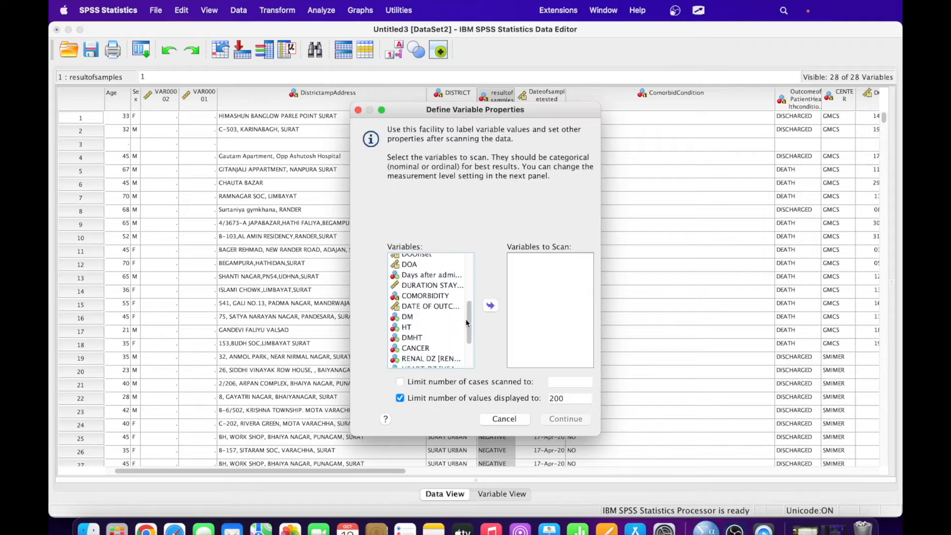
pyautogui.click(429, 297)
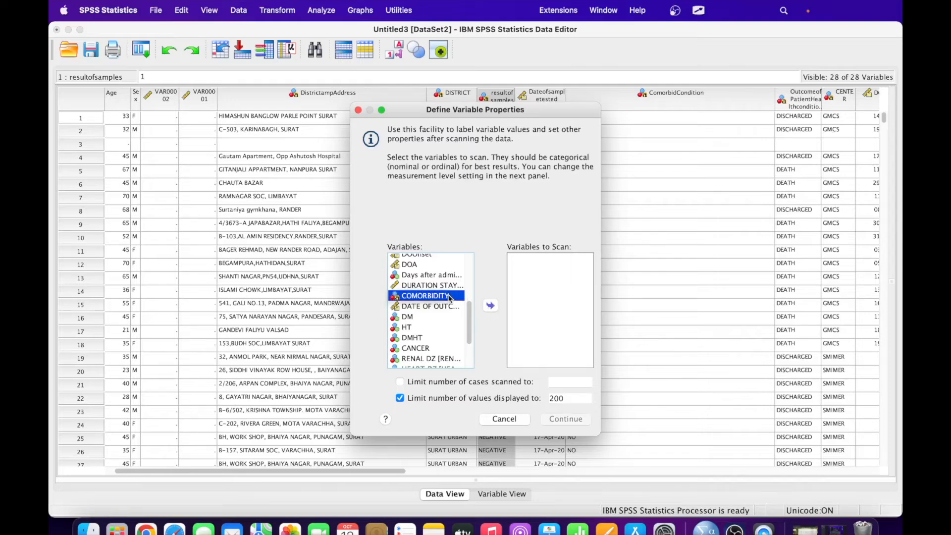
pyautogui.press('super+a')
pyautogui.click(491, 306)
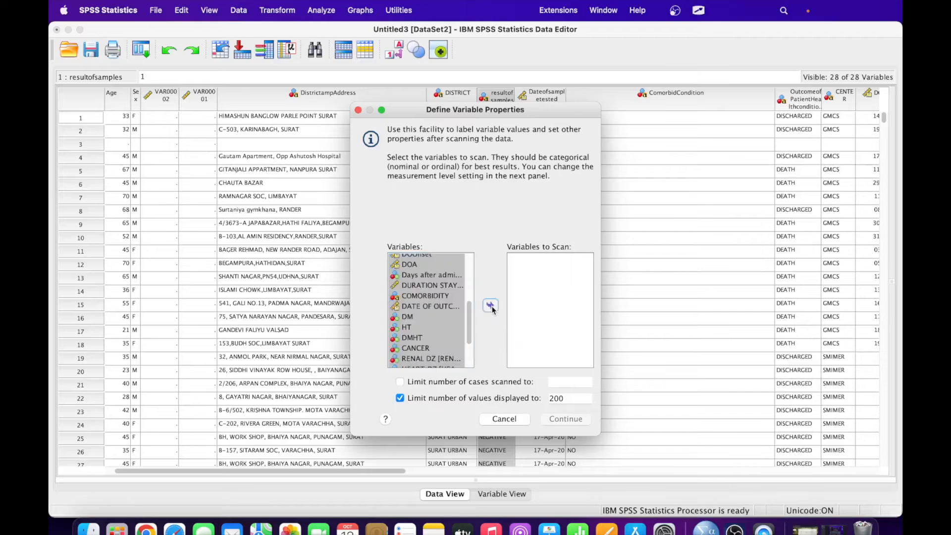
pyautogui.click(559, 419)
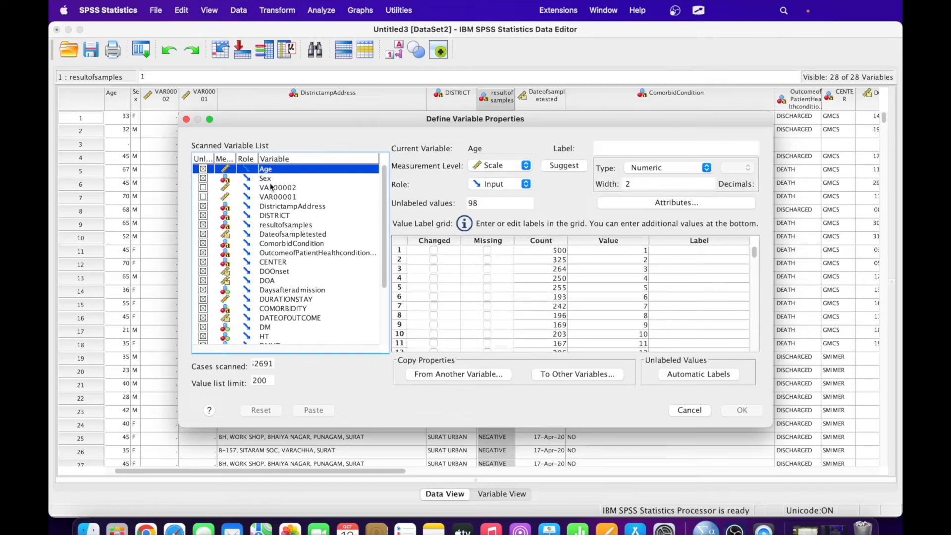
# Inspect VAR00002 and the rest of the scanned variable list, and cancel Define Variable Properties
pyautogui.click(203, 190)
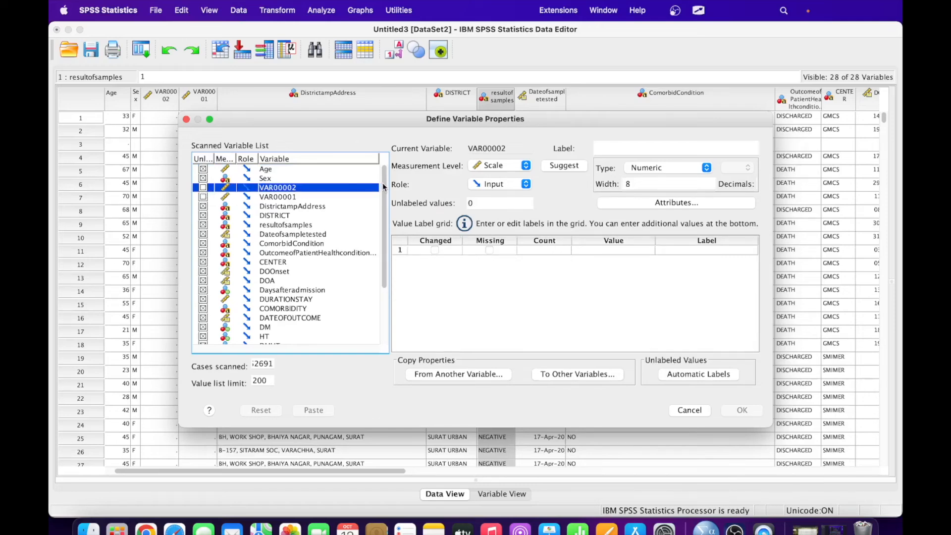
pyautogui.scroll(-3, 385, 187)
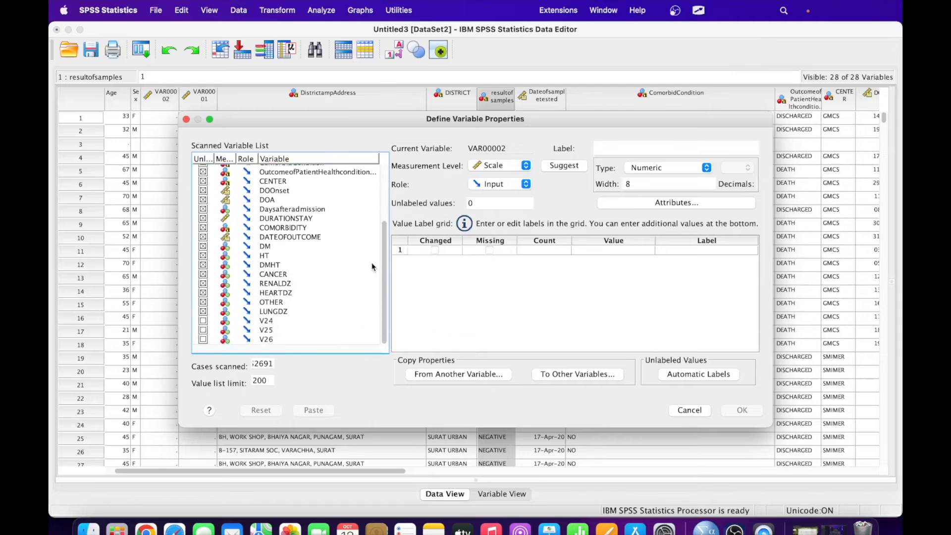
pyautogui.click(687, 410)
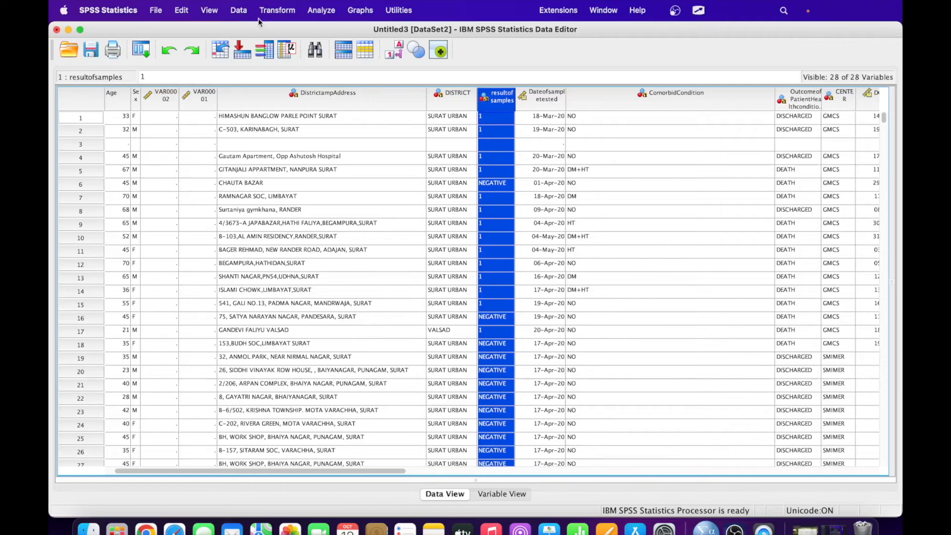
# Check the fields listed in Set Measurement Level for Unknown, cancel it, and inspect VAR00002's measure in Variable View
pyautogui.click(238, 10)
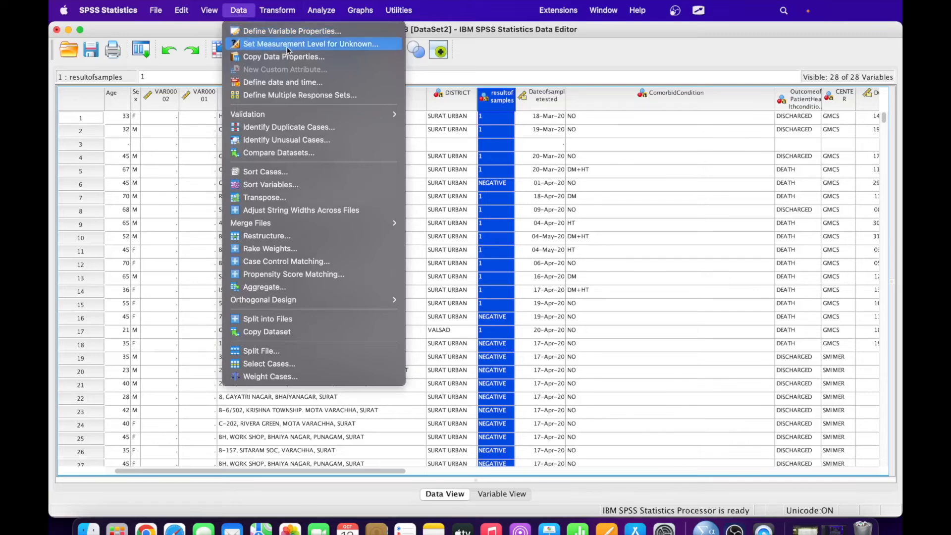
pyautogui.click(330, 45)
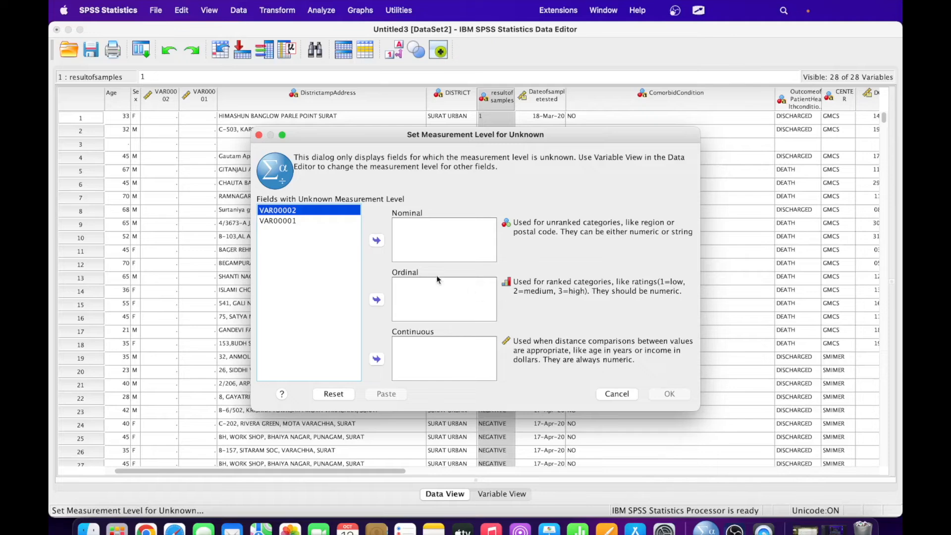
pyautogui.click(620, 393)
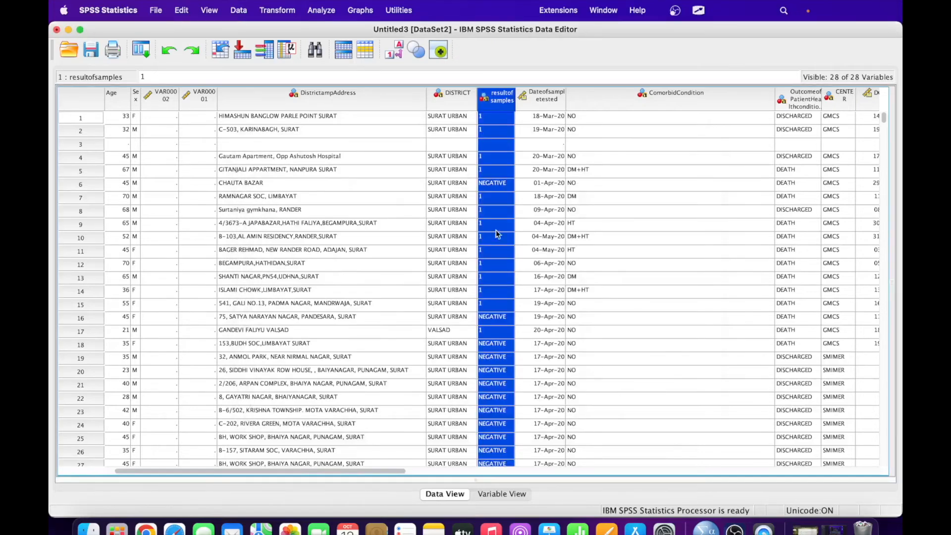
pyautogui.doubleClick(158, 96)
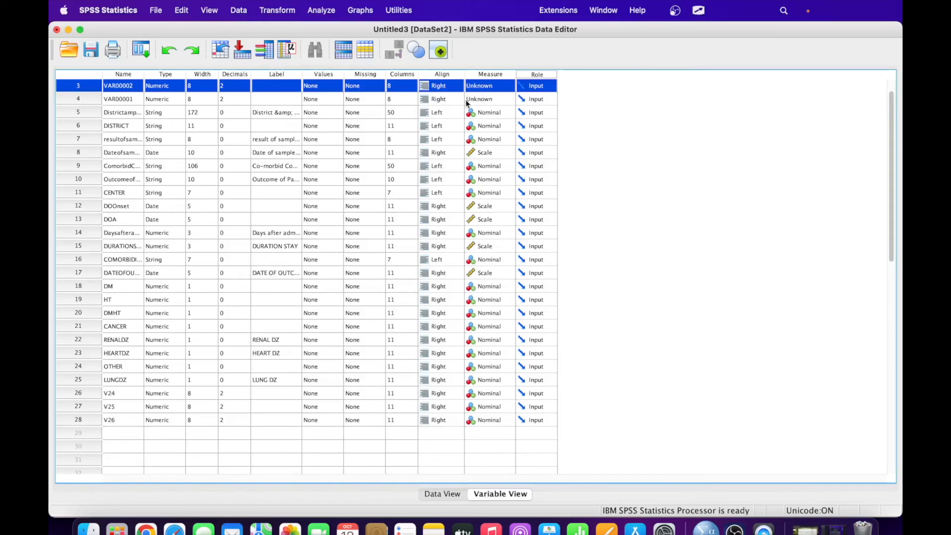
pyautogui.hotkey('alt', 'Tab')
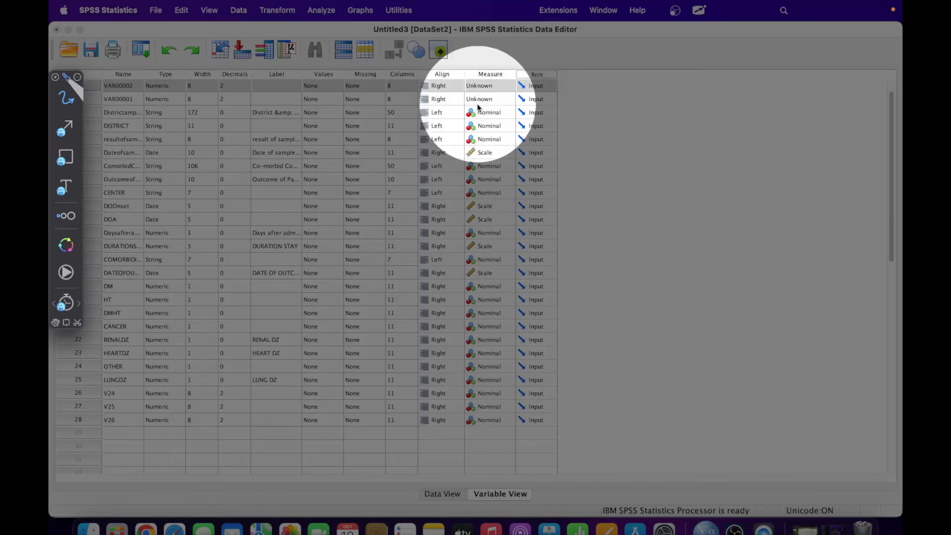
pyautogui.press('Escape')
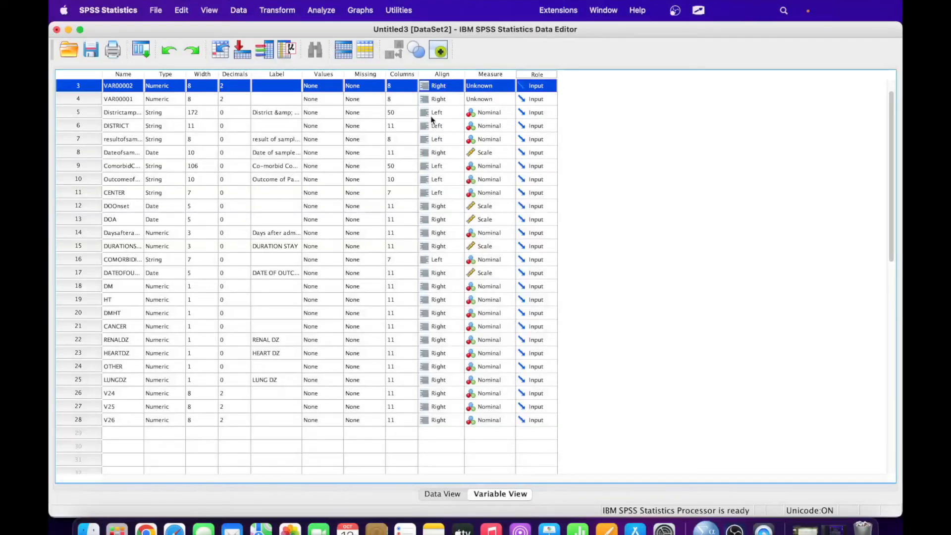
# Set the measurement level of VAR00002 and VAR00001 to Continuous using Set Measurement Level for Unknown
pyautogui.click(239, 10)
pyautogui.click(267, 44)
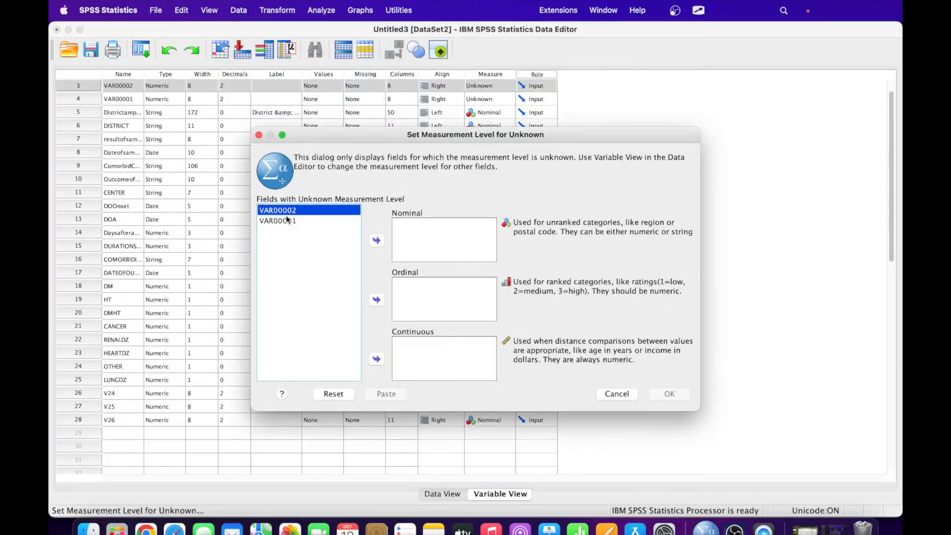
pyautogui.moveTo(282, 213); pyautogui.dragTo(406, 350)
pyautogui.moveTo(297, 211); pyautogui.dragTo(403, 365)
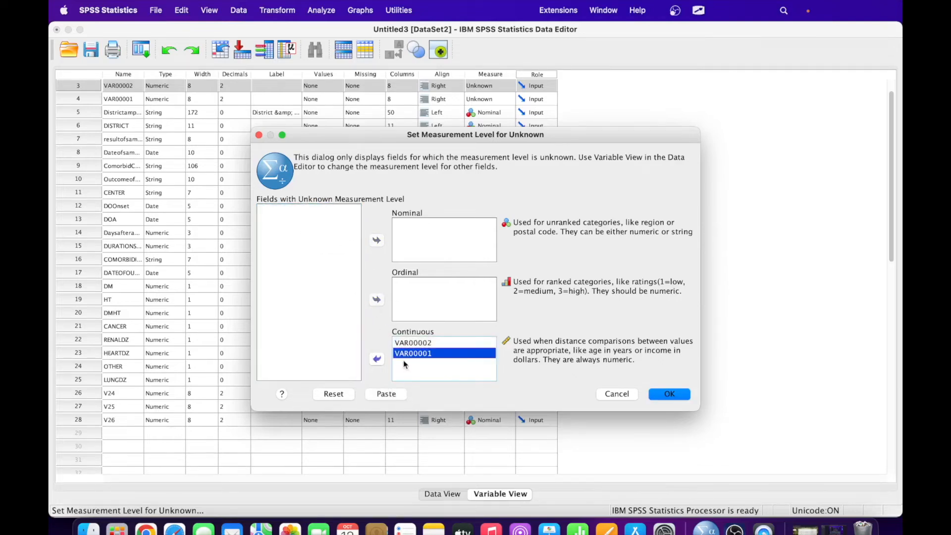
pyautogui.click(665, 395)
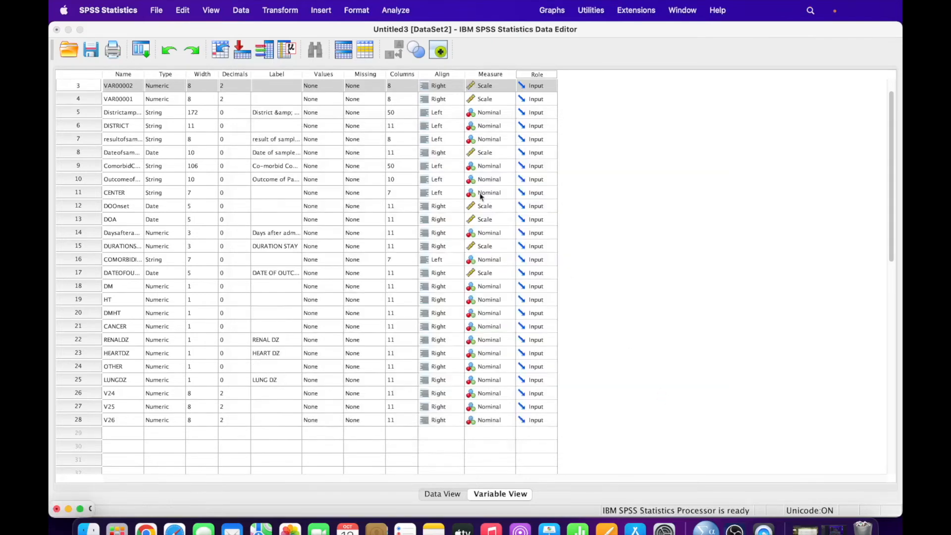
# Open the Copy Data Properties wizard, review its property source options, and close it without copying
pyautogui.click(242, 12)
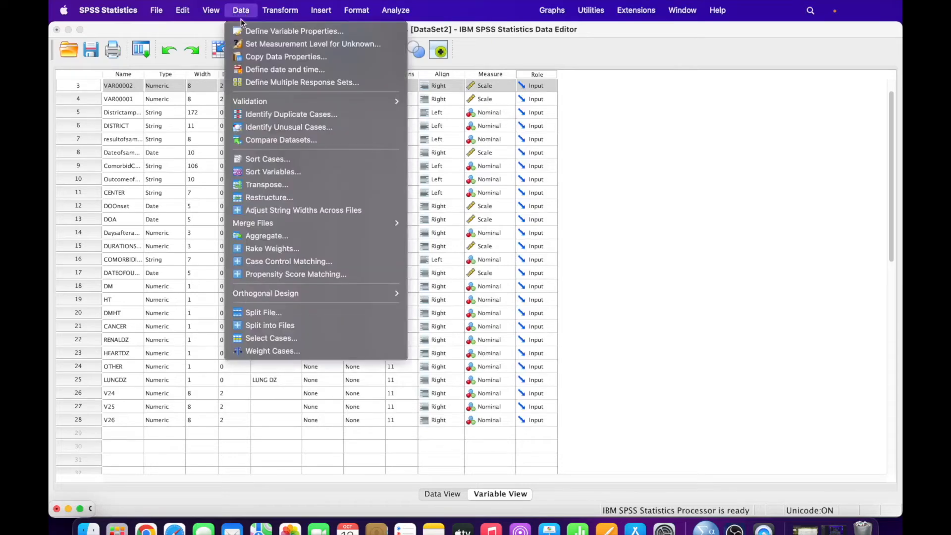
pyautogui.click(274, 58)
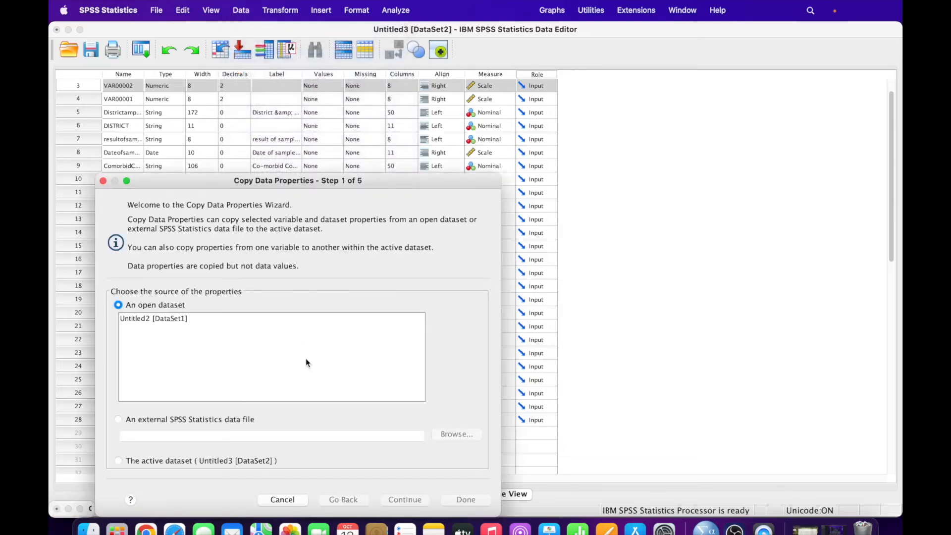
pyautogui.click(104, 181)
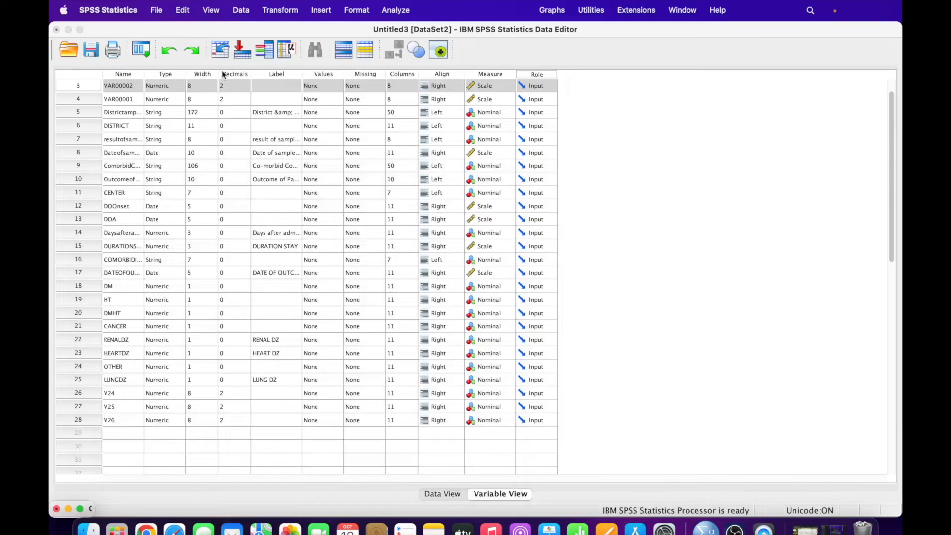
# Look through the data commands from validation to file splitting, review the Select Cases options, and close that dialog
pyautogui.click(241, 11)
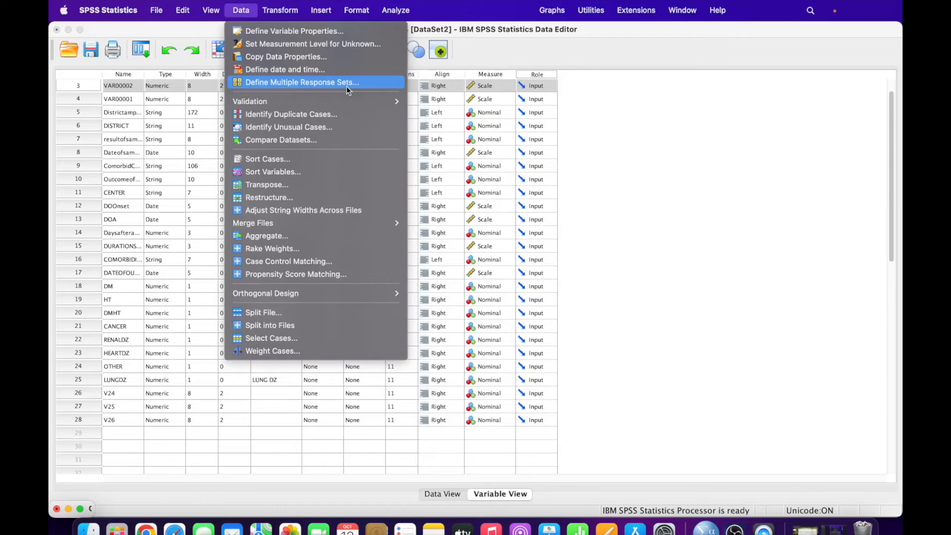
pyautogui.moveTo(340, 105)
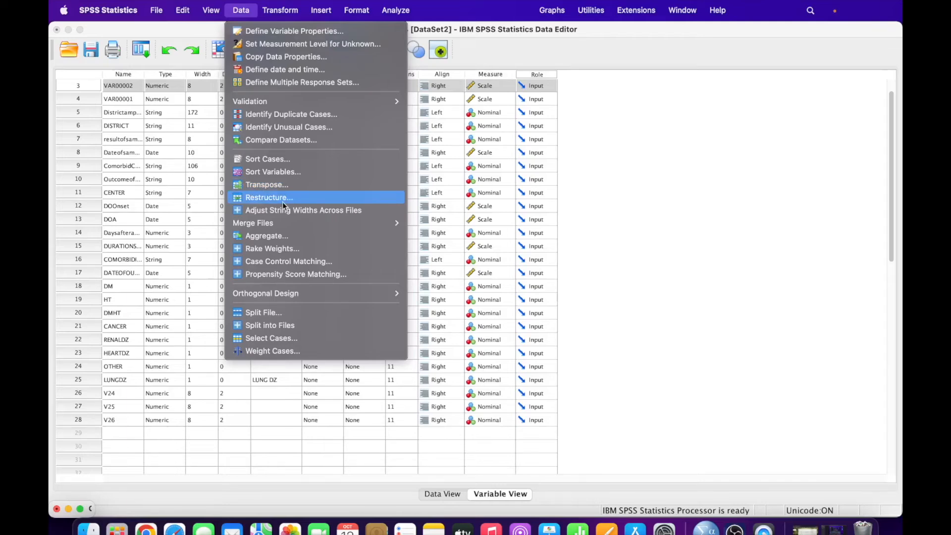
pyautogui.moveTo(274, 225)
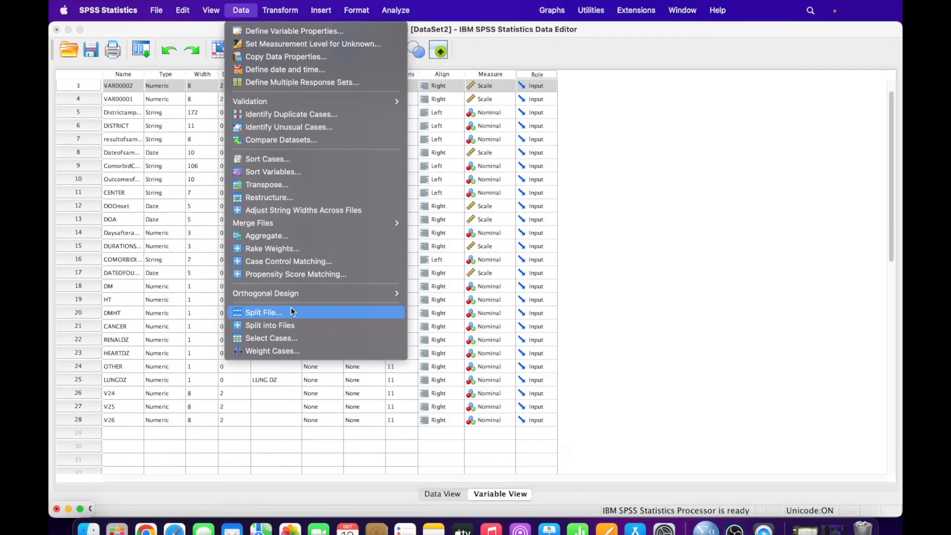
pyautogui.click(271, 338)
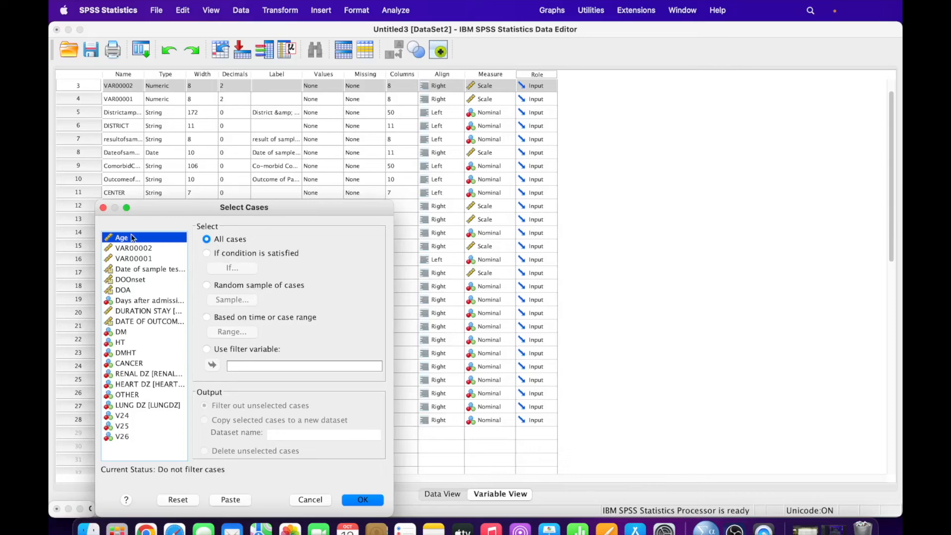
pyautogui.click(103, 208)
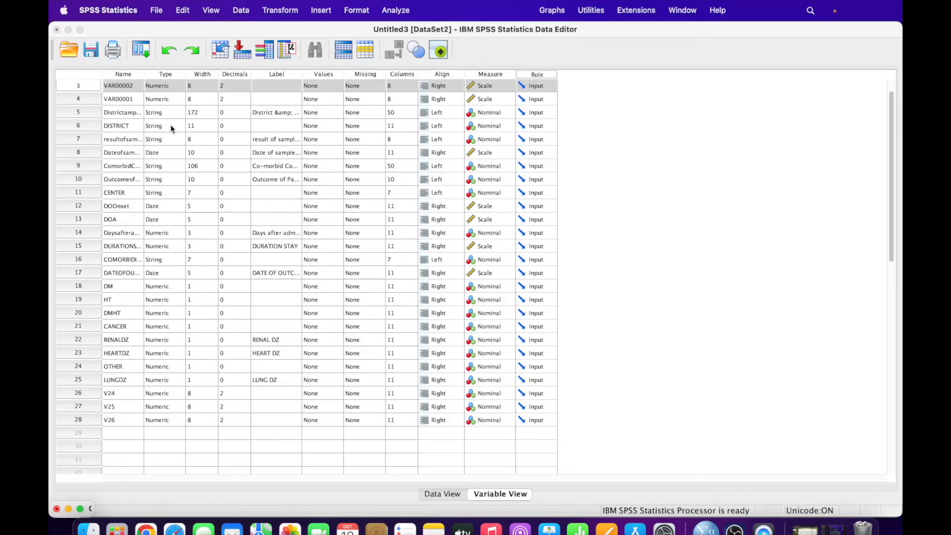
# Open Compute Variable from the transform commands, examine its expression area and function groups, and close it without computing
pyautogui.click(241, 10)
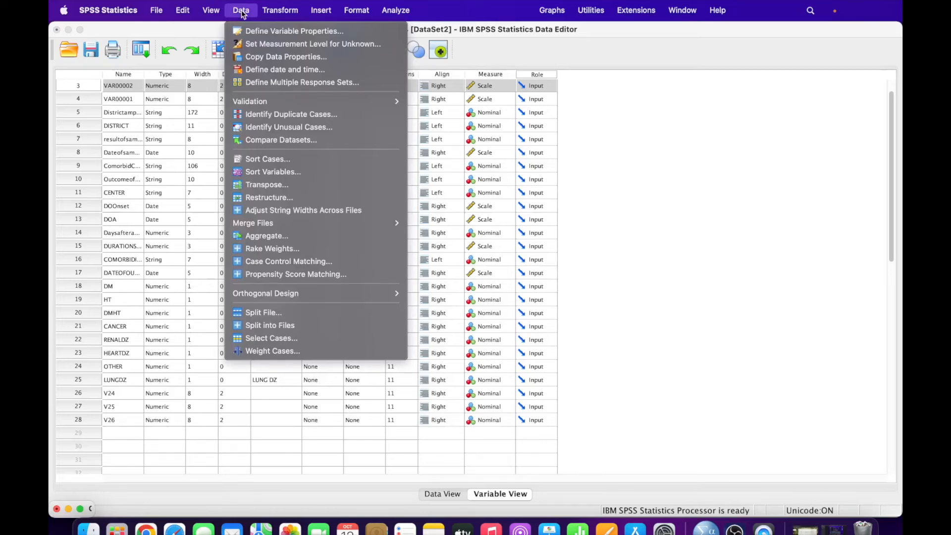
pyautogui.moveTo(267, 11)
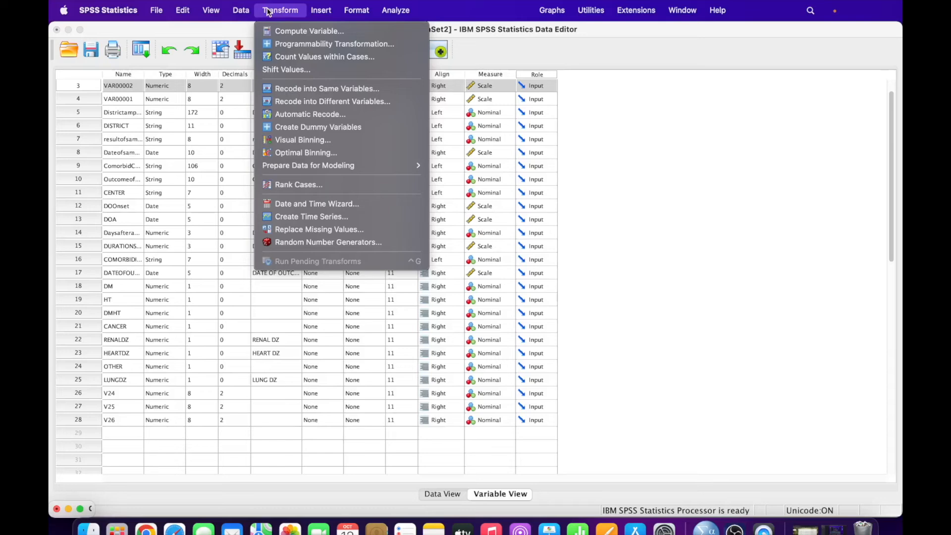
pyautogui.click(295, 33)
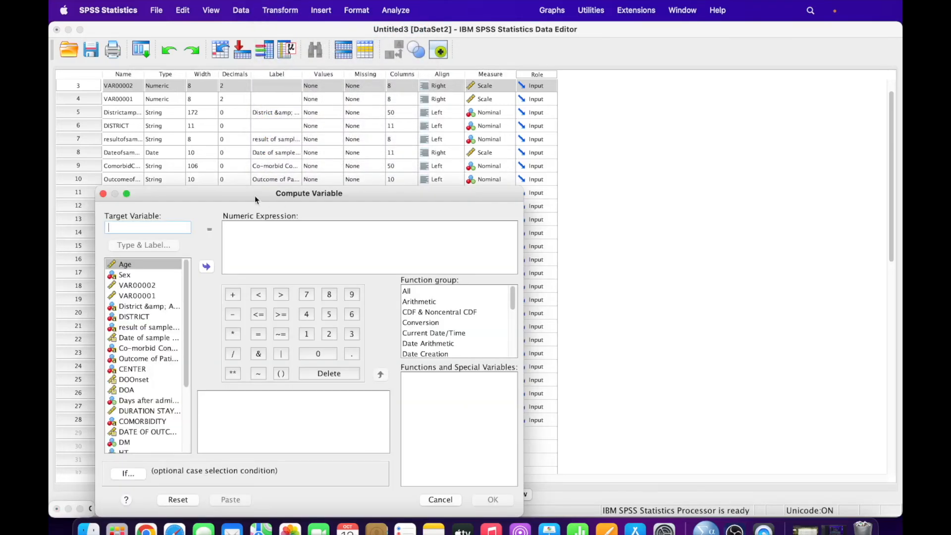
pyautogui.moveTo(254, 196); pyautogui.dragTo(331, 144)
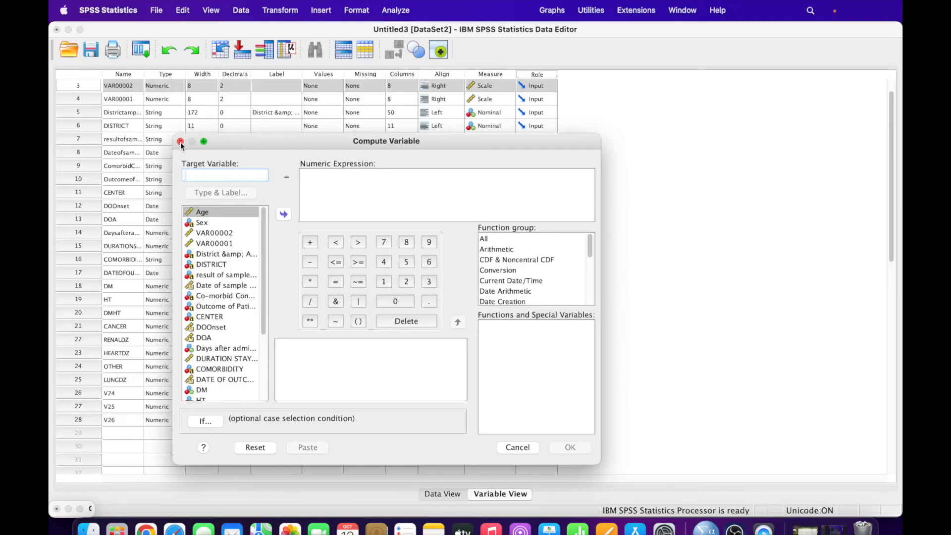
pyautogui.moveTo(591, 241); pyautogui.dragTo(581, 290)
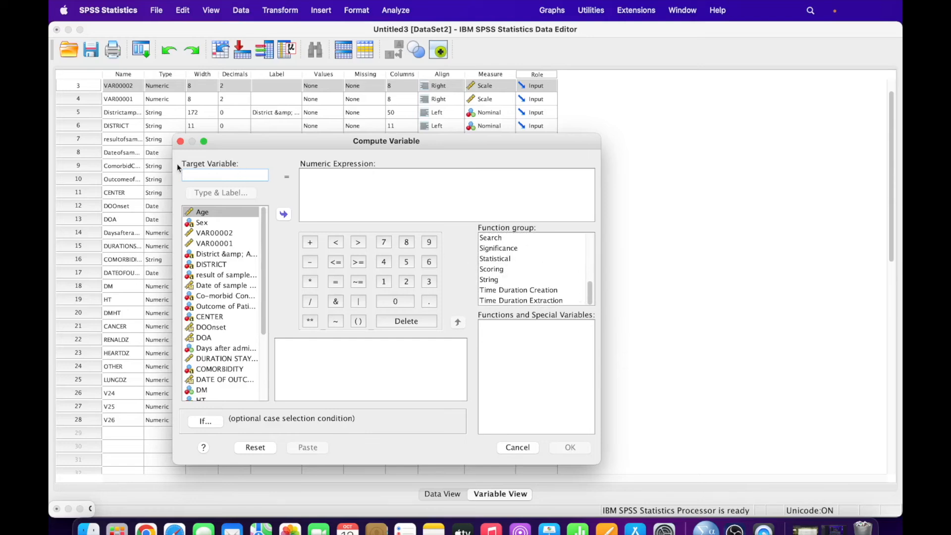
pyautogui.click(180, 141)
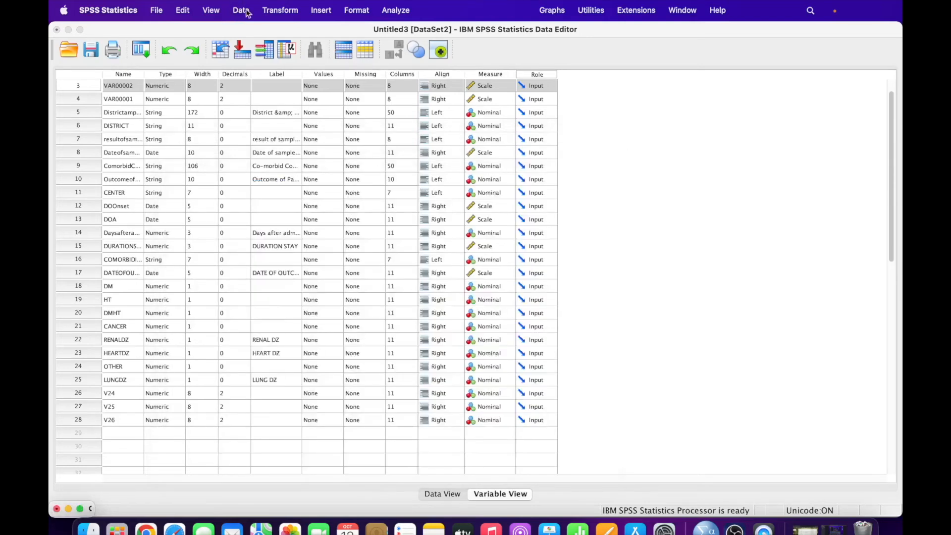
# Look through the transform commands from variable computation to random number generators, plus the insert and format commands
pyautogui.click(277, 11)
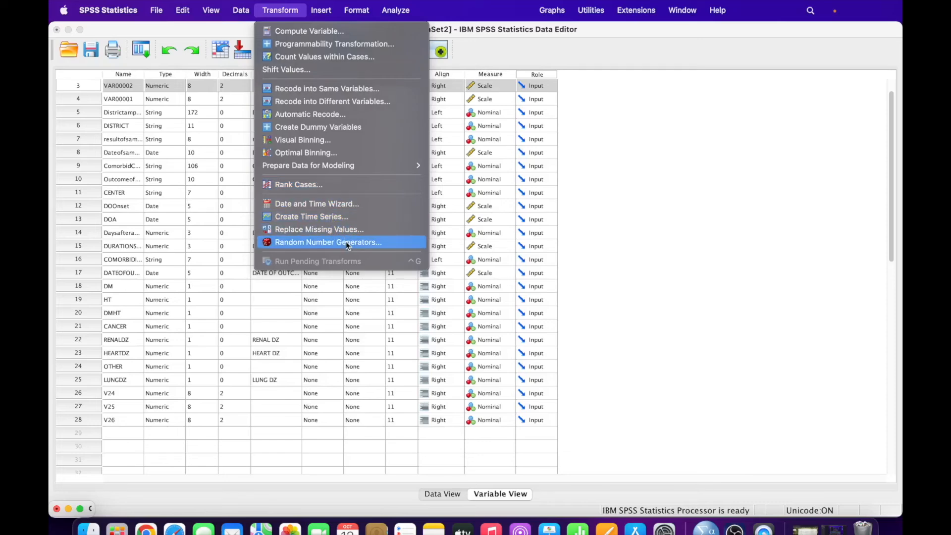
pyautogui.moveTo(327, 11)
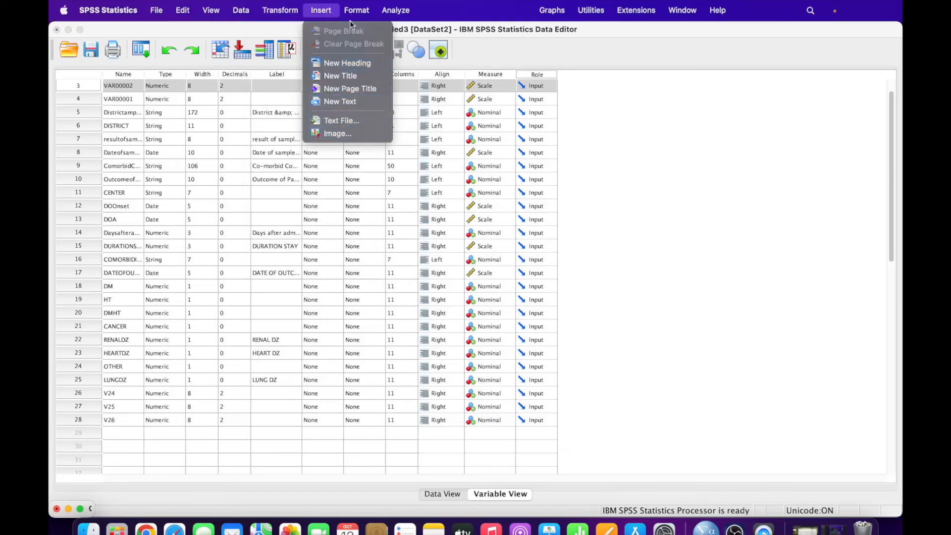
pyautogui.moveTo(358, 12)
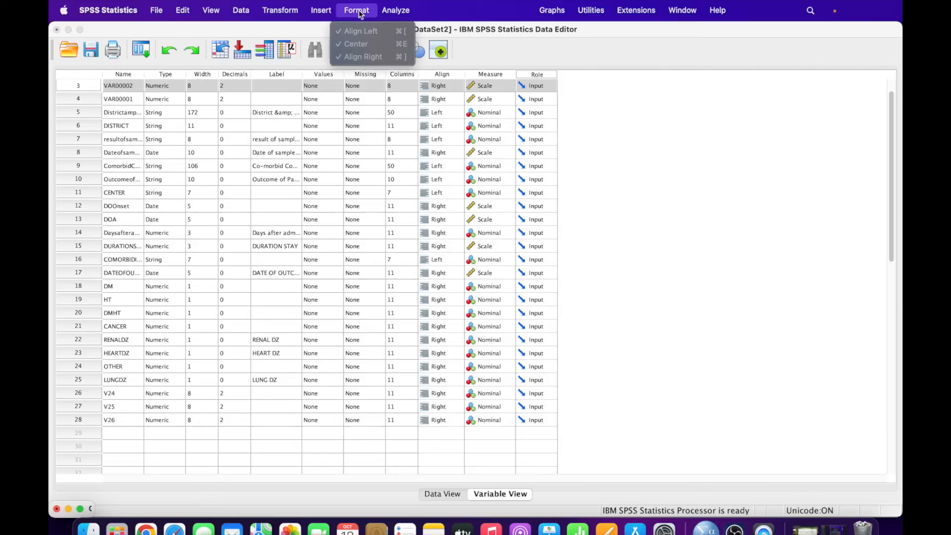
# Look through the analysis commands from Reports to Regression, including Bayesian Statistics, Compare Means, General Linear Model and Correlate
pyautogui.moveTo(401, 14)
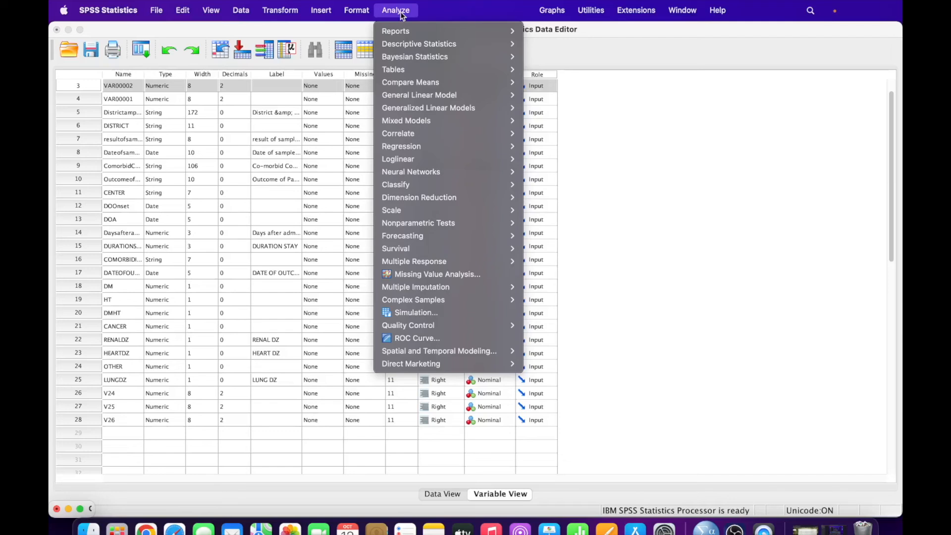
pyautogui.moveTo(409, 32)
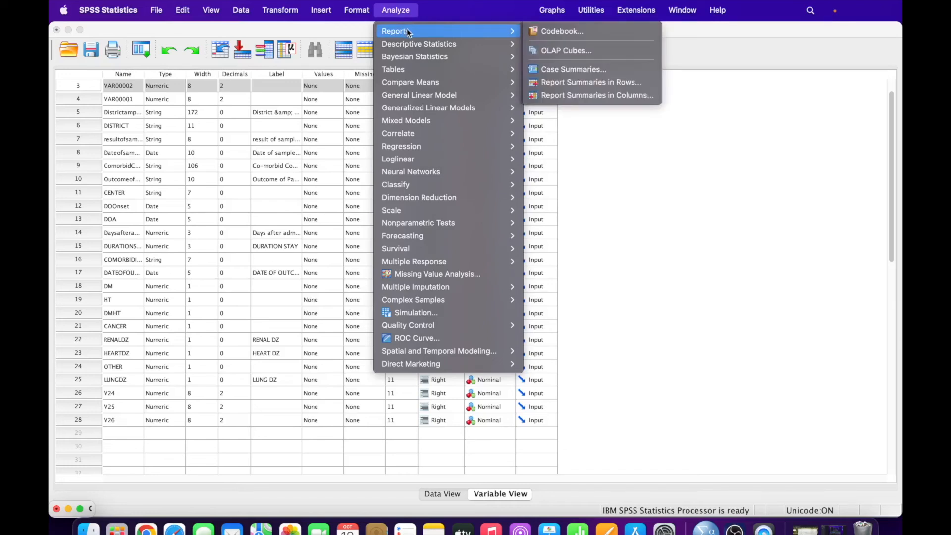
pyautogui.moveTo(438, 45)
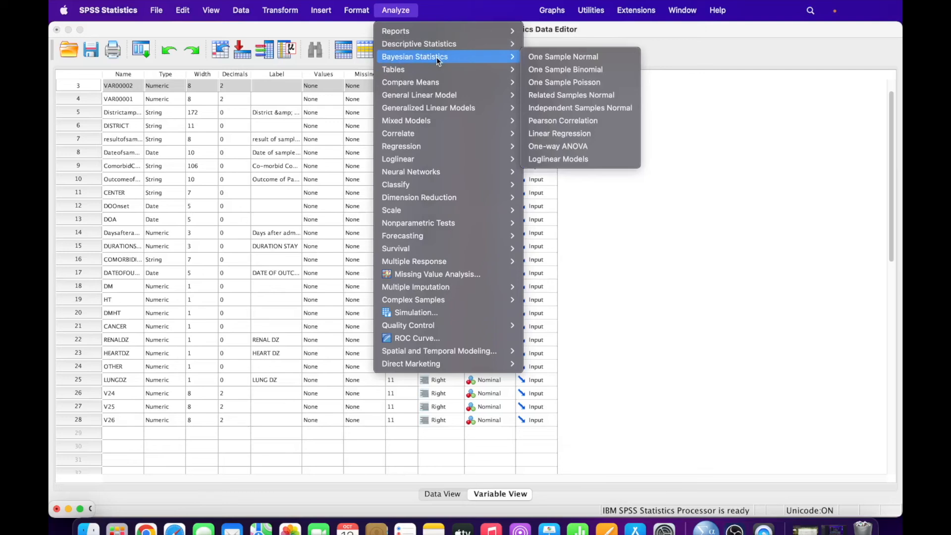
pyautogui.moveTo(476, 70)
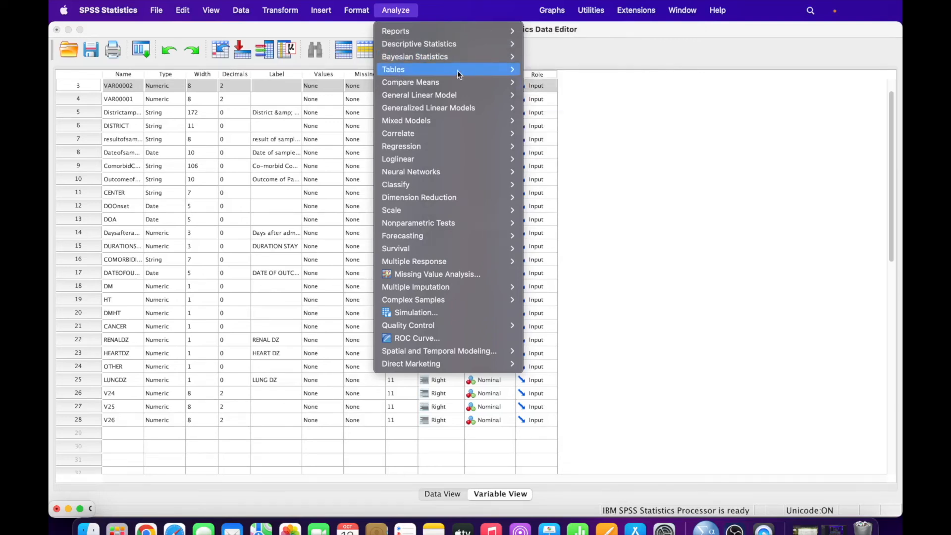
pyautogui.moveTo(429, 84)
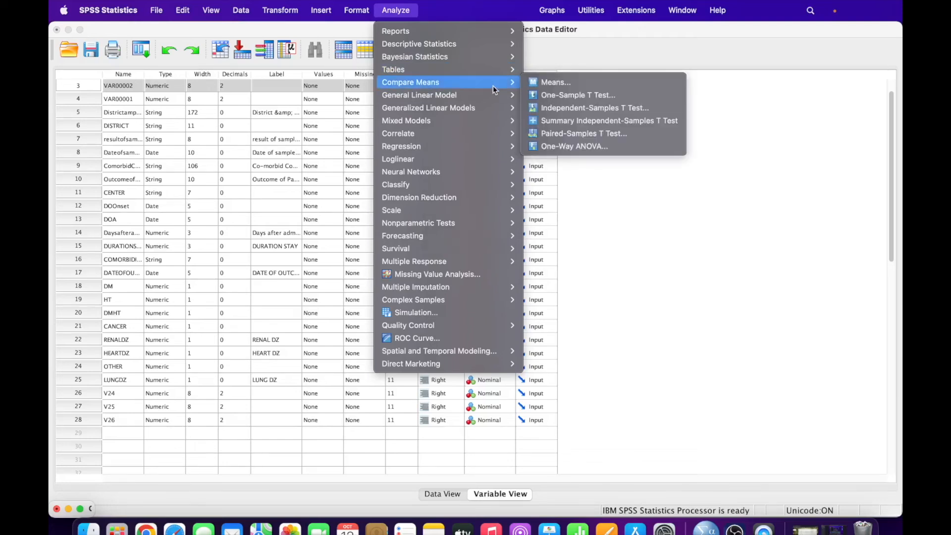
pyautogui.moveTo(461, 95)
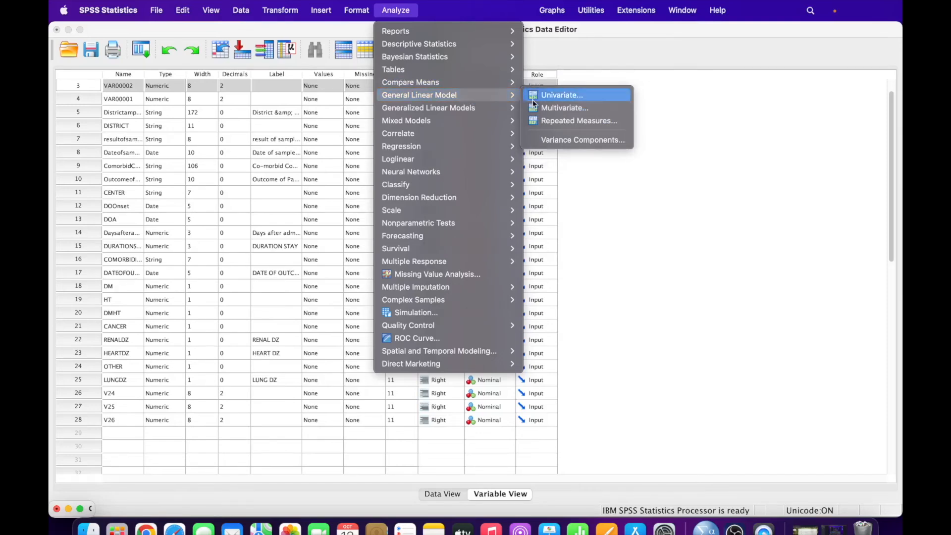
pyautogui.moveTo(425, 121)
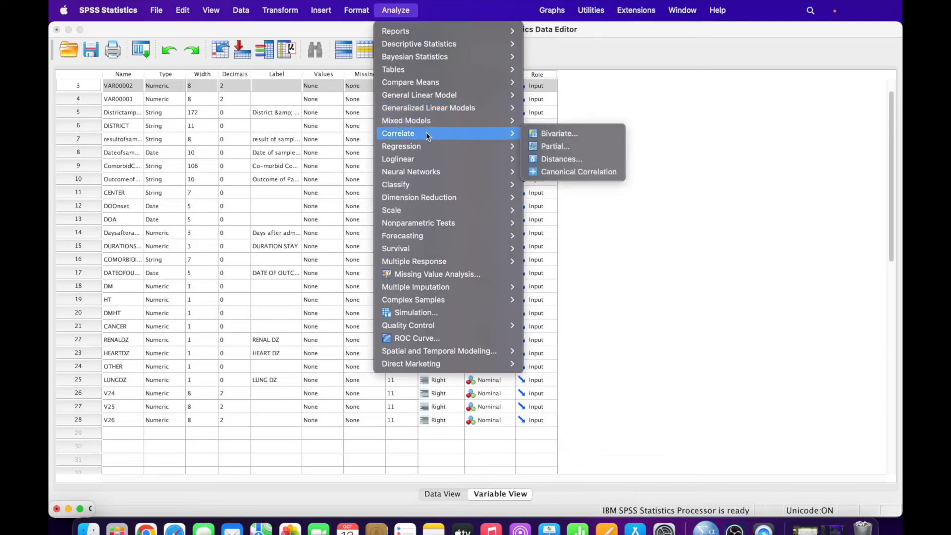
pyautogui.moveTo(453, 147)
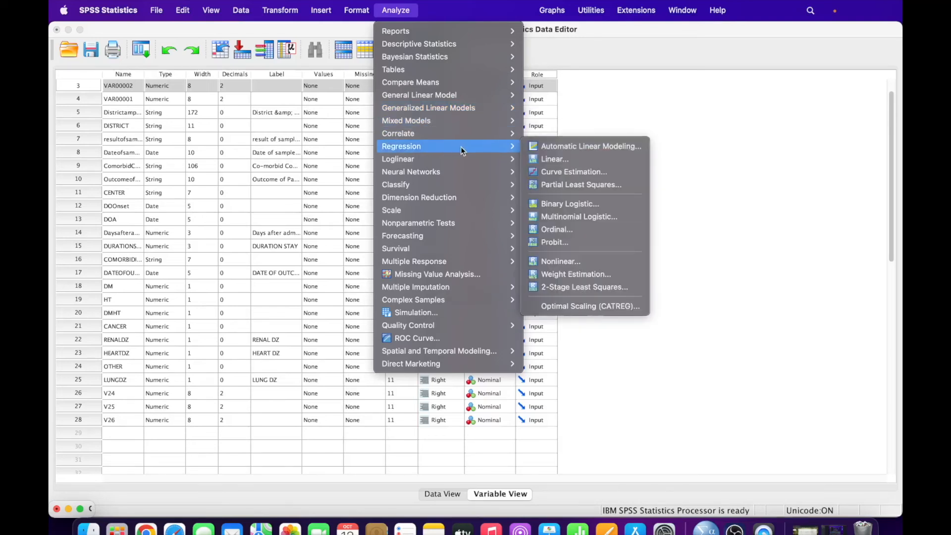
# Look through the remaining analysis commands, including Forecasting, Survival and Multiple Response, and revisit General Linear Model and Classify
pyautogui.moveTo(438, 199)
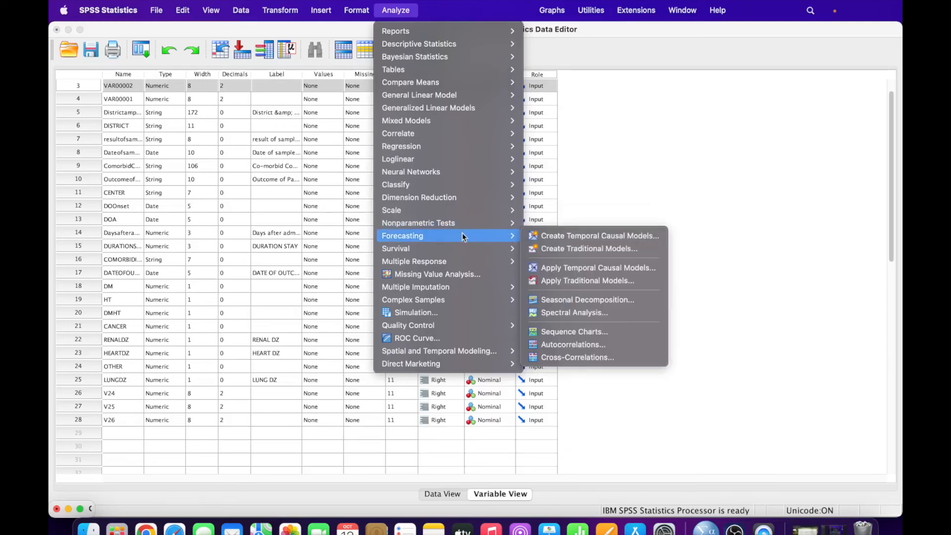
pyautogui.moveTo(460, 250)
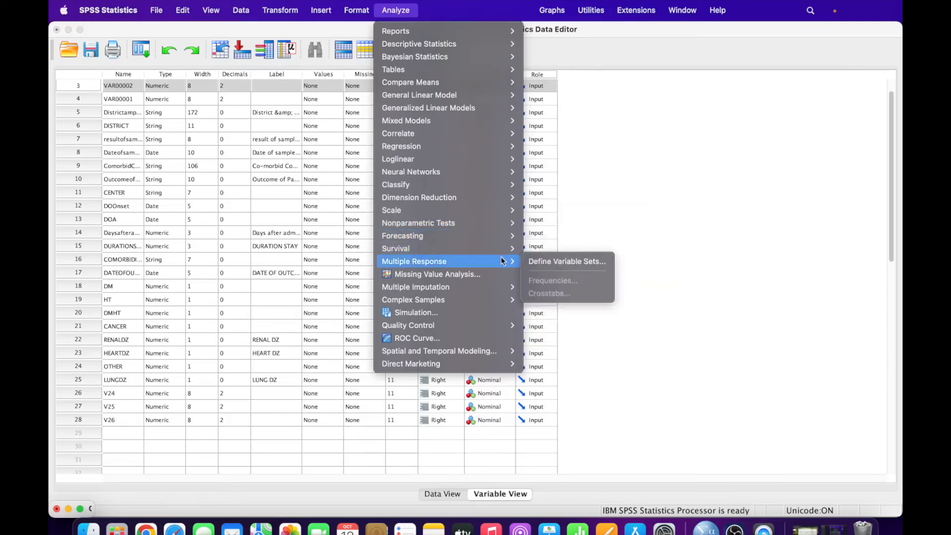
pyautogui.moveTo(506, 255)
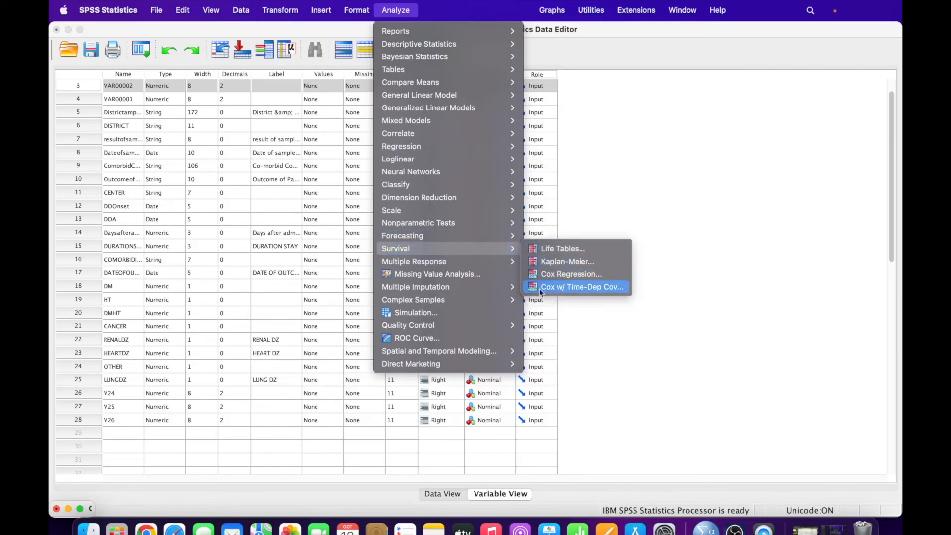
pyautogui.moveTo(447, 283)
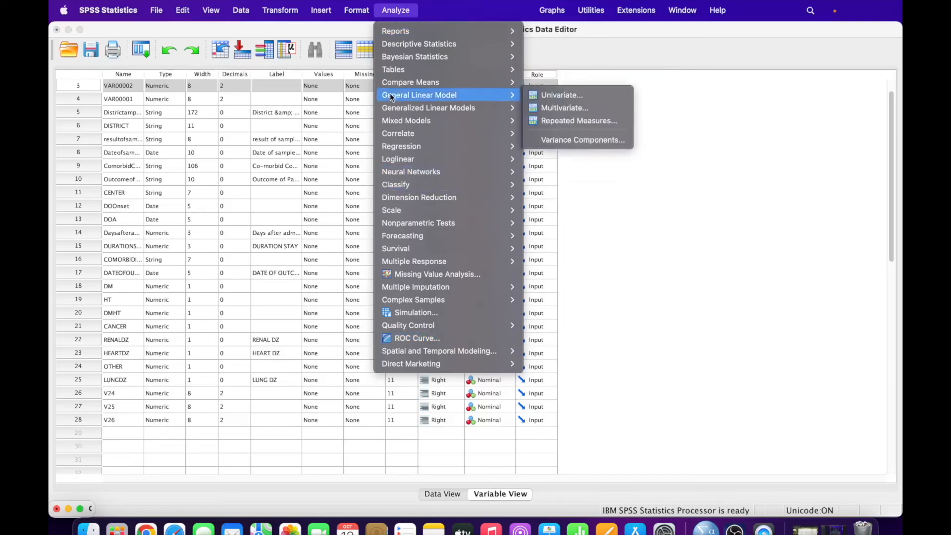
pyautogui.moveTo(410, 183)
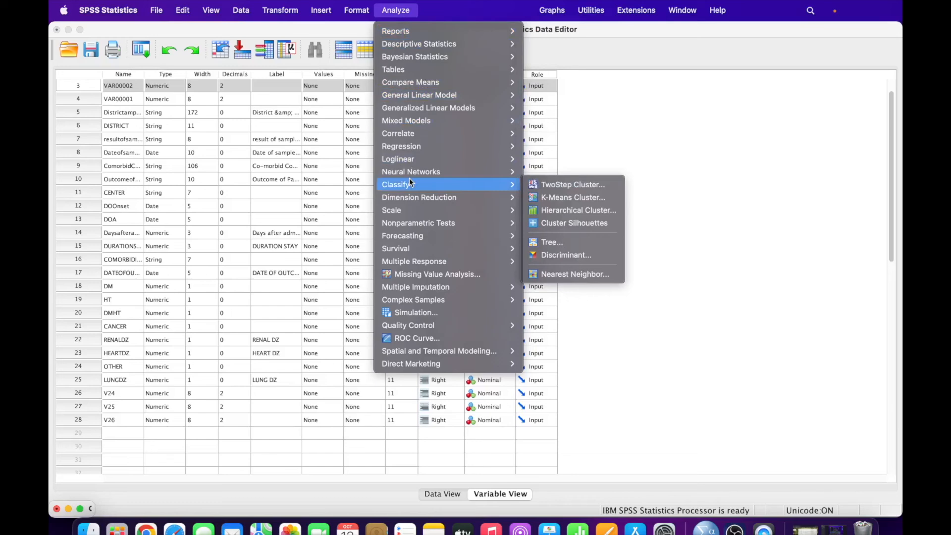
# Open the Chart Builder and look through its gallery of chart types from Bar to High-Low
pyautogui.moveTo(554, 13)
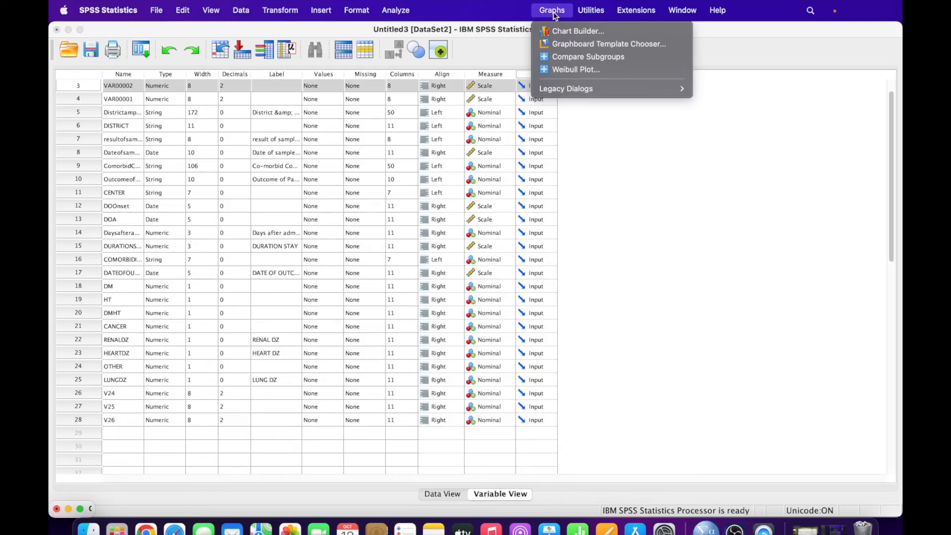
pyautogui.click(568, 32)
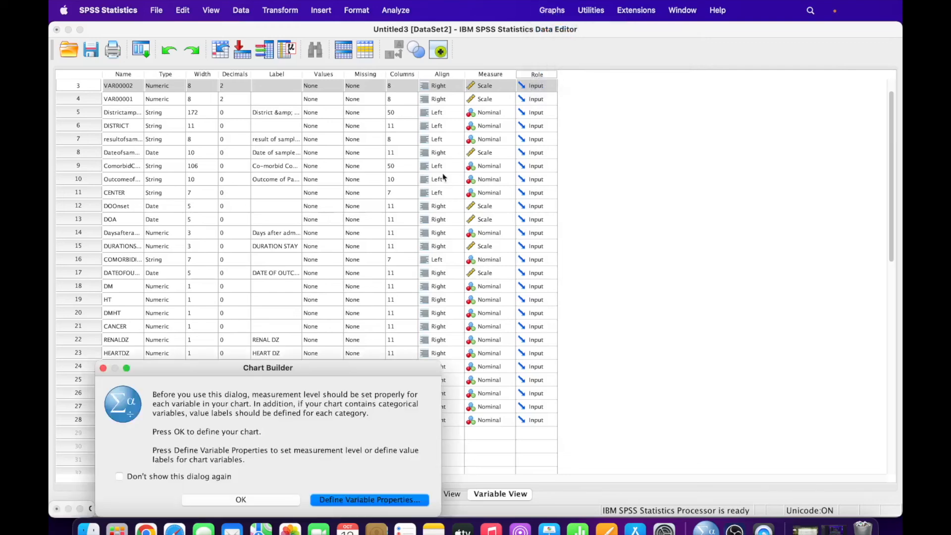
pyautogui.click(216, 501)
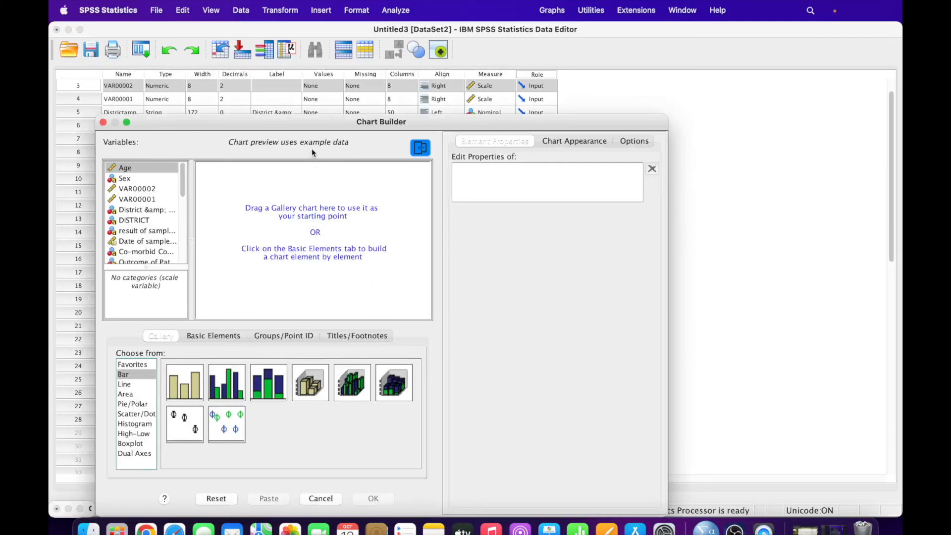
pyautogui.moveTo(198, 124); pyautogui.dragTo(266, 44)
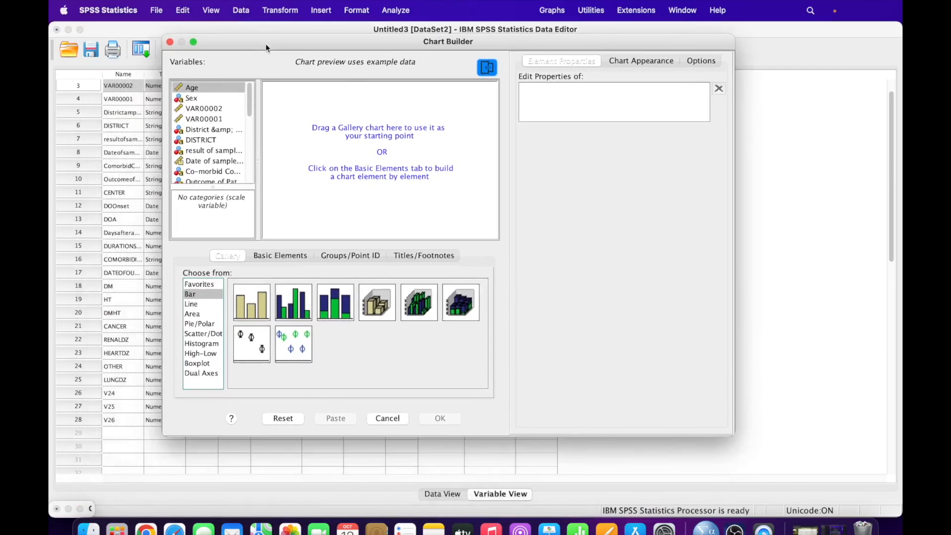
pyautogui.click(193, 296)
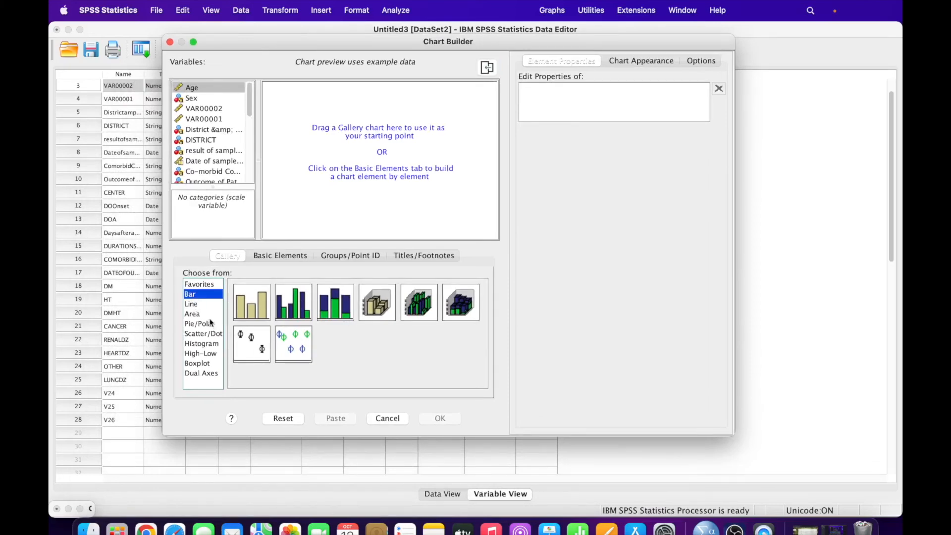
pyautogui.click(199, 304)
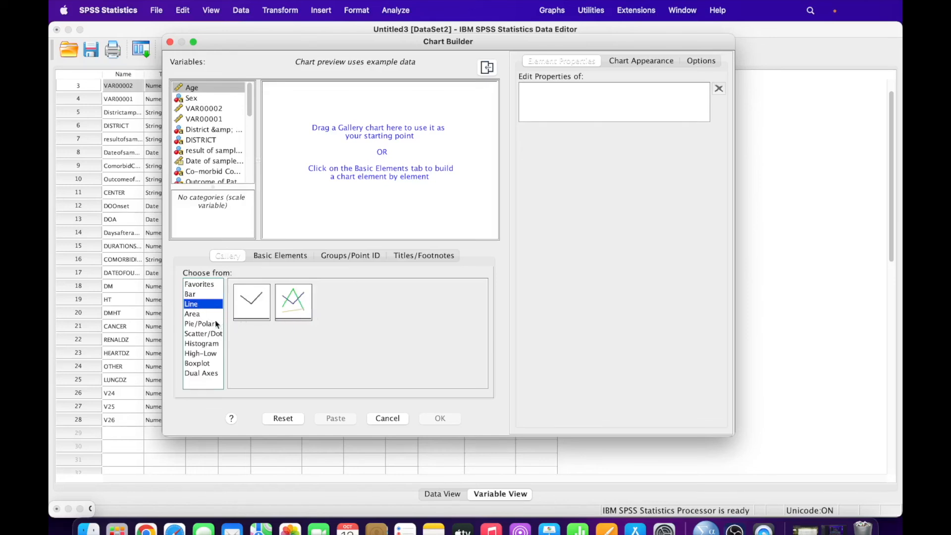
pyautogui.click(201, 315)
pyautogui.click(205, 325)
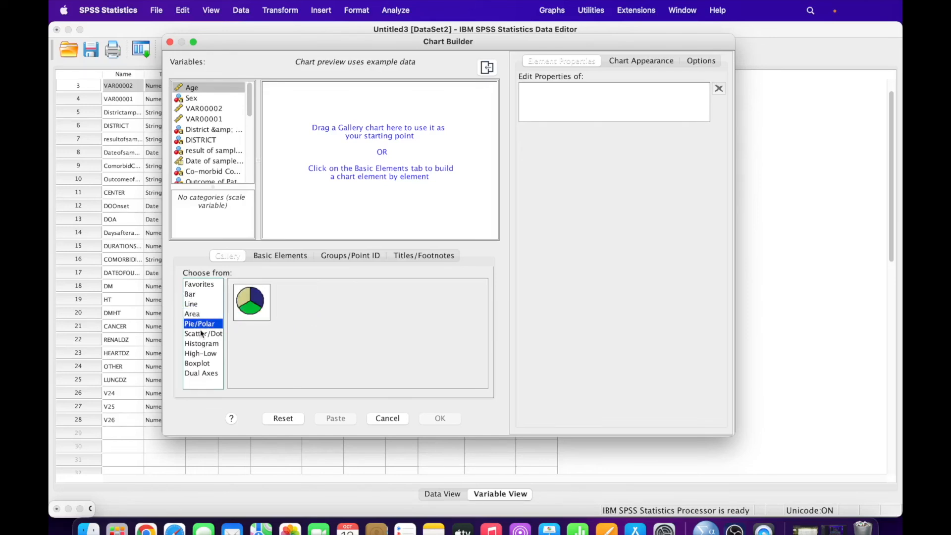
pyautogui.click(206, 335)
pyautogui.click(201, 344)
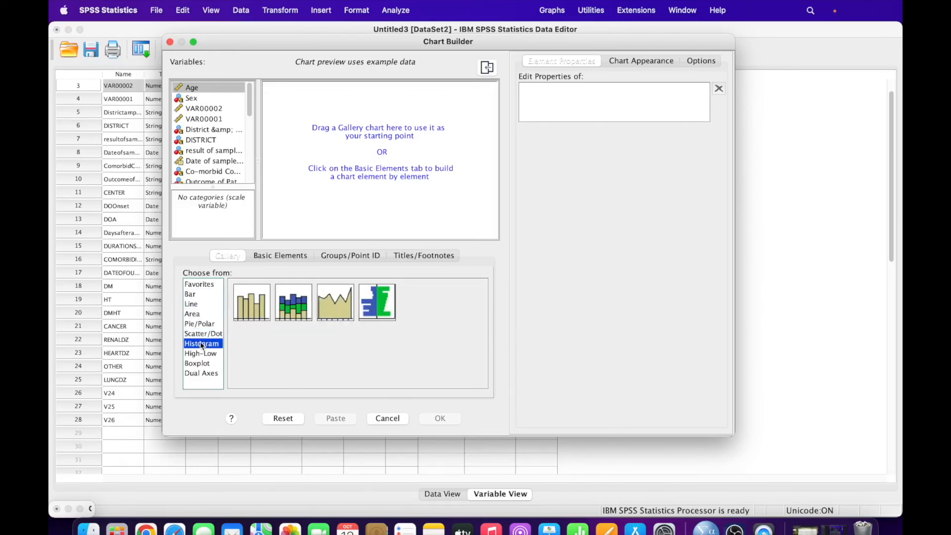
pyautogui.click(198, 352)
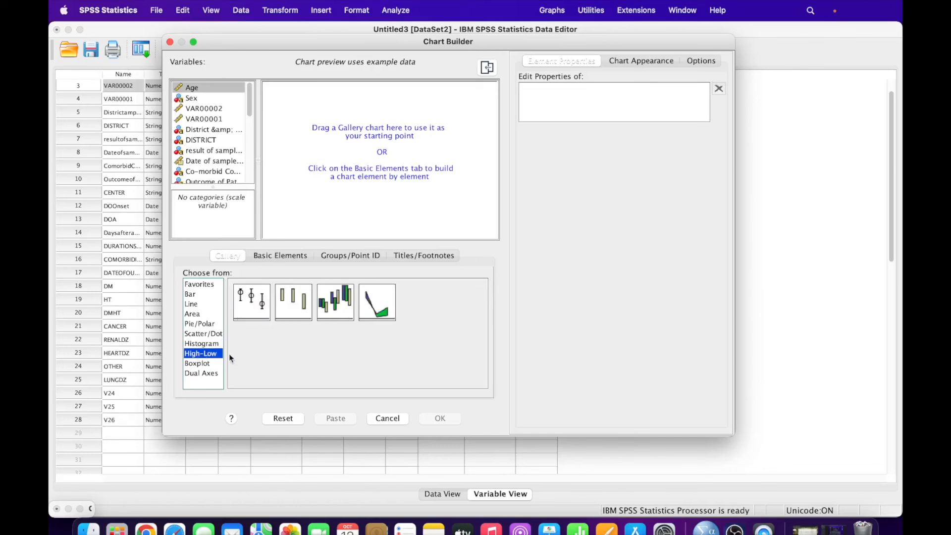
# Preview a 1-D Boxplot from the Chart Builder gallery, and close the builder without creating a chart
pyautogui.click(205, 365)
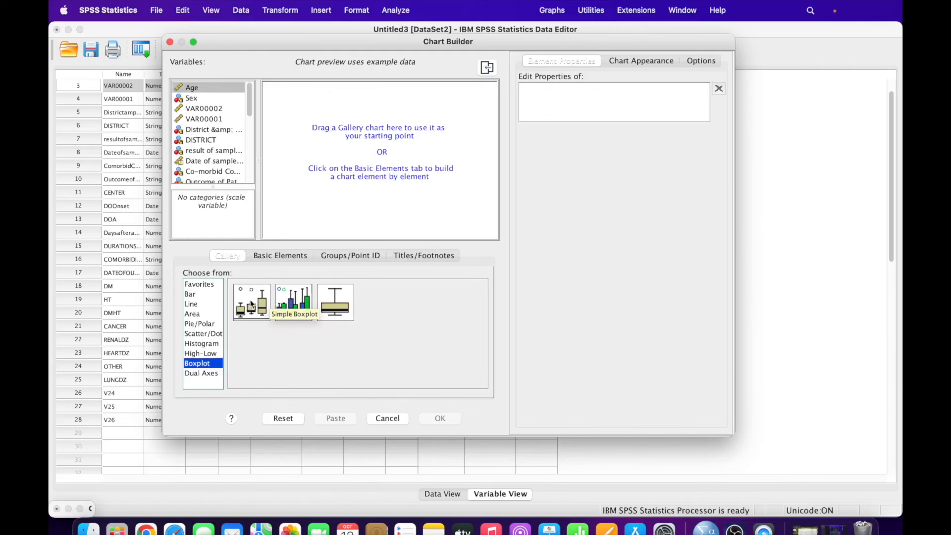
pyautogui.doubleClick(339, 308)
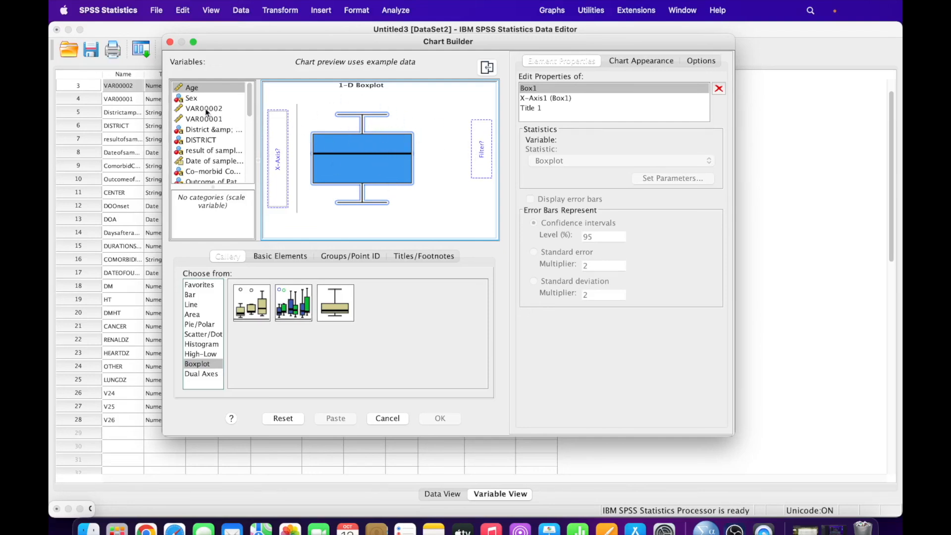
pyautogui.click(170, 43)
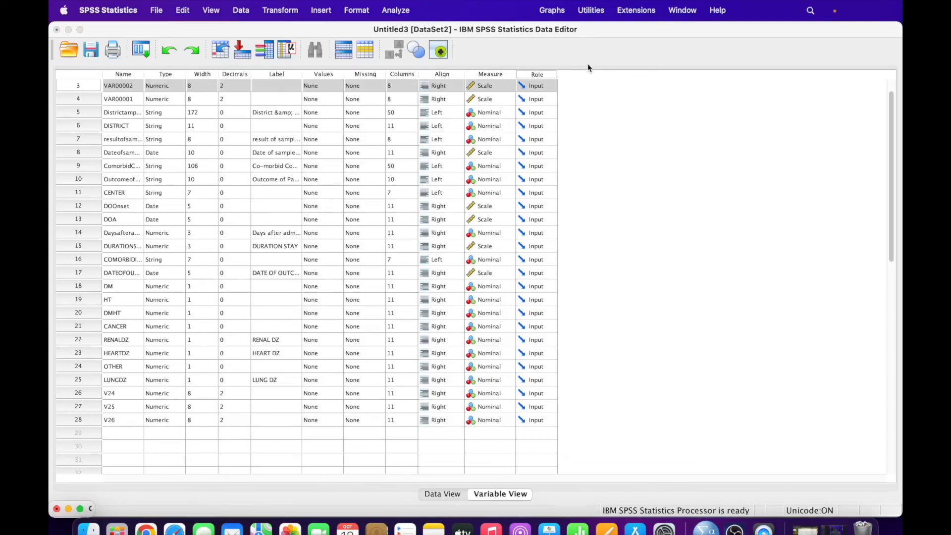
# Look through the graph commands including Legacy Dialogs, and the utilities and extensions commands
pyautogui.click(549, 10)
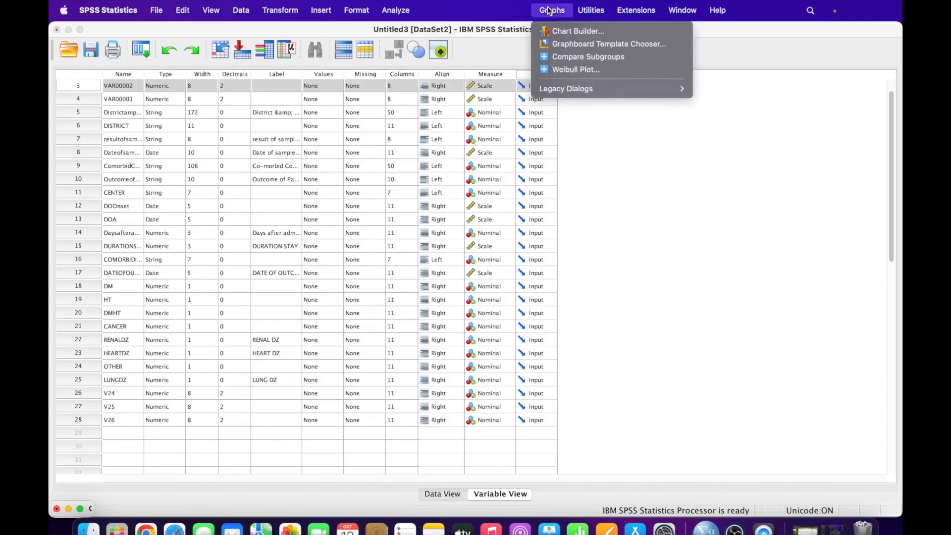
pyautogui.moveTo(568, 90)
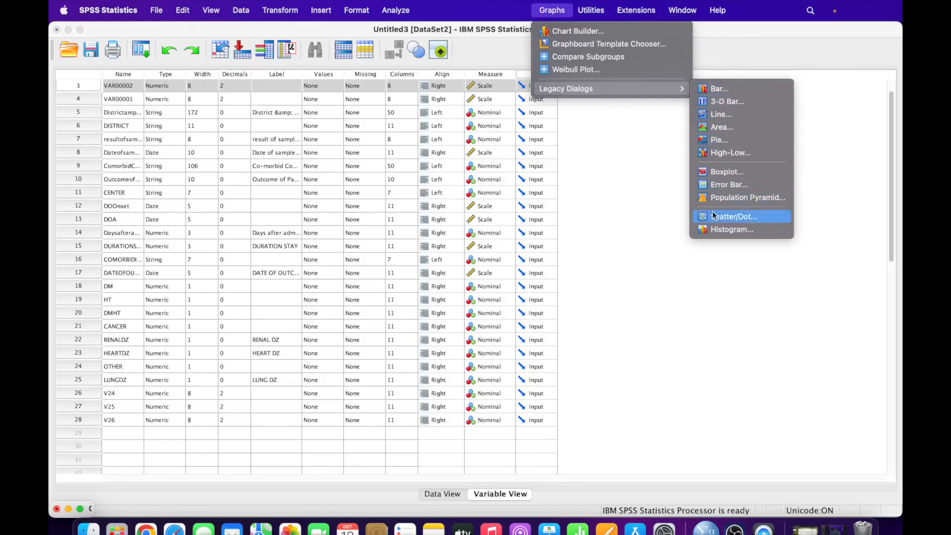
pyautogui.moveTo(595, 12)
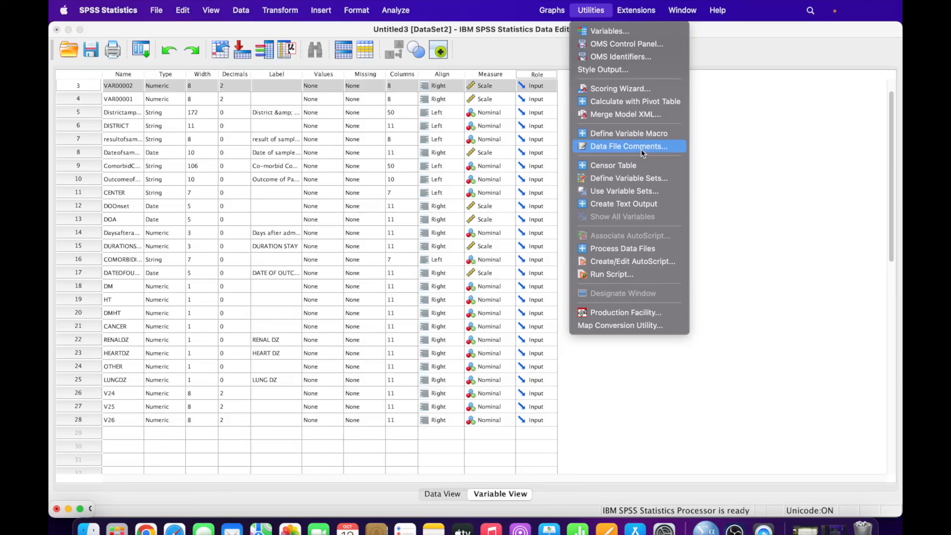
pyautogui.moveTo(628, 15)
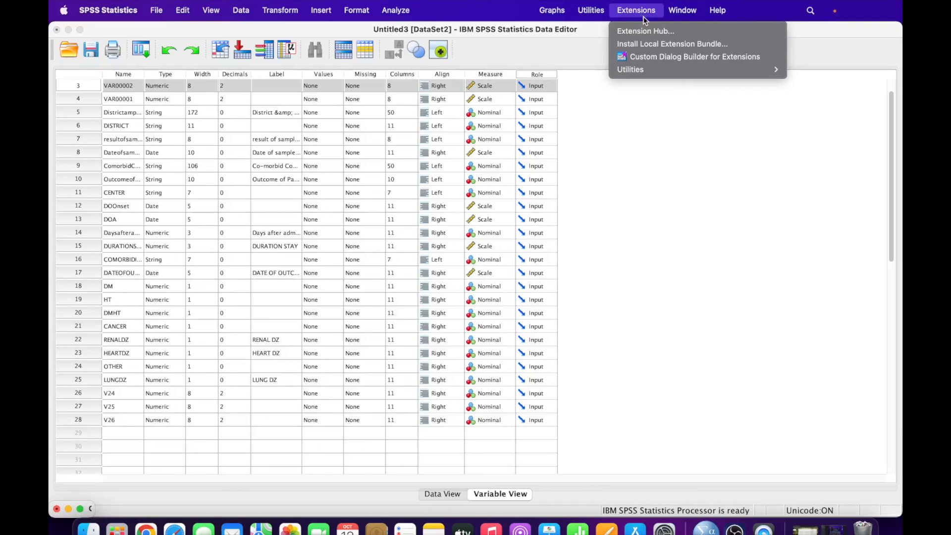
pyautogui.moveTo(646, 71)
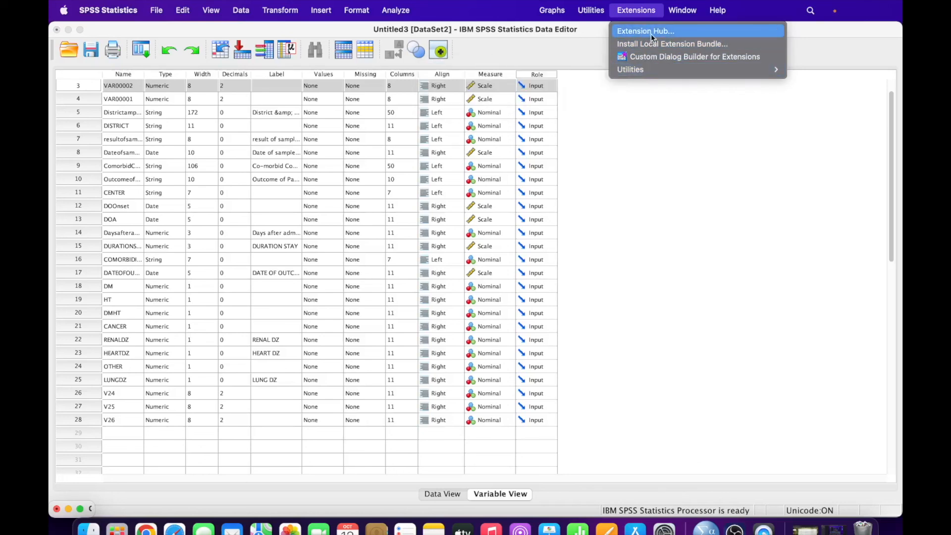
# Look over the window commands and choose the Output1 viewer from the open windows
pyautogui.moveTo(682, 13)
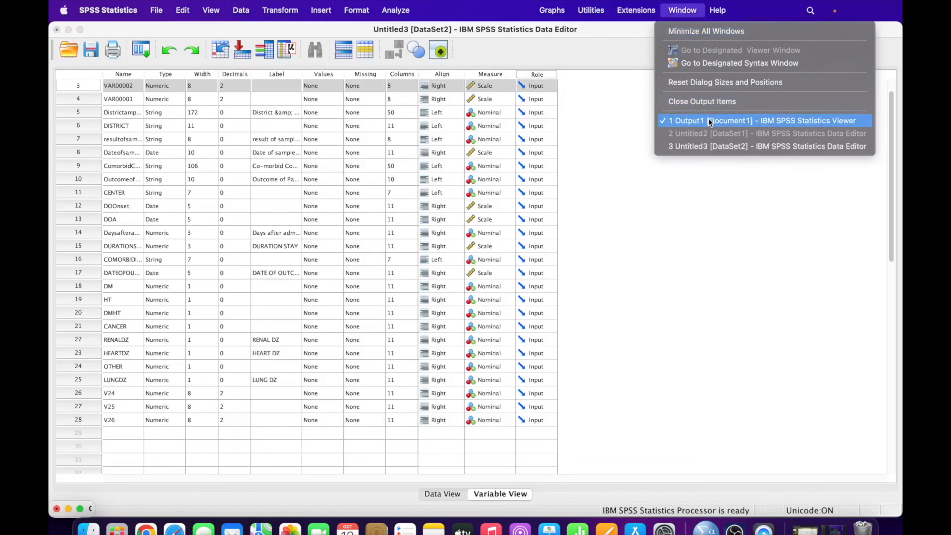
pyautogui.click(765, 122)
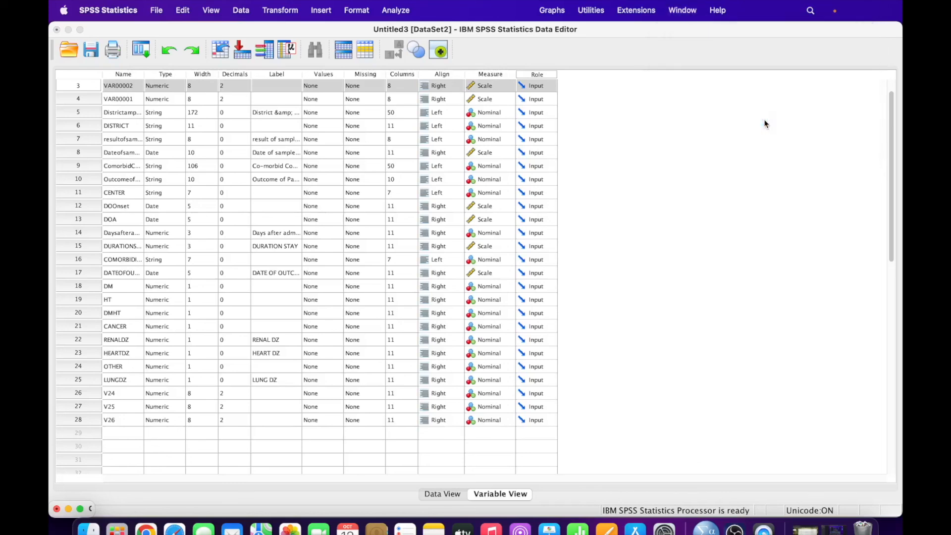
# Switch from the Output1 viewer to the Untitled3 data editor, back to Output1, and return to Untitled3
pyautogui.click(670, 13)
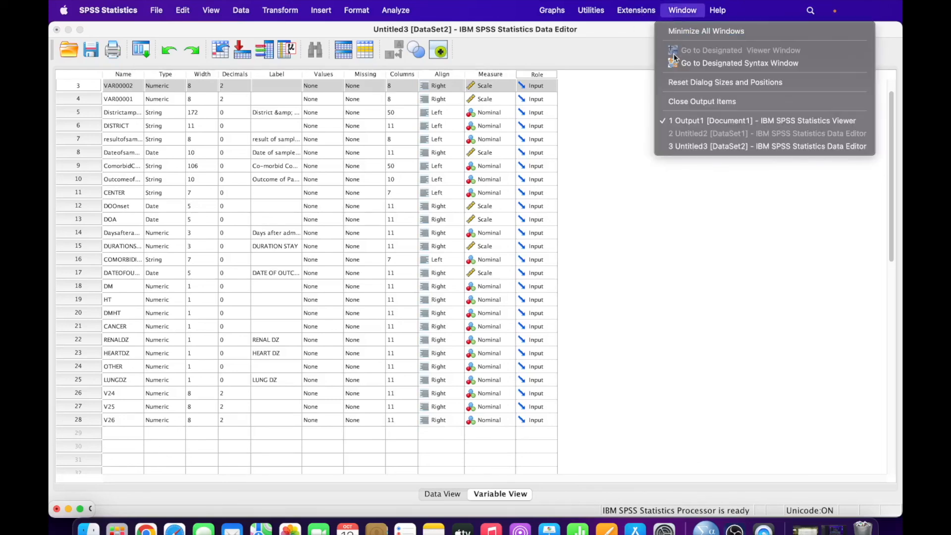
pyautogui.click(693, 147)
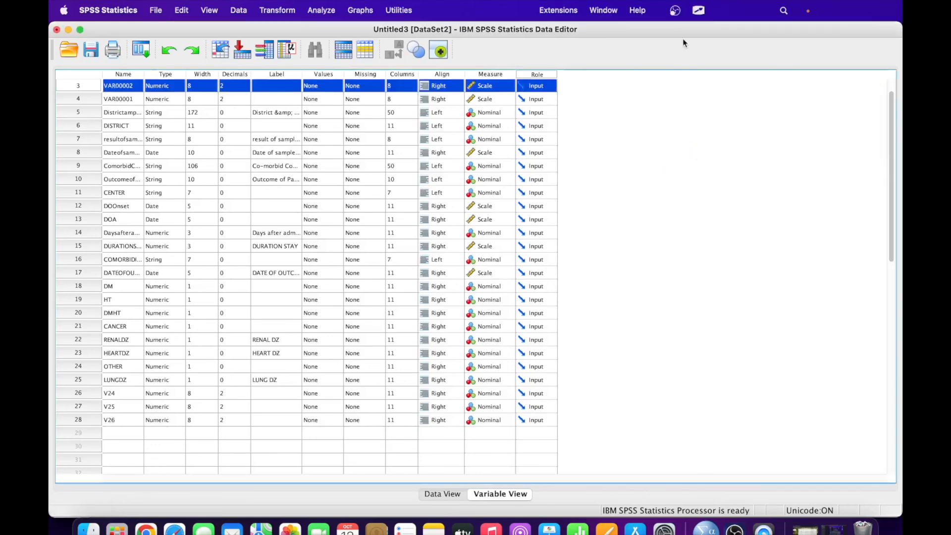
pyautogui.click(601, 11)
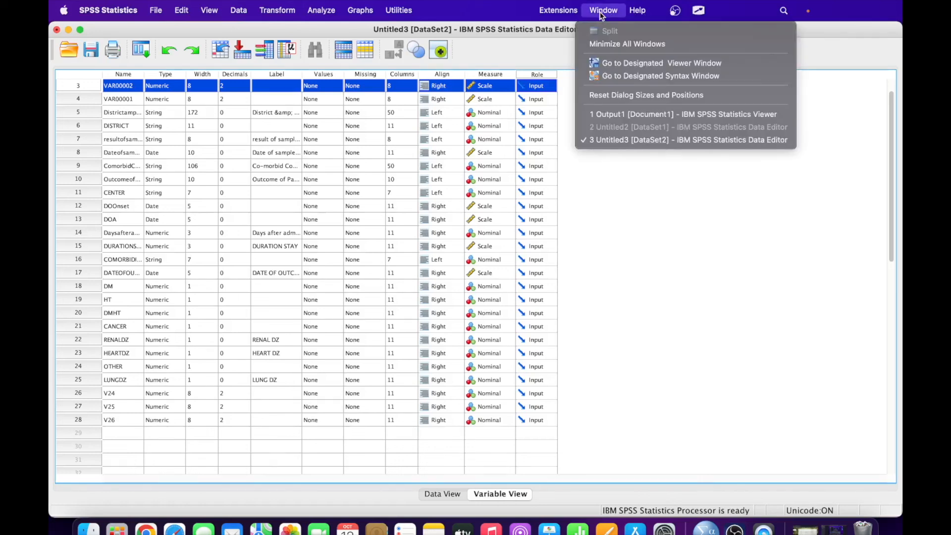
pyautogui.click(622, 114)
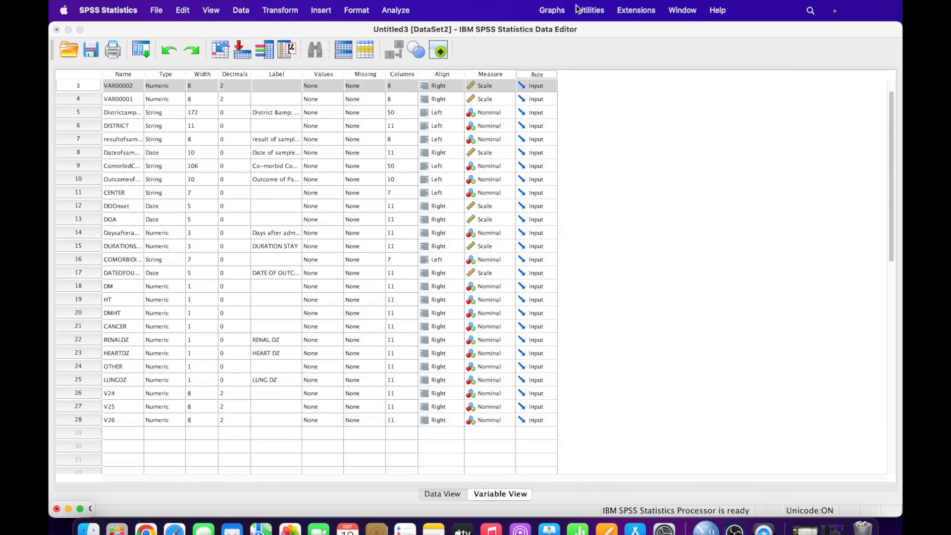
pyautogui.click(680, 17)
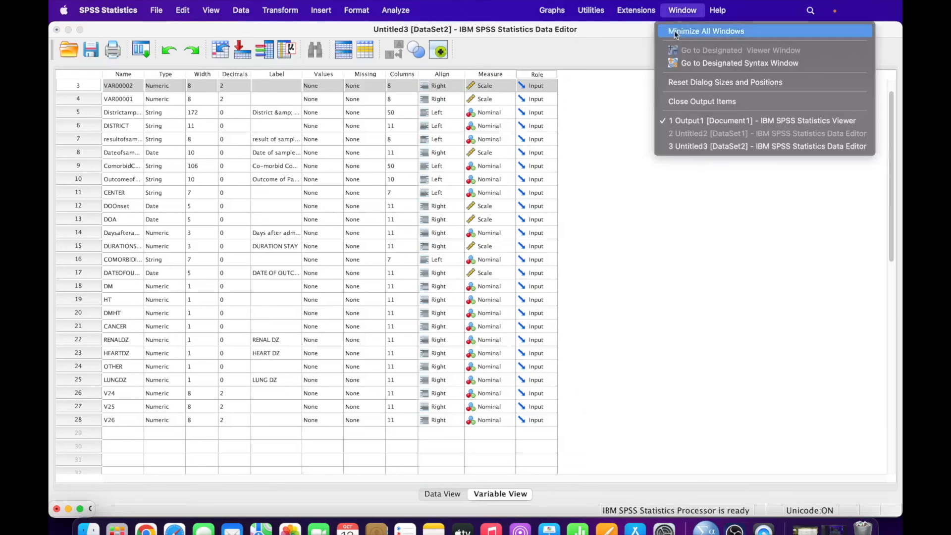
pyautogui.click(673, 145)
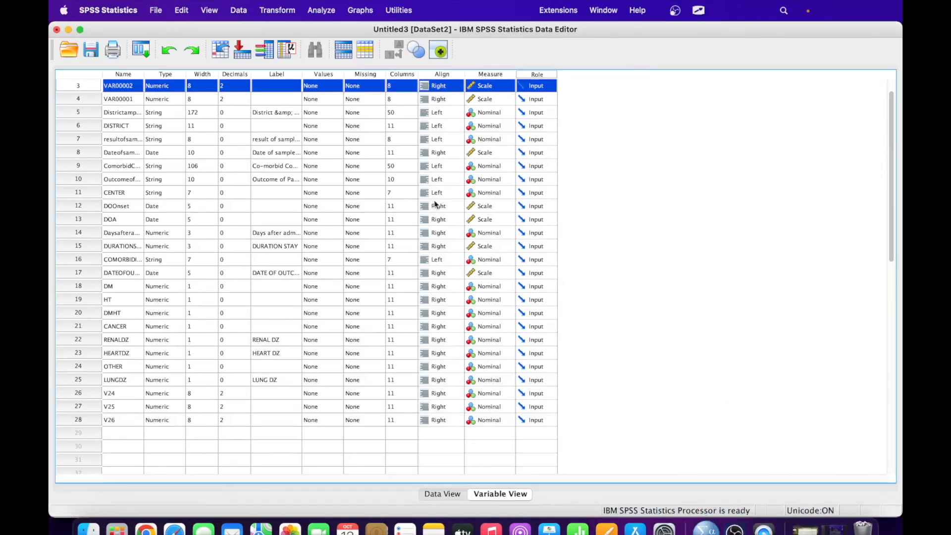
# Minimize the Untitled3 and Untitled2 data editor windows, and restore the Untitled3 data editor
pyautogui.click(69, 30)
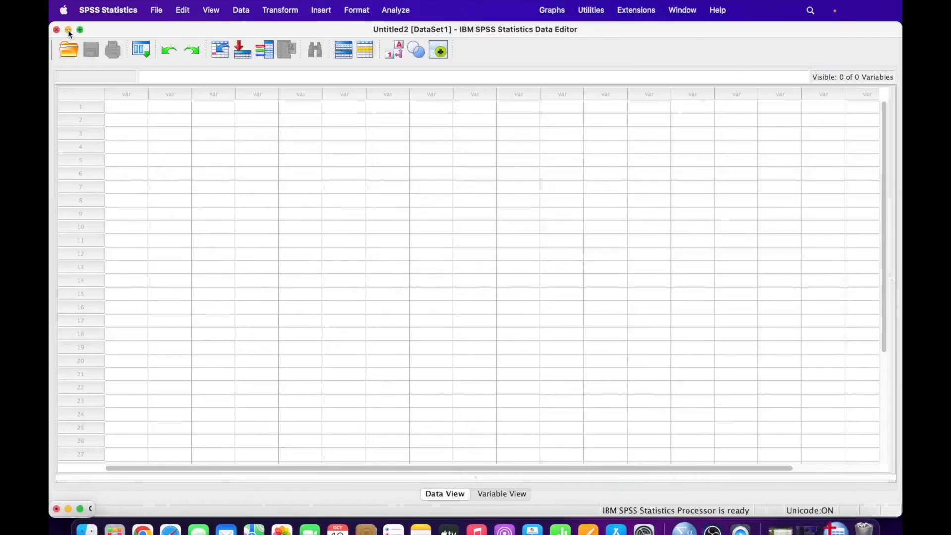
pyautogui.click(70, 30)
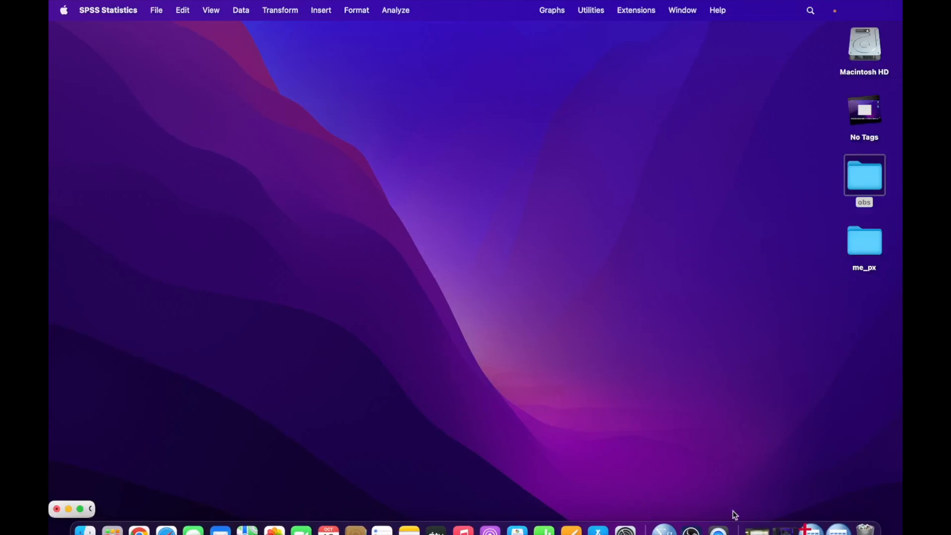
pyautogui.click(814, 528)
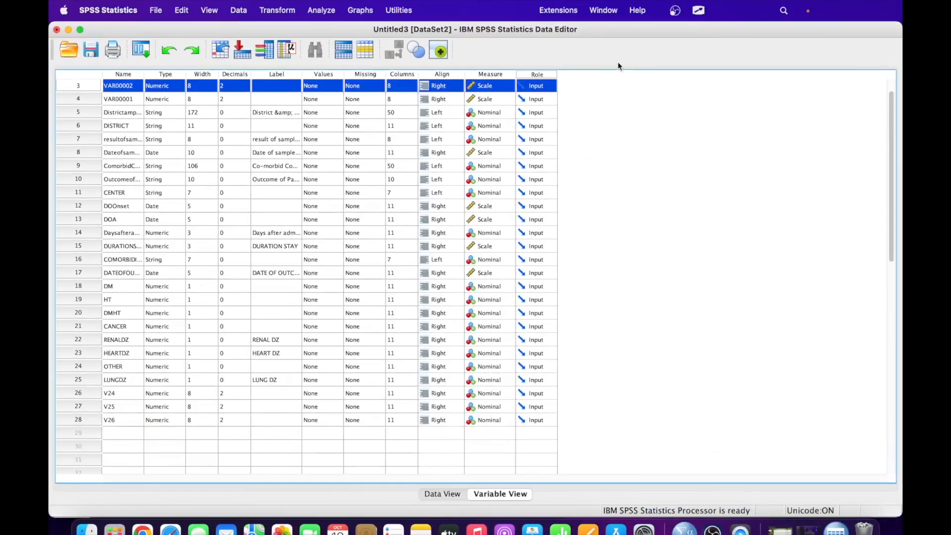
# Look over the help commands, including Topics, SPSS Support, PDF documentation and Command Syntax Reference, and close the list
pyautogui.click(638, 14)
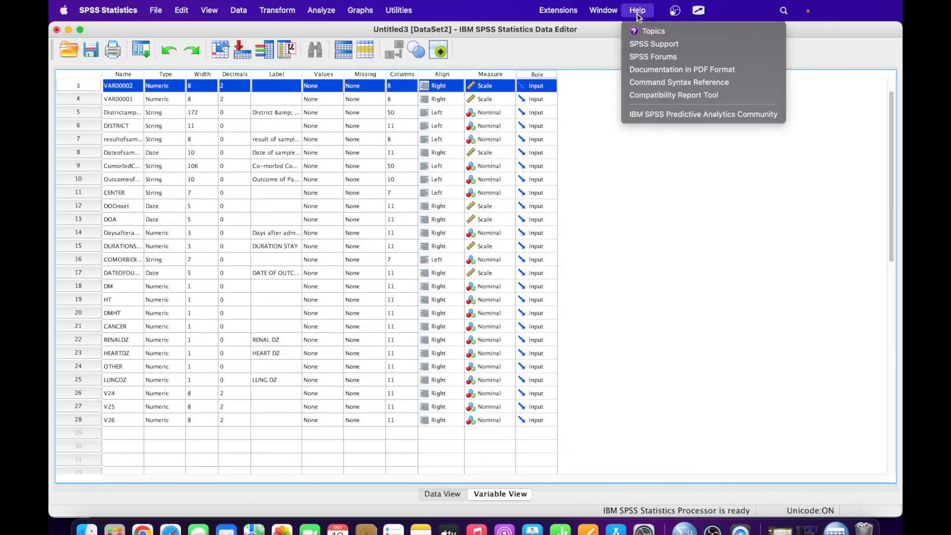
pyautogui.click(638, 16)
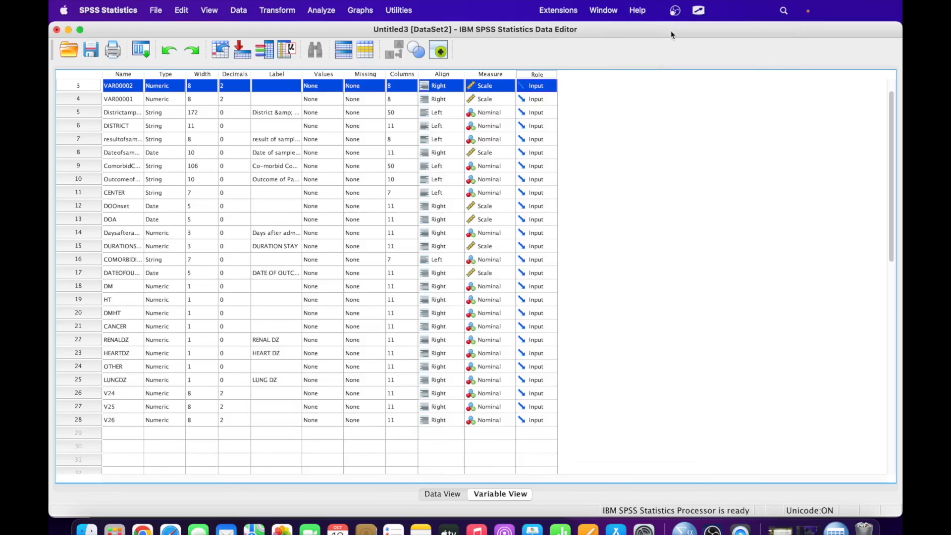
pyautogui.click(636, 9)
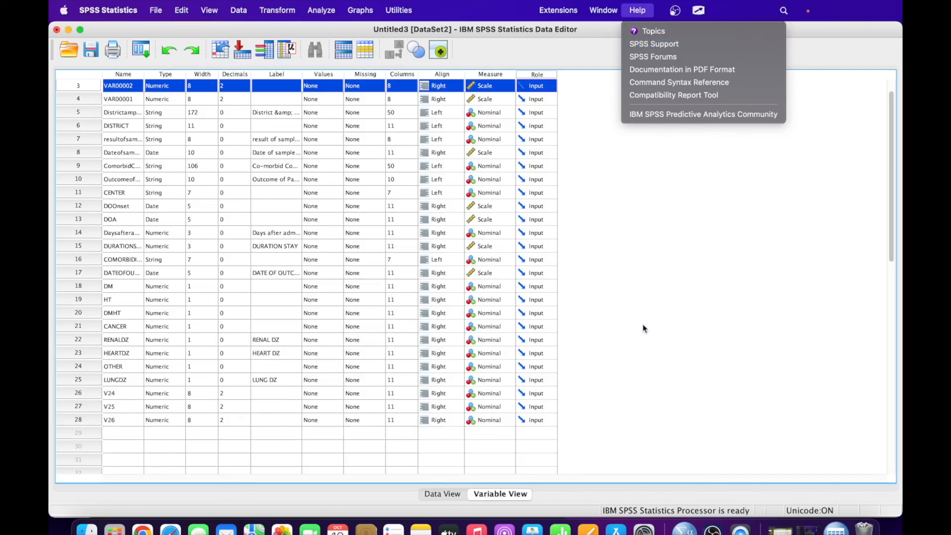
pyautogui.click(712, 528)
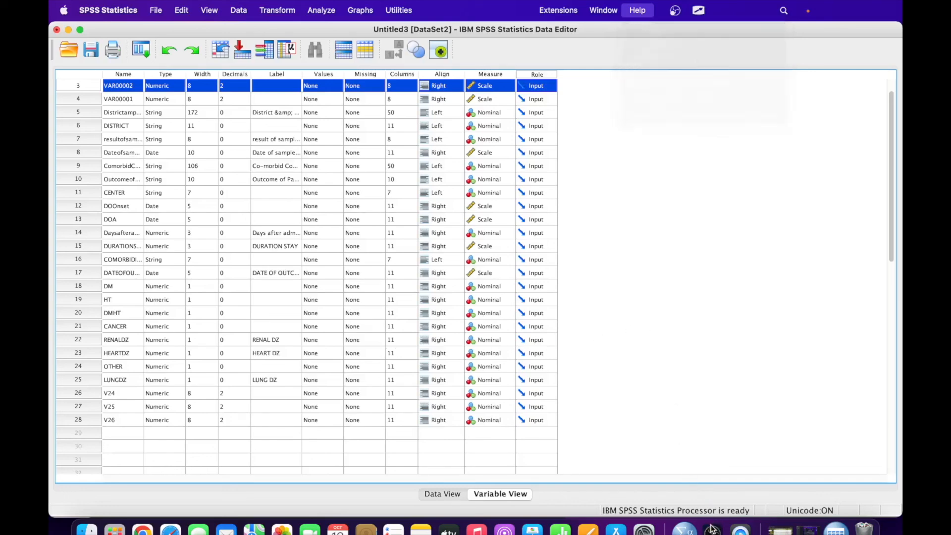